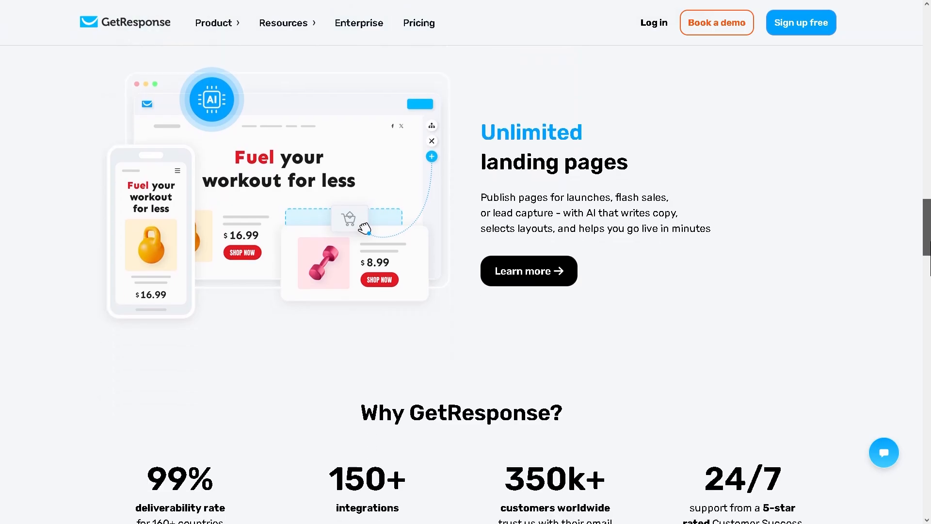
- Browse the GetResponse homepage and the Grow your list, Communicate, Promote and sell, and Monetize your knowledge product pages
scroll(465, 271, down, 10)
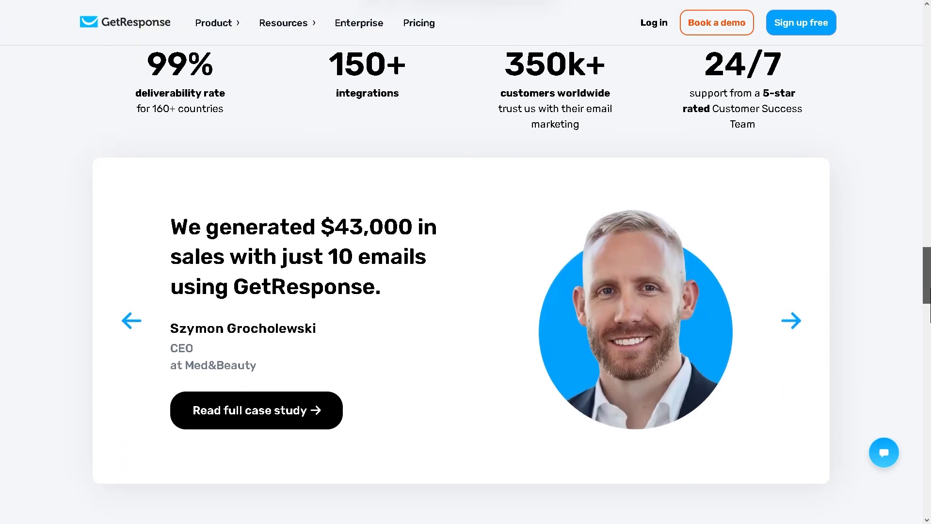
scroll(465, 271, down, 3)
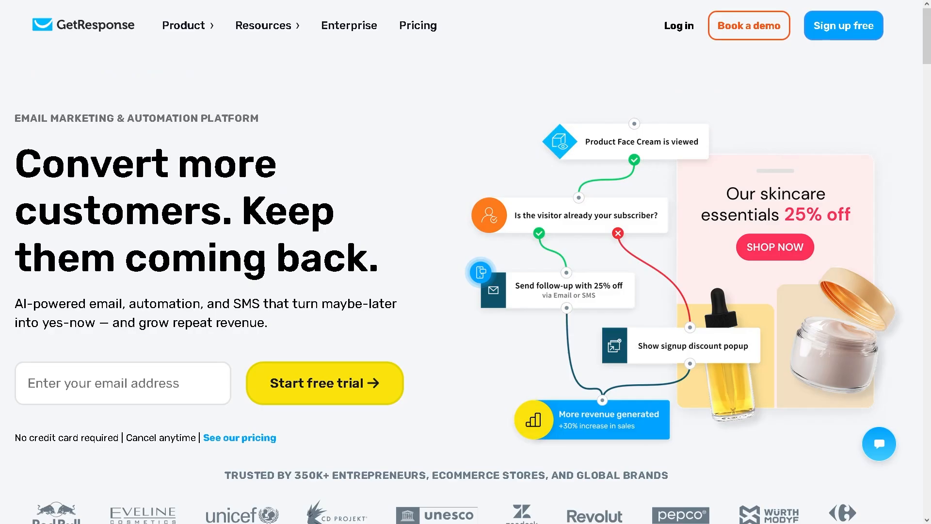
mouse_move(204, 27)
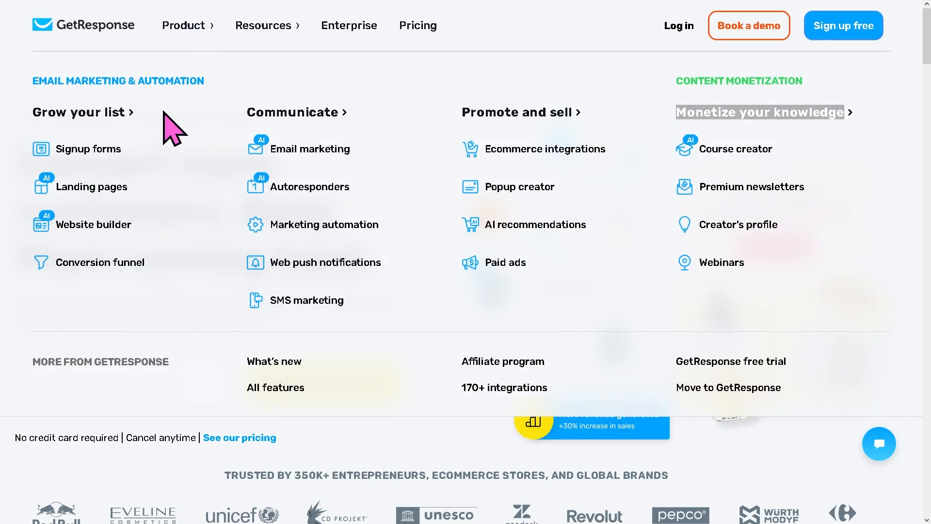
click(93, 116)
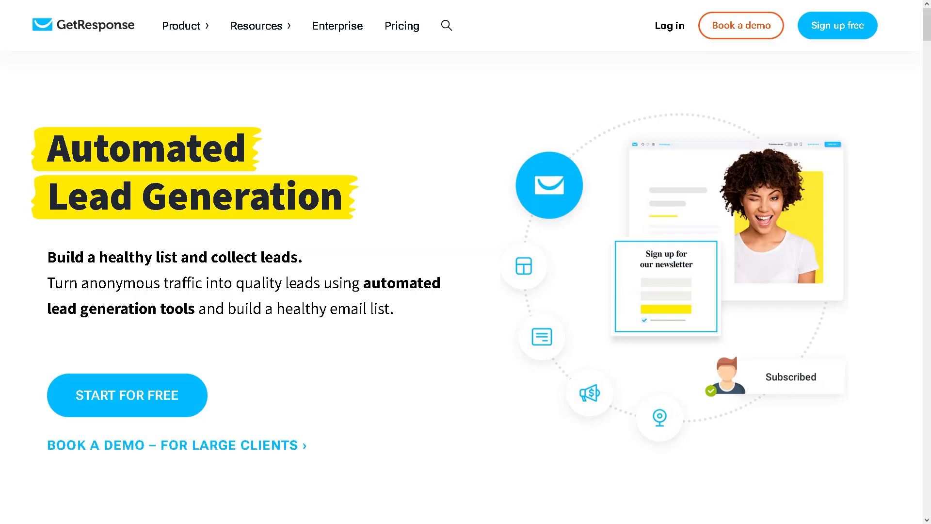
mouse_move(214, 31)
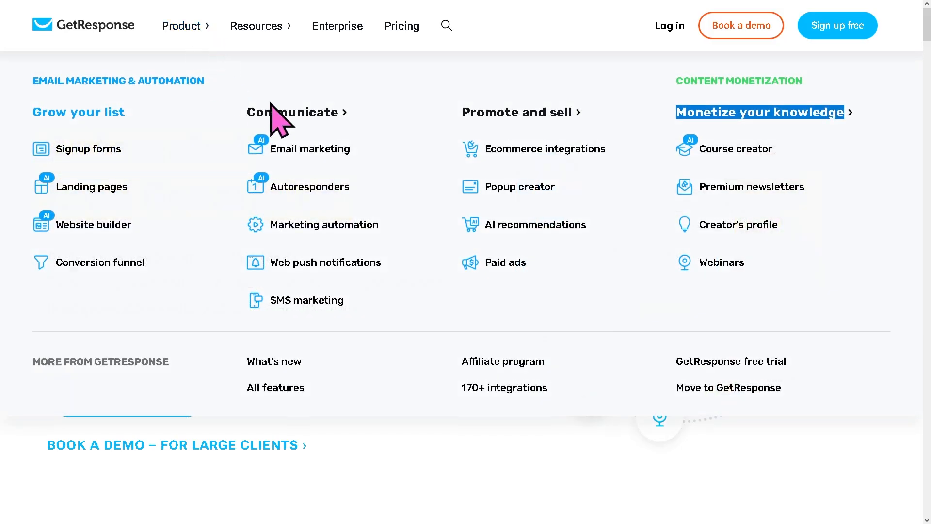
click(284, 116)
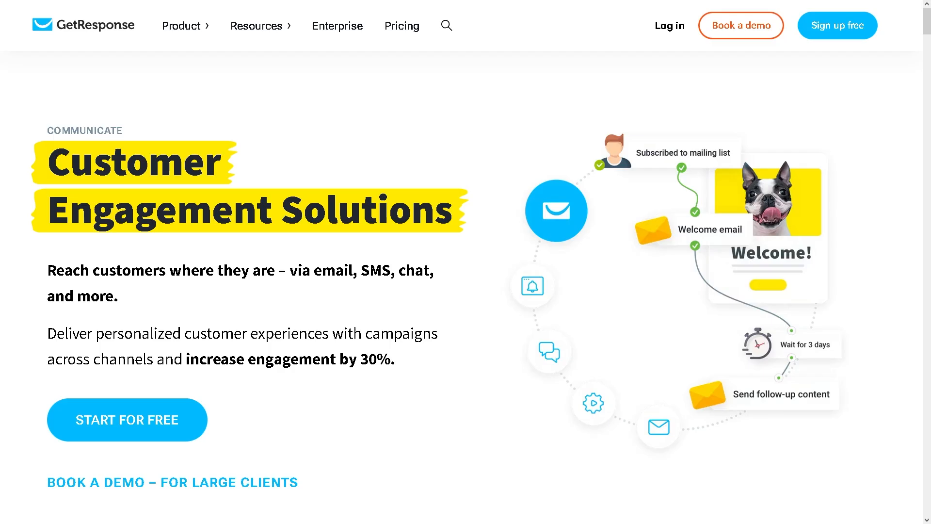
mouse_move(199, 30)
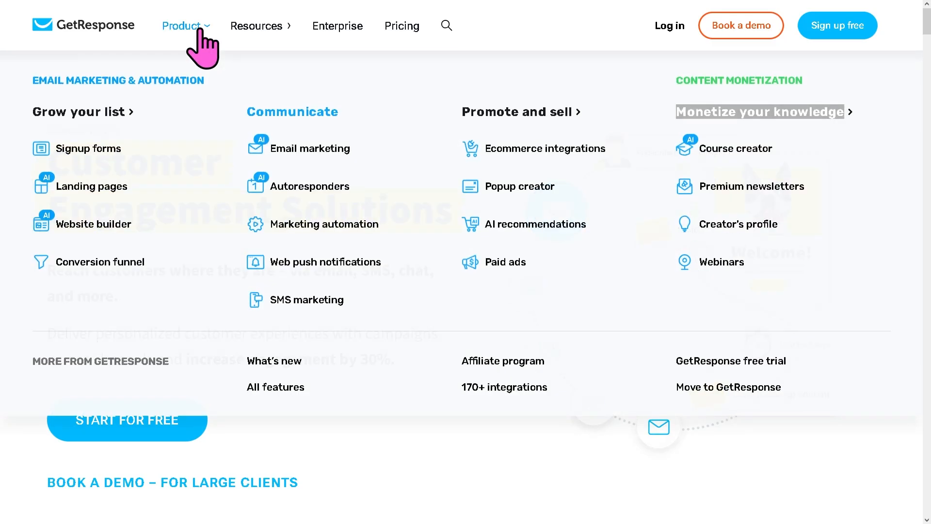
click(497, 115)
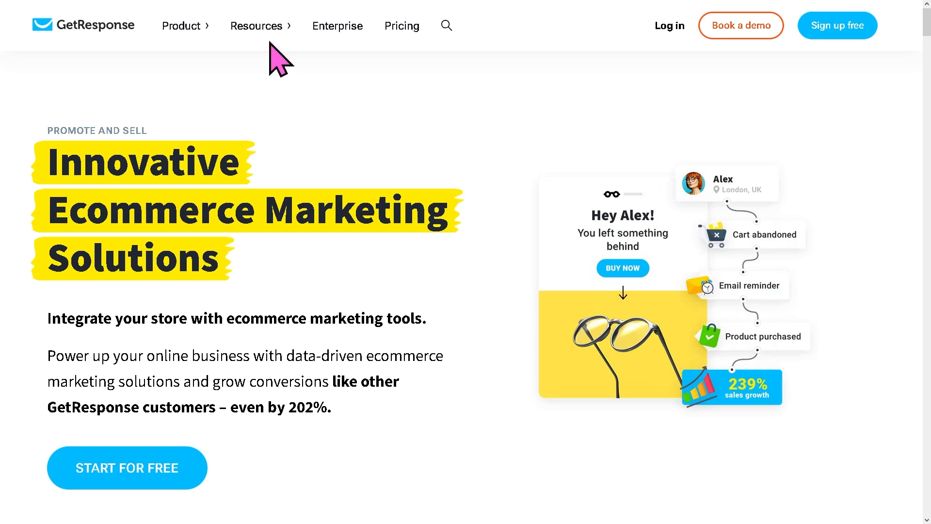
mouse_move(181, 27)
click(708, 115)
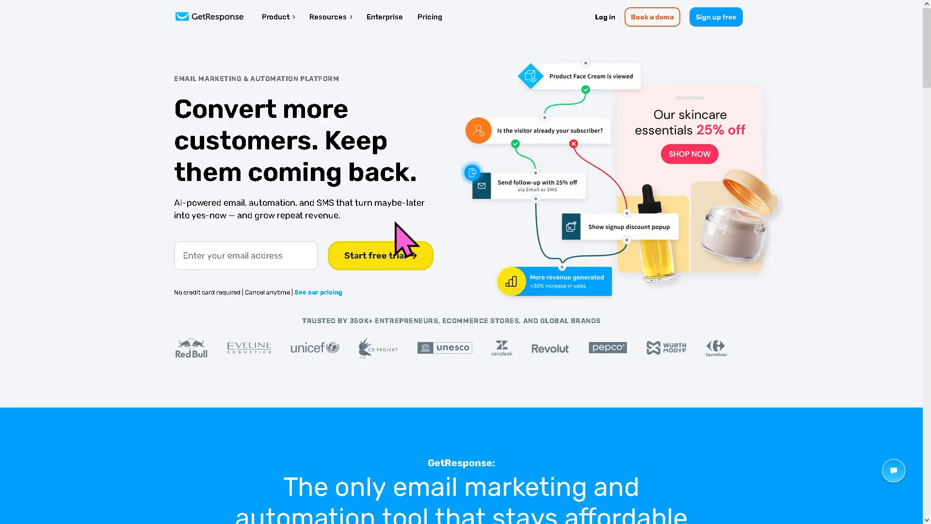
- Examine the pricing page, comparing the Starter, Marketer, Creator and Enterprise plans and the Creator plan's automation workflow details
click(429, 20)
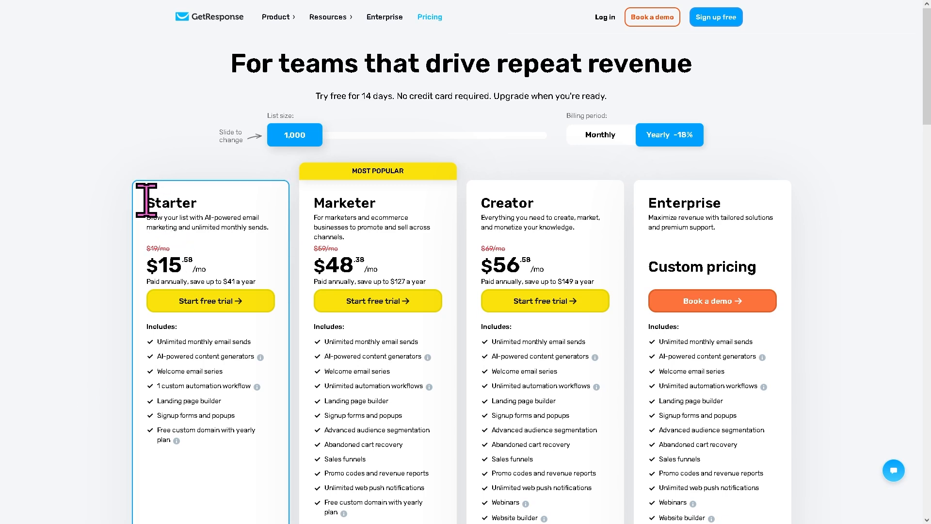
drag(146, 202, 216, 202)
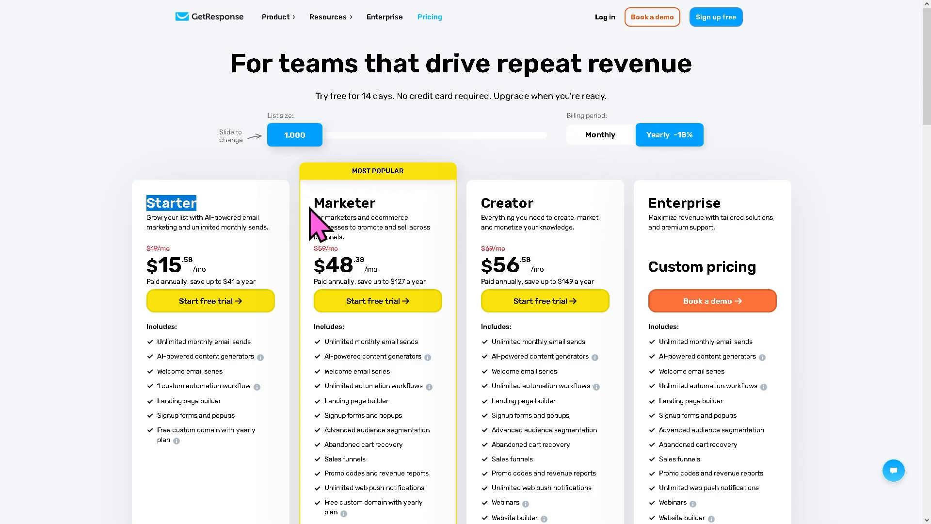
drag(311, 208, 390, 209)
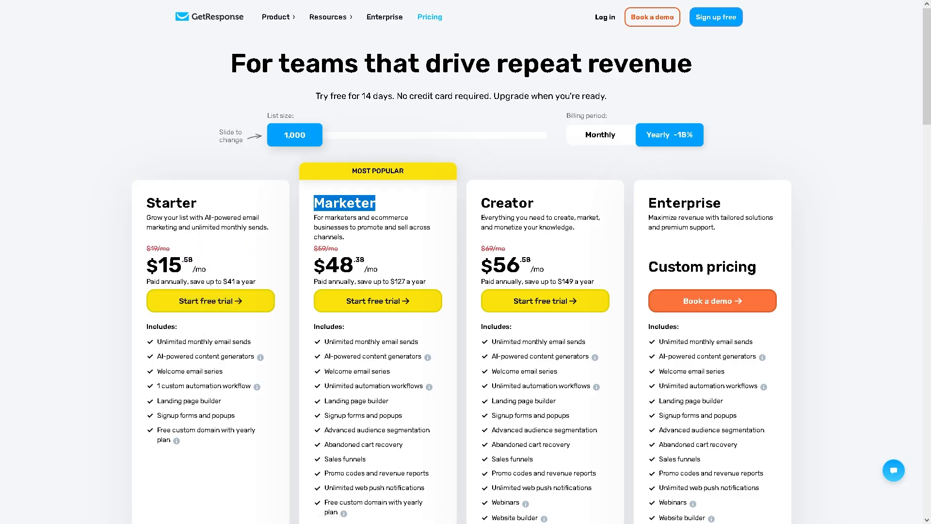
drag(482, 203, 538, 210)
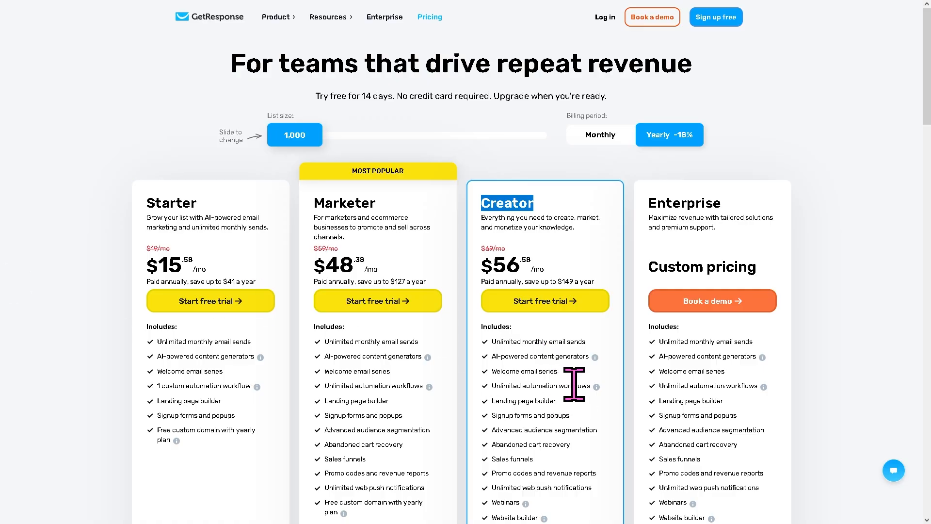
click(597, 386)
drag(648, 203, 734, 214)
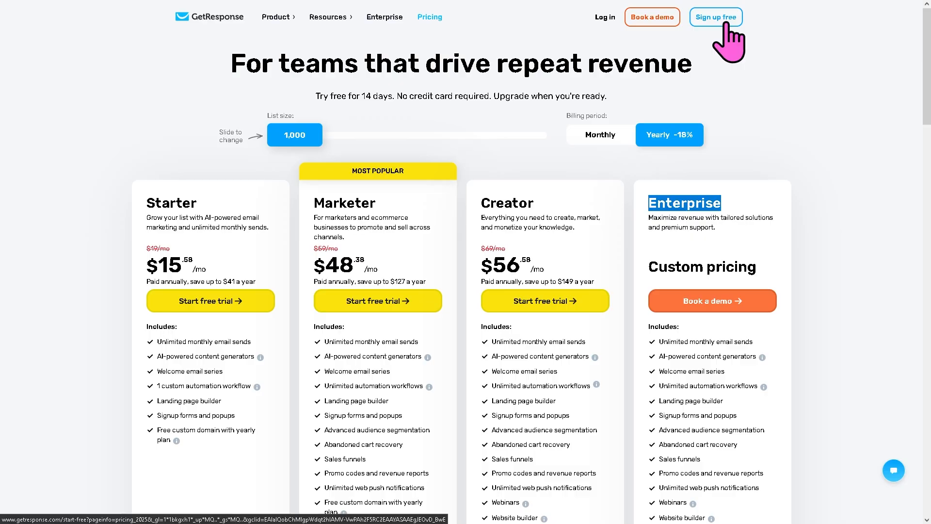
- Start the free sign-up and submit the profile details with country United States and company name GetResponse Full Tutorial
click(725, 22)
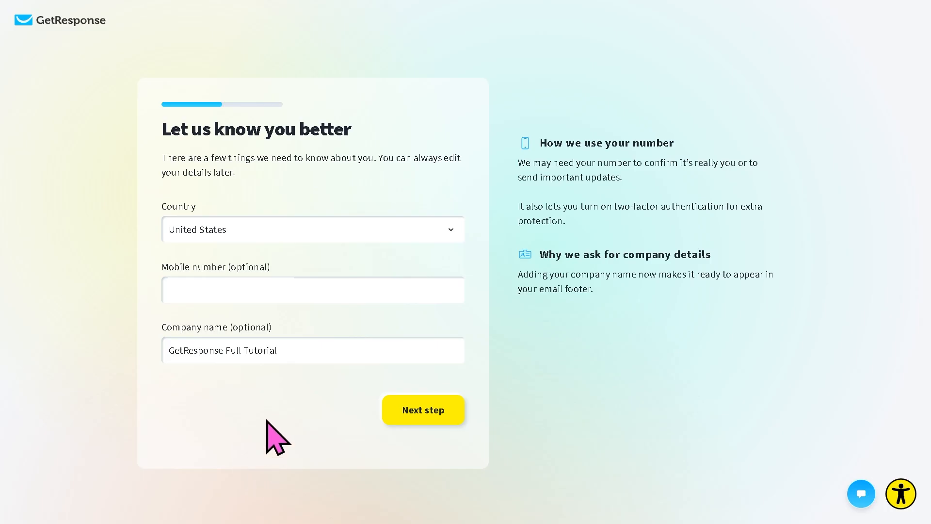
click(447, 420)
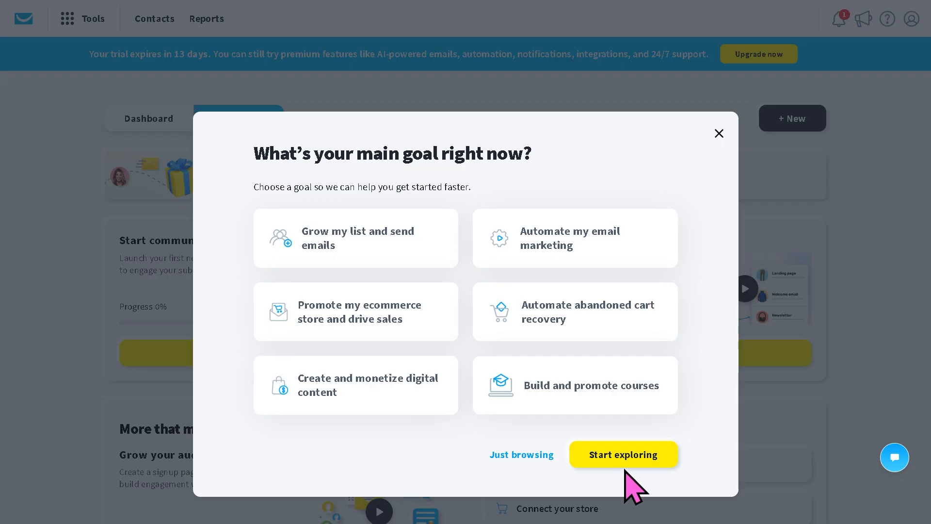
- Complete the main goal prompt to start exploring the account and close the account notifications
click(607, 466)
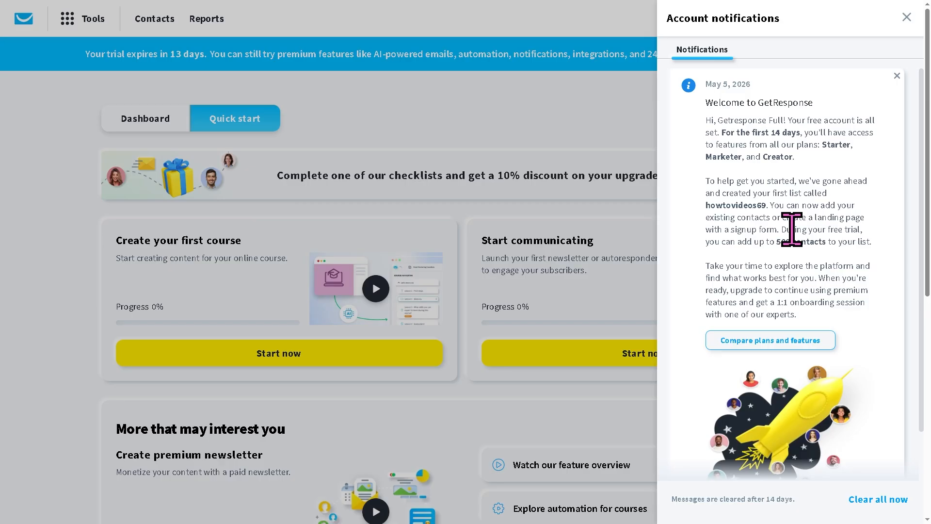
click(906, 18)
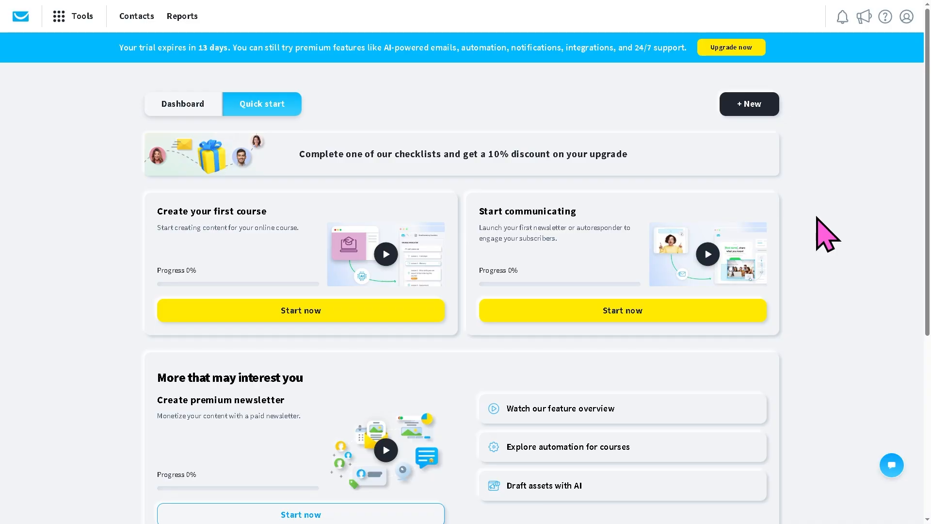
- Examine the Quick start checklists, suggested features and help options, and compare them with the widgets on the Dashboard
scroll(921, 185, down, 2)
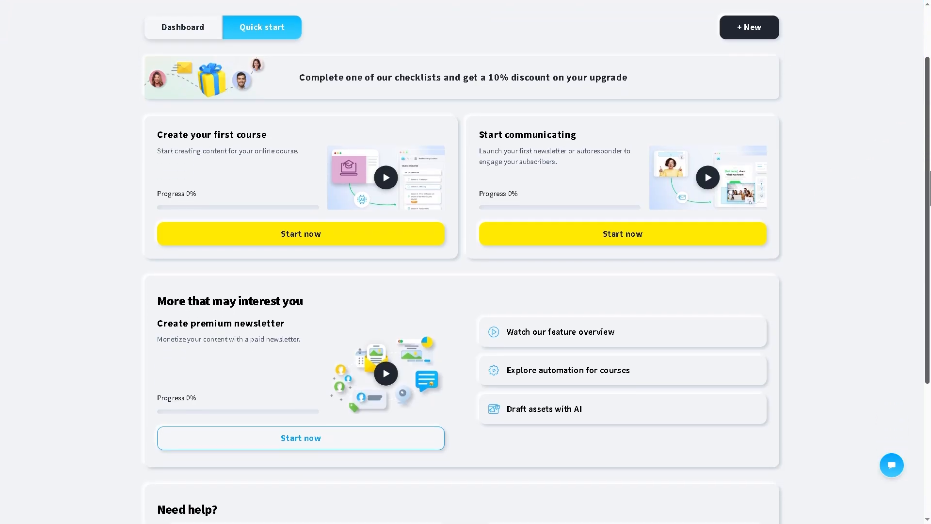
scroll(534, 261, down, 1)
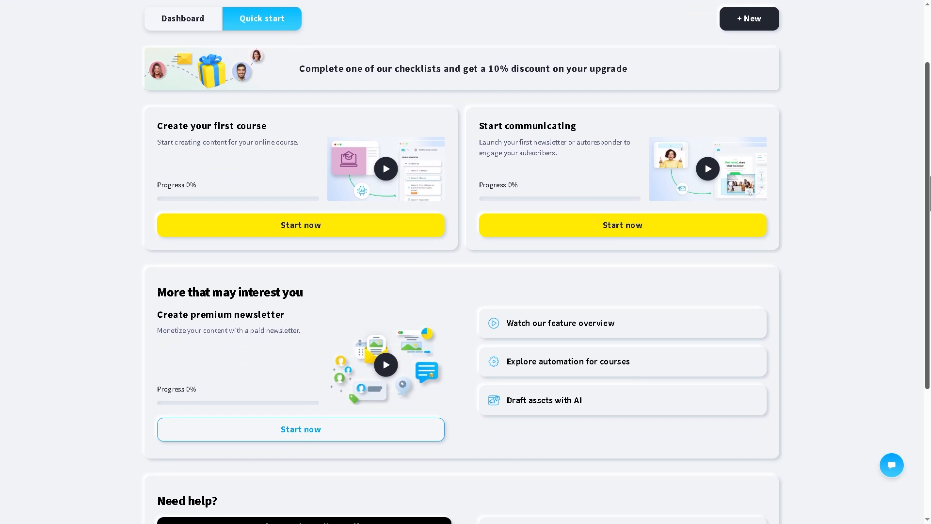
scroll(466, 265, up, 2)
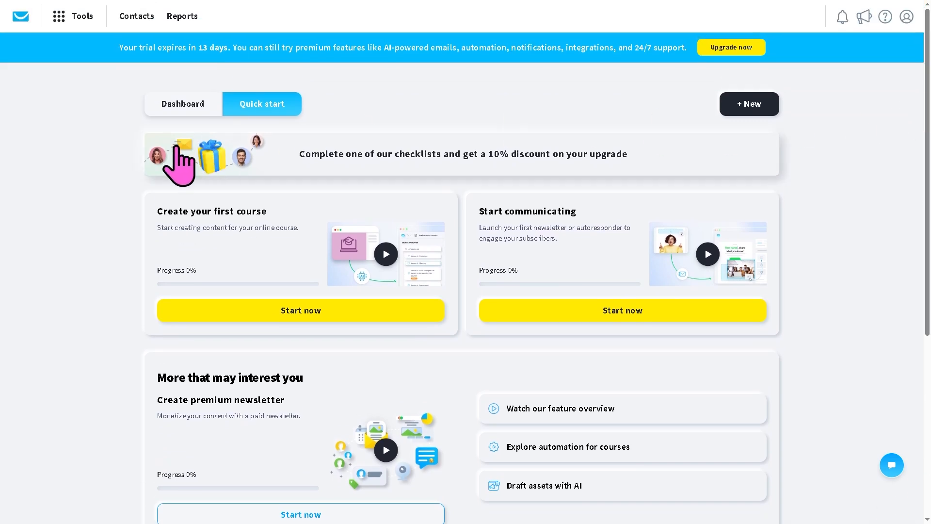
click(203, 122)
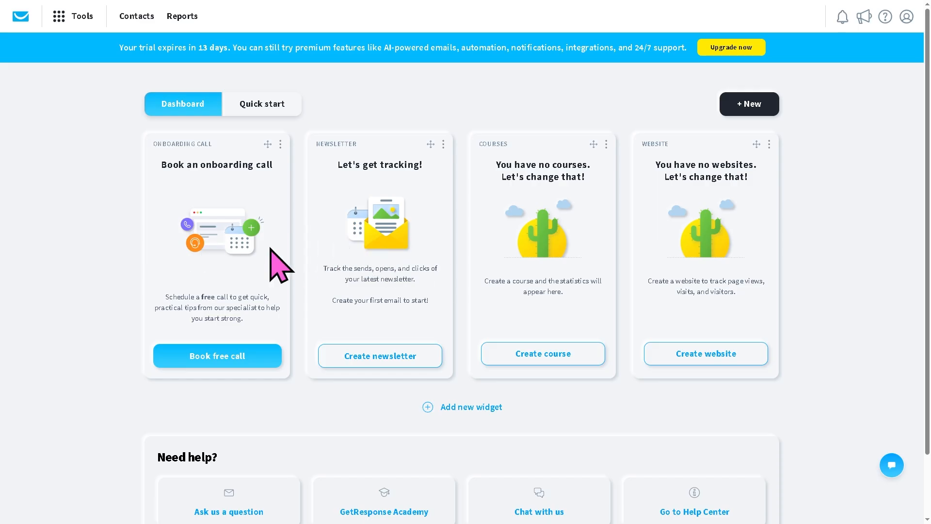
scroll(504, 283, down, 2)
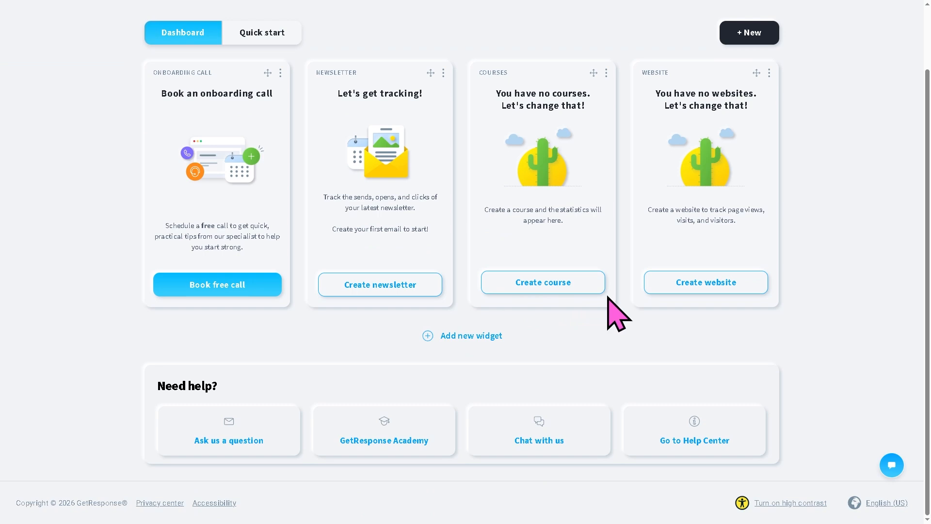
scroll(371, 294, up, 2)
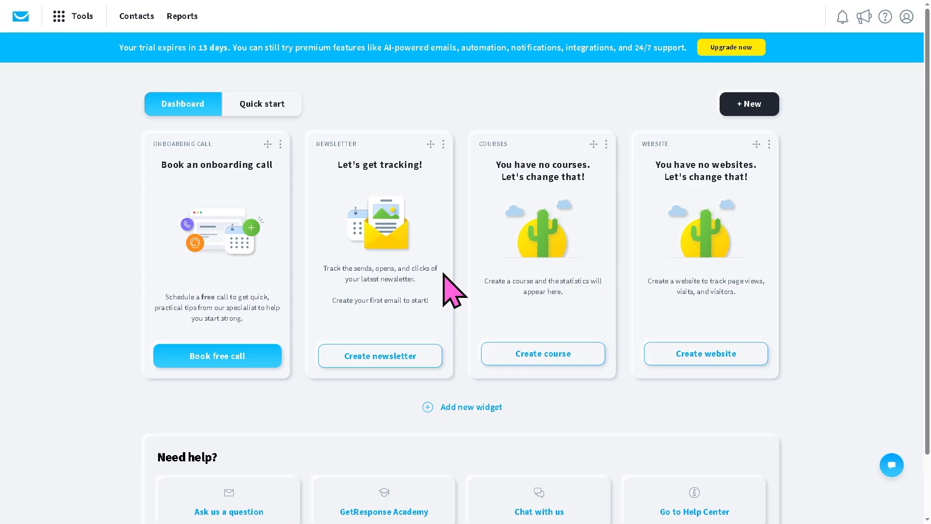
click(260, 105)
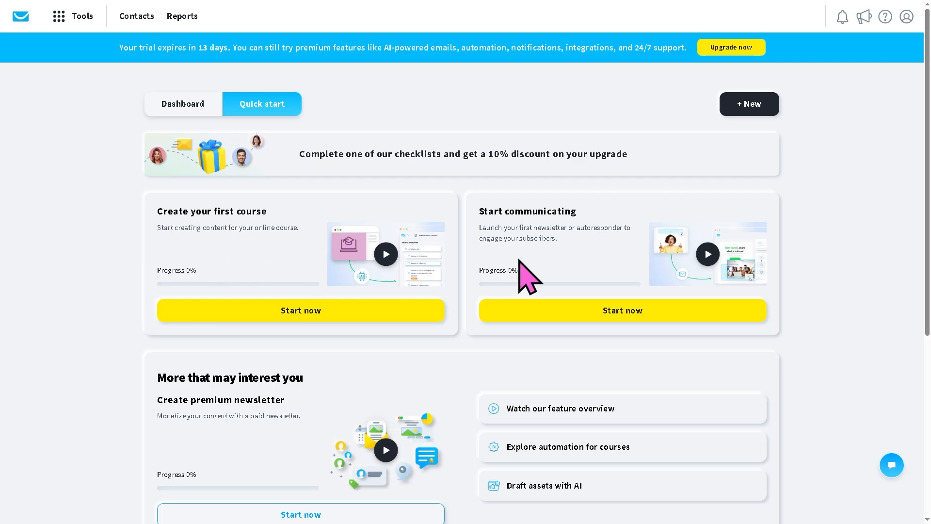
scroll(725, 291, down, 2)
scroll(727, 288, down, 2)
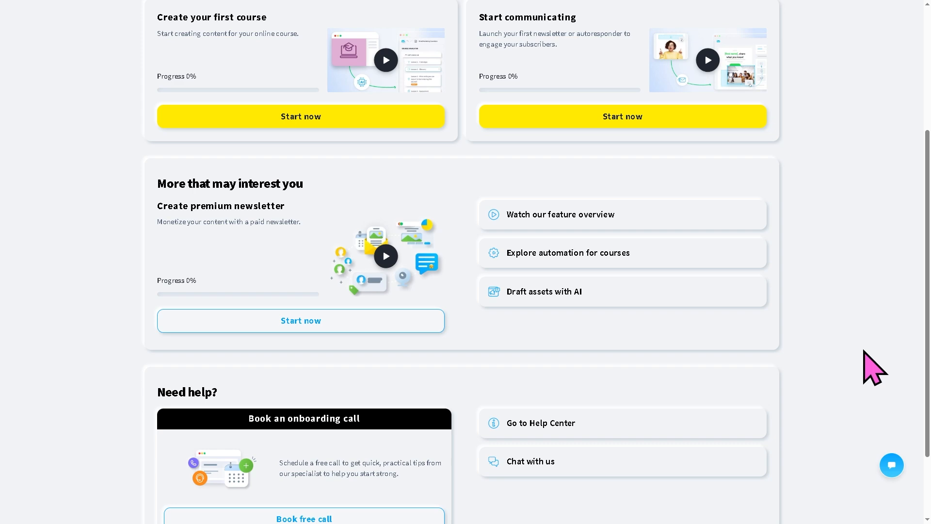
scroll(875, 369, up, 2)
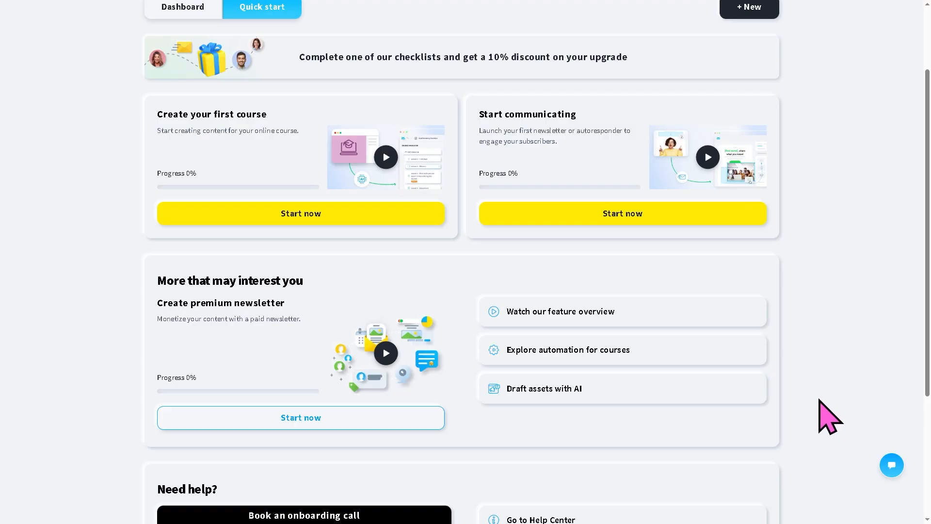
scroll(830, 416, up, 2)
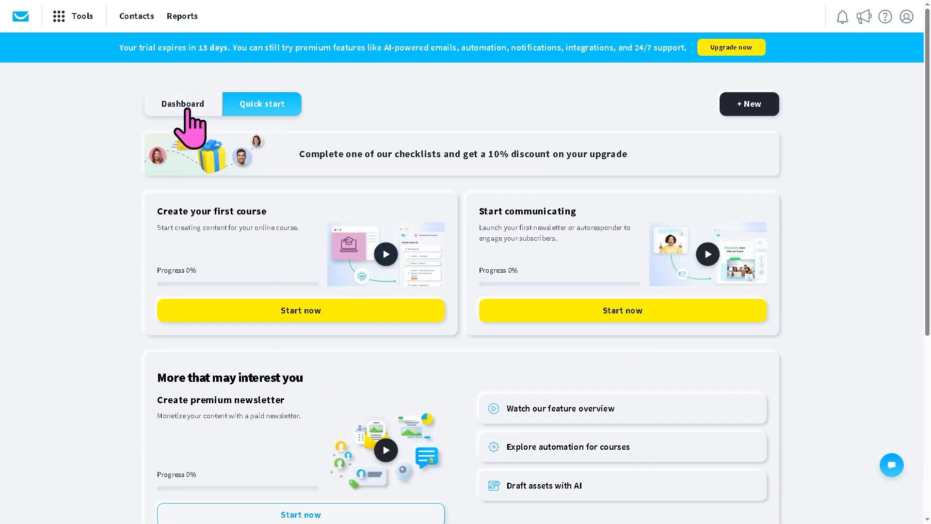
click(186, 110)
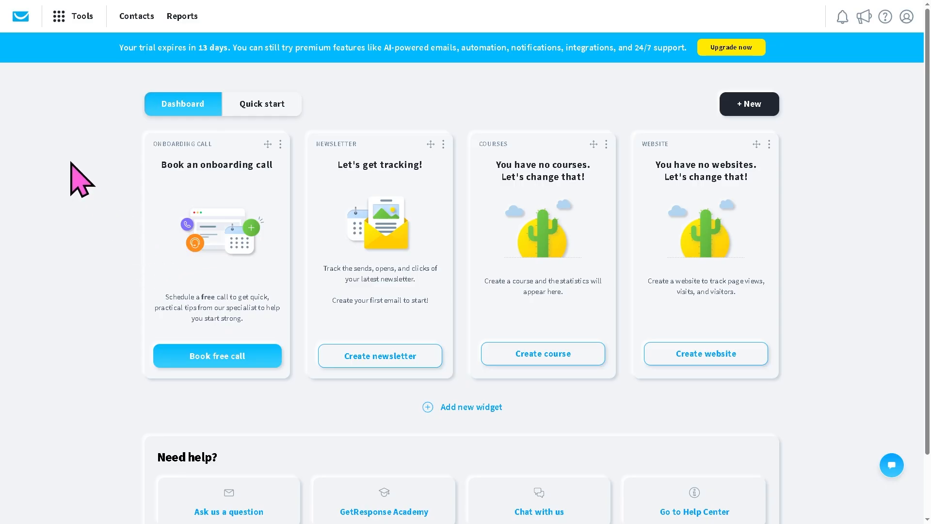
- Start a new newsletter in Email marketing, choosing to create it with the AI email generator
click(59, 17)
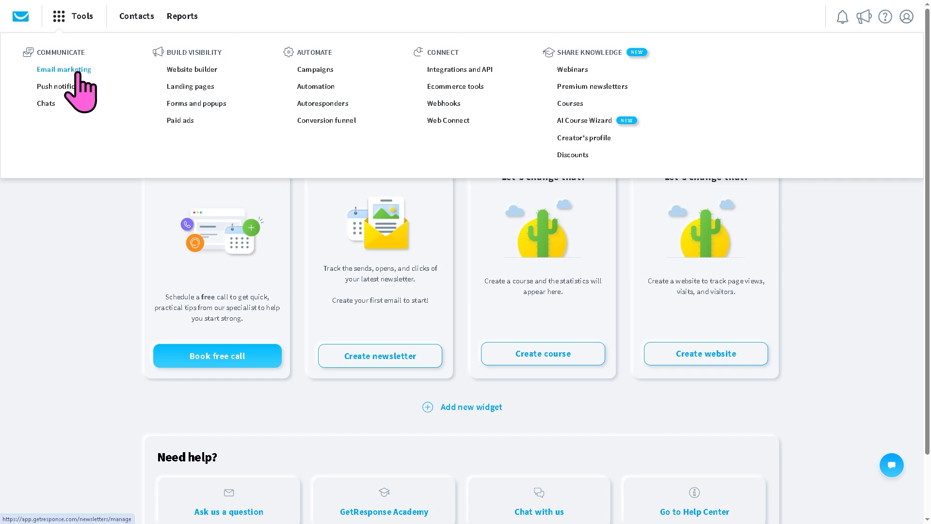
click(78, 87)
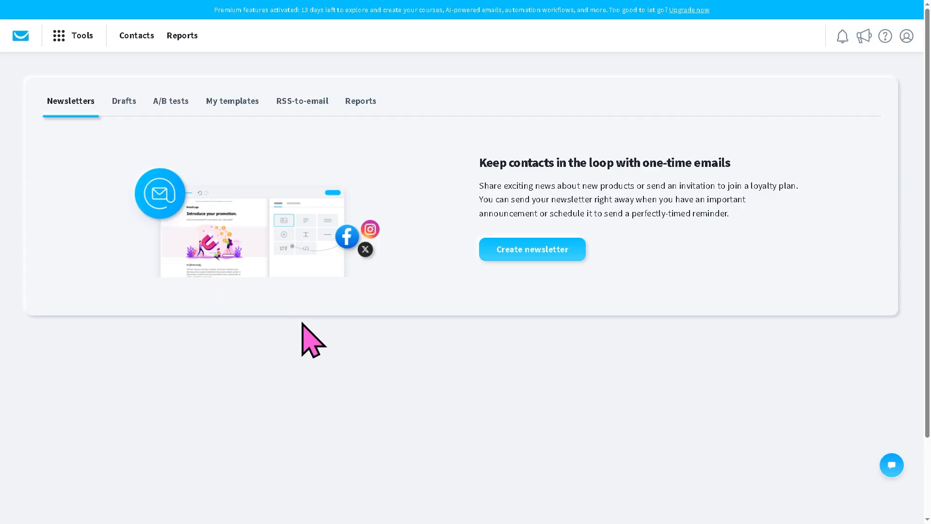
click(559, 251)
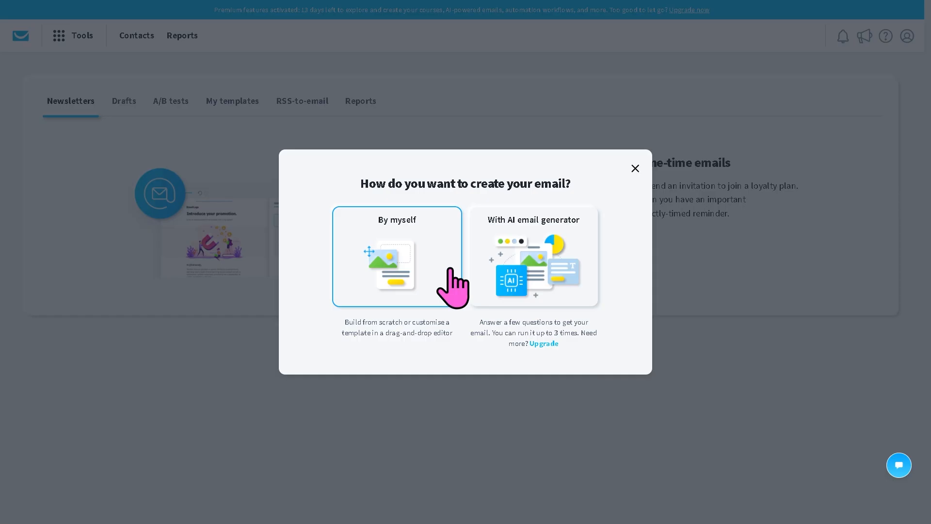
click(419, 236)
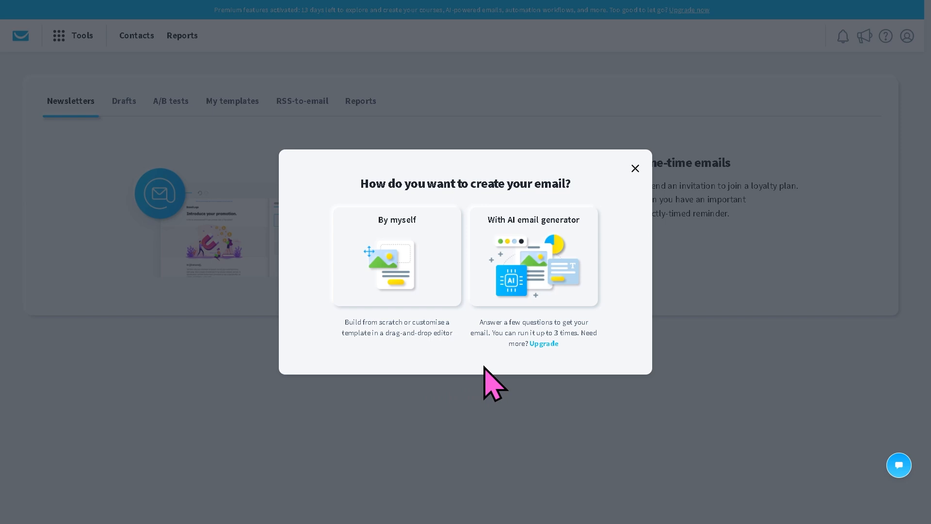
click(538, 276)
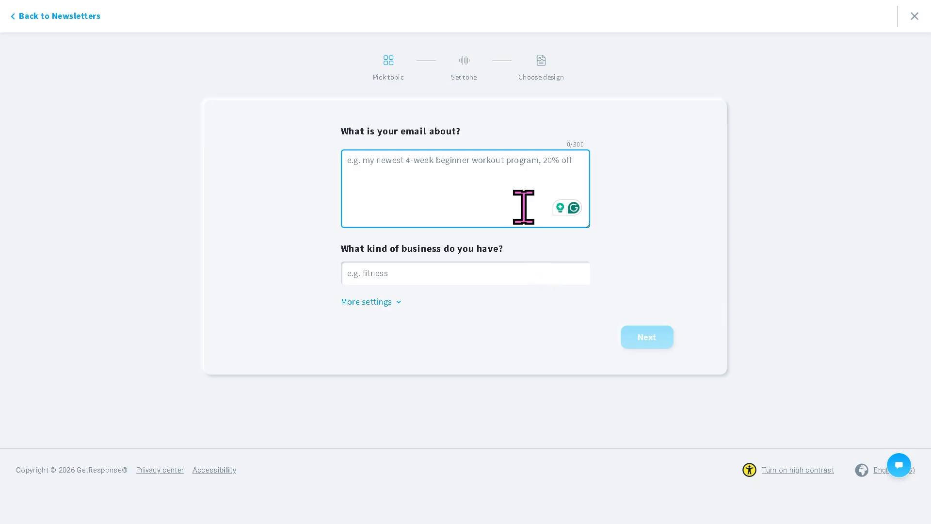
- Enter GetResponse Full Tutorial as the email's topic, with a capital R, and copy that text
text(Getresponse Full Tutorial)
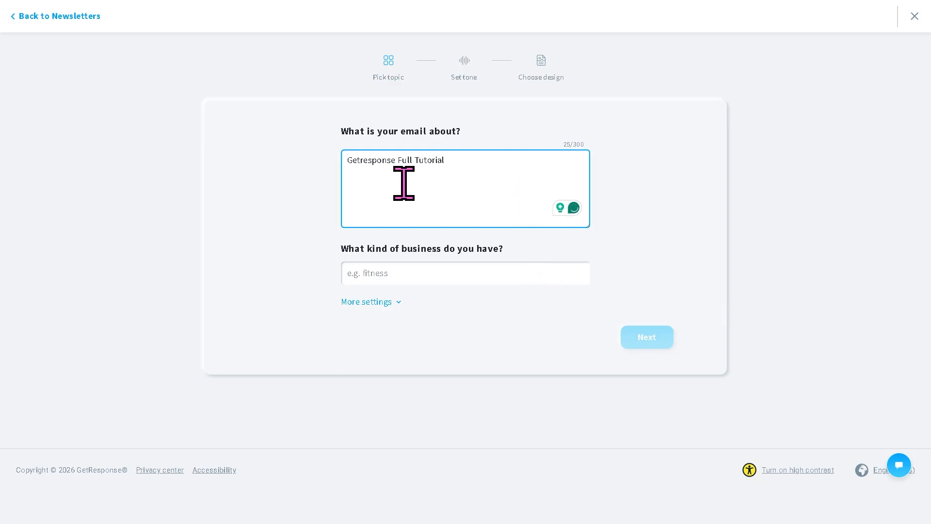
click(363, 161)
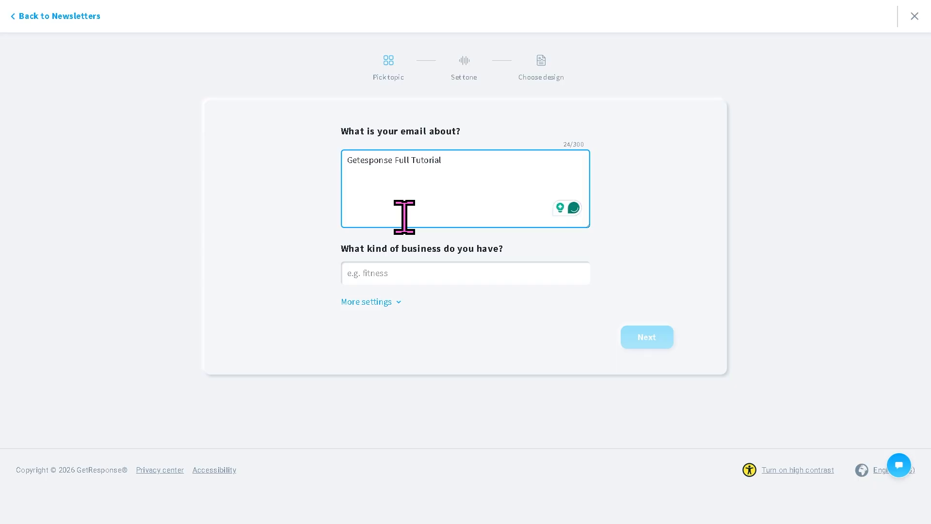
key(ctrl+a)
key(ctrl+c)
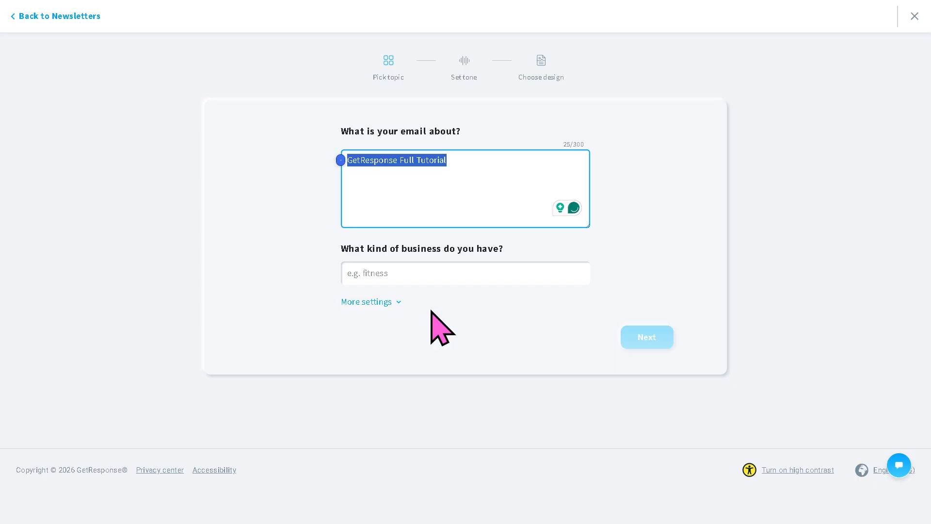
- Look up Content Creation as the kind of business and choose the suggestion Concerts & Music Festivals
click(457, 276)
text(c0)
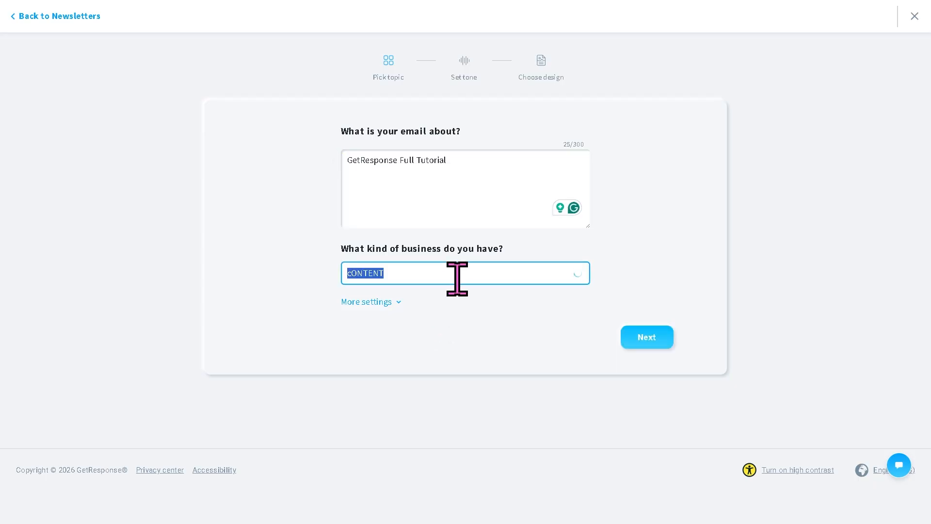
text(NTE)
key(BackSpace)
key(BackSpace)
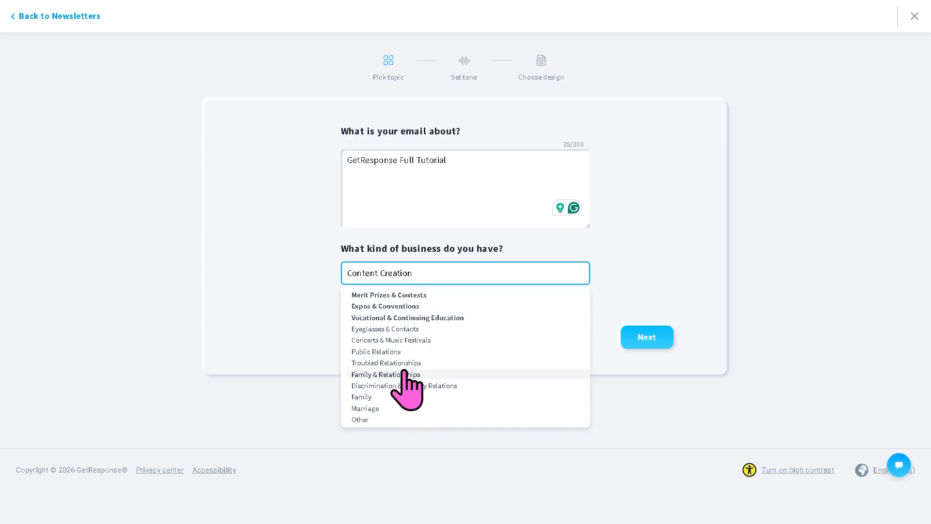
click(412, 341)
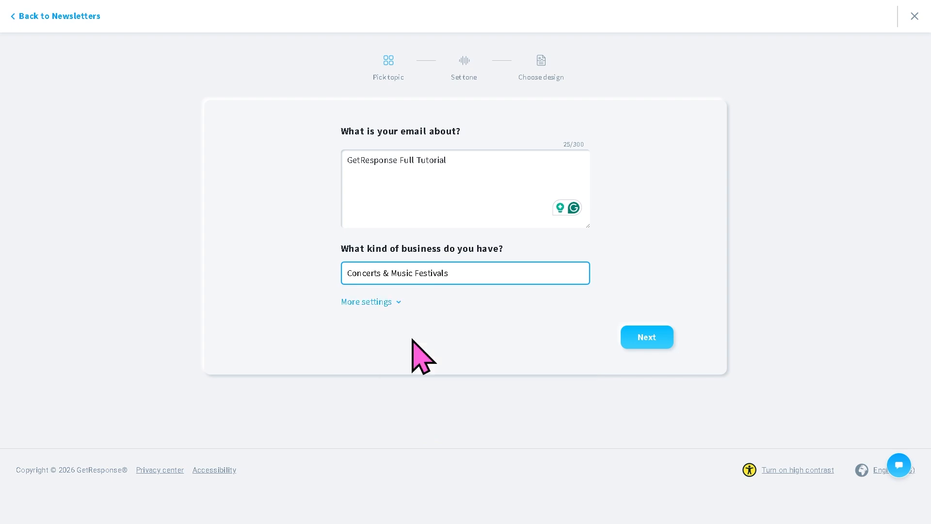
- Set the recipients to Audience and the email kind to Custom type GetResponse Full Tutorial, and continue to the tone selection
click(394, 302)
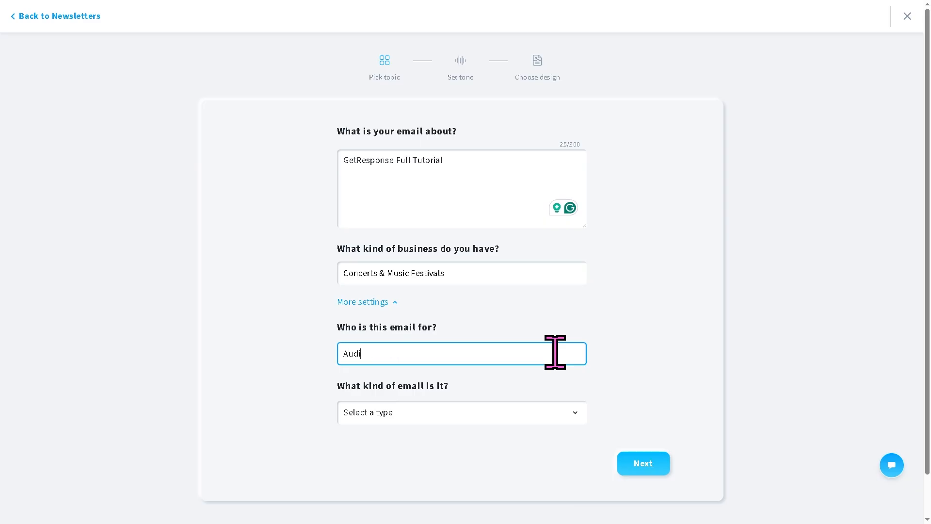
click(459, 412)
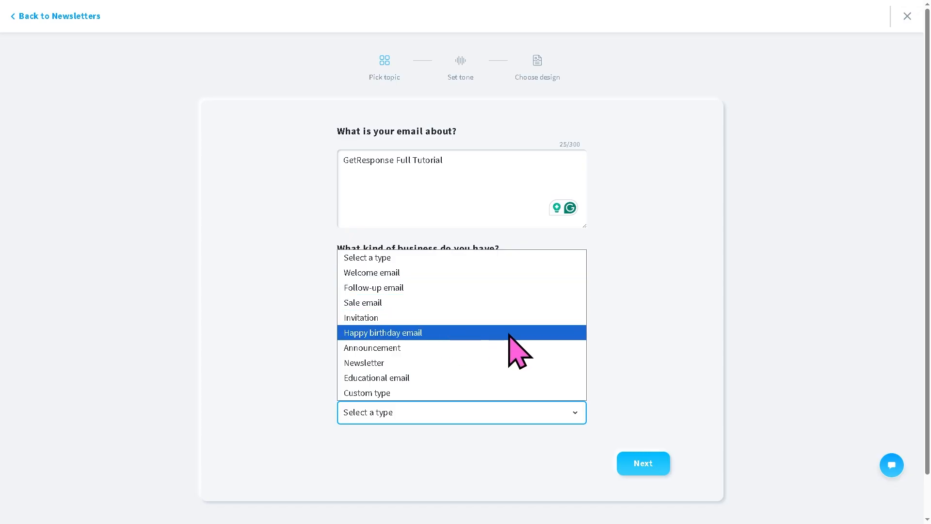
click(420, 393)
scroll(475, 436, down, 1)
key(ctrl+v)
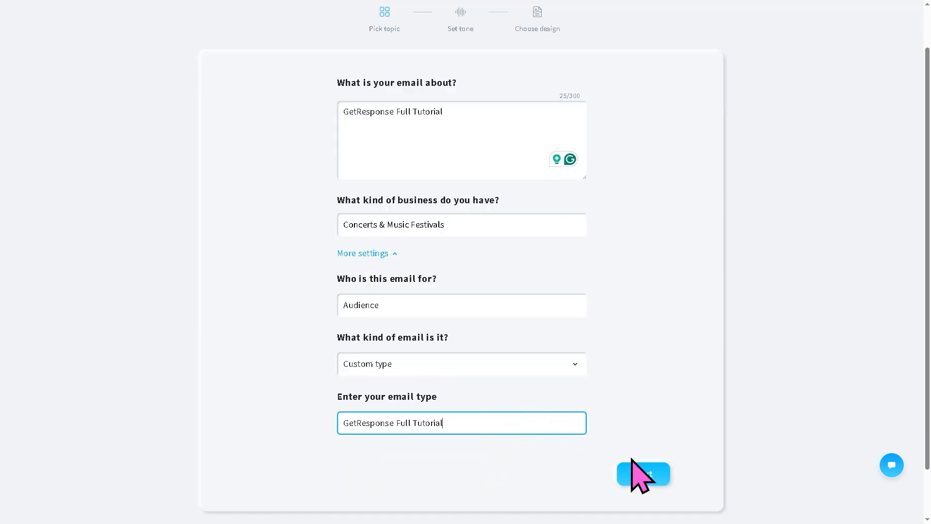
click(656, 478)
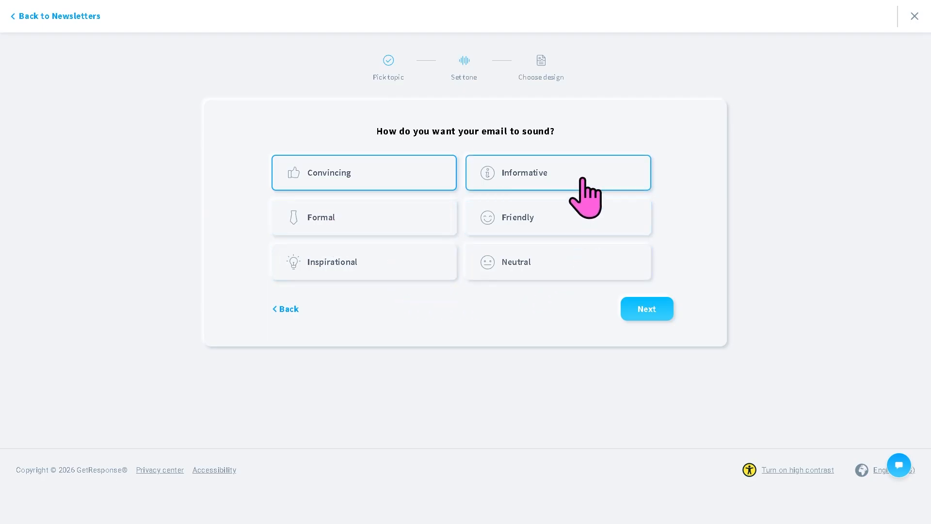
- Choose the Convincing and Informative tones and generate a text-only, default-palette email with TOOLYSTO GOOGLE.jpg as the logo
click(659, 307)
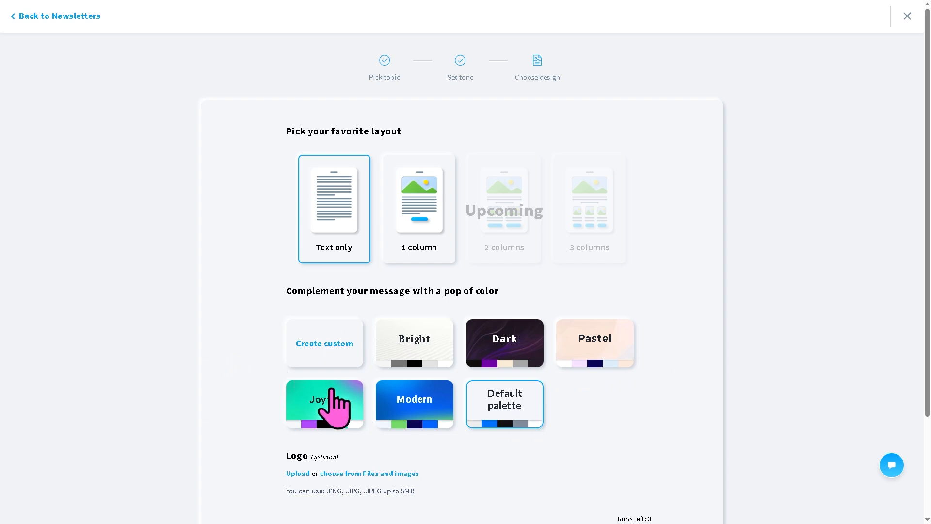
scroll(331, 390, down, 1)
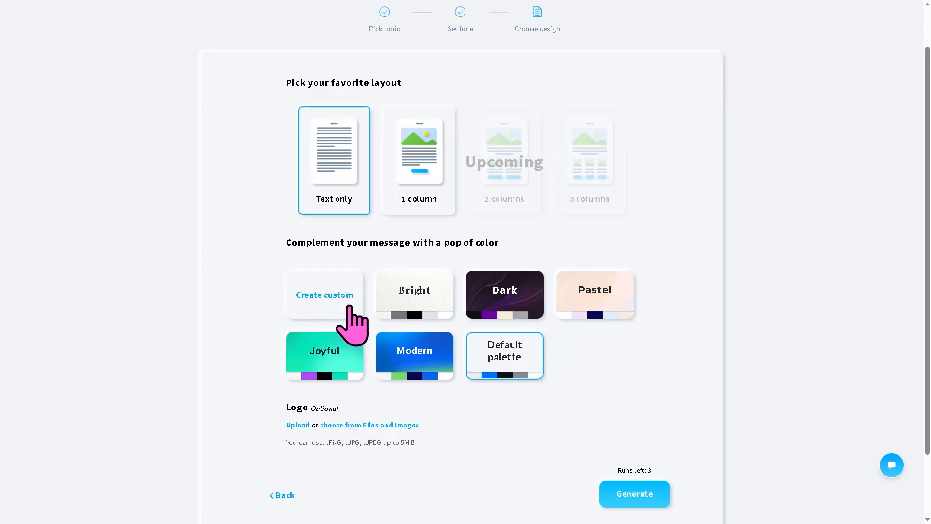
click(301, 426)
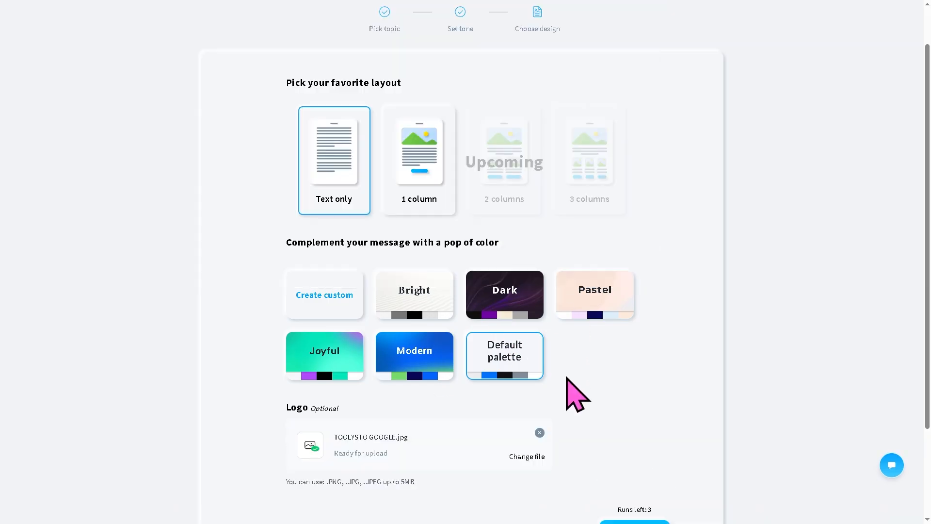
scroll(630, 444, down, 1)
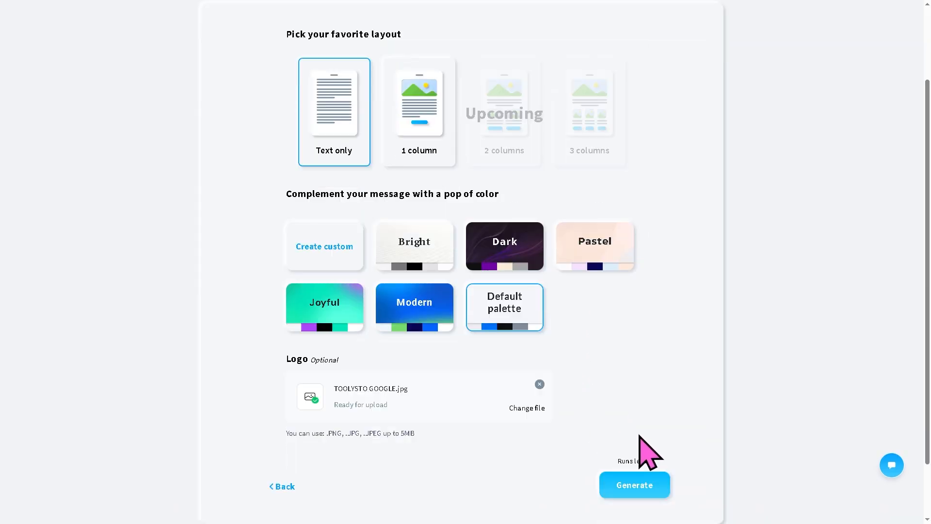
scroll(639, 436, down, 1)
click(641, 441)
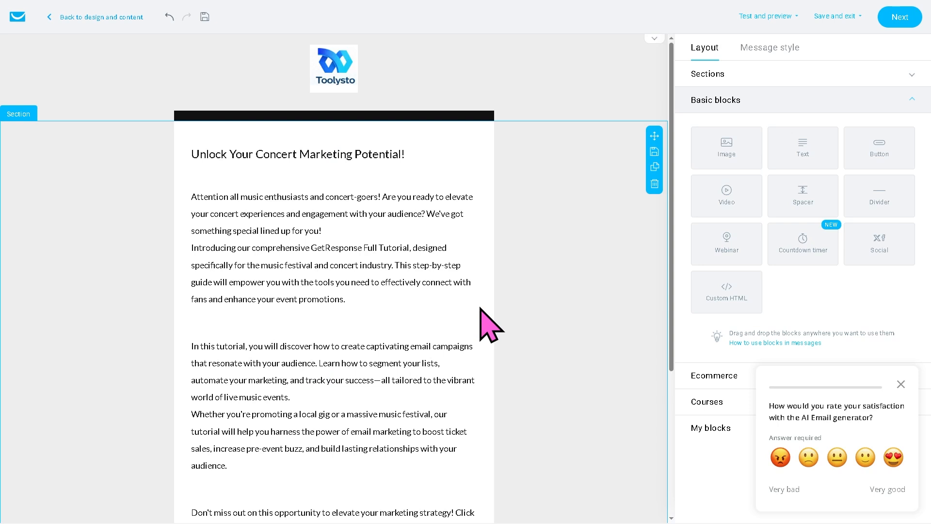
- Insert an image block below the email's heading and fill it with the businessman hand picture from Free GetResponse images
drag(803, 194, 380, 202)
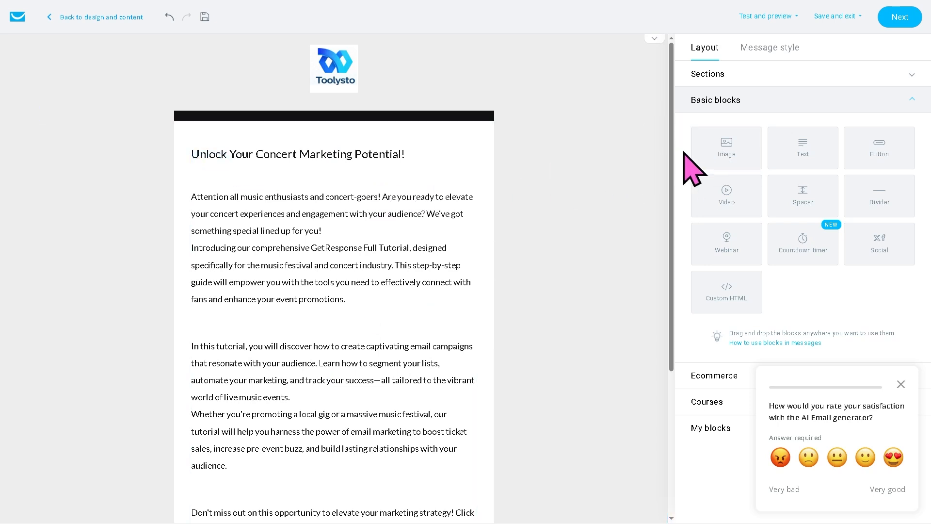
drag(737, 147, 387, 213)
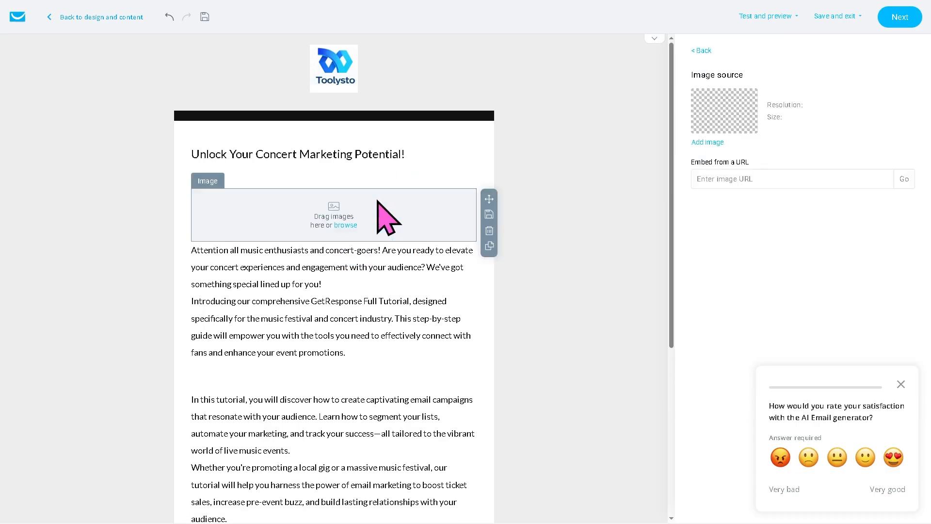
click(345, 226)
mouse_move(131, 254)
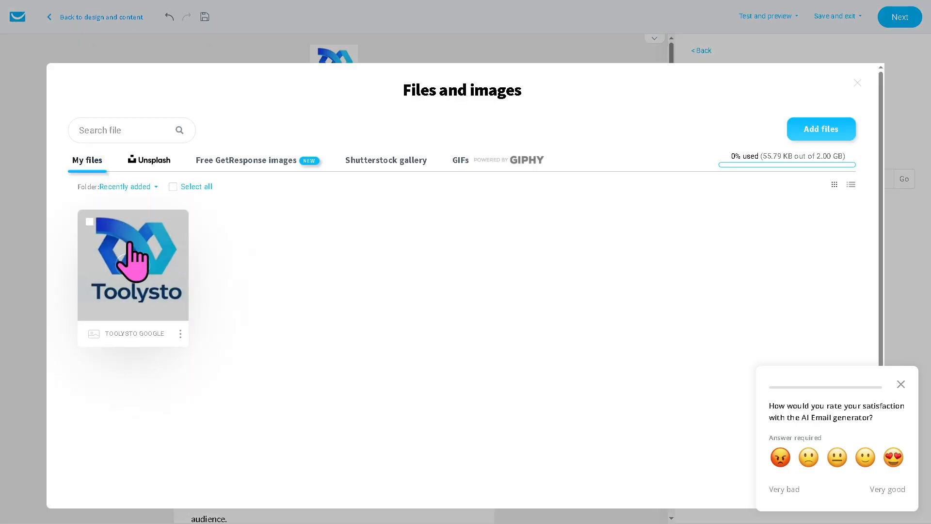
click(156, 162)
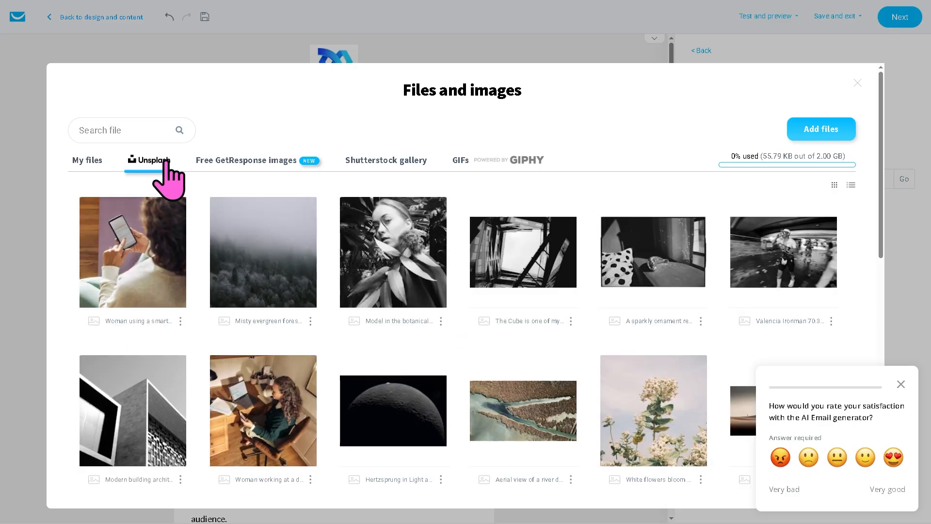
mouse_move(301, 380)
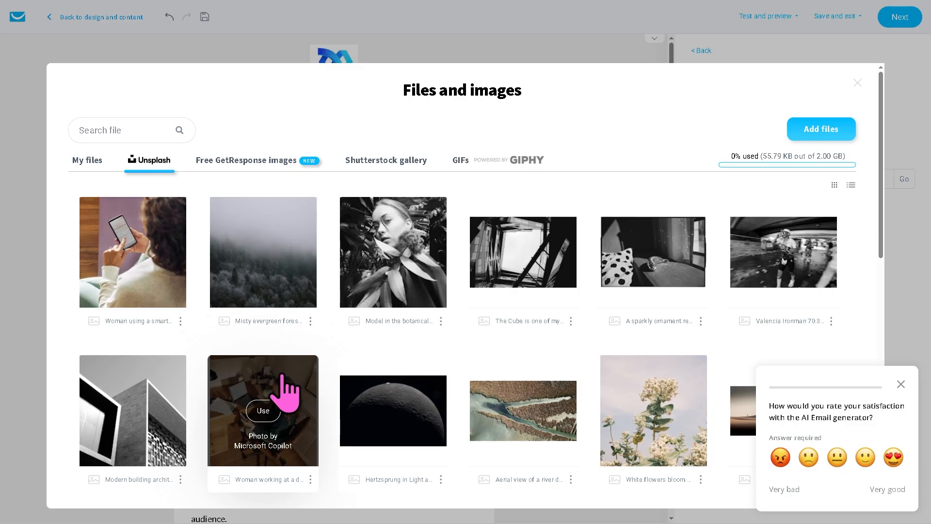
click(263, 165)
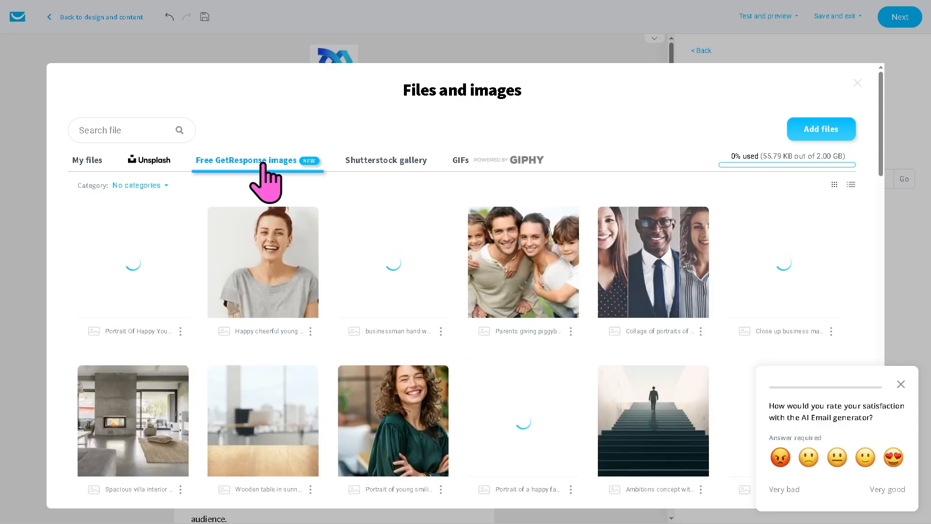
click(570, 330)
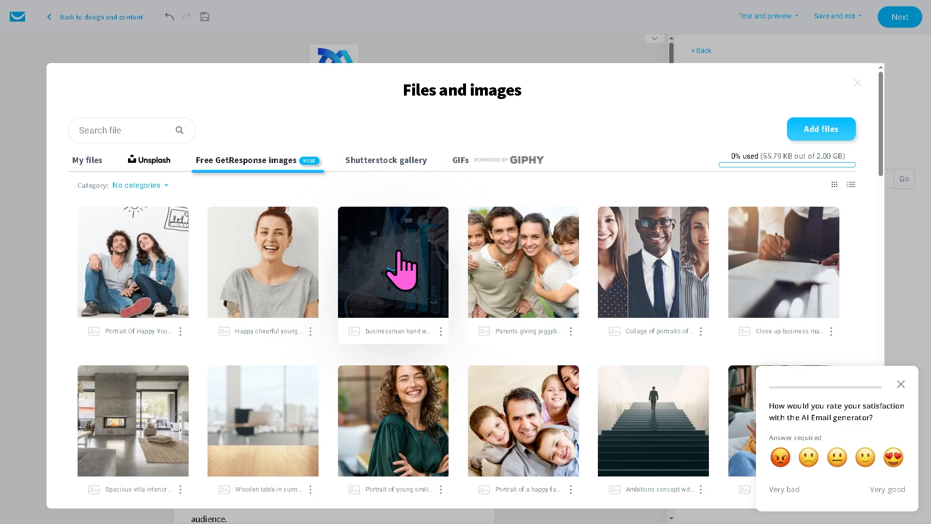
click(397, 257)
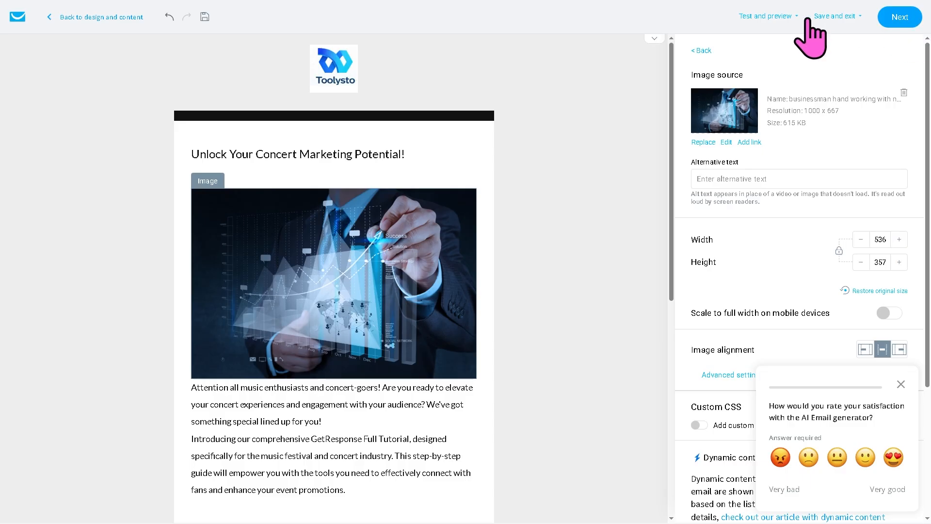
- Leave the email editor for the newsletter settings and name the message GetResponse Full Tutorial
click(759, 17)
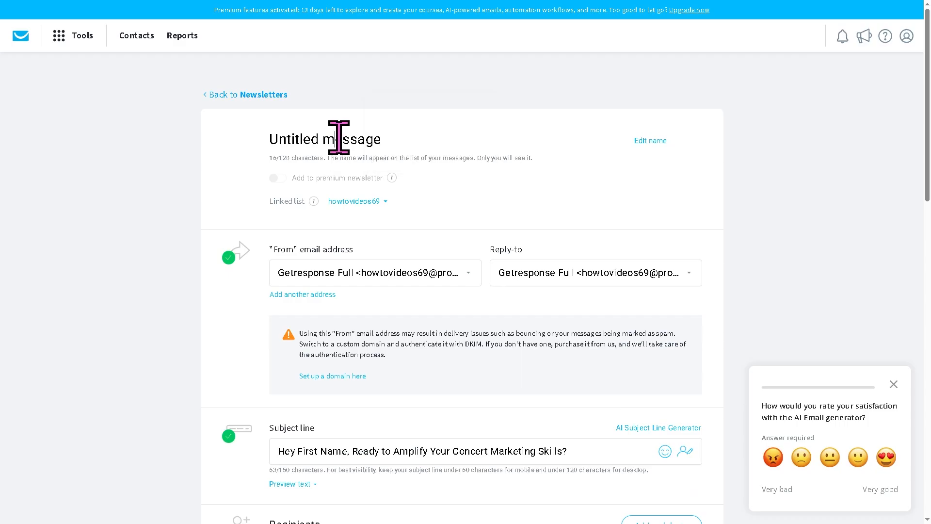
triple_click(412, 137)
key(ctrl+v)
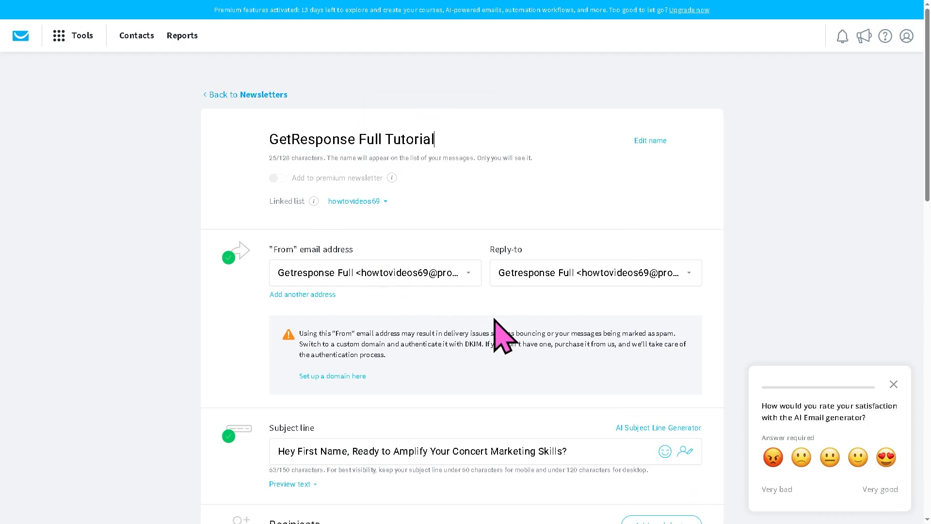
- Set the newsletter's sending option to Schedule for later and save the message as a draft
scroll(794, 293, down, 3)
scroll(803, 310, down, 7)
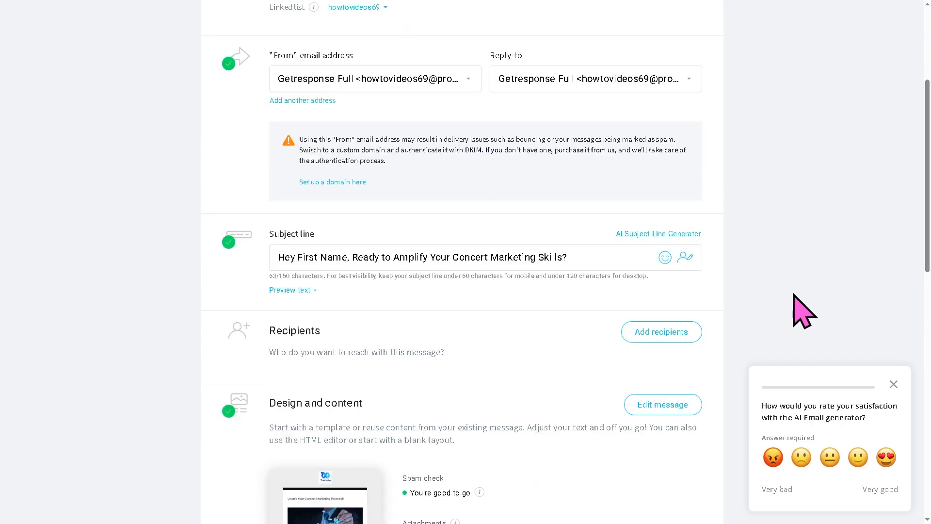
scroll(826, 354, down, 3)
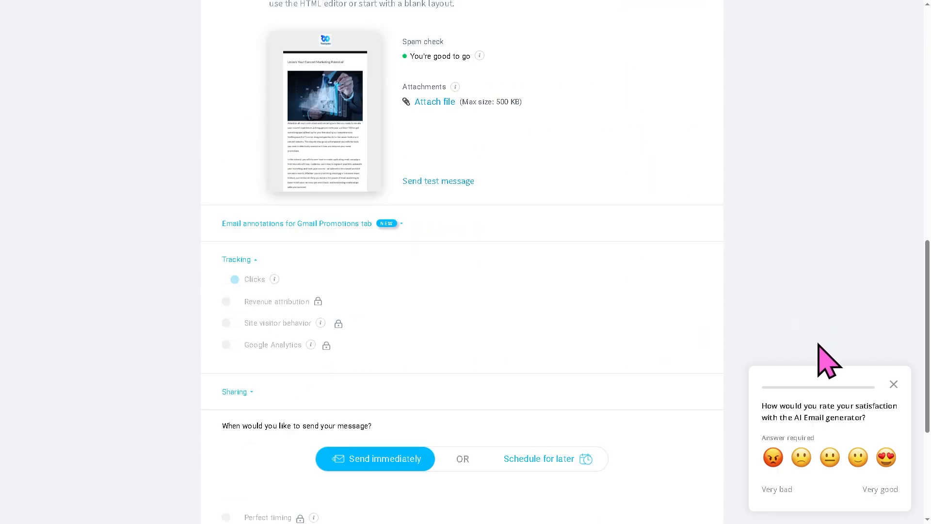
scroll(507, 441, down, 2)
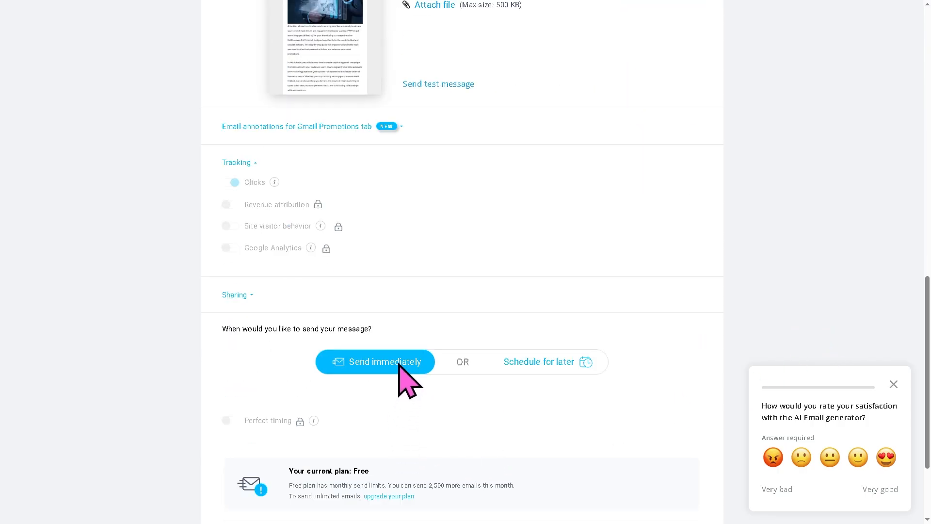
click(551, 366)
scroll(560, 383, down, 4)
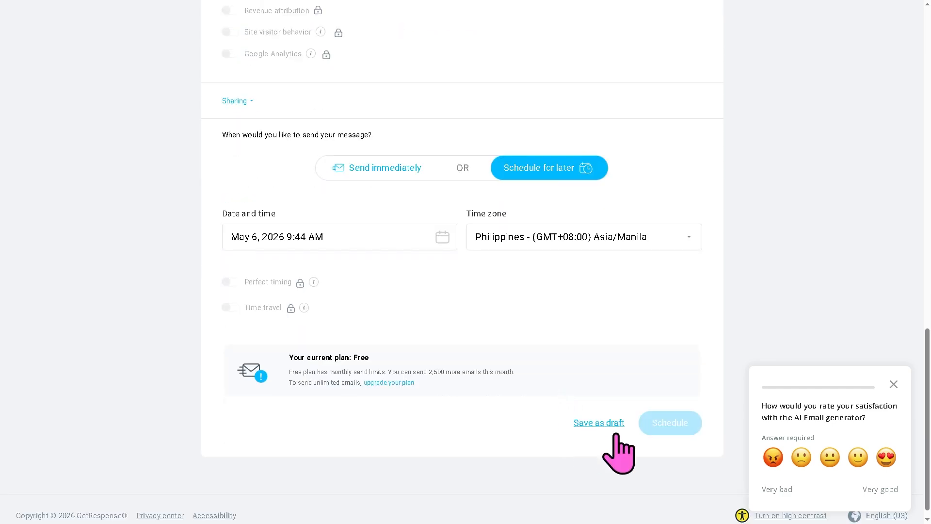
click(610, 423)
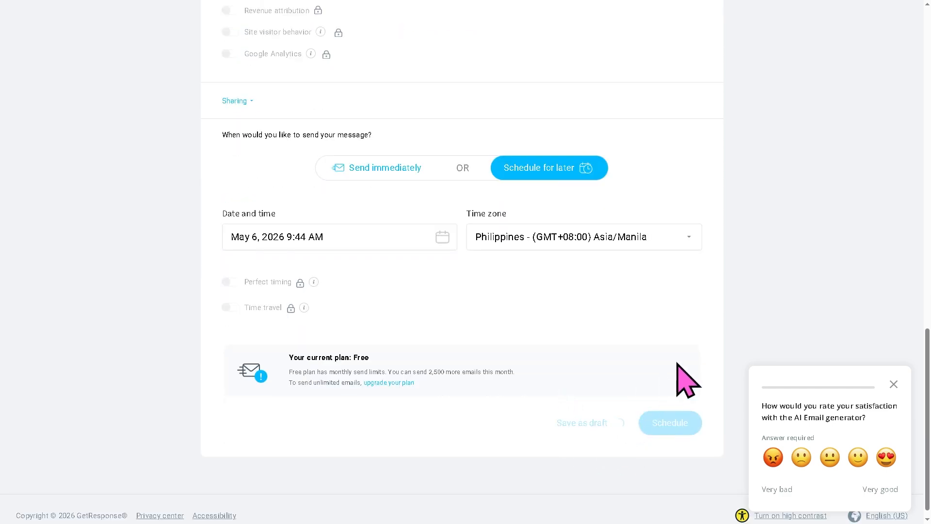
- Start adding a site for Push notifications and name it GetResponse Full Tutorial
scroll(455, 243, up, 1)
scroll(410, 131, up, 8)
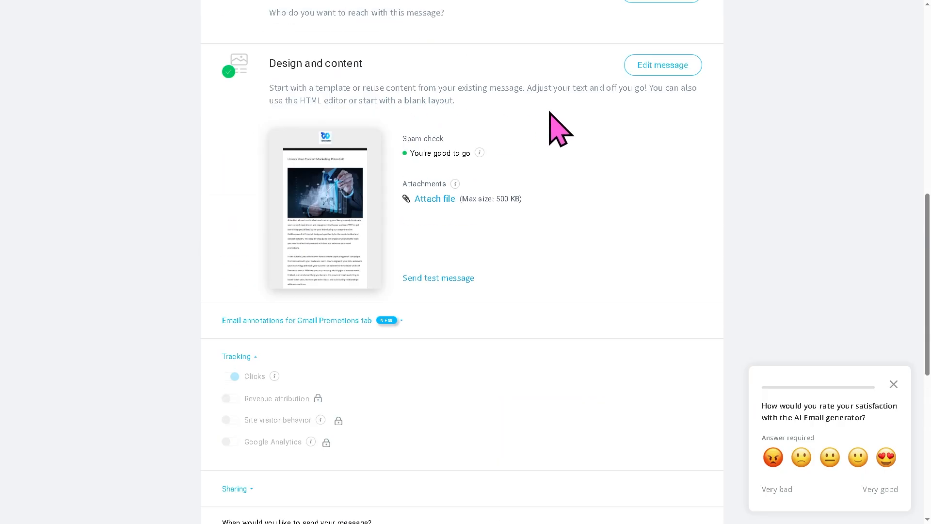
drag(930, 193, 928, 24)
mouse_move(75, 35)
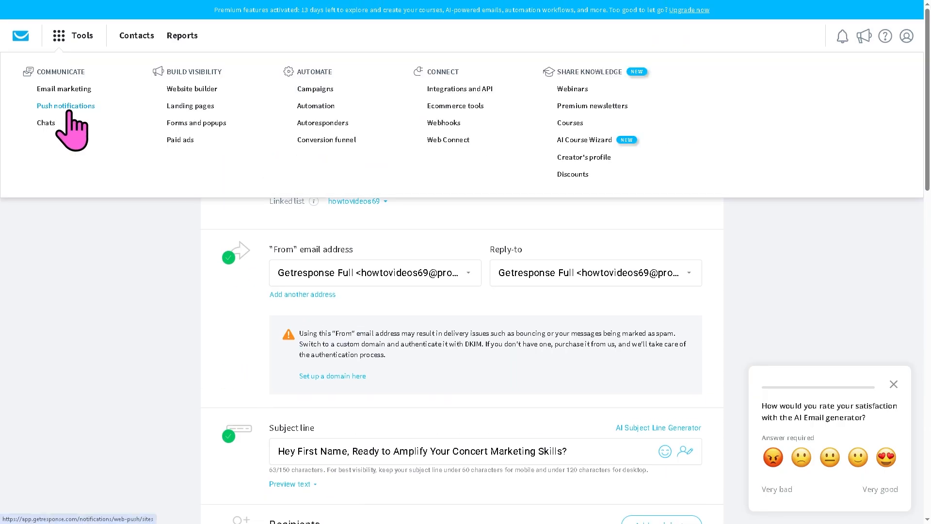
click(73, 108)
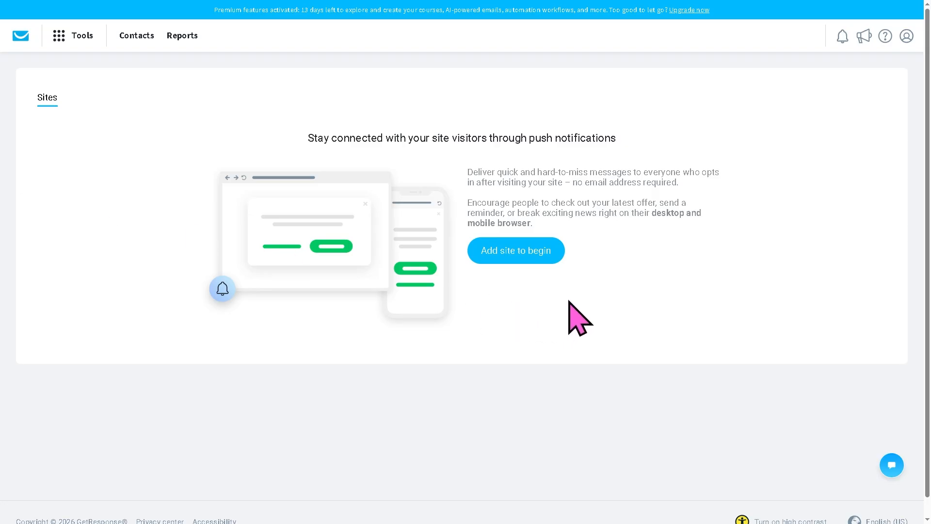
click(535, 254)
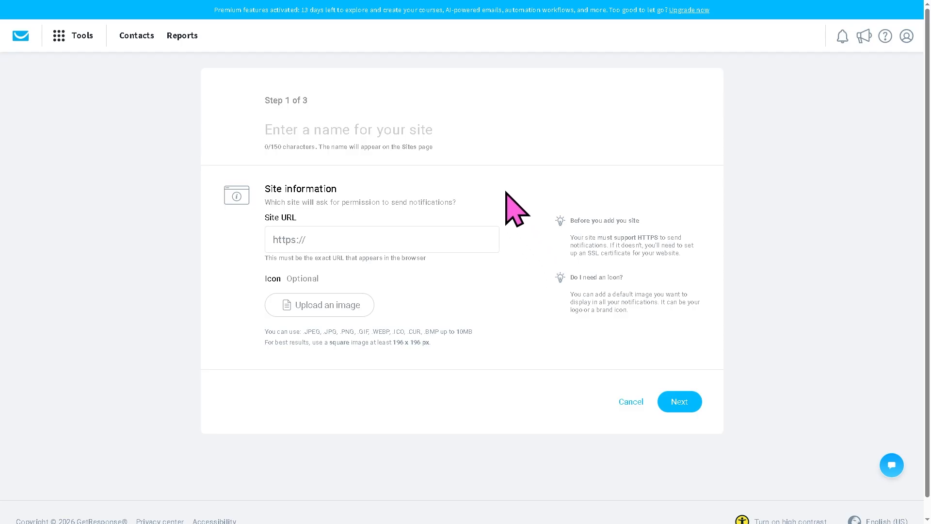
text(GetResponse Full Tutorial)
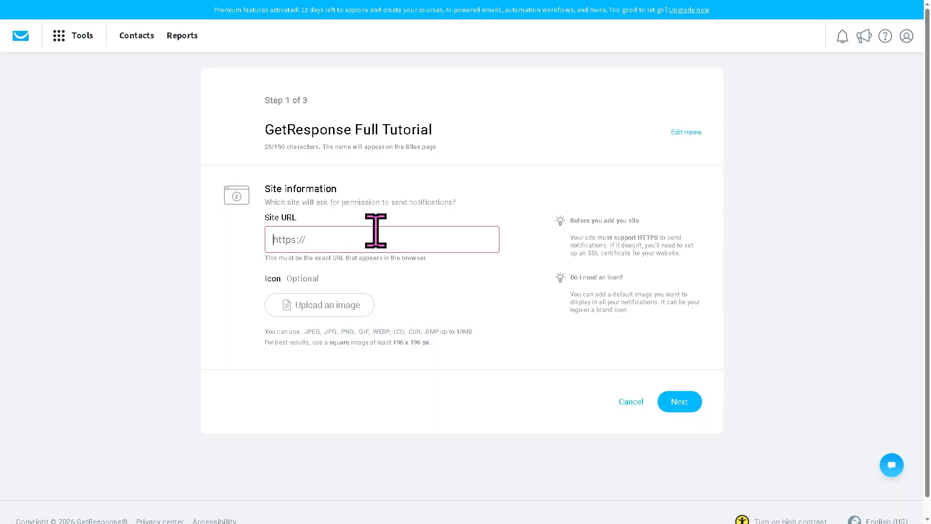
click(376, 231)
text(https://www.youtube.com/@Toolysto)
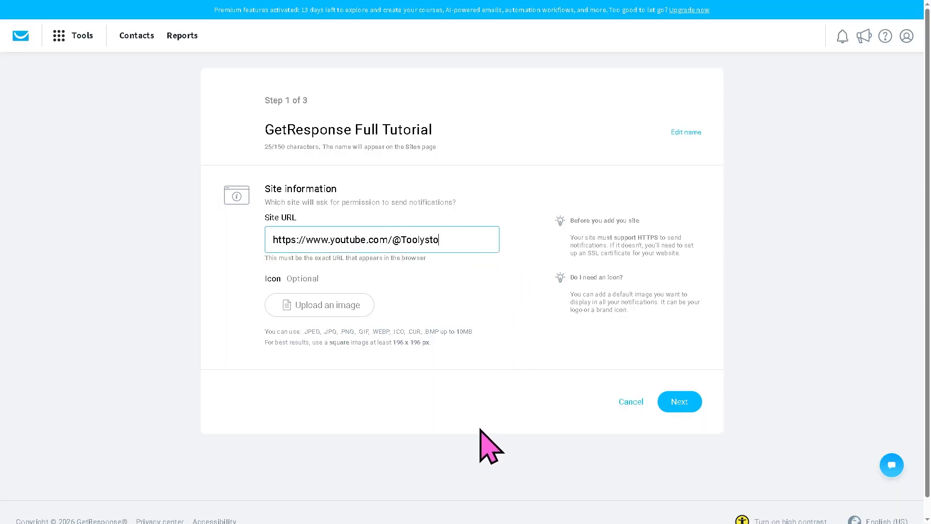
click(349, 304)
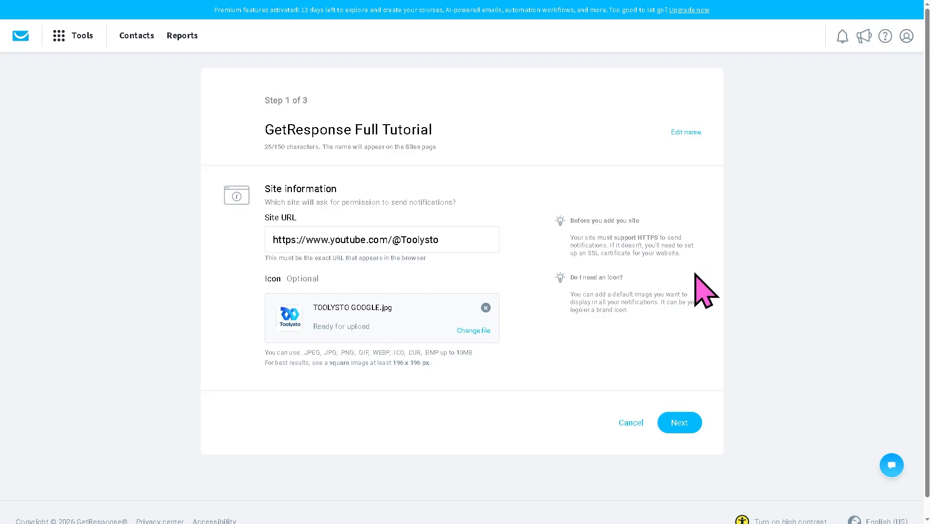
click(679, 429)
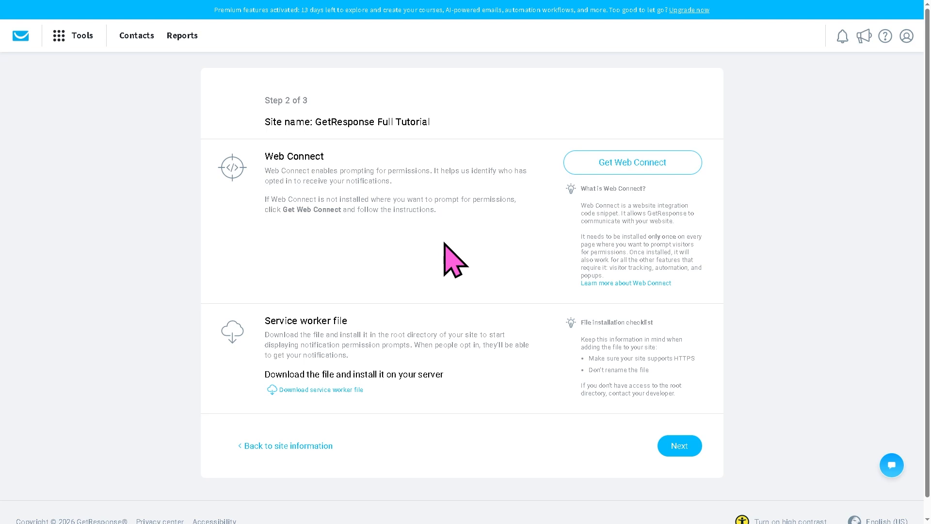
- View the Web Connect code snippet, return to the site setup, and continue to the opt-in method
click(665, 171)
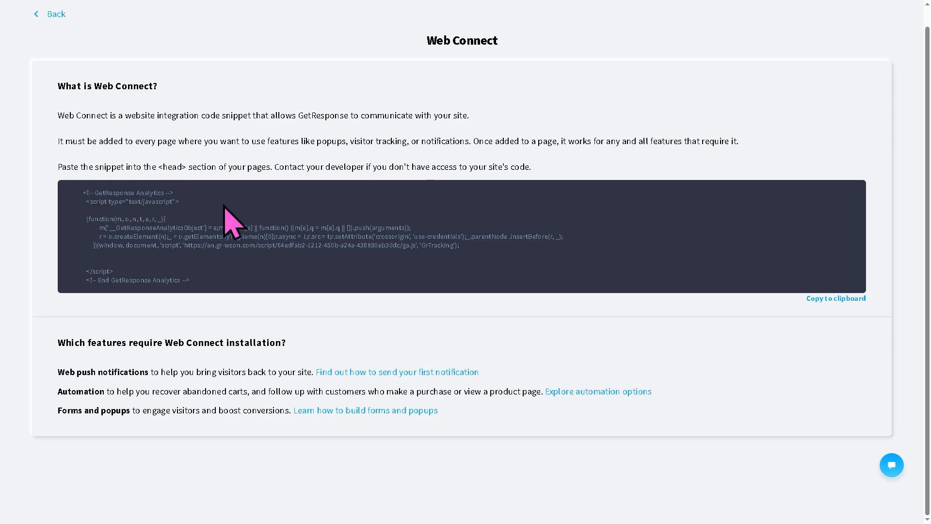
click(48, 15)
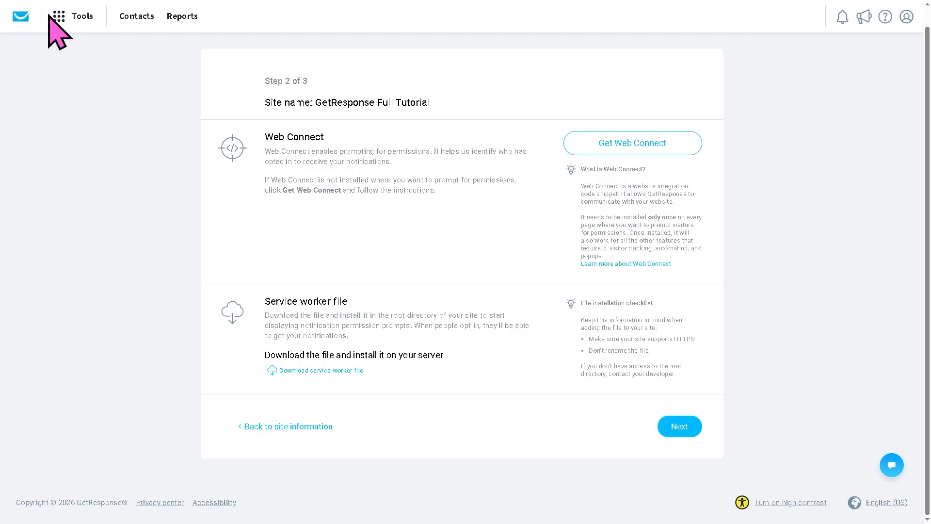
click(679, 426)
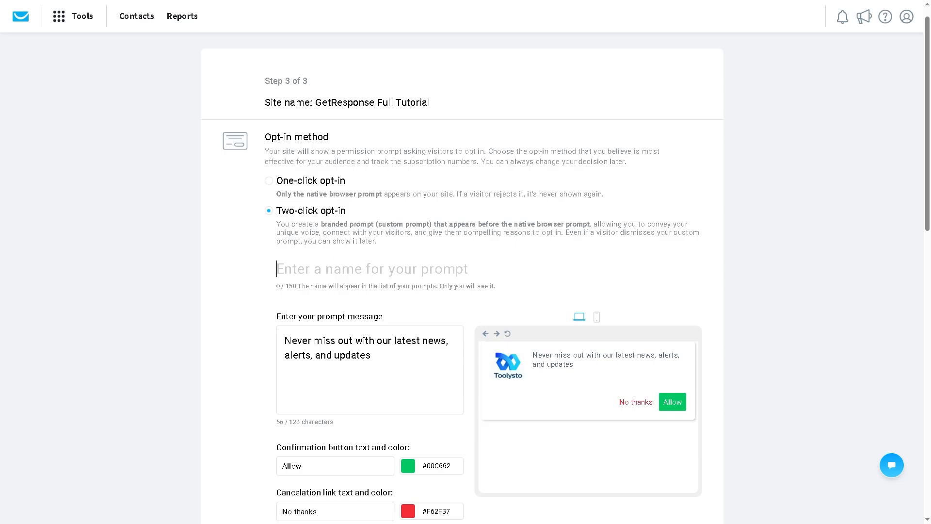
- Name the two-click opt-in prompt GetResponse Full Tutorial and color its confirmation button #007AFF and cancelation link #3D40C6
text(GetResponse Full Tutorial)
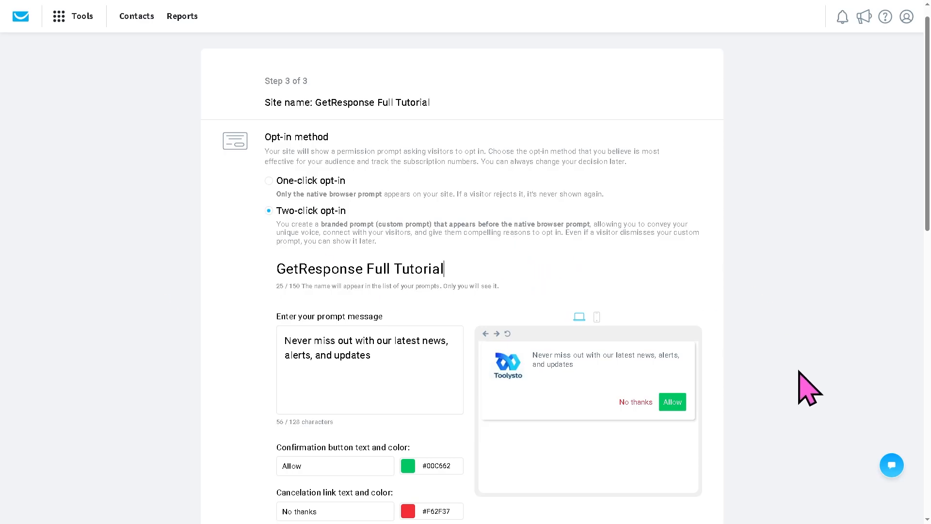
click(675, 400)
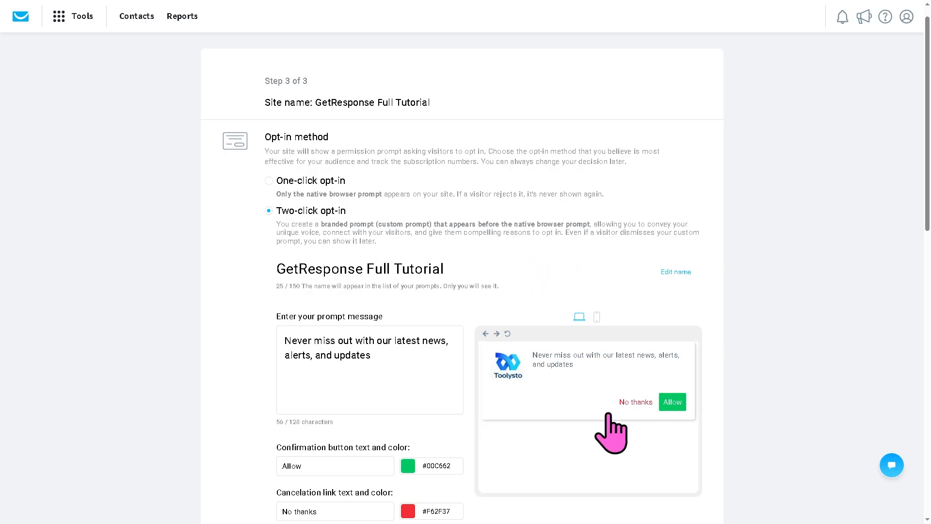
scroll(463, 388, down, 3)
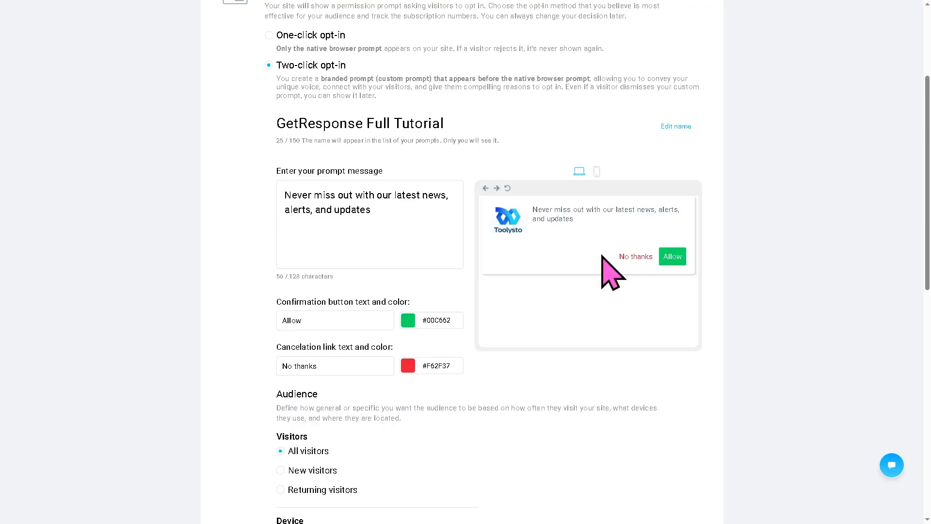
click(410, 321)
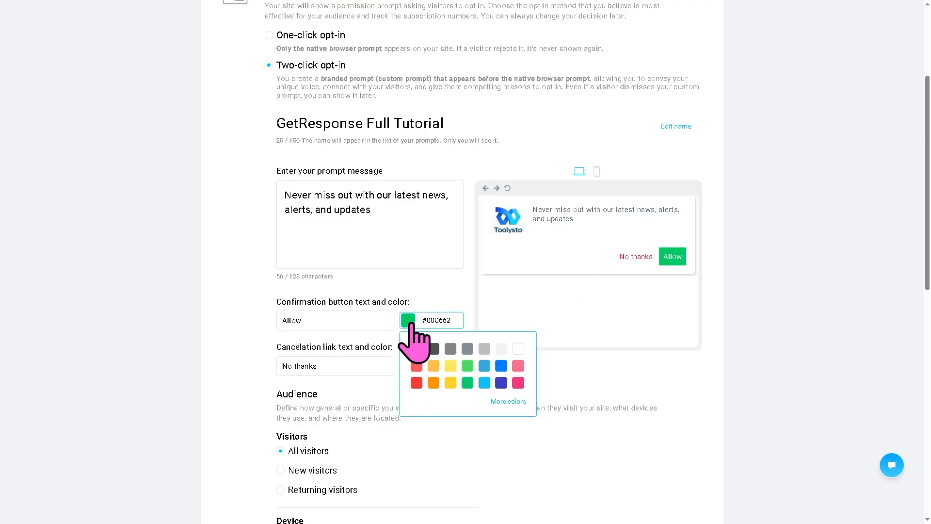
click(501, 367)
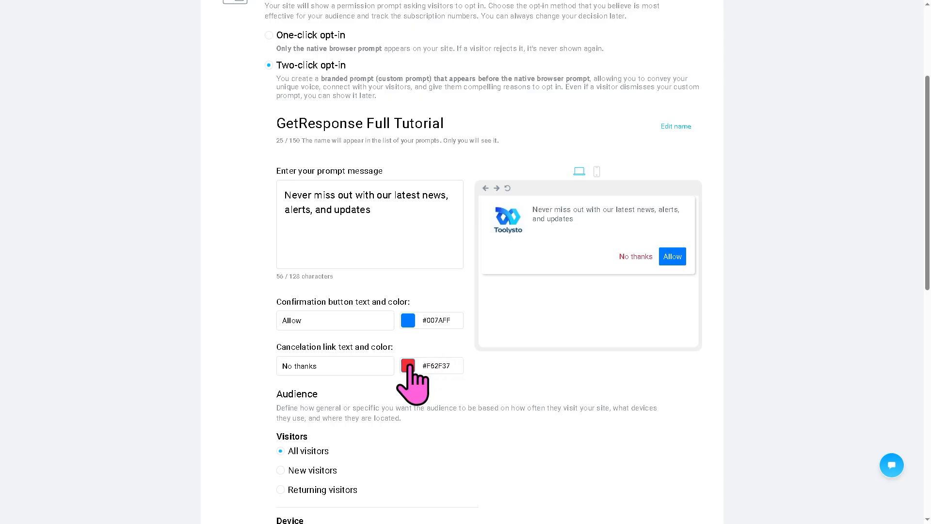
click(408, 365)
click(501, 428)
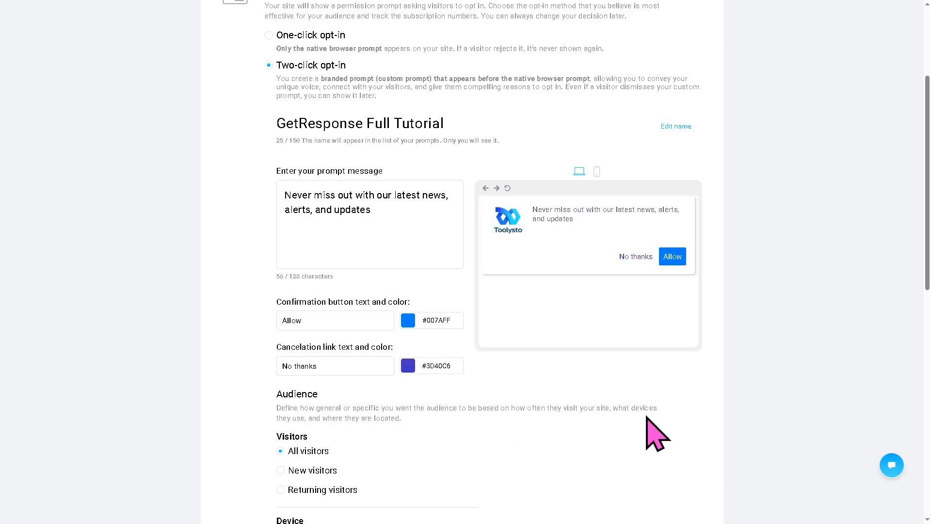
- Review the prompt's audience options and available triggers, closing the trigger choices without enabling any
scroll(650, 434, down, 4)
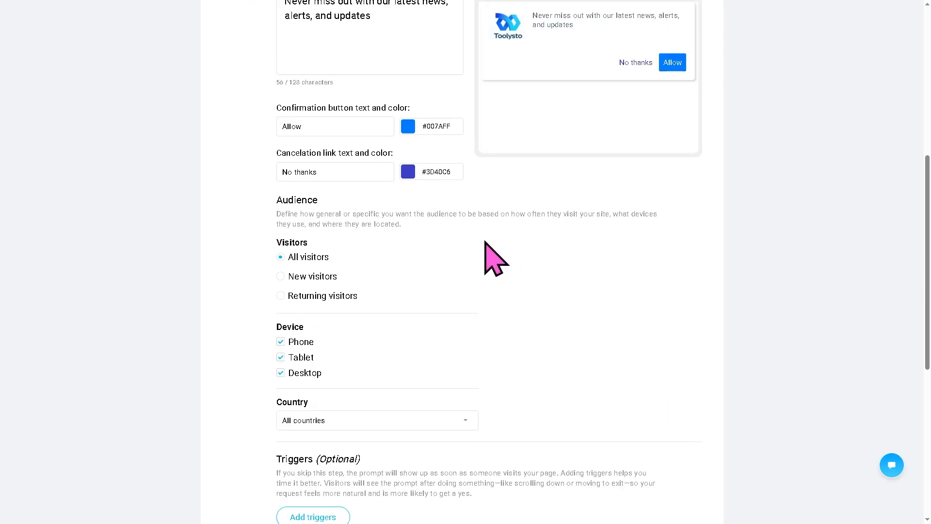
scroll(488, 370, down, 2)
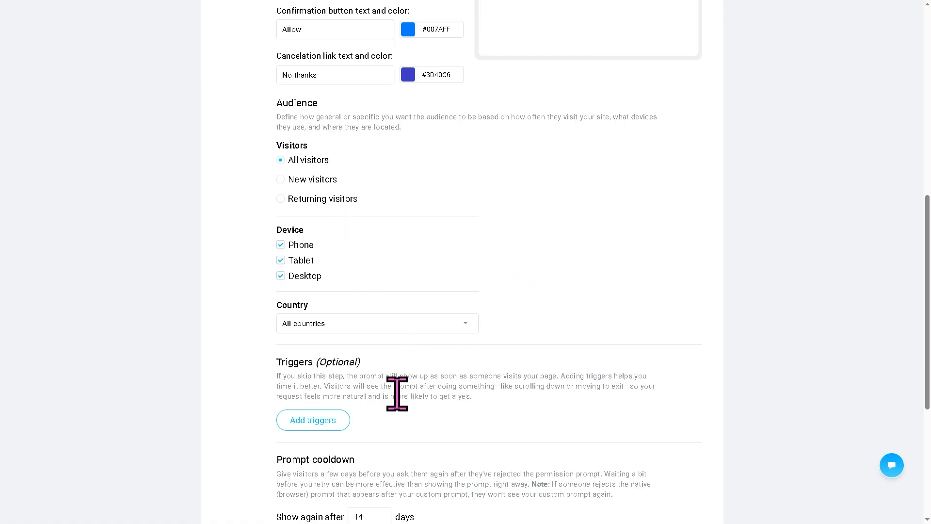
click(330, 421)
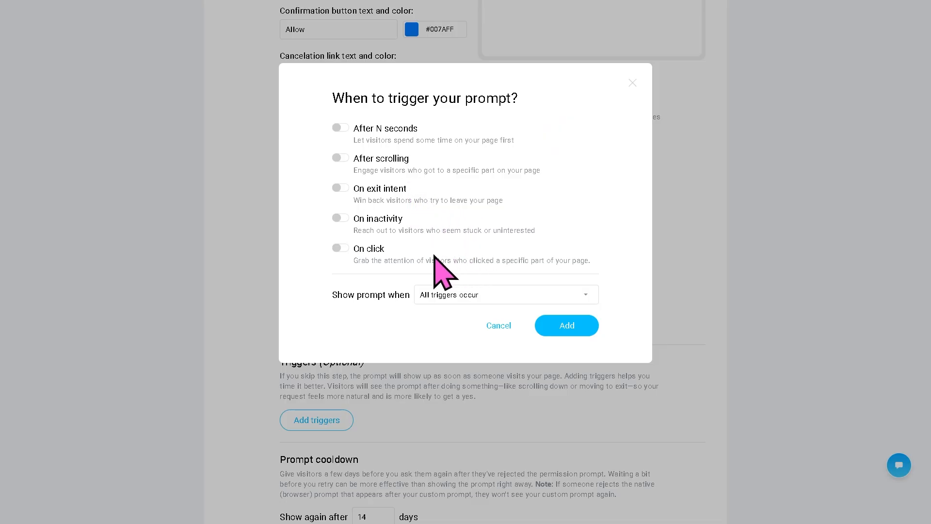
click(426, 295)
click(495, 320)
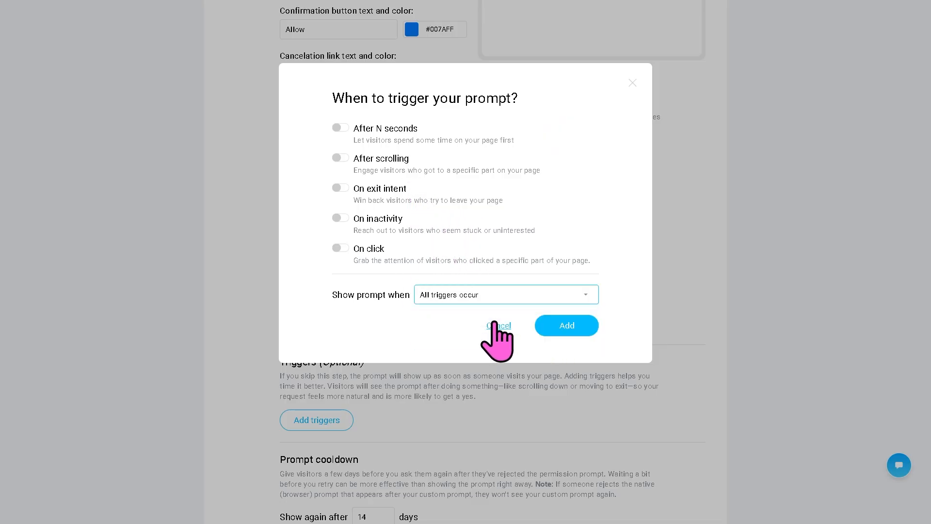
click(568, 329)
- Finish the push notification site setup and return to the Sites list without assigning a prompt path
scroll(642, 301, down, 2)
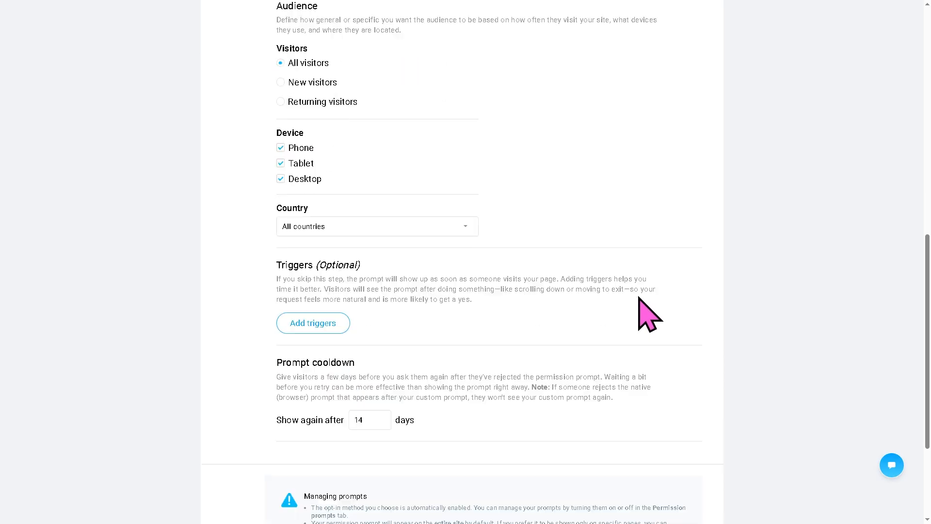
scroll(649, 314, down, 3)
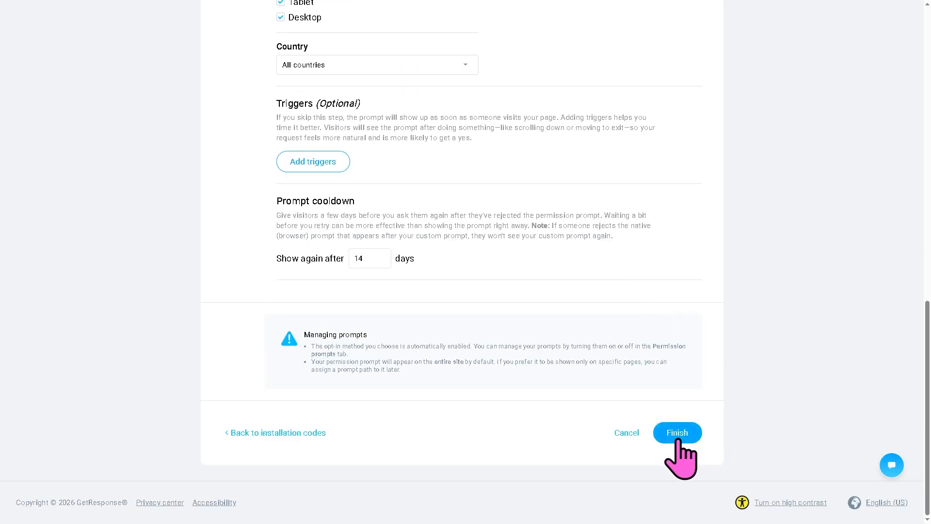
click(686, 435)
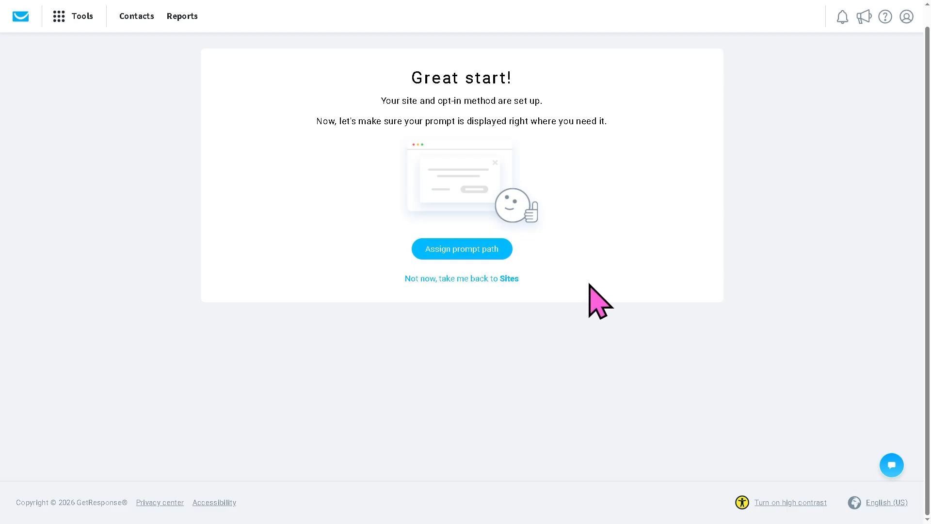
click(465, 280)
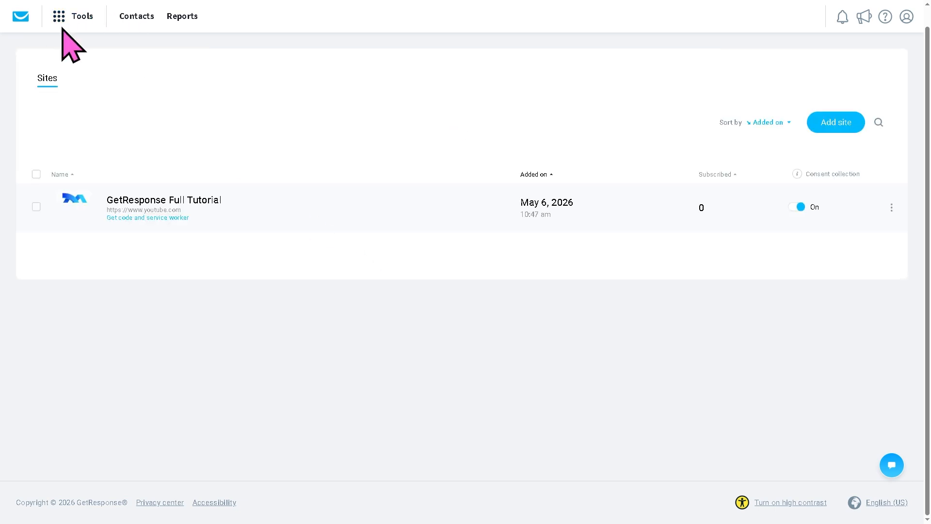
- Open the Chats tool and go through its introductory tour to reach the chat settings
click(62, 22)
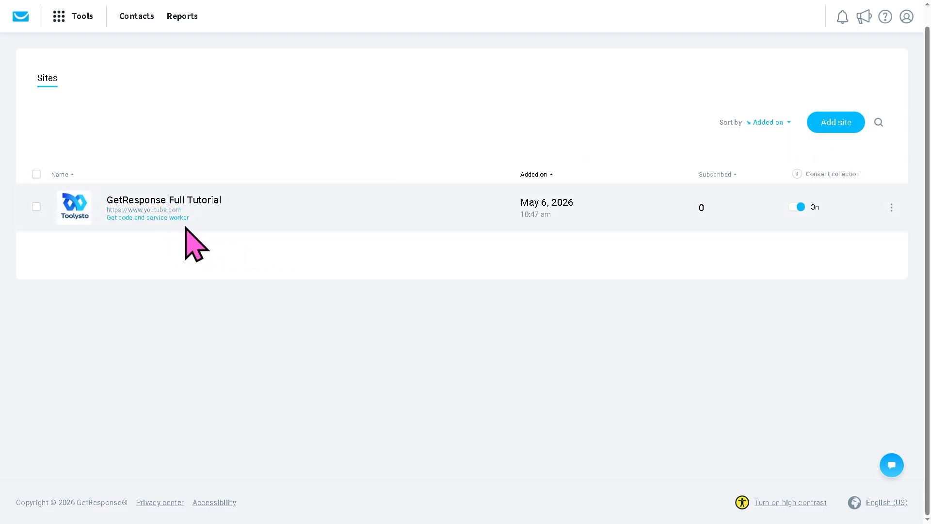
mouse_move(59, 15)
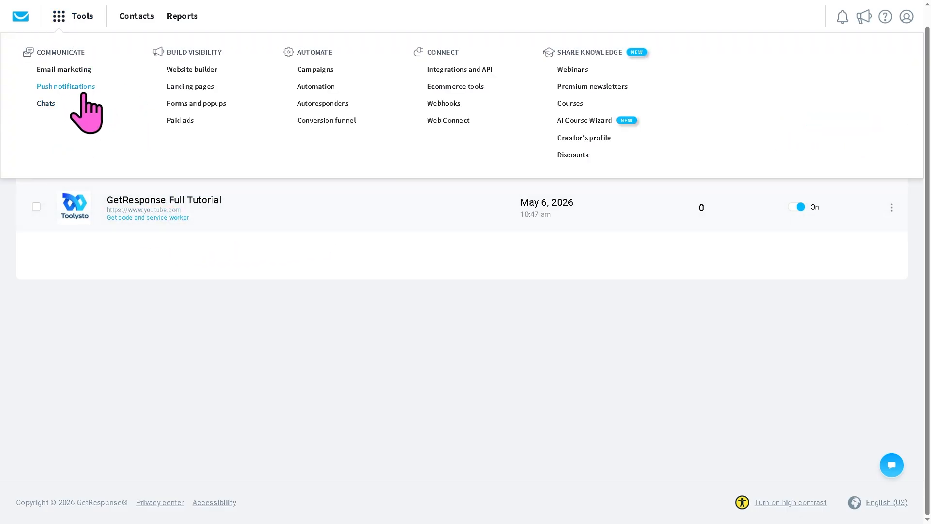
click(47, 104)
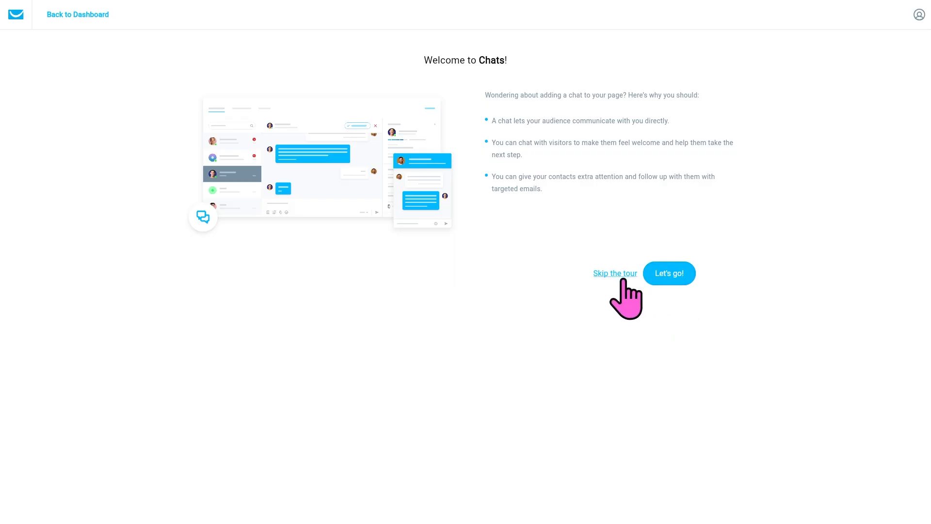
click(679, 277)
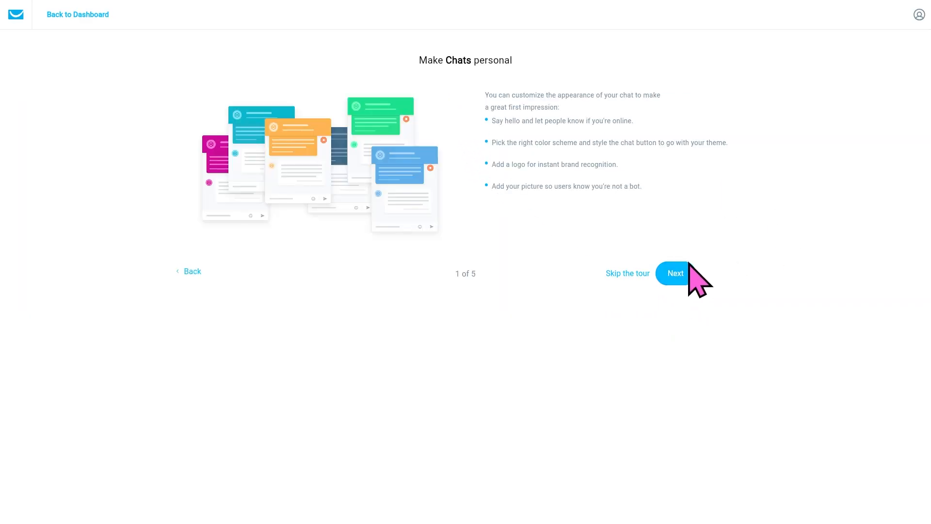
click(683, 276)
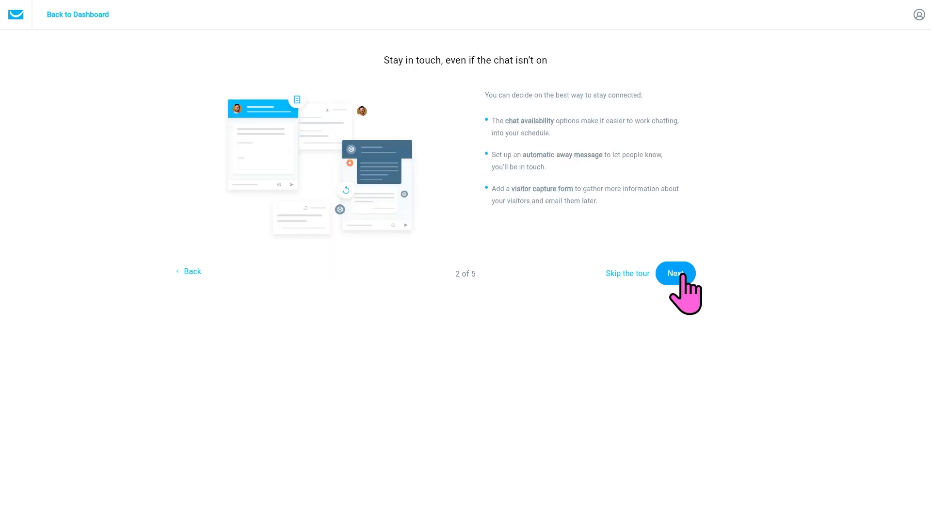
click(682, 275)
click(682, 274)
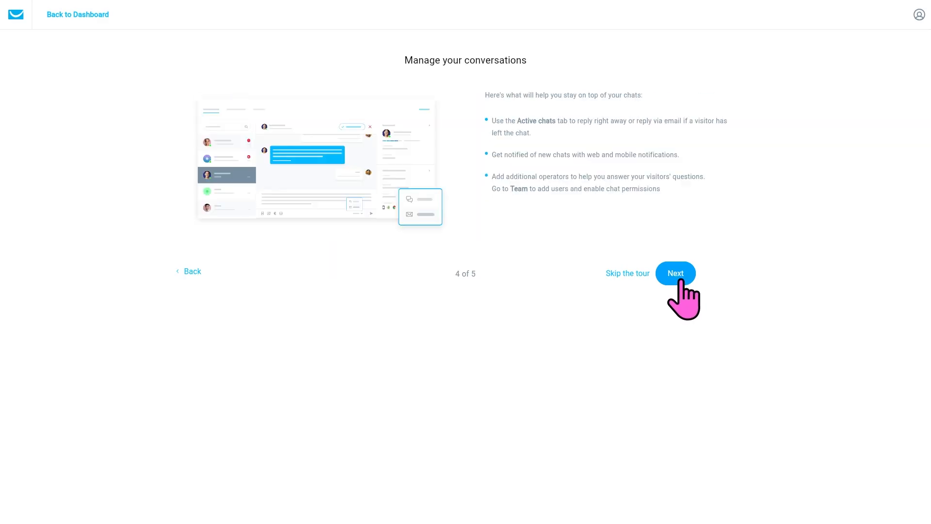
click(681, 274)
click(625, 279)
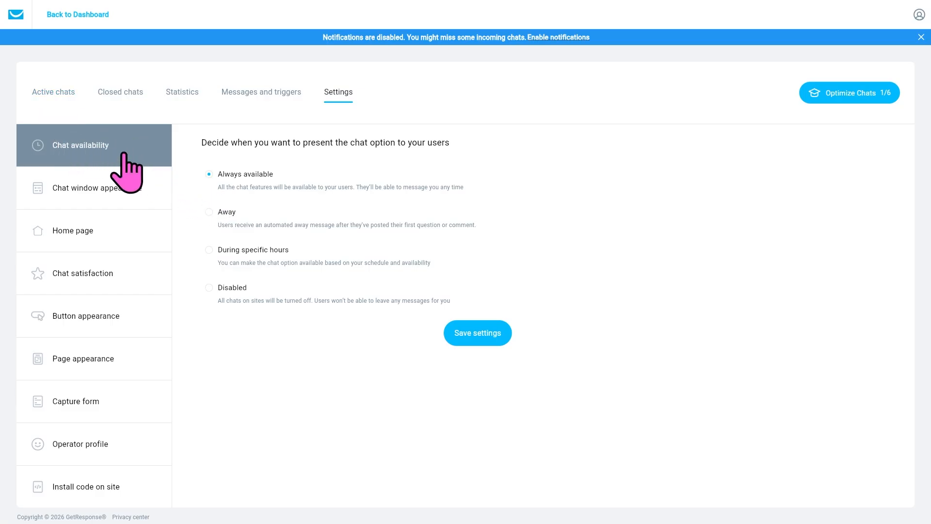
- Examine the chat settings for window appearance, home page, satisfaction, button appearance, categories and site installation code, and dismiss the notifications banner
click(100, 193)
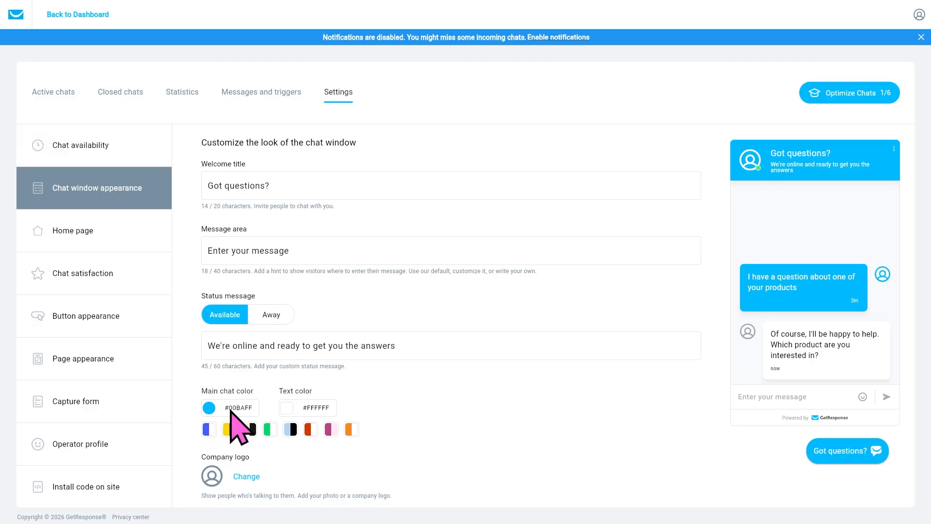
click(106, 231)
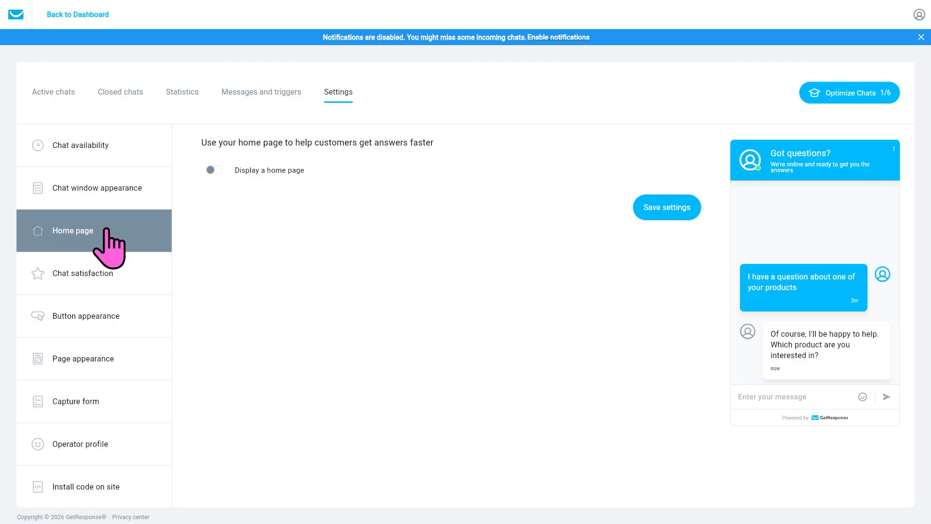
click(93, 273)
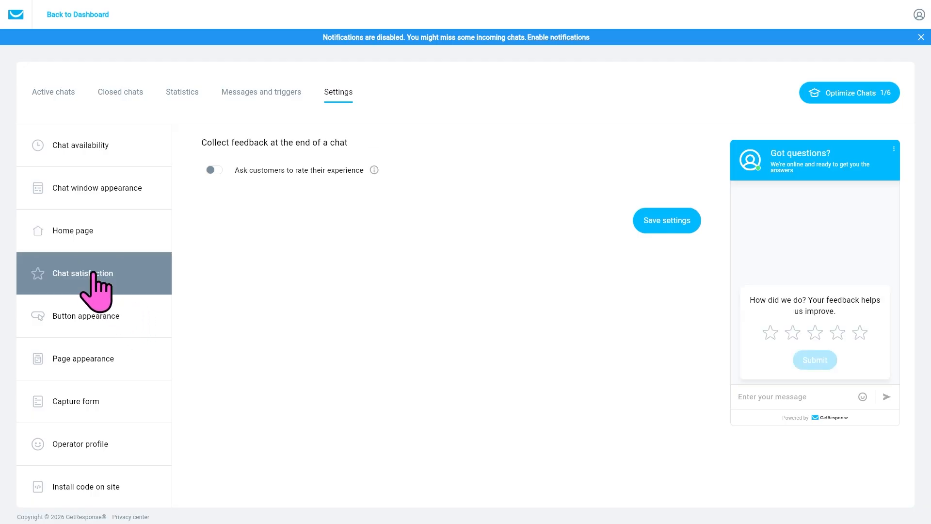
click(102, 333)
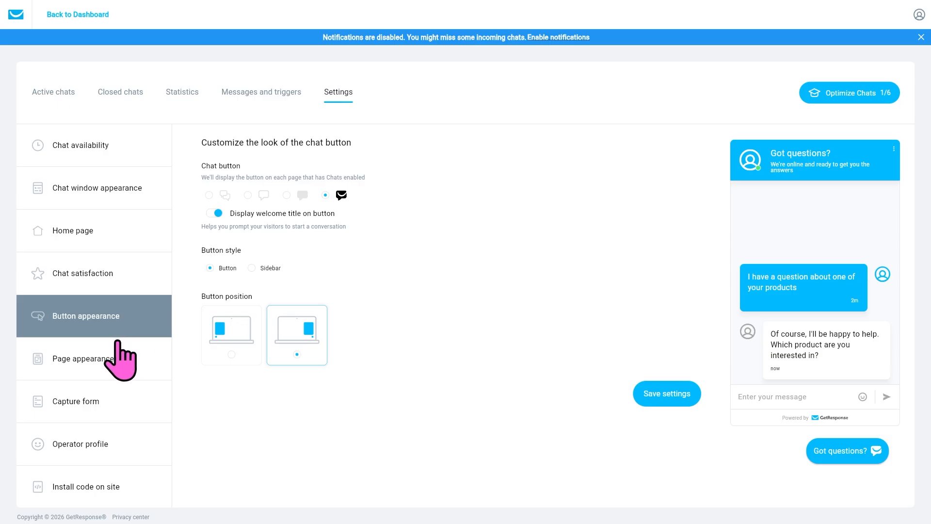
scroll(146, 412, down, 3)
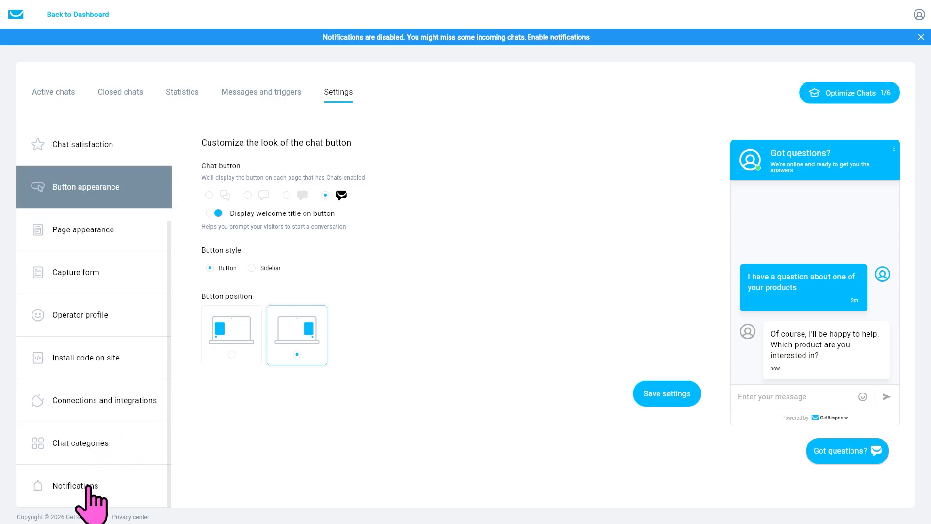
click(99, 444)
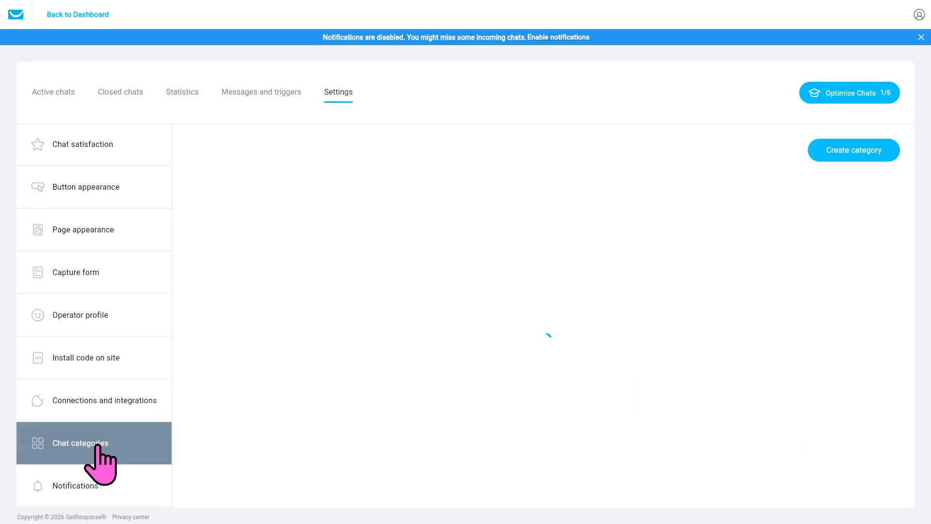
click(99, 361)
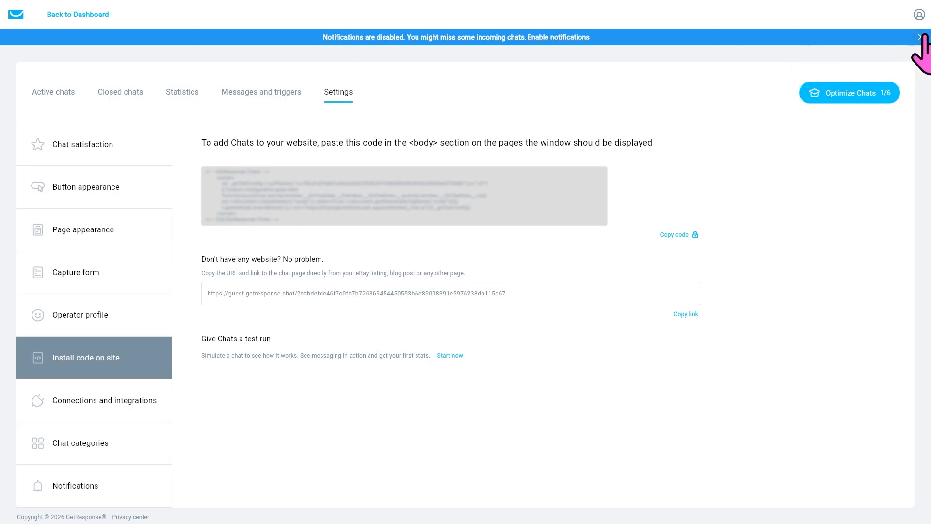
click(919, 37)
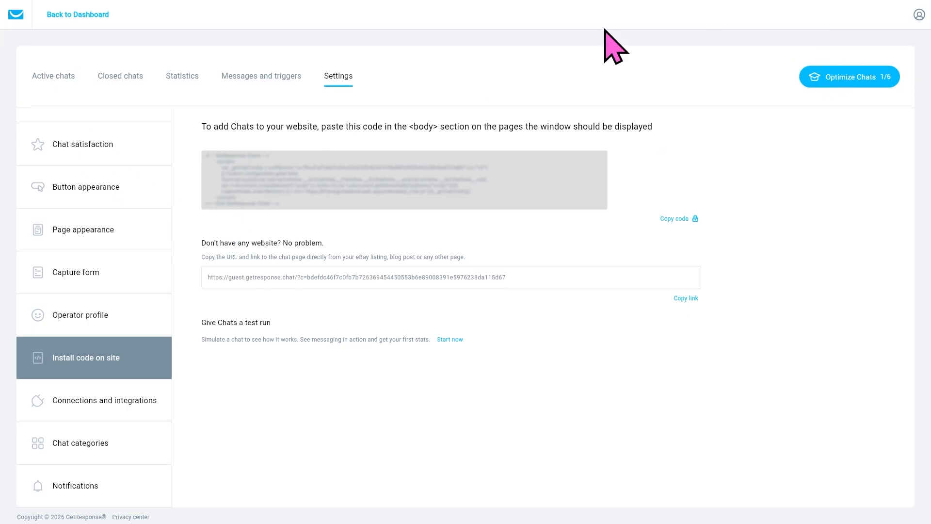
- Leave Chats for the dashboard, open the Website builder and start a new website with the AI-powered builder
click(75, 15)
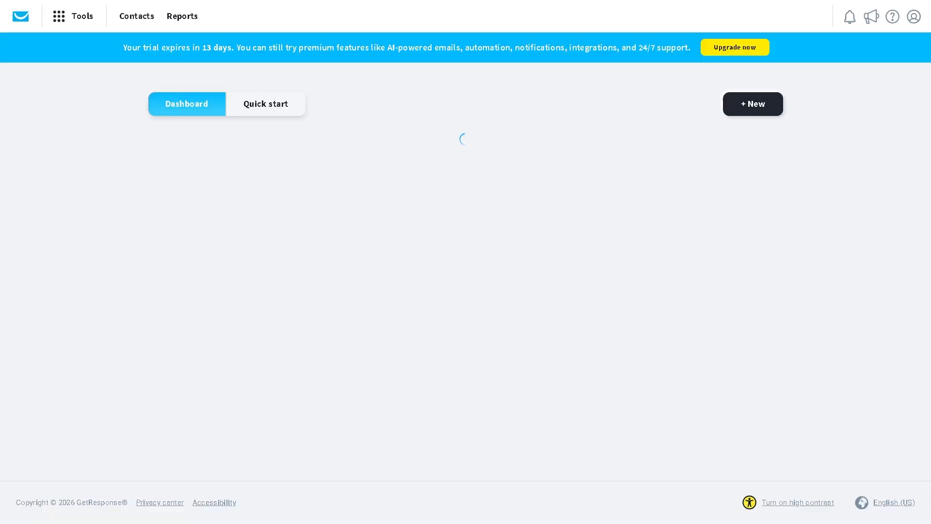
click(59, 17)
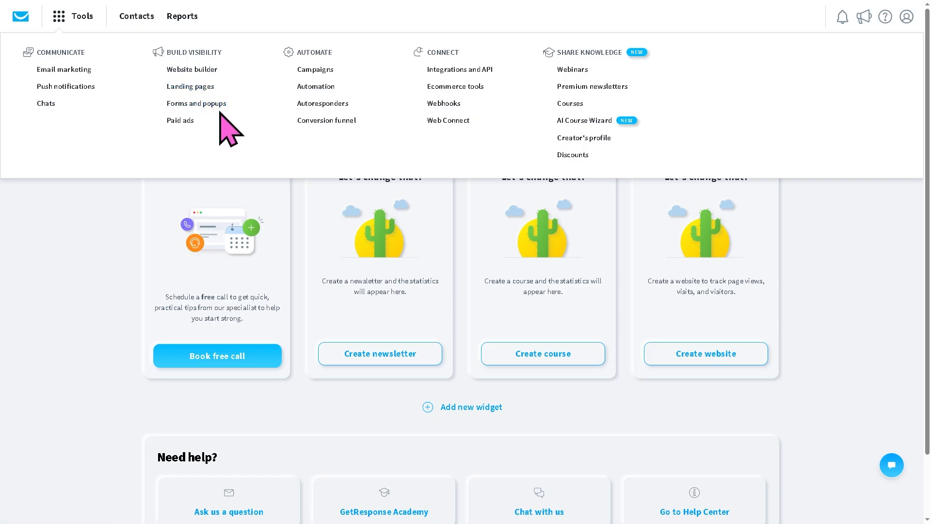
click(207, 73)
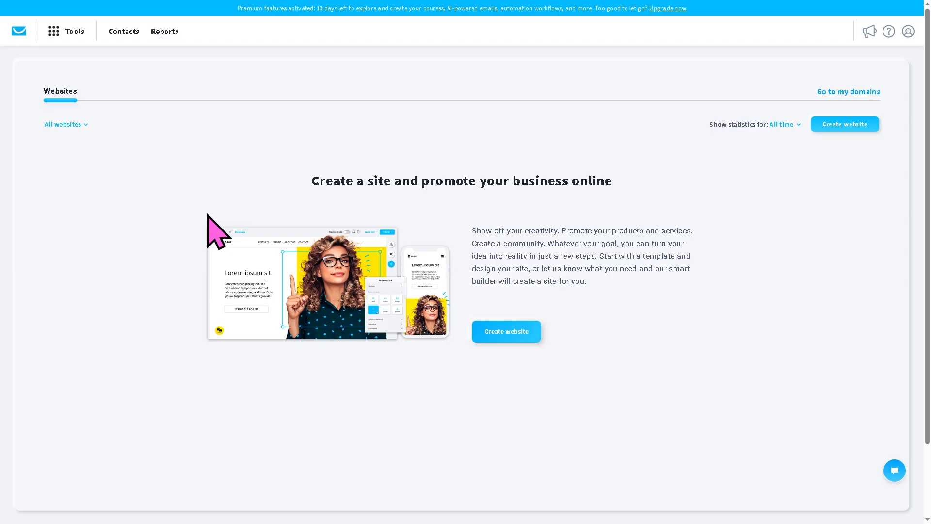
click(523, 338)
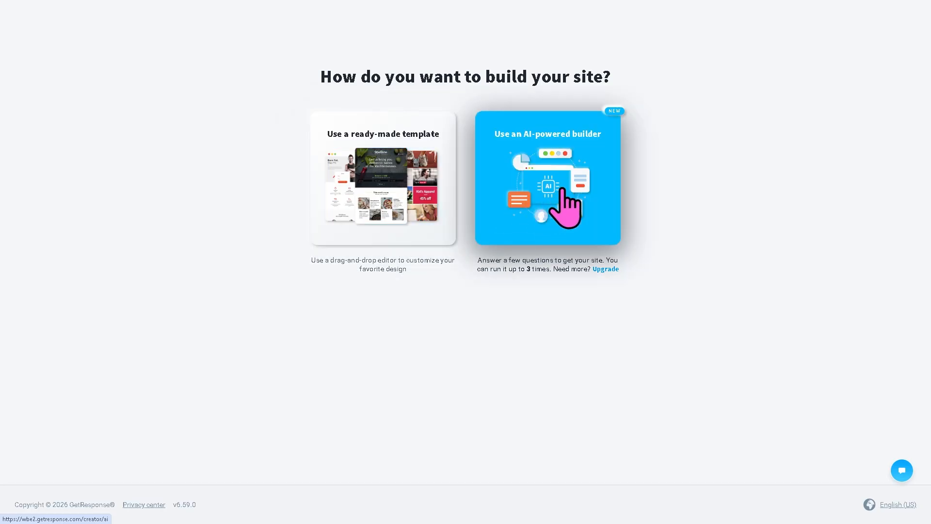
click(568, 182)
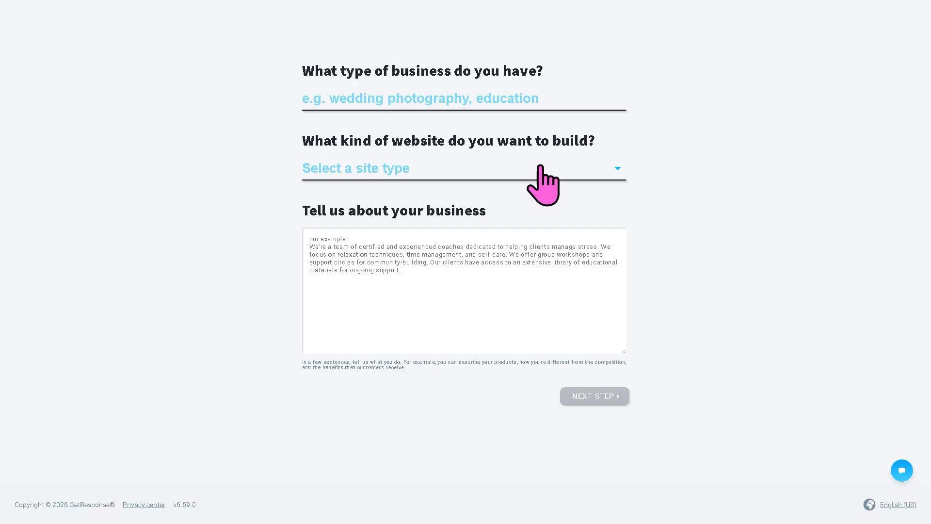
- Submit the business questionnaire with Content Creation Youtube as business type, Affiliate as site type and GetResponse Full Tutorial as description
click(516, 96)
text(Content Creation Youtube)
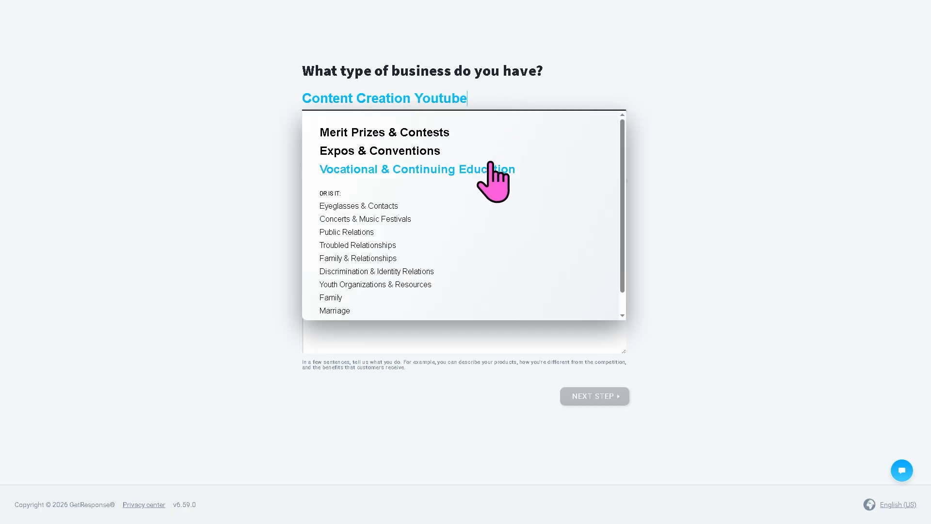
click(835, 143)
click(537, 168)
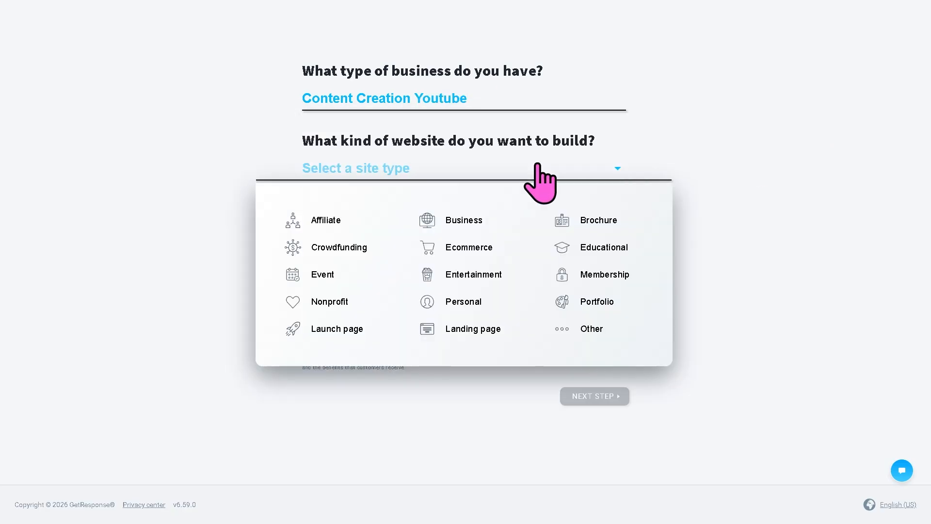
click(323, 221)
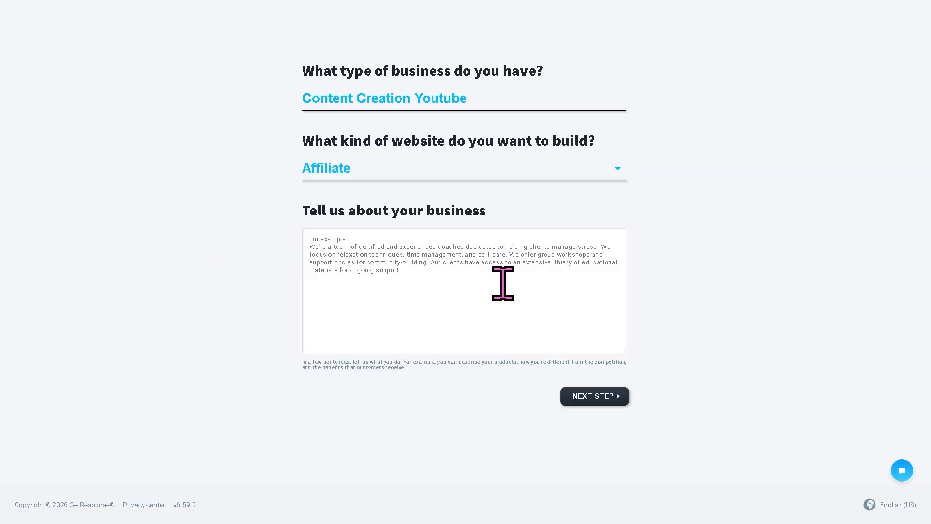
click(503, 264)
text(GetResponse Full Tutorial)
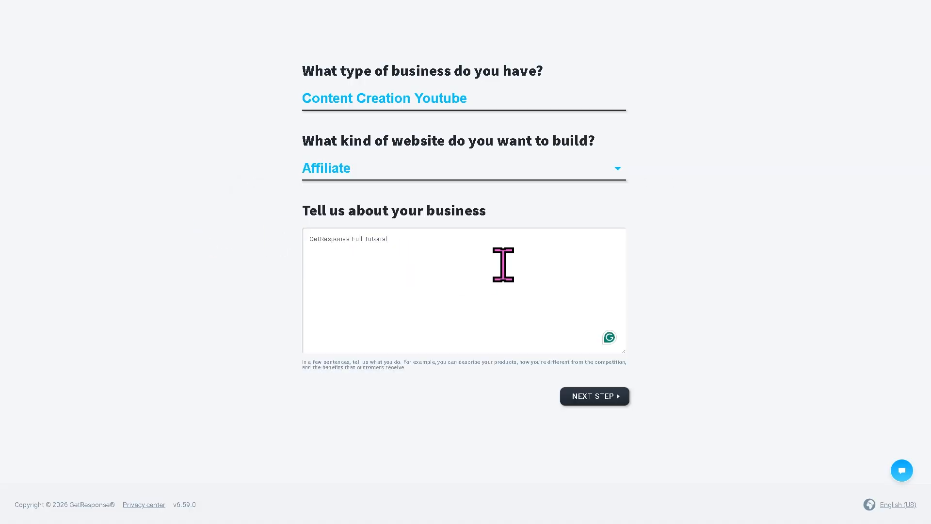
click(592, 397)
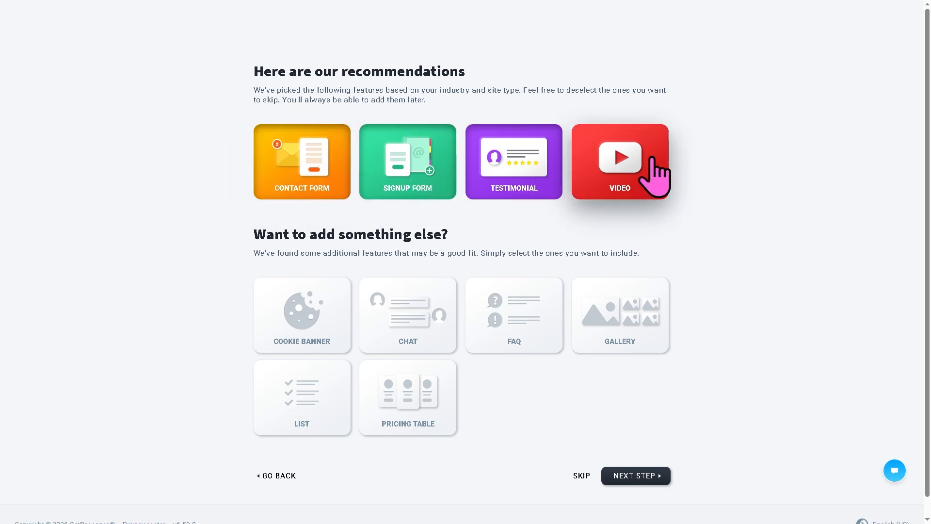
- Remove the Video feature from the recommended site features and continue to the color themes
click(623, 160)
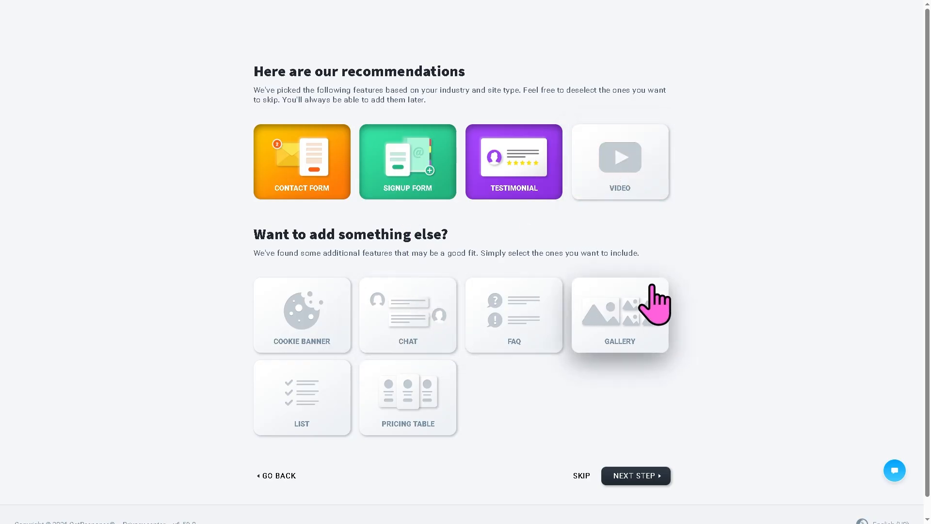
scroll(739, 305, down, 1)
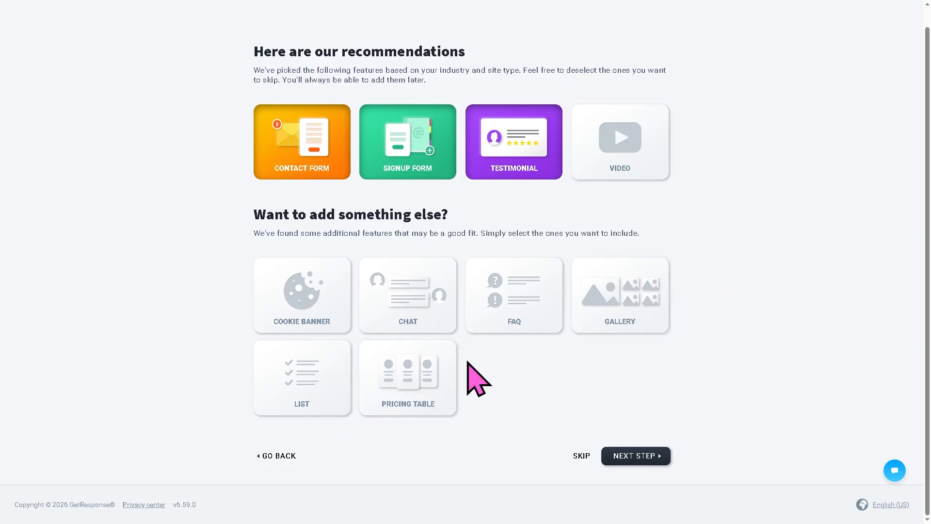
click(644, 458)
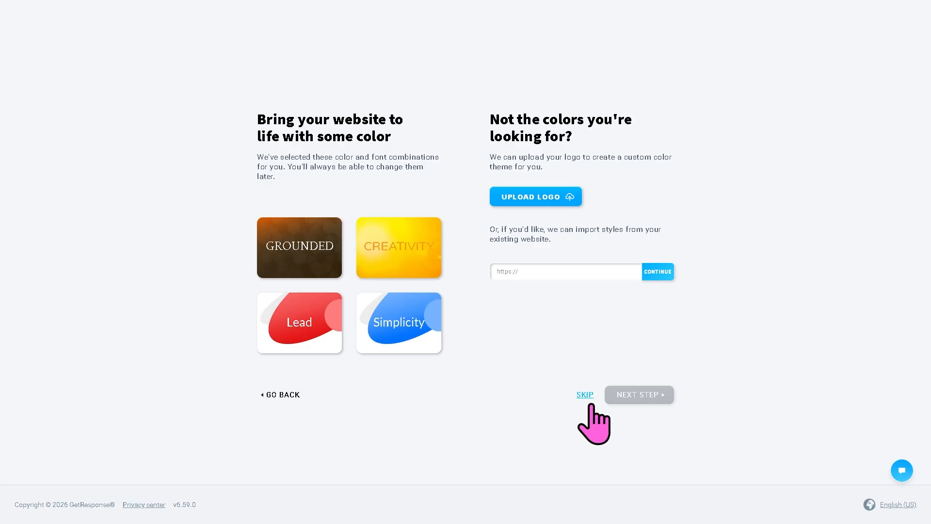
- Upload the TOOLYSTO GOOGLE image as the site logo, select the Simplicity color theme and continue to the design suggestions
click(548, 199)
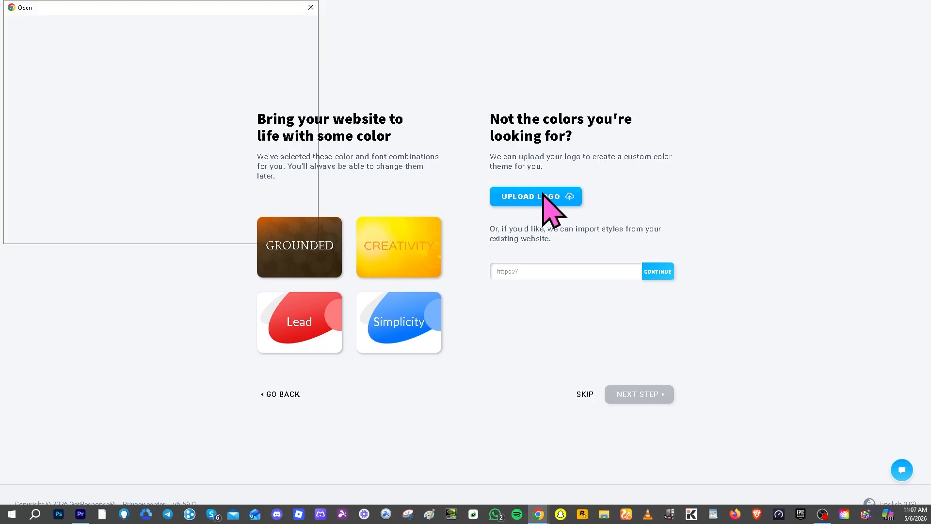
scroll(406, 213, down, 5)
click(395, 156)
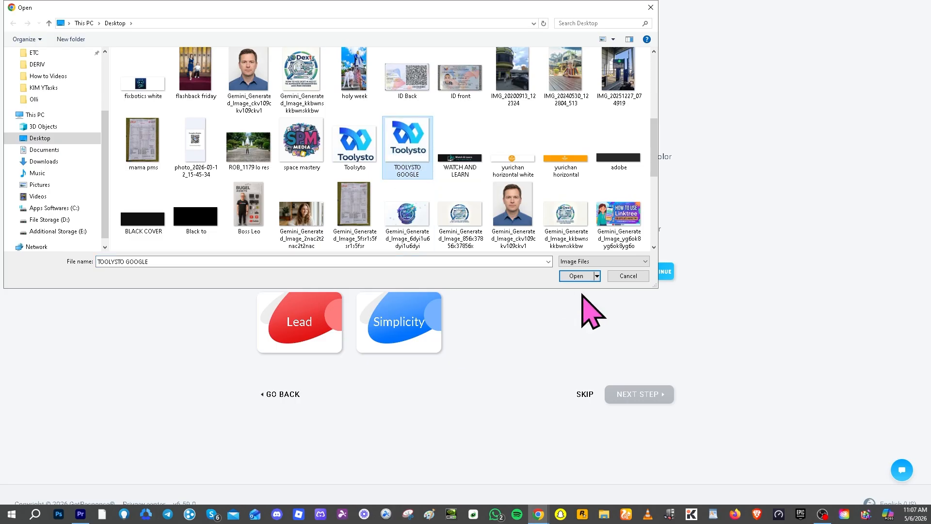
click(576, 275)
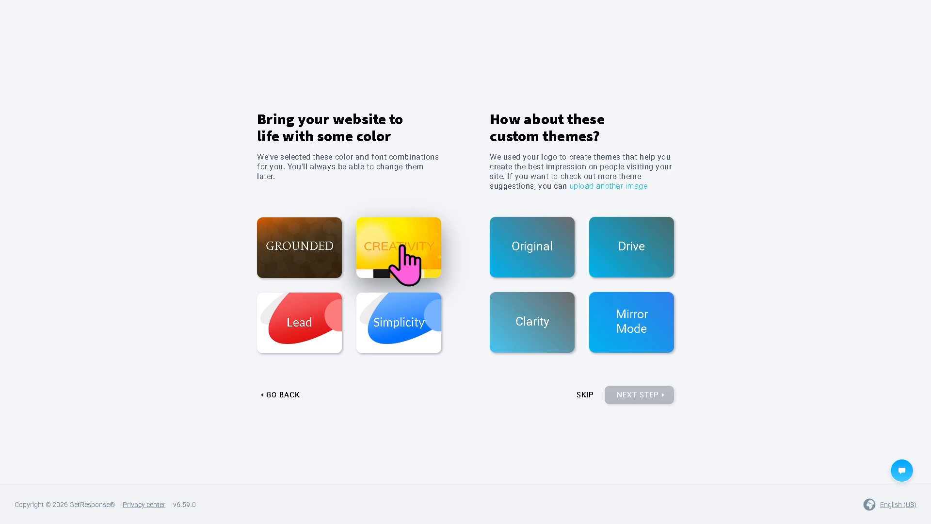
click(412, 334)
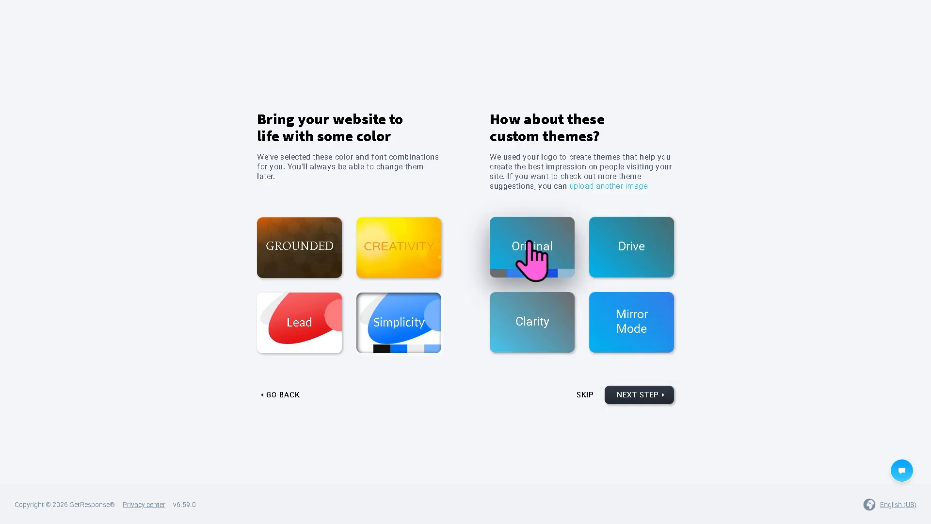
click(641, 394)
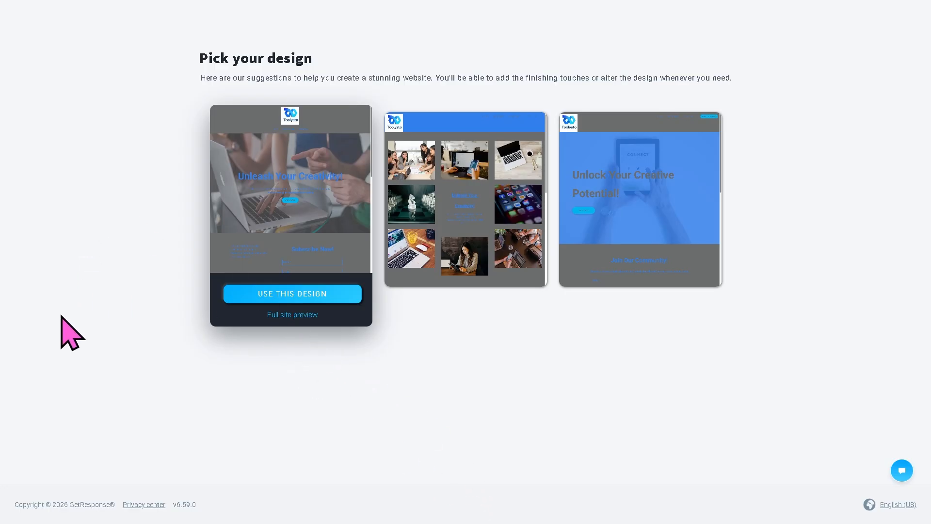
- Preview the three suggested site designs in full, and use the middle one with the photo grid
click(293, 315)
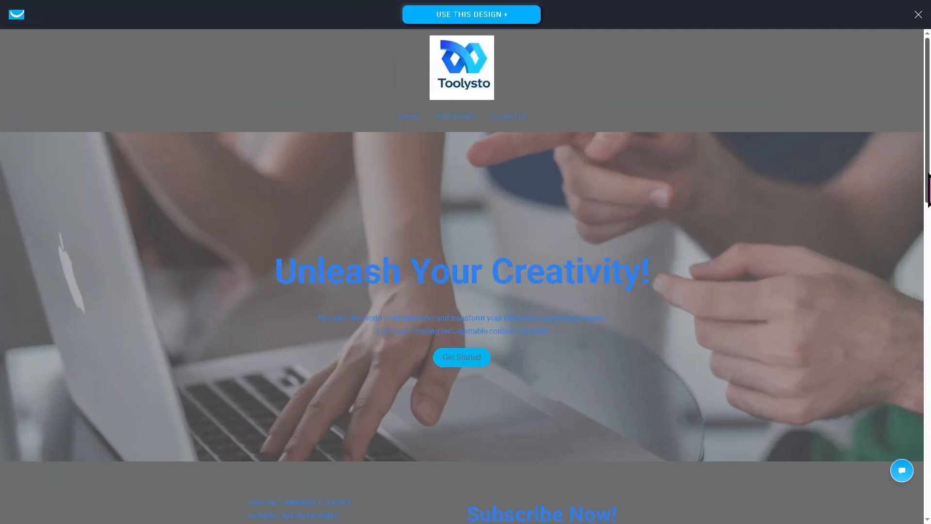
drag(928, 174, 912, 324)
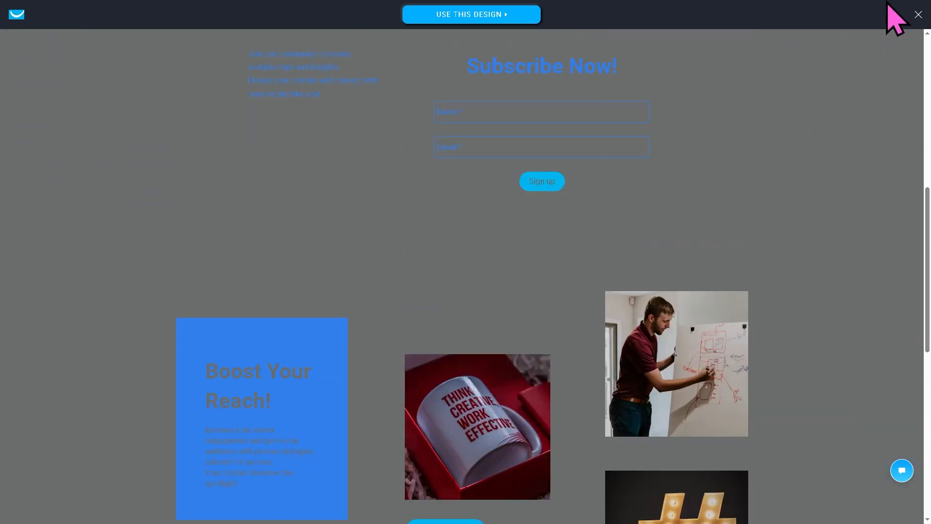
click(918, 14)
click(462, 314)
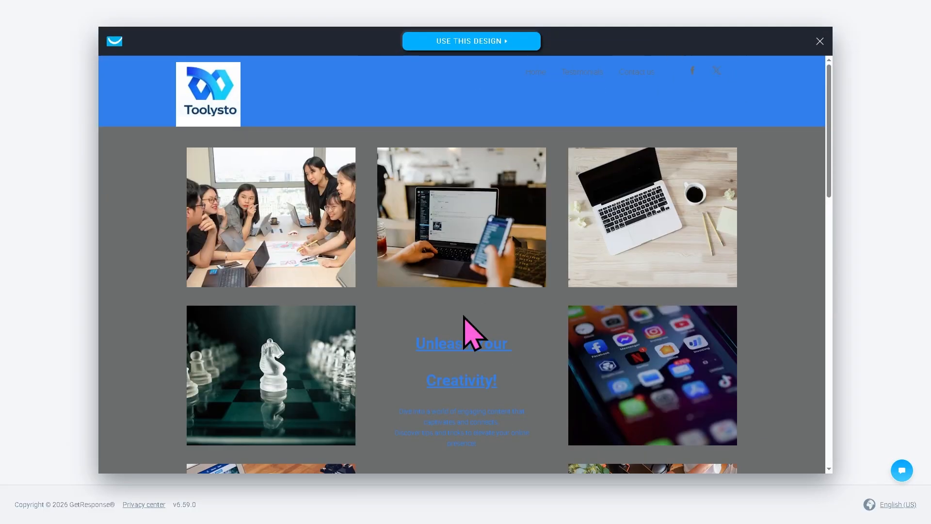
scroll(462, 277, down, 5)
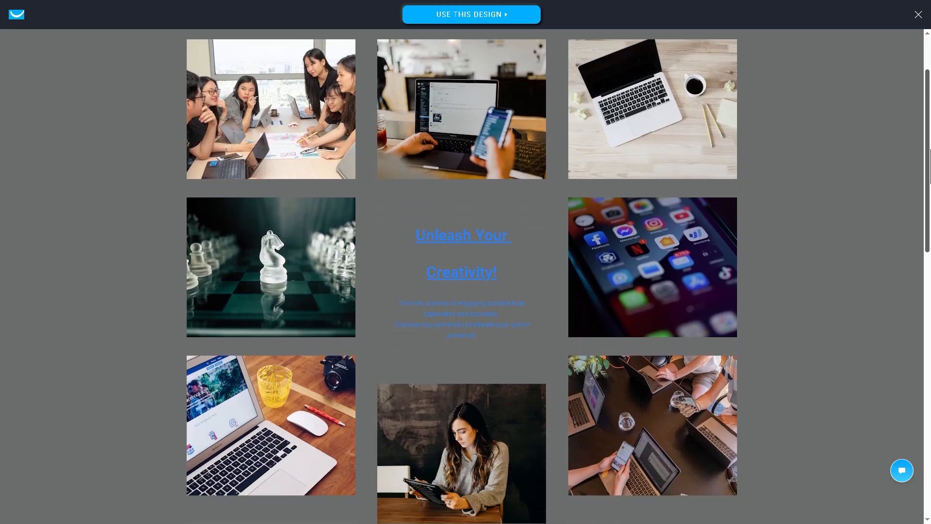
scroll(462, 276, down, 4)
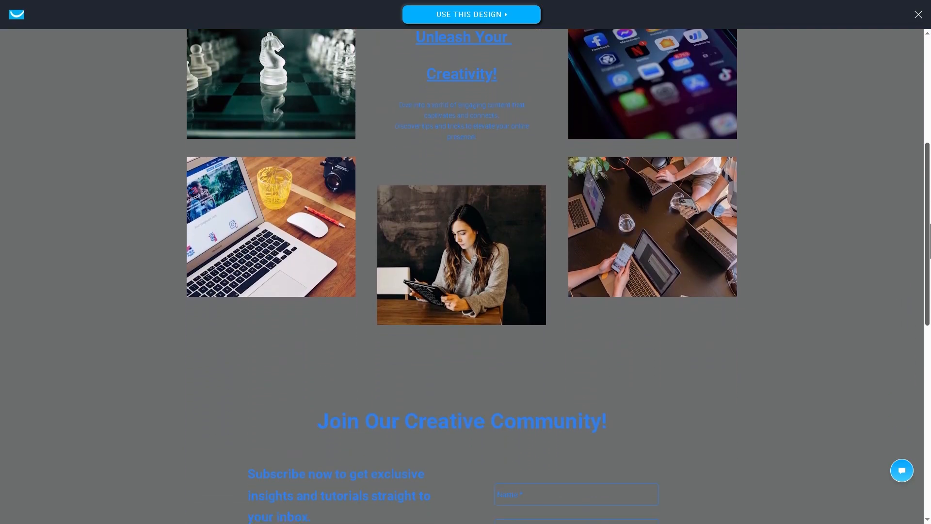
click(919, 14)
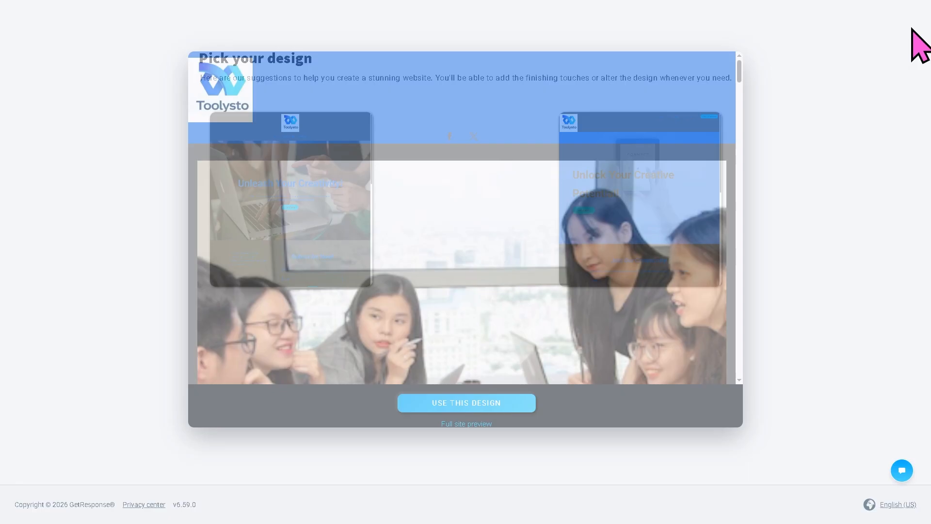
mouse_move(665, 286)
click(645, 316)
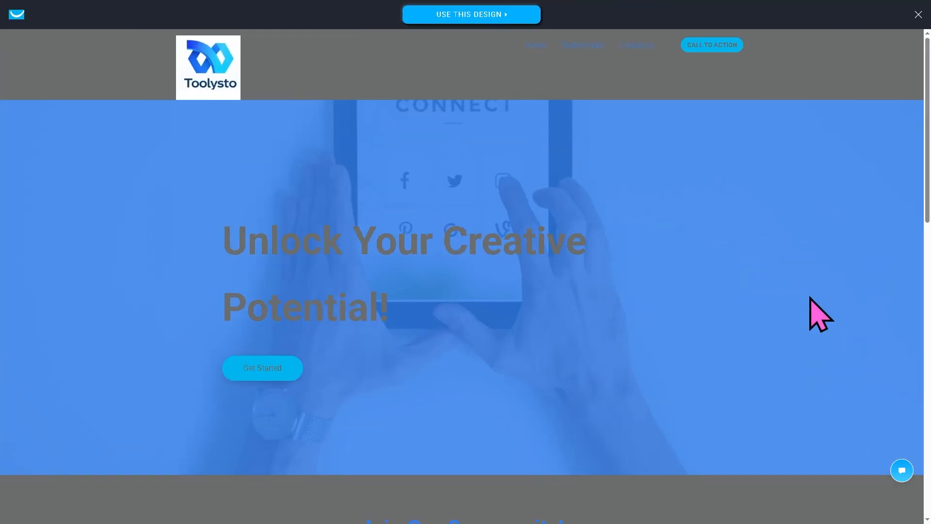
scroll(820, 312, down, 8)
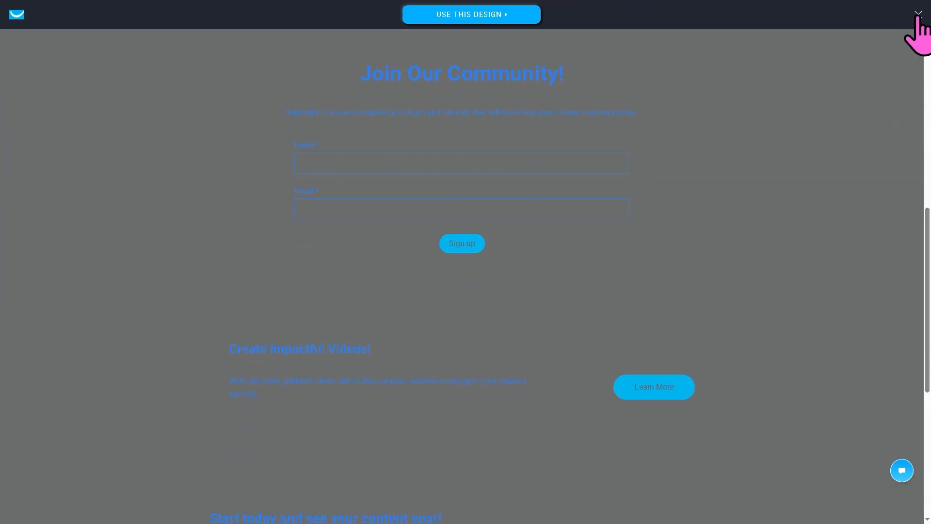
click(918, 14)
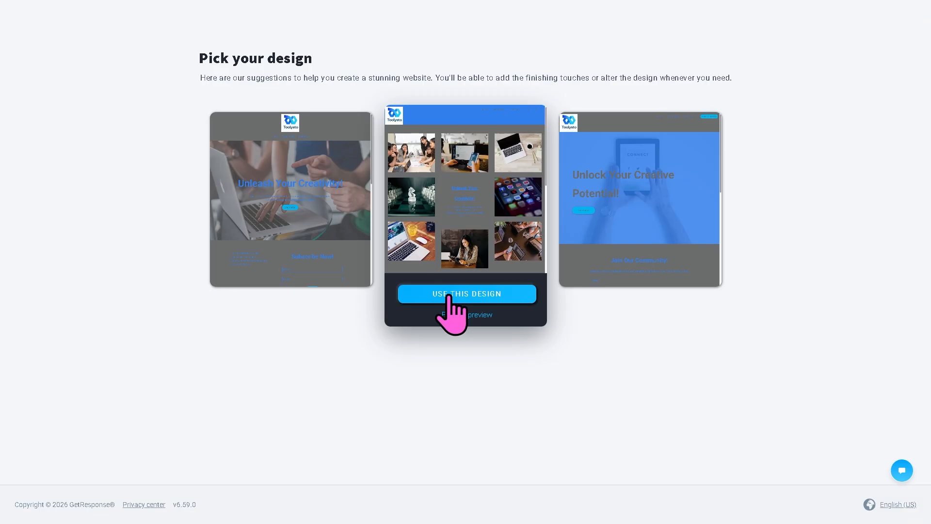
click(492, 295)
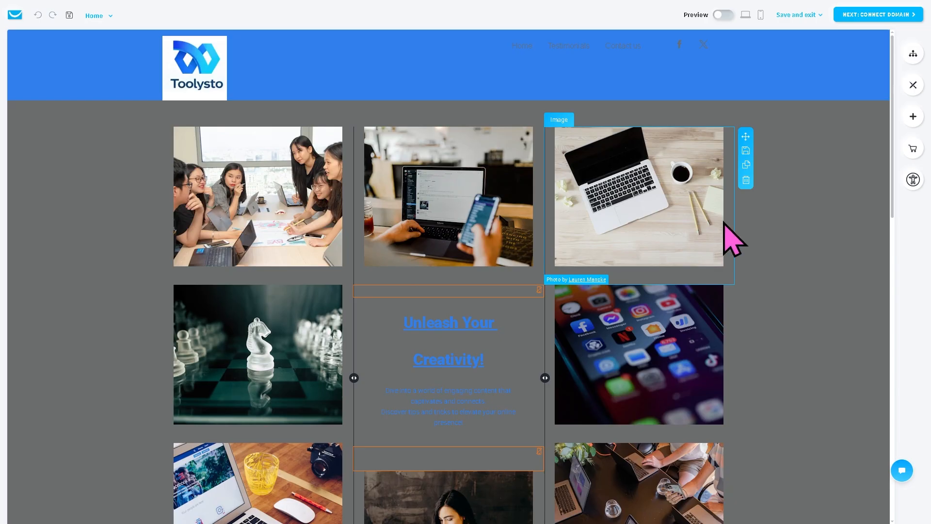
click(480, 323)
click(478, 319)
click(502, 162)
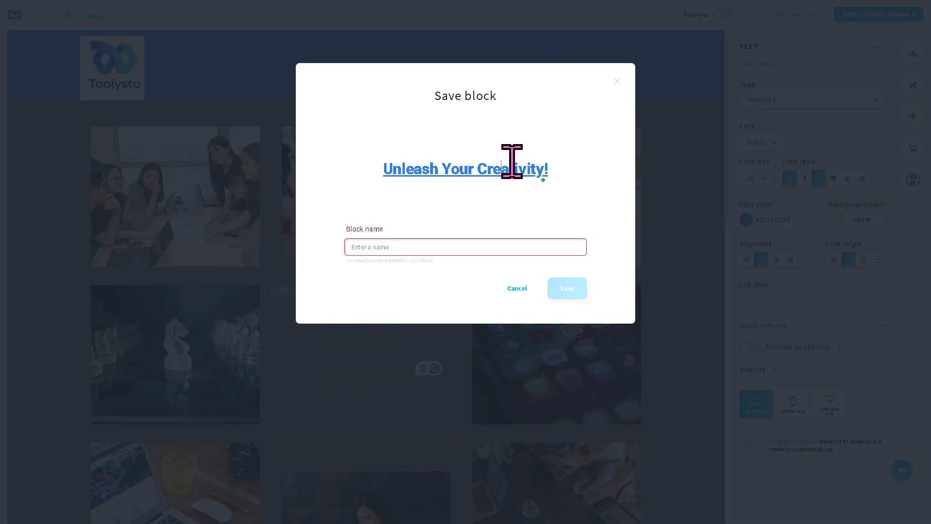
key(ctrl+a)
text(GetResponse Full Tutorial)
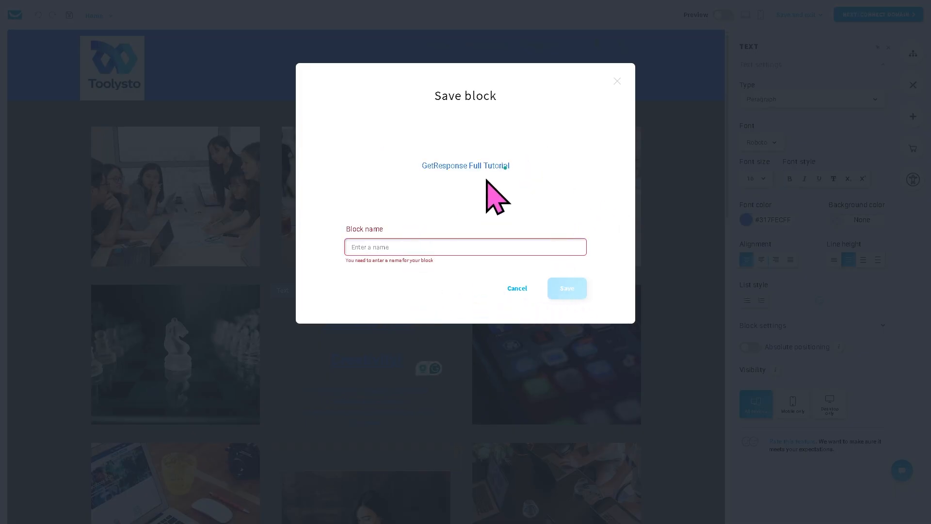
click(510, 288)
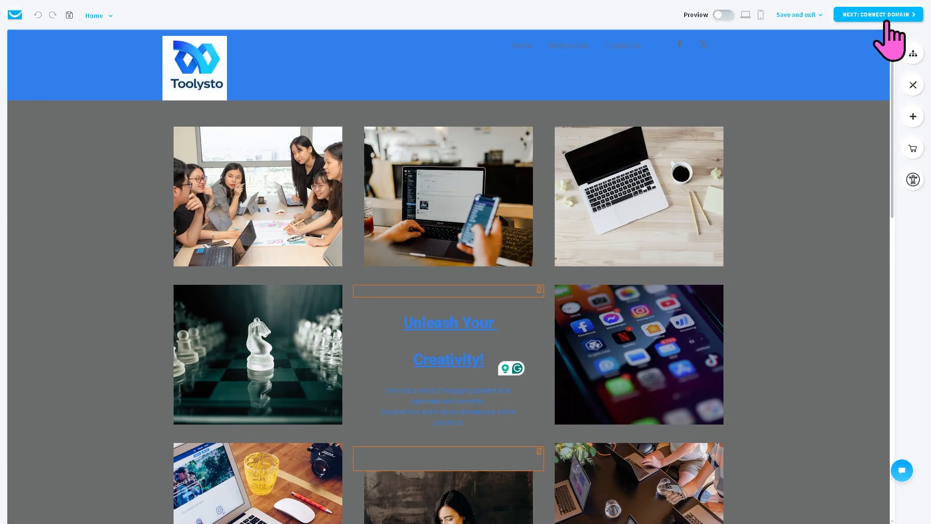
- Proceed to the domain setup, enter GetResponse Full Tutorial as the website name, and open the option to connect an owned domain
click(864, 20)
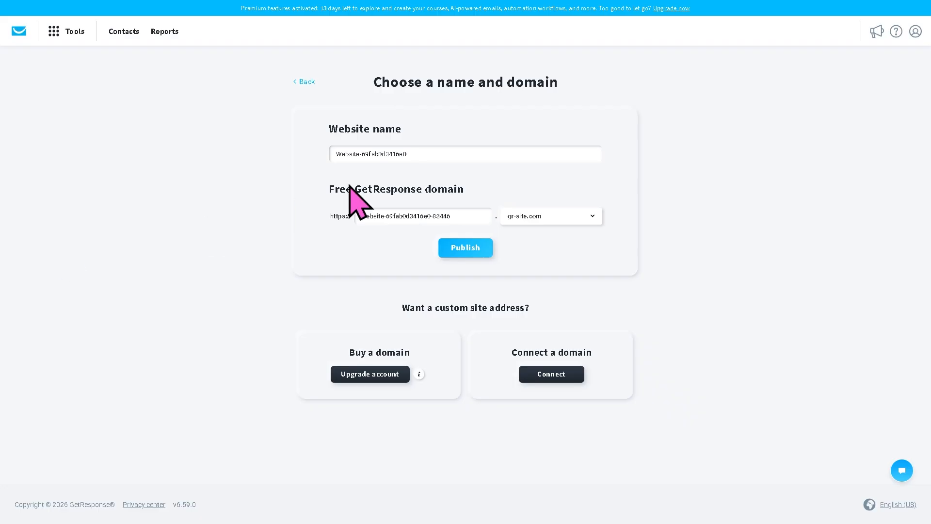
click(454, 153)
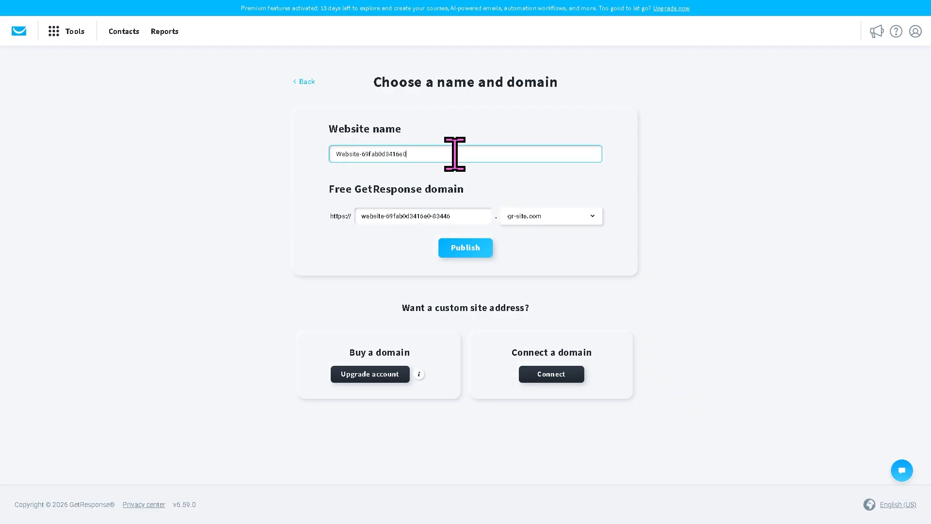
key(ctrl+a)
text(GetResponse Full Tutorial)
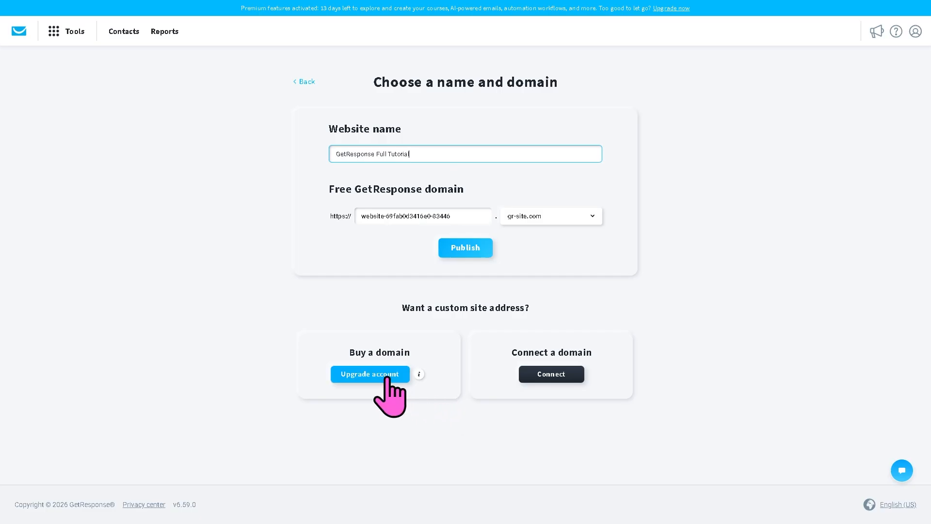
click(553, 374)
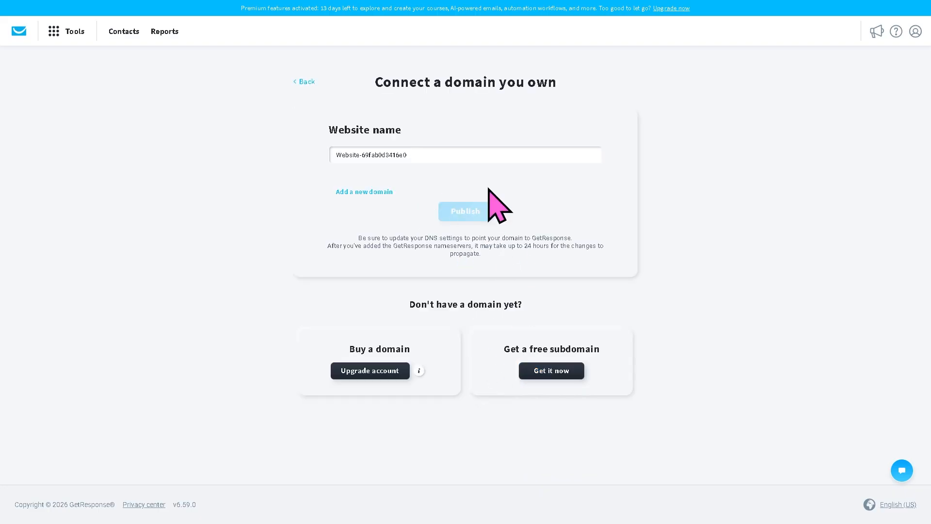
click(454, 155)
text(GetResponse Full Tutorial)
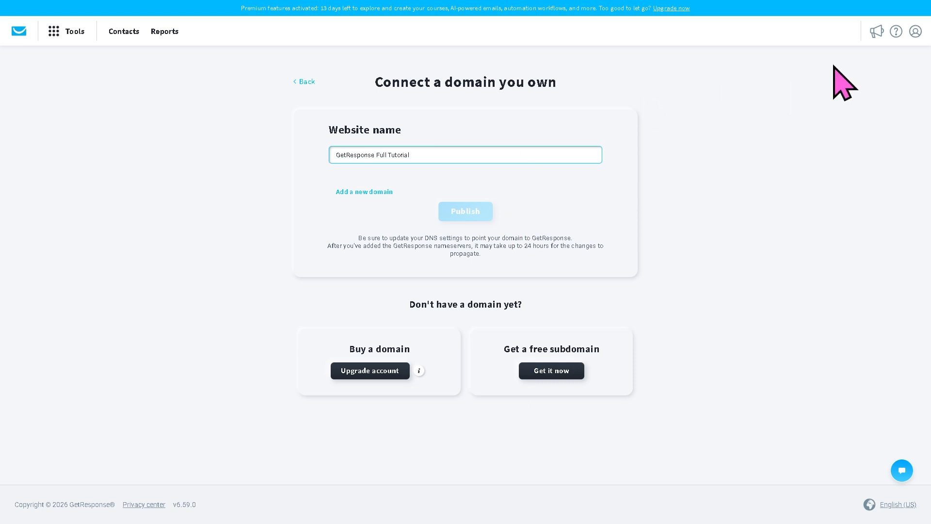
click(303, 82)
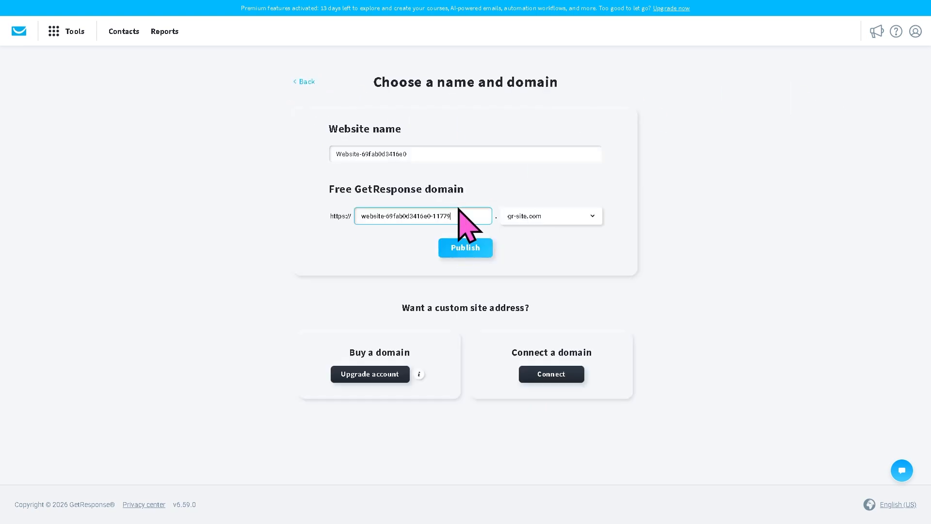
- Name the website GetResponse Full Tutorial, publish it on the free gr-site.com domain, and look at its additional management options
click(449, 154)
text(GetResponse Full Tutorial)
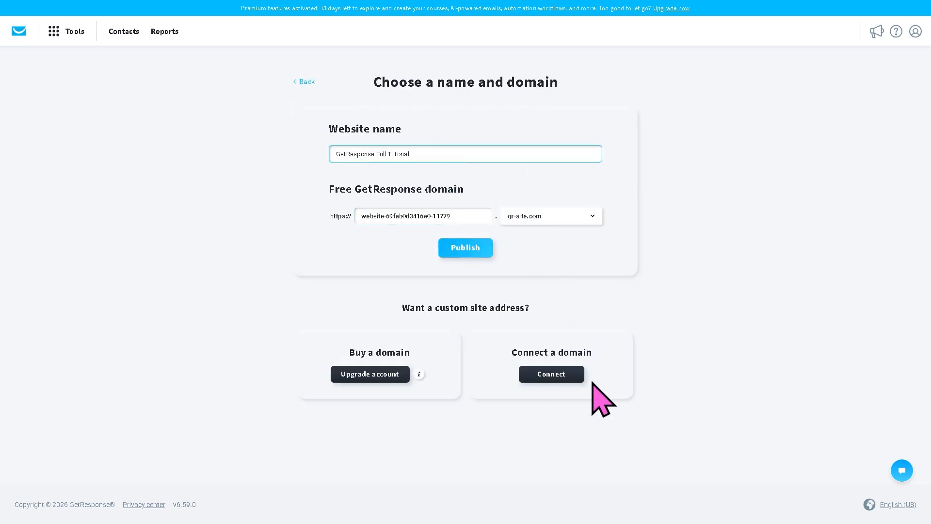
click(485, 250)
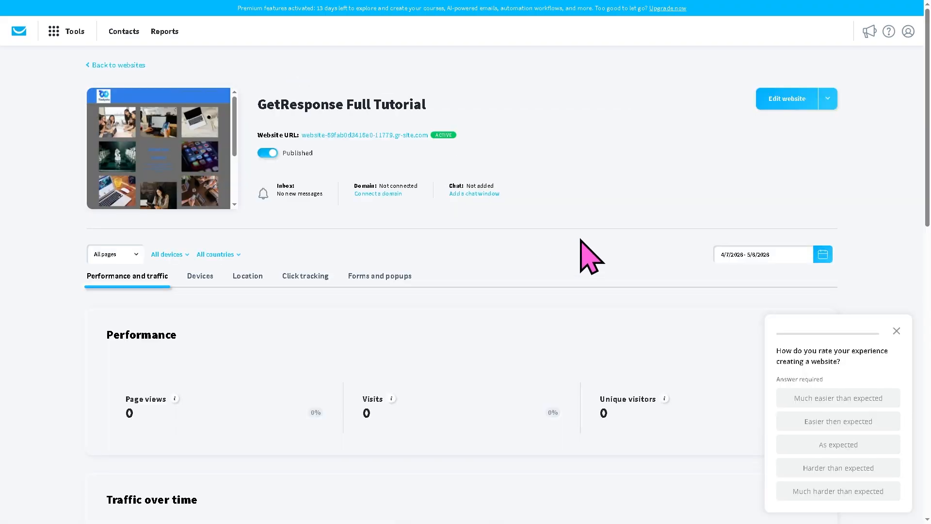
click(896, 331)
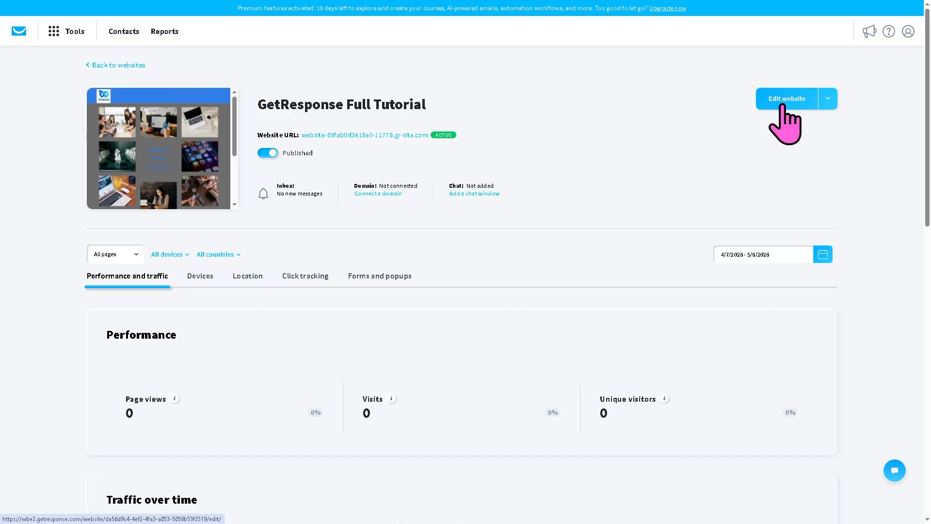
click(835, 104)
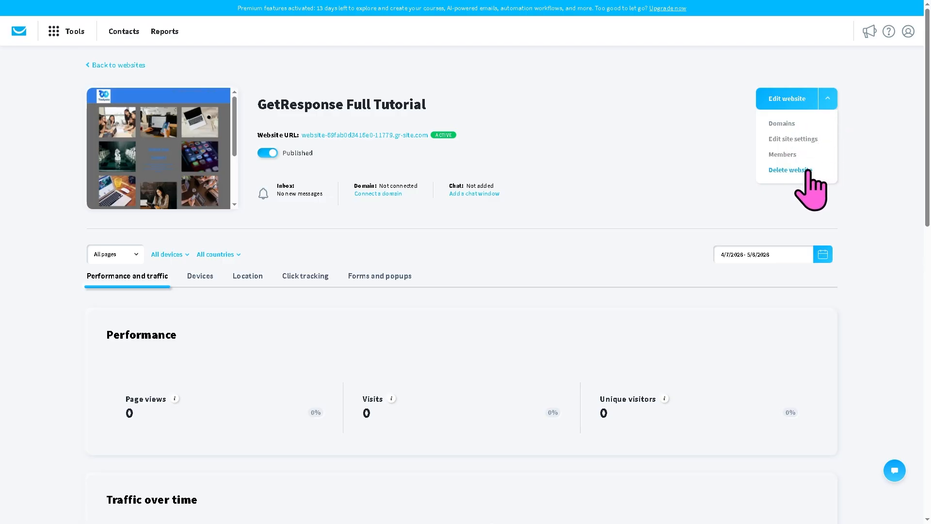
- Open the landing pages tool and start a new landing page from a ready-made template
click(55, 32)
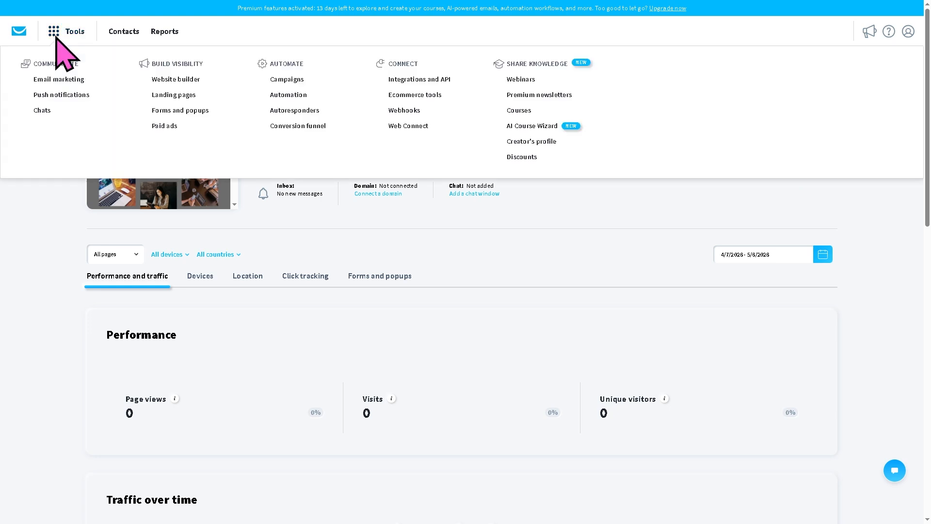
click(180, 100)
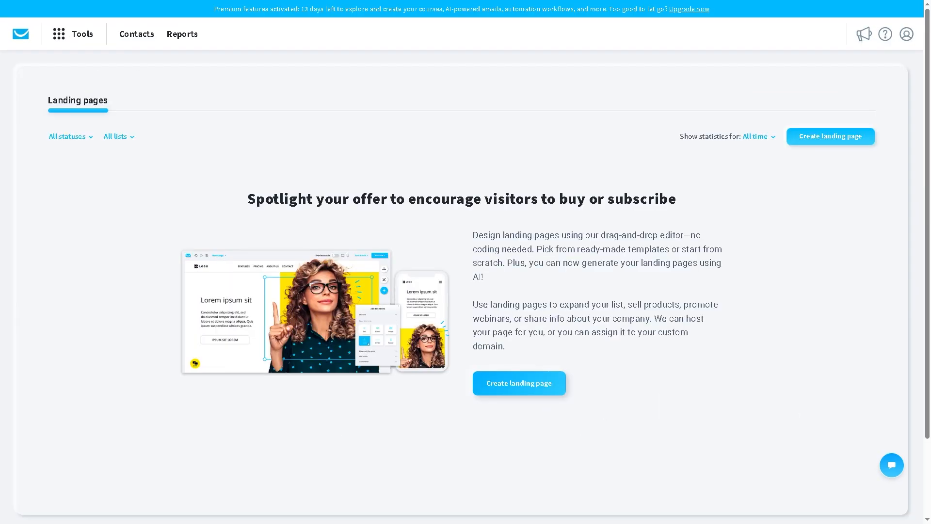
click(524, 386)
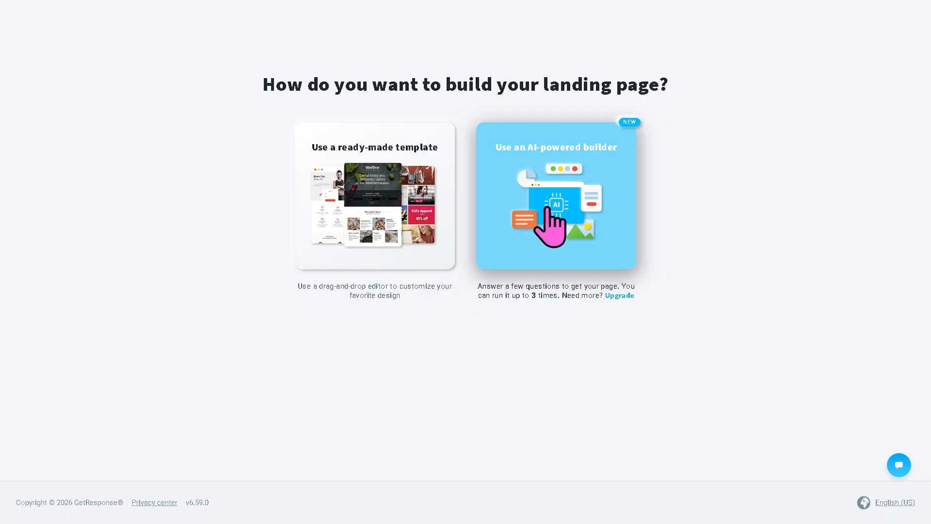
click(394, 187)
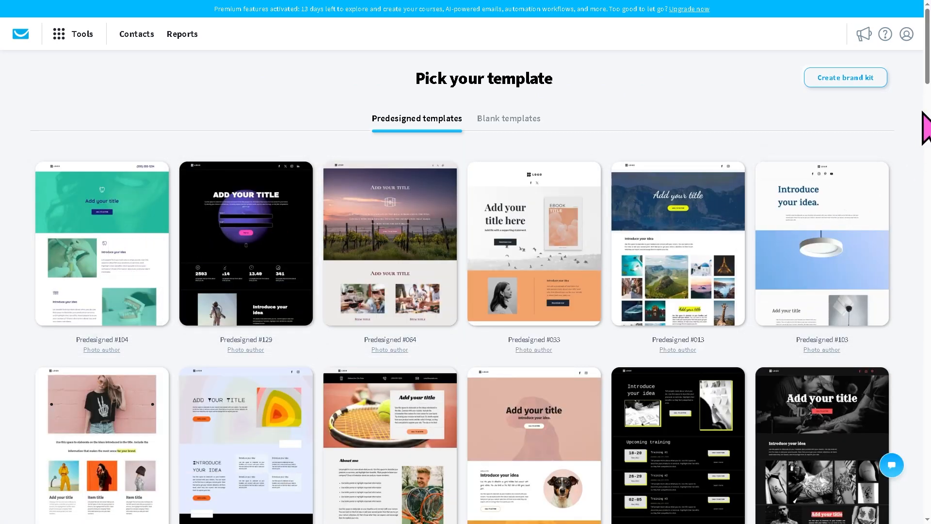
- Browse the gallery of predesigned landing page templates
scroll(466, 262, down, 6)
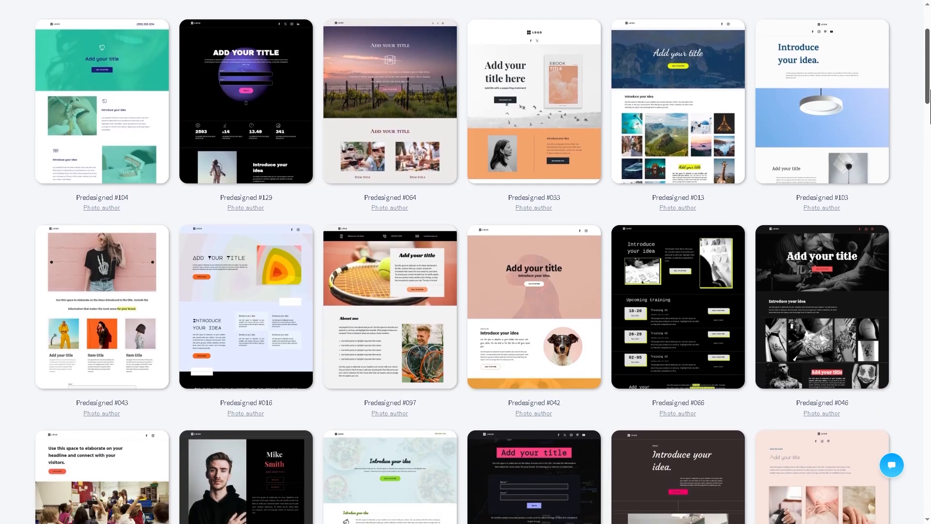
scroll(465, 262, down, 9)
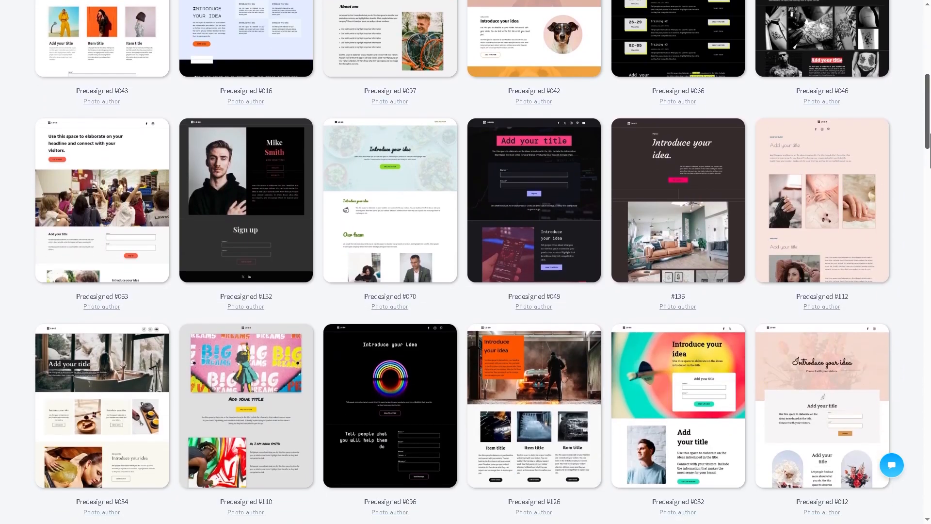
scroll(465, 262, down, 3)
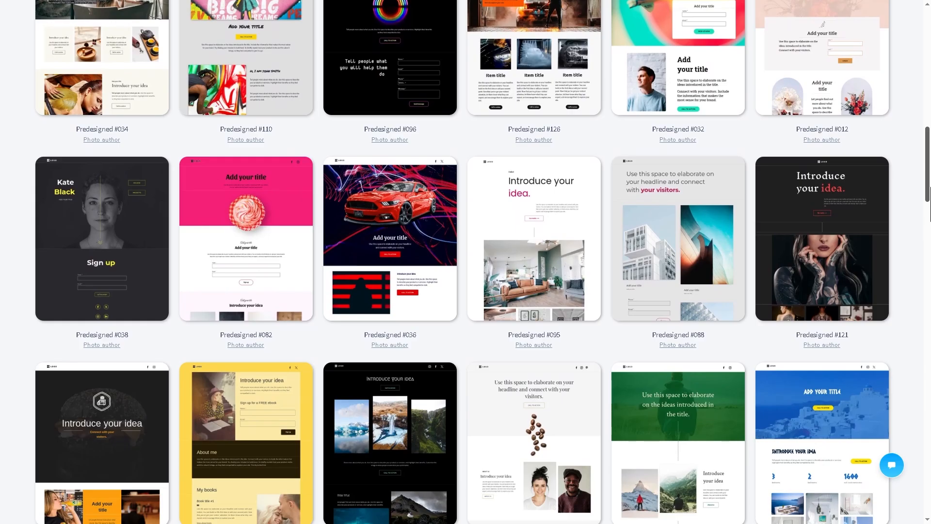
scroll(465, 262, down, 2)
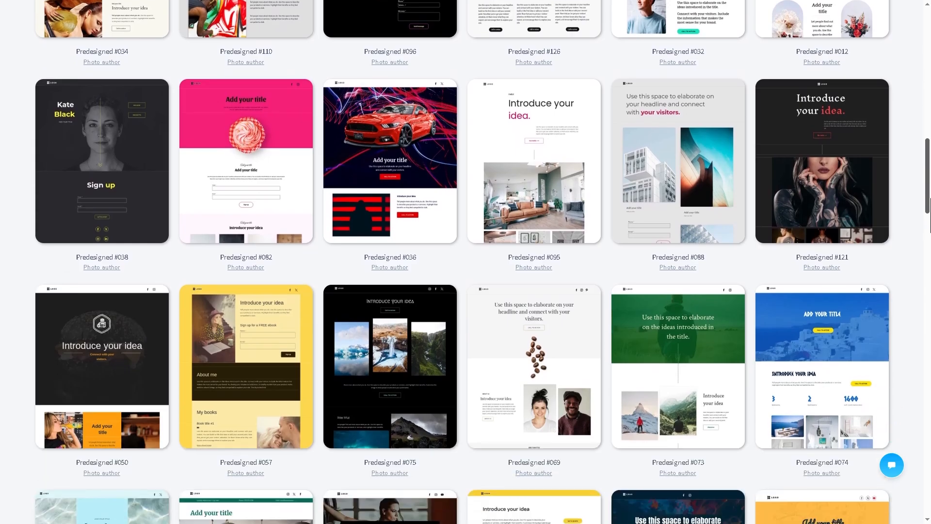
scroll(465, 262, down, 1)
scroll(494, 332, down, 2)
scroll(495, 332, up, 6)
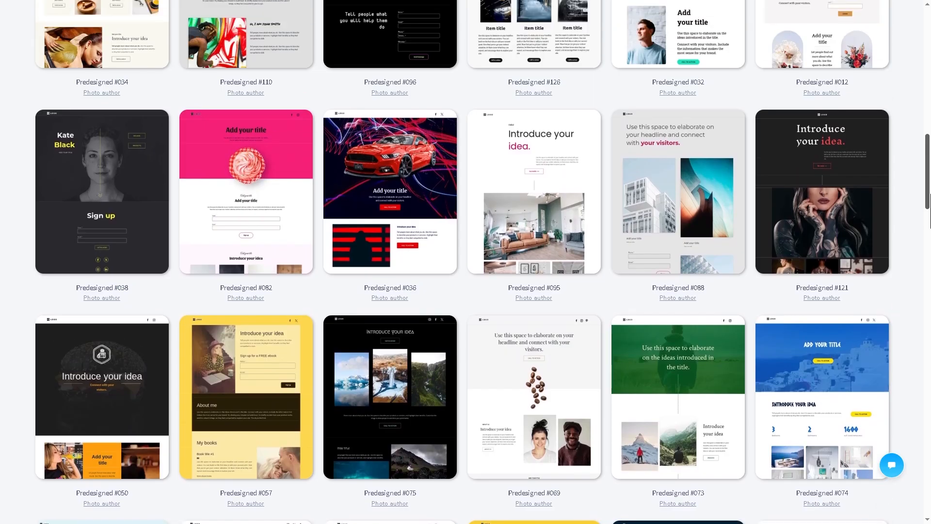
- Preview the full red sports car template, Predesigned #036, and use it for the landing page
mouse_move(495, 332)
mouse_move(400, 288)
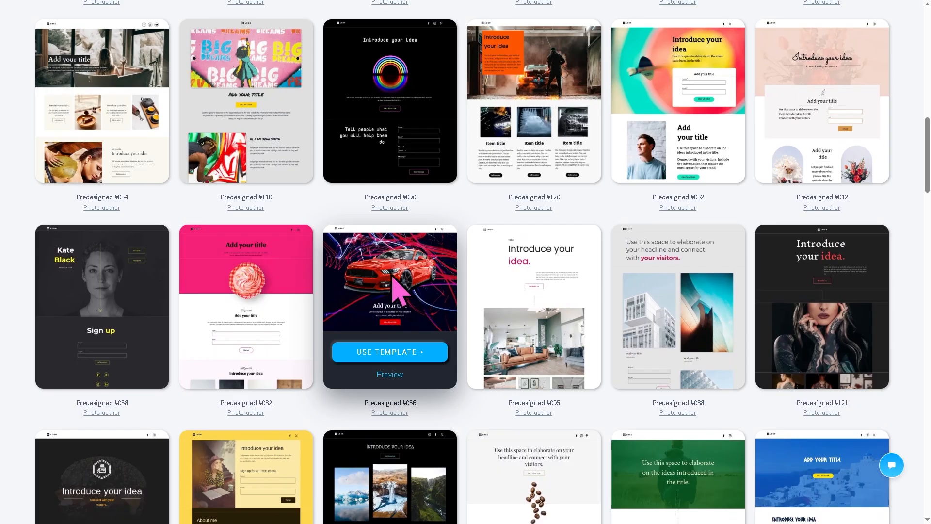
click(390, 374)
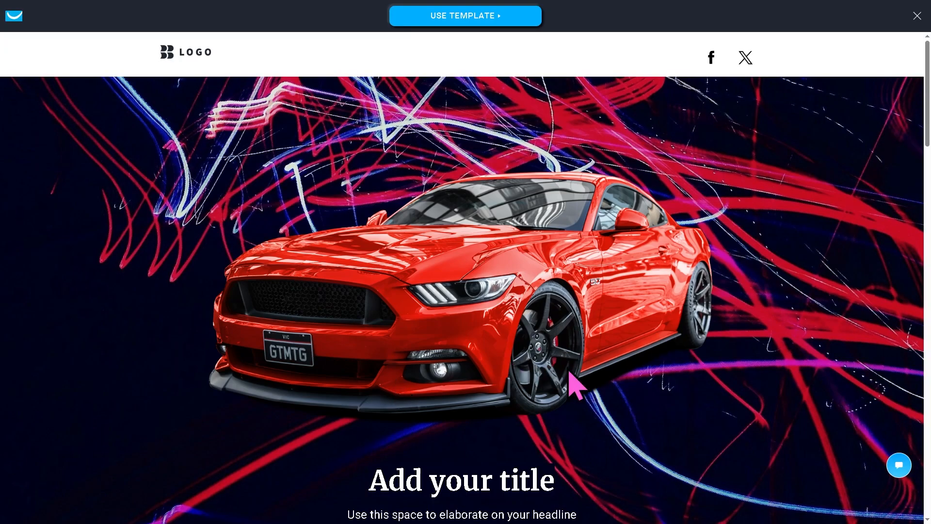
scroll(901, 108, down, 10)
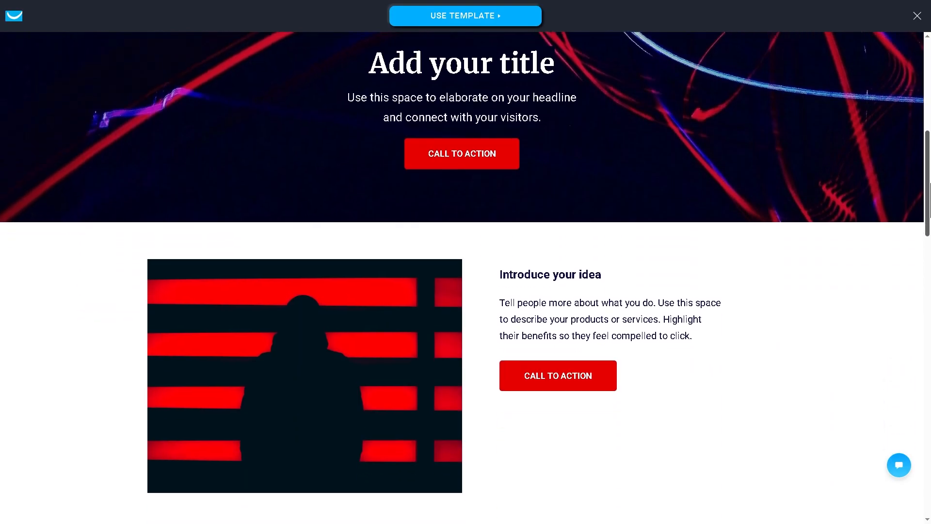
scroll(461, 277, down, 15)
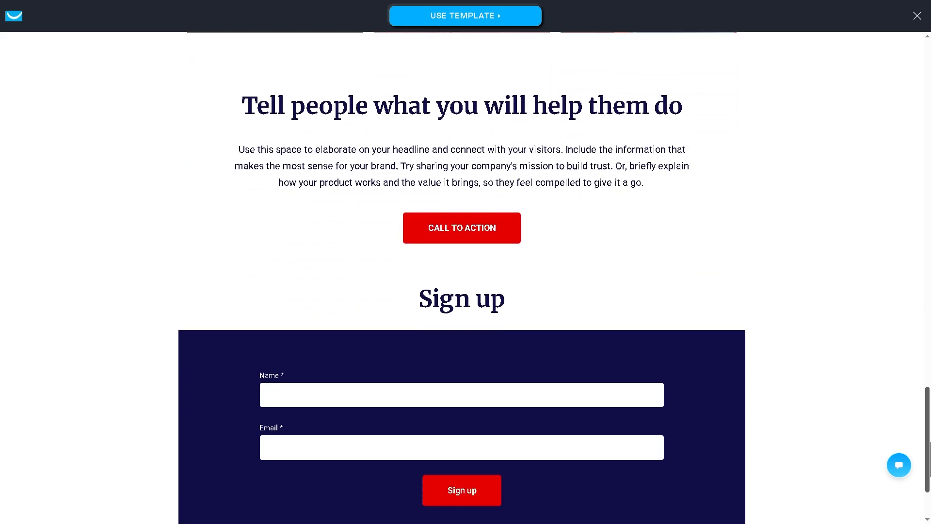
drag(930, 468, 930, 92)
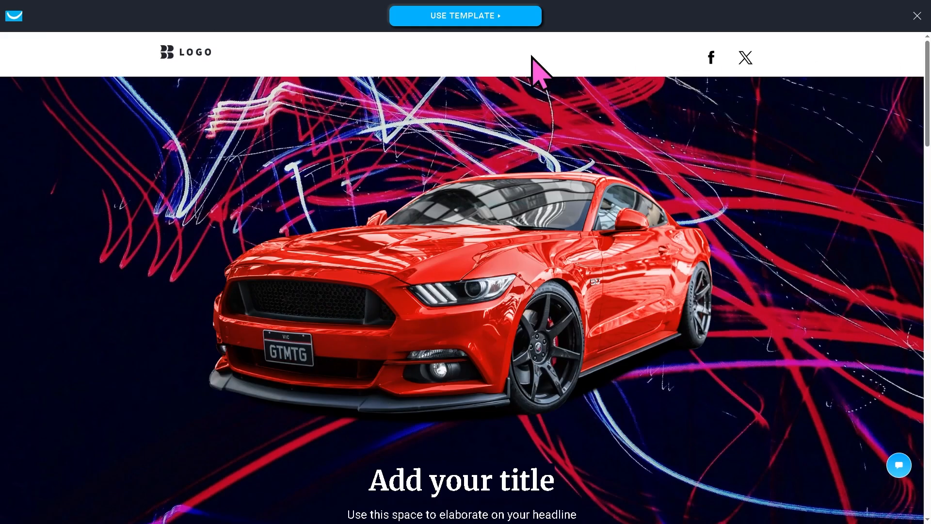
click(473, 23)
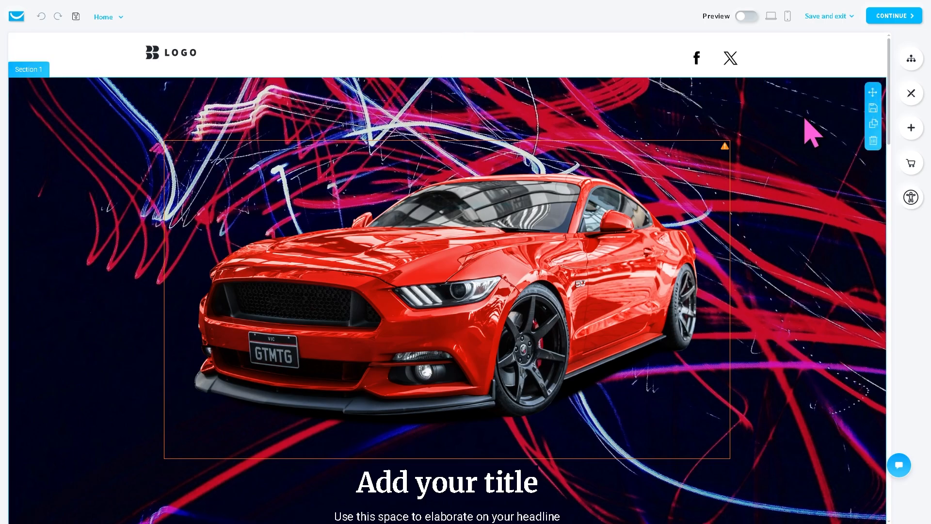
- Replace the hero title below the car with GetResponse Full Tutorial and copy that text
click(487, 477)
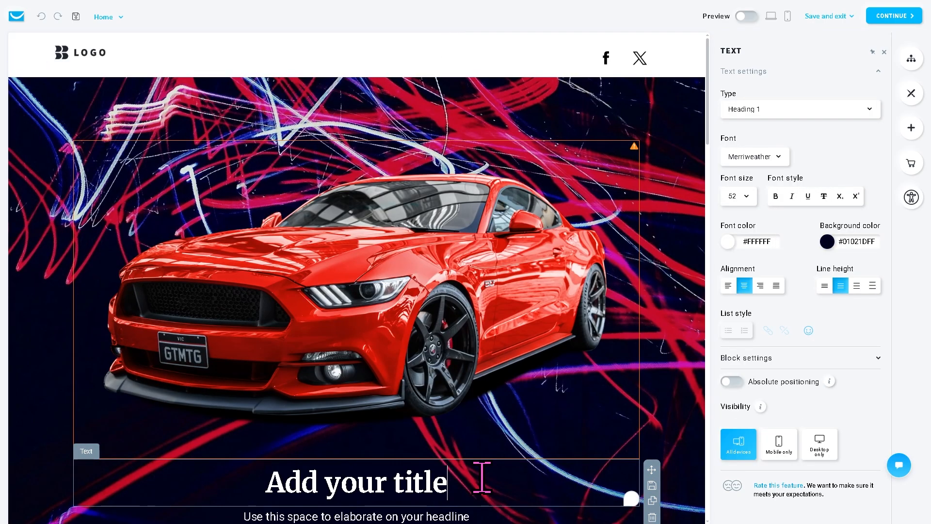
key(ctrl+a)
text(GetResponse Full Tutorial)
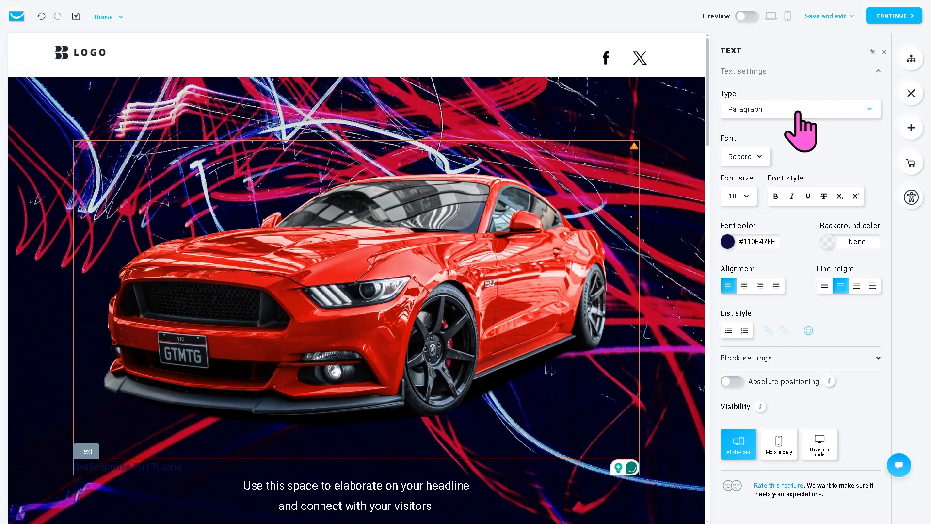
click(792, 72)
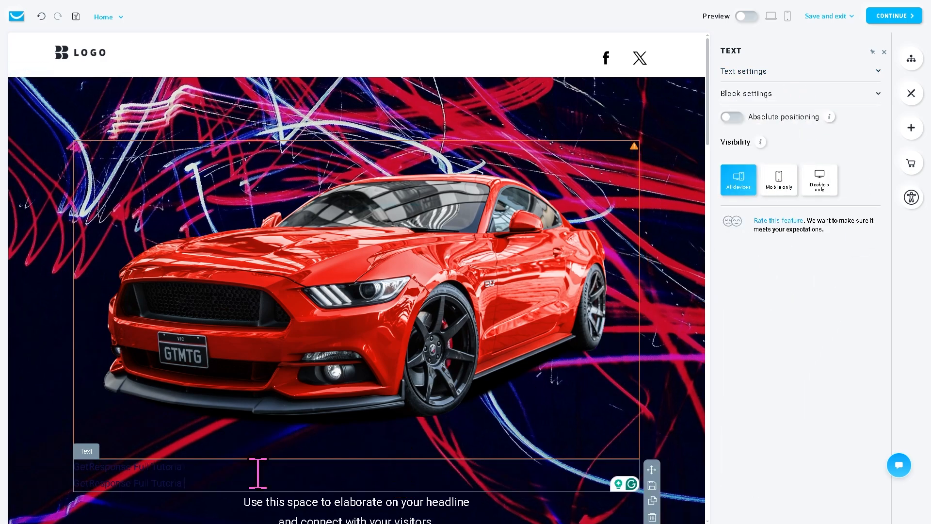
triple_click(235, 467)
key(ctrl+c)
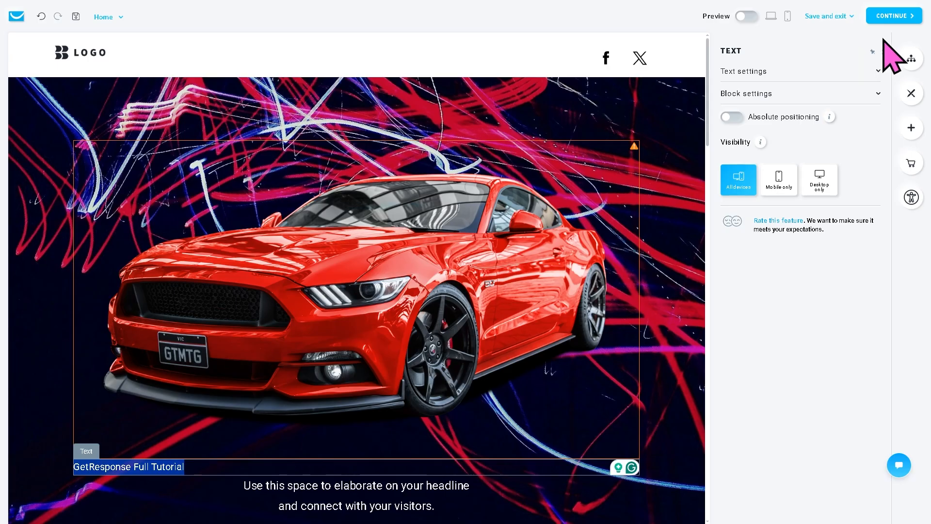
- Continue to the landing page settings and rename the page GetResponse Full Tutorial
click(896, 19)
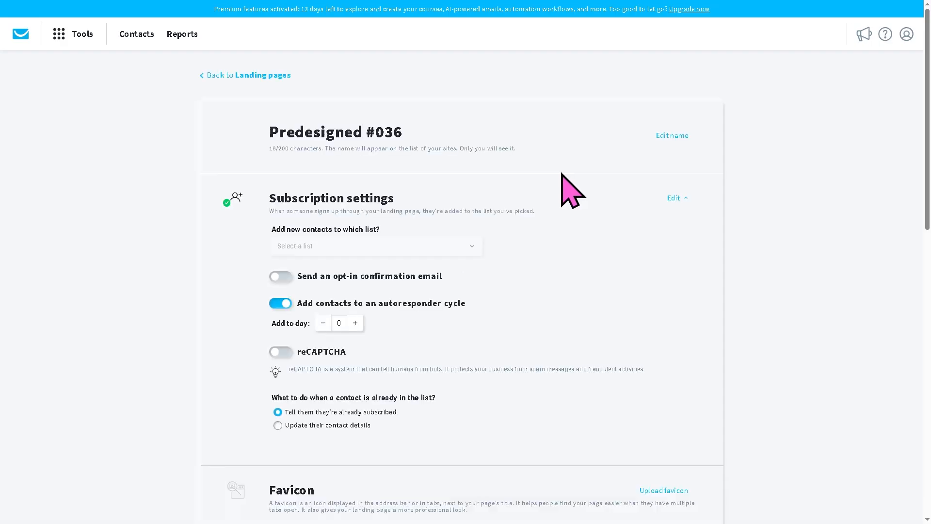
click(672, 136)
key(ctrl+a)
key(ctrl+v)
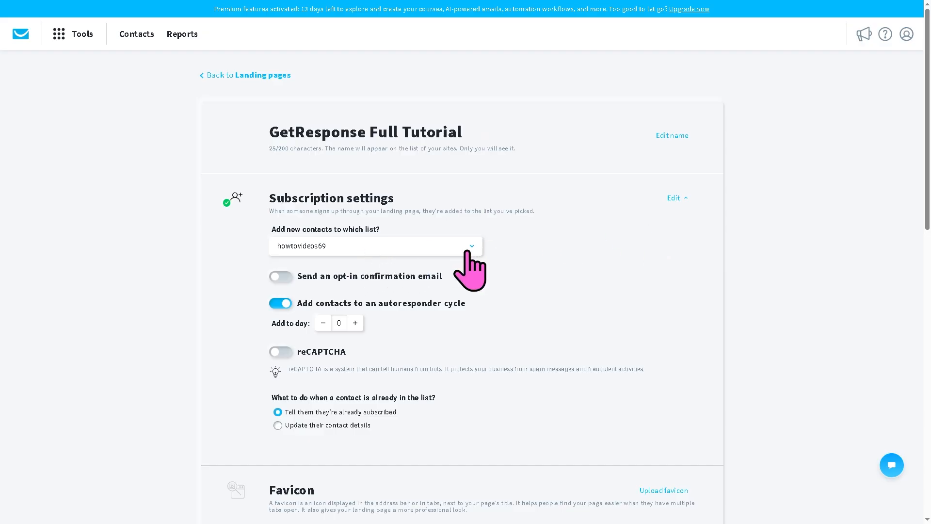
- Select the existing contact list, enable the opt-in confirmation email and reCAPTCHA, and choose to tell existing contacts they're already subscribed
click(282, 277)
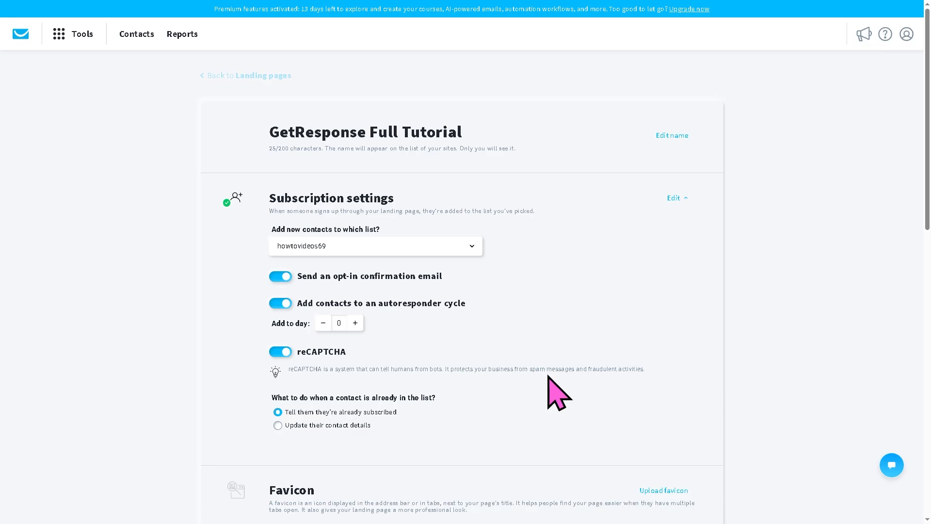
scroll(548, 376, down, 2)
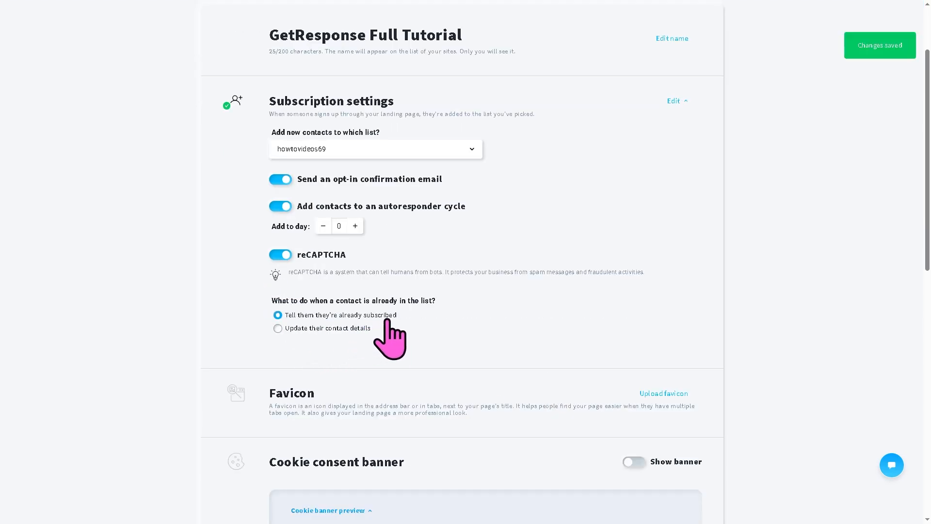
click(278, 316)
- Review the remaining landing page settings, continue to the domain setup, and publish the page on the free grwebsite.com domain
scroll(557, 359, down, 2)
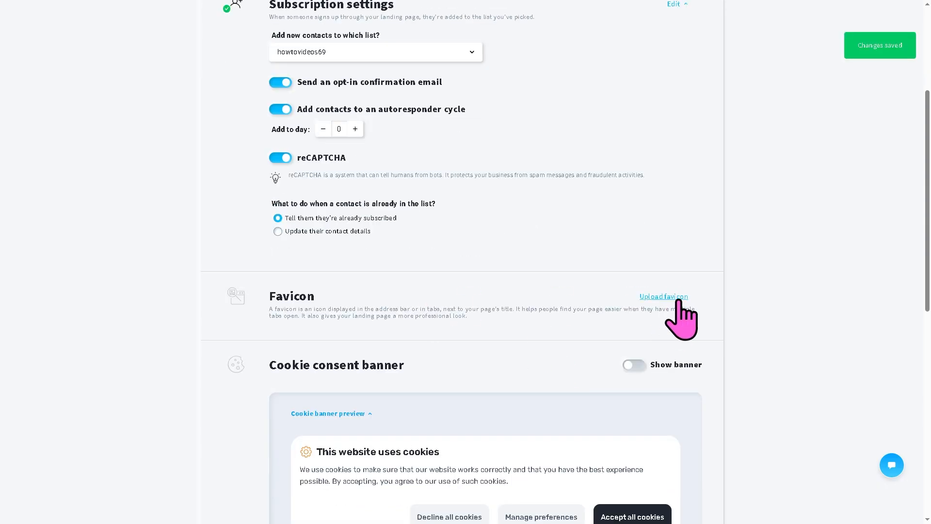
scroll(108, 332, down, 2)
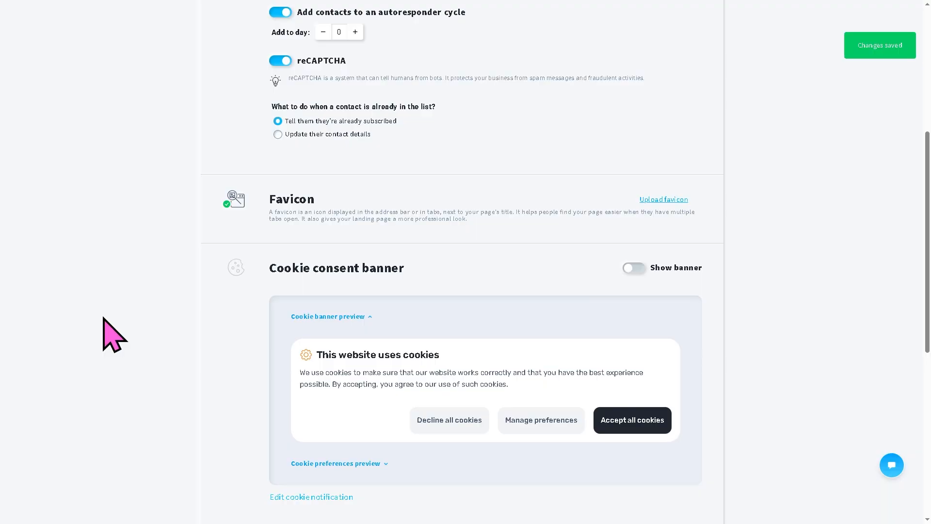
scroll(602, 370, down, 5)
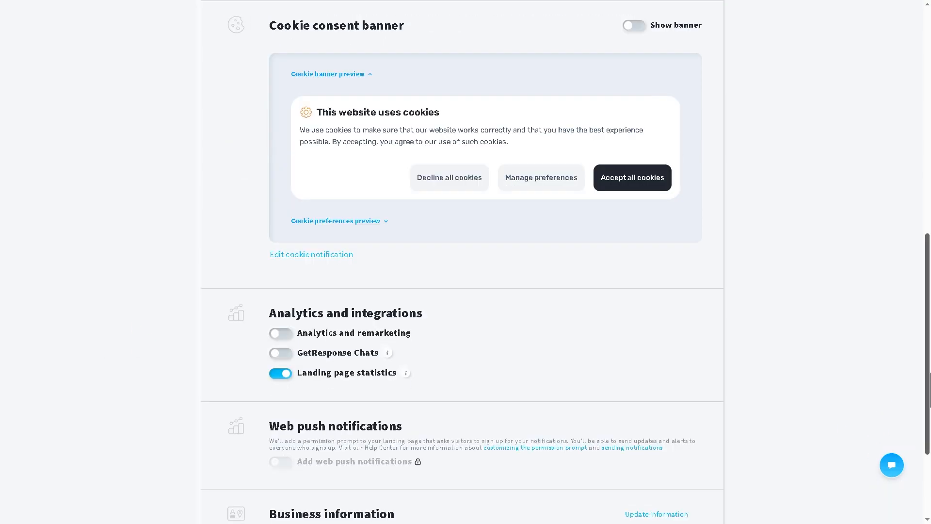
scroll(757, 421, down, 3)
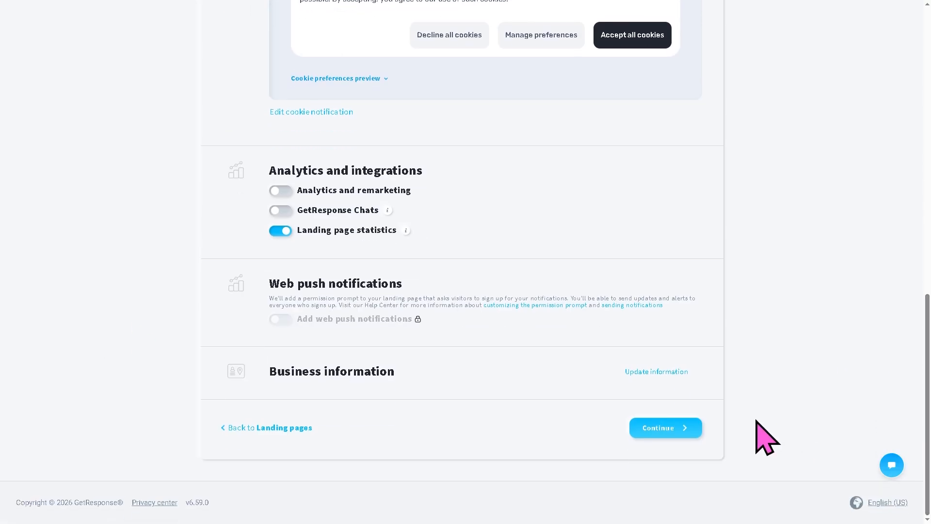
click(663, 433)
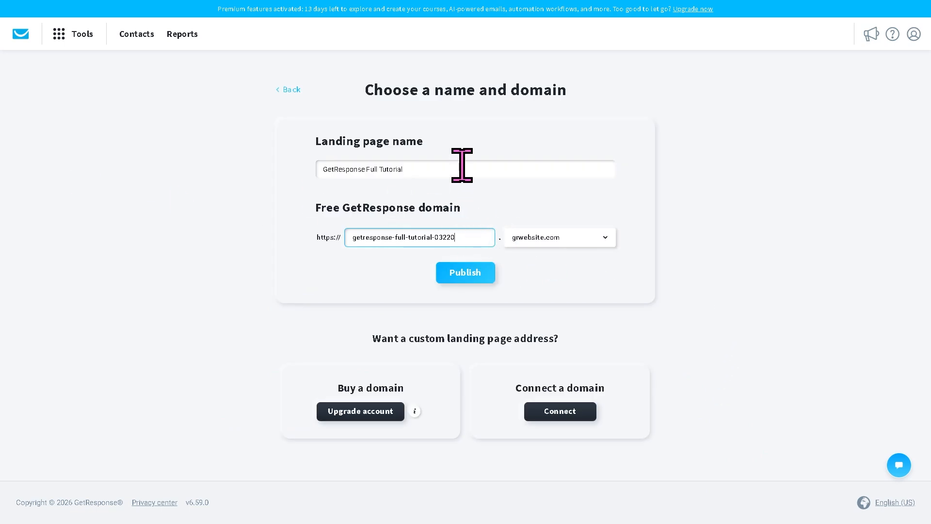
click(464, 272)
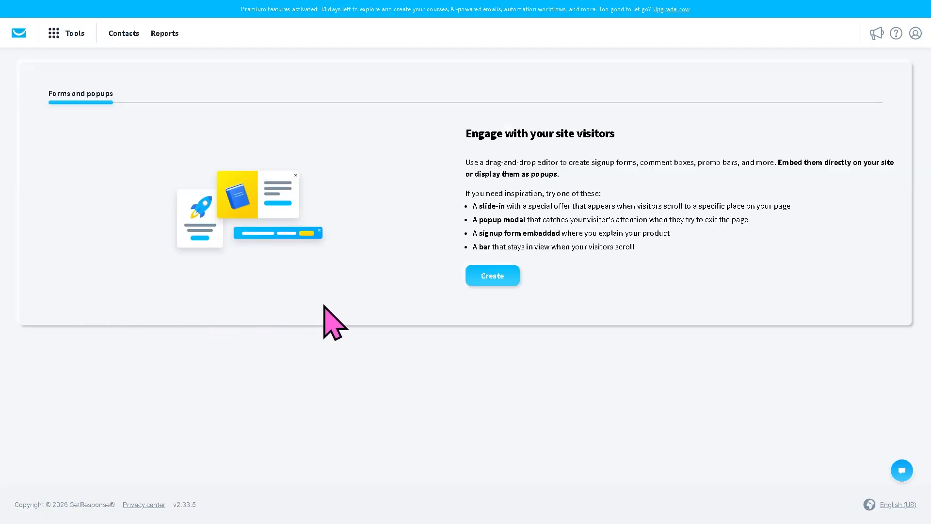
- Start a new form and choose to display it embedded in a page
click(495, 277)
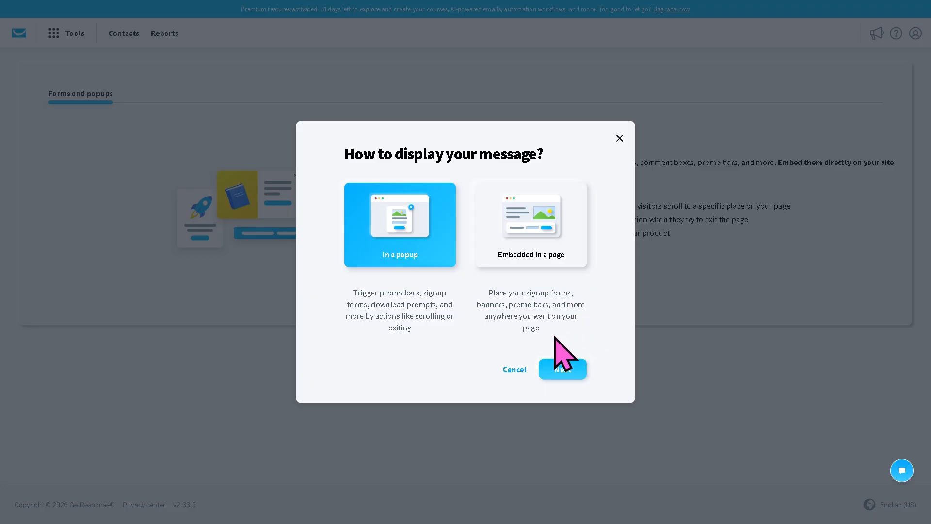
click(532, 233)
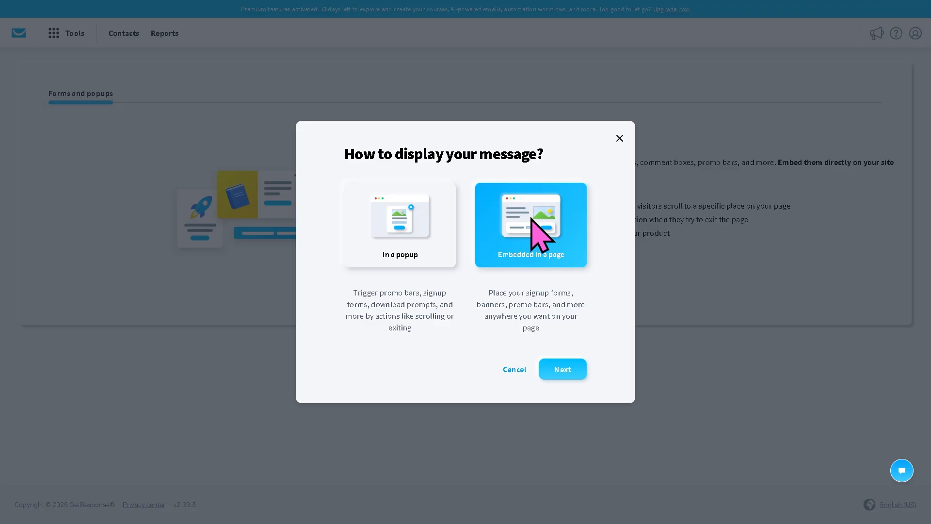
click(562, 369)
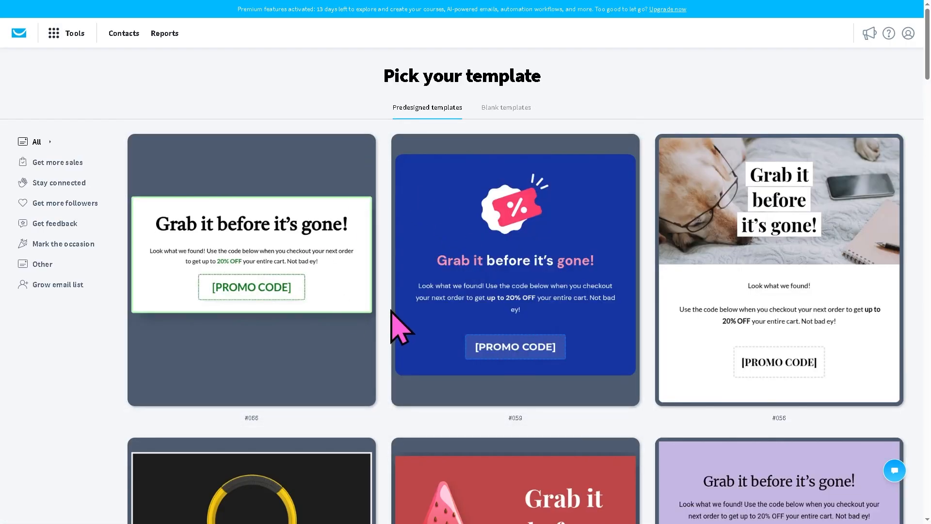
- Browse the predesigned templates, preview the black one with yellow headphones in full, and use it for the form
scroll(396, 326, down, 5)
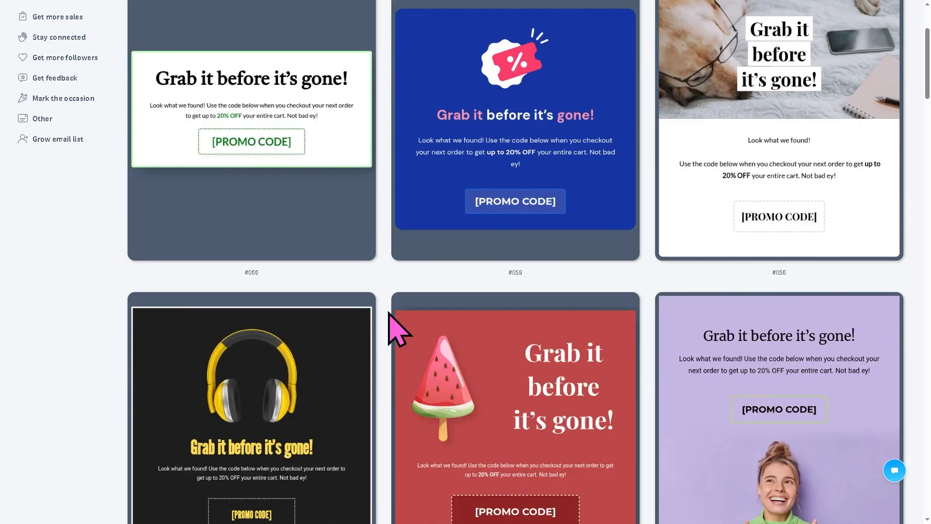
scroll(326, 354, down, 1)
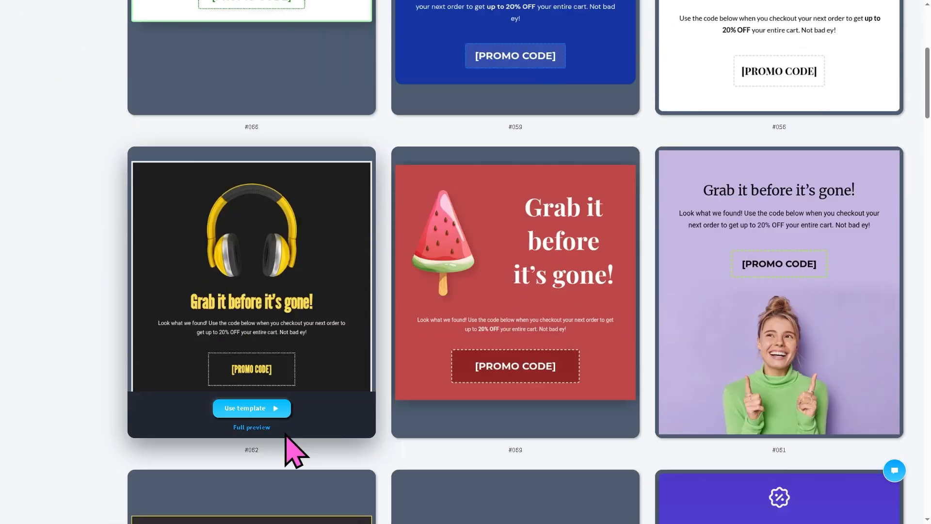
click(263, 429)
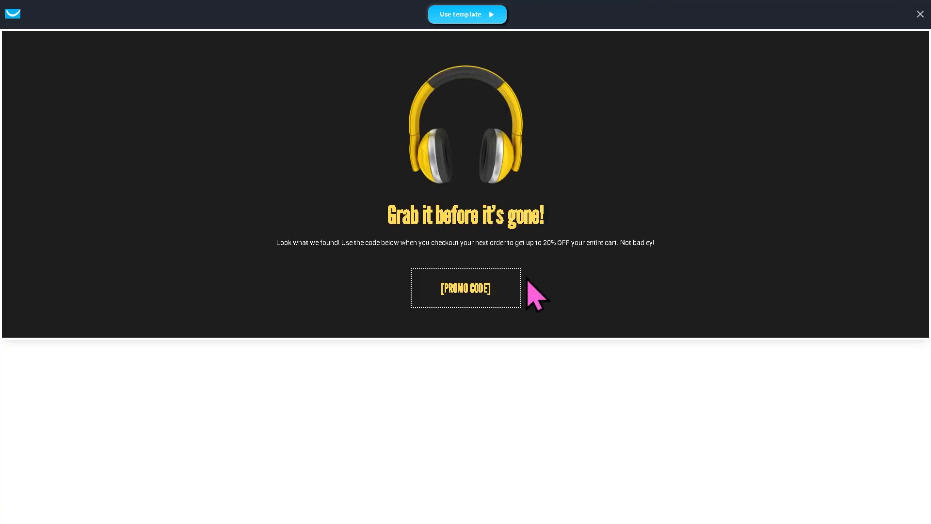
click(471, 18)
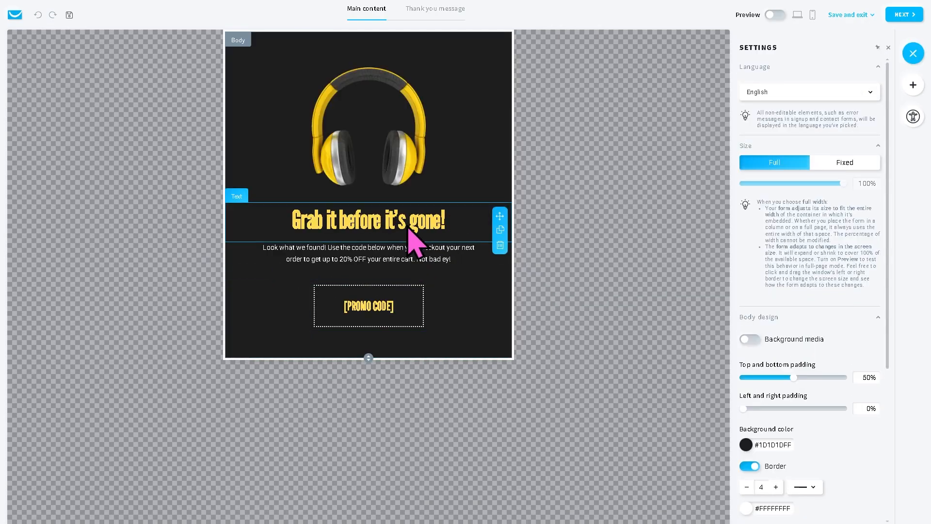
- Replace the heading below the headphones with the copied text GetResponse Full Tutorial and continue to the form's publishing settings
click(411, 222)
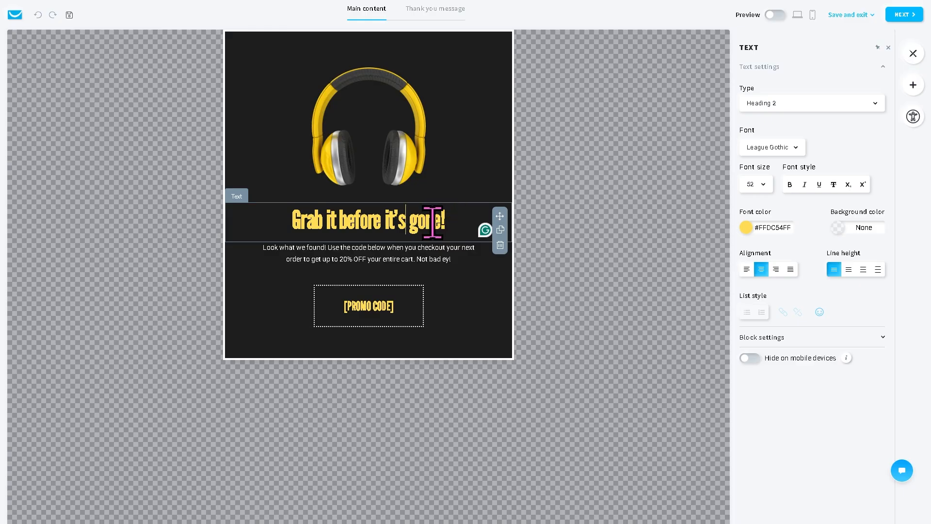
drag(432, 219, 276, 253)
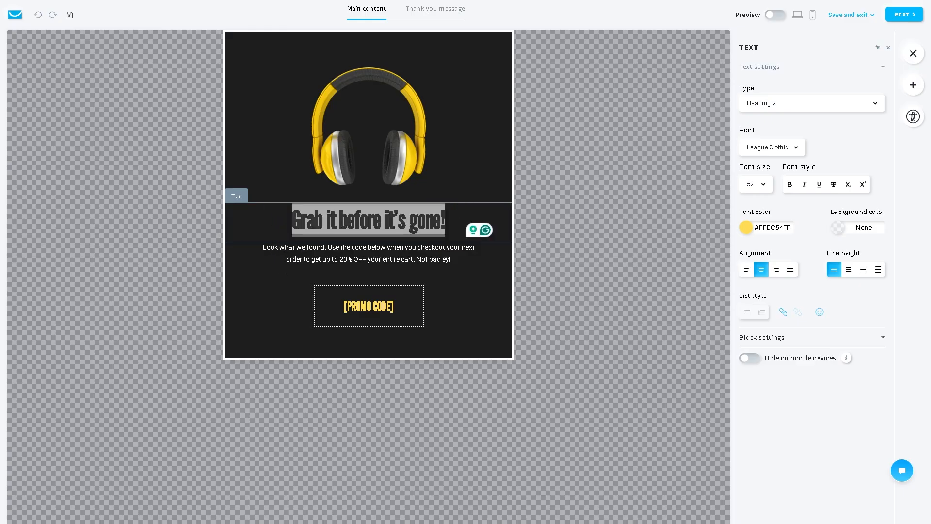
key(ctrl+v)
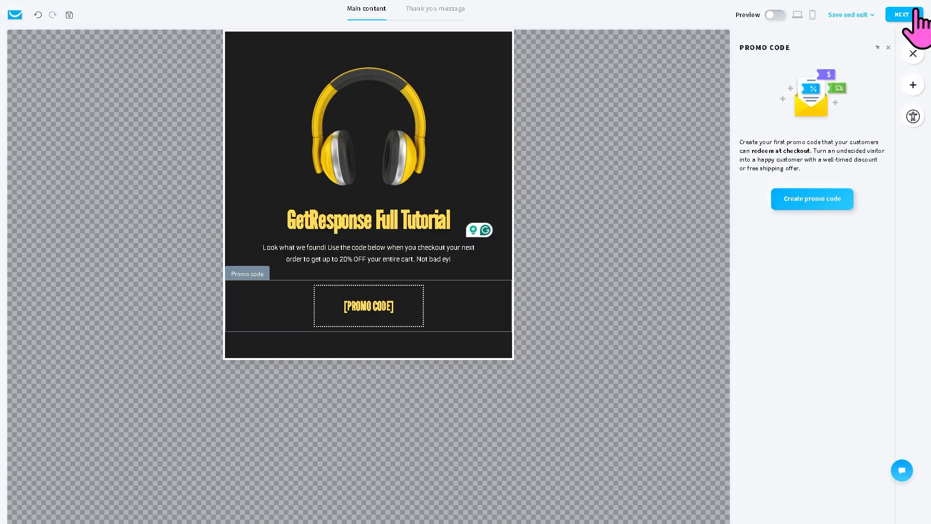
click(904, 14)
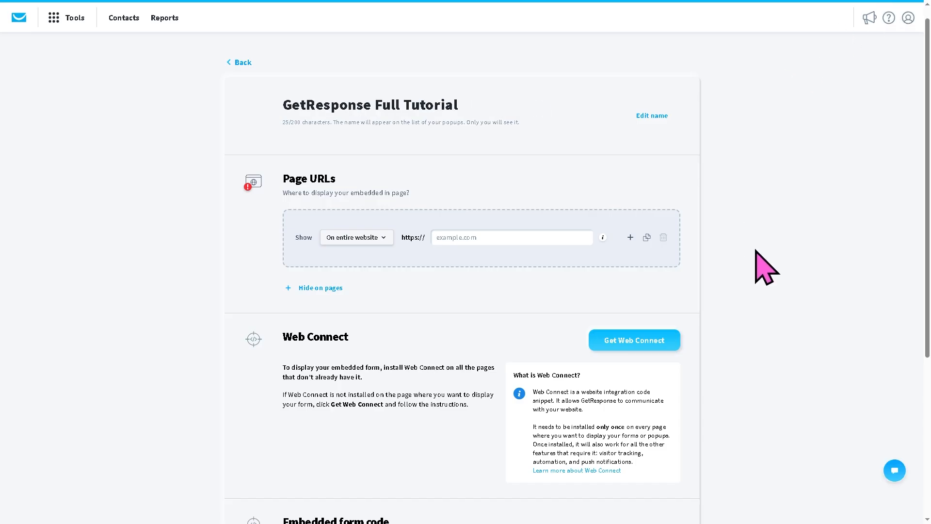
- Review the form's Web Connect settings and copy the embedded form code to the clipboard
scroll(766, 267, down, 3)
scroll(753, 269, down, 2)
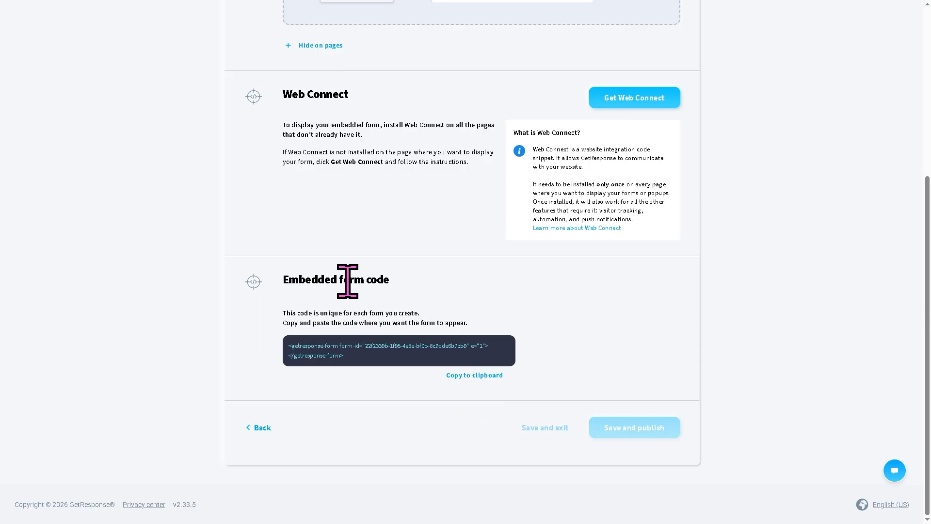
click(475, 380)
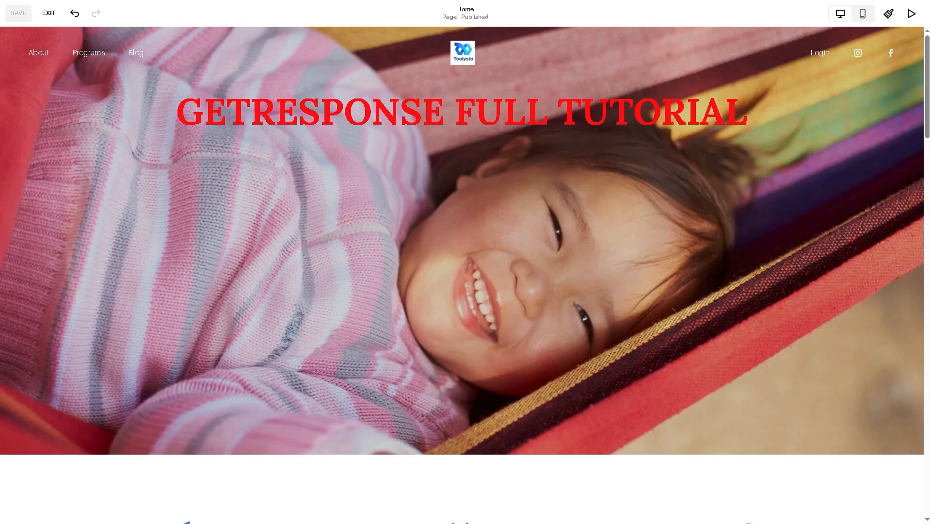
- In the website editor, add an Embed block to the hero section of the Home page
mouse_move(109, 97)
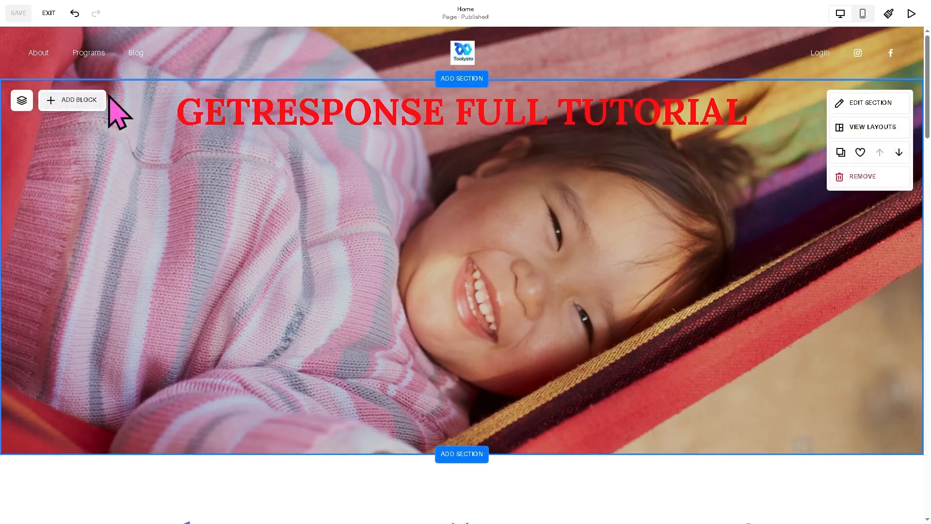
click(79, 102)
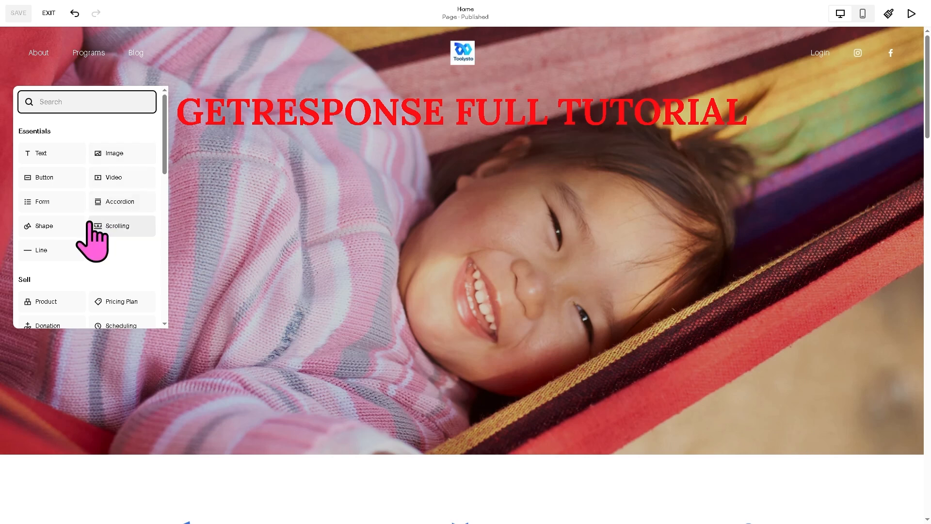
scroll(86, 240, down, 1)
scroll(86, 242, down, 1)
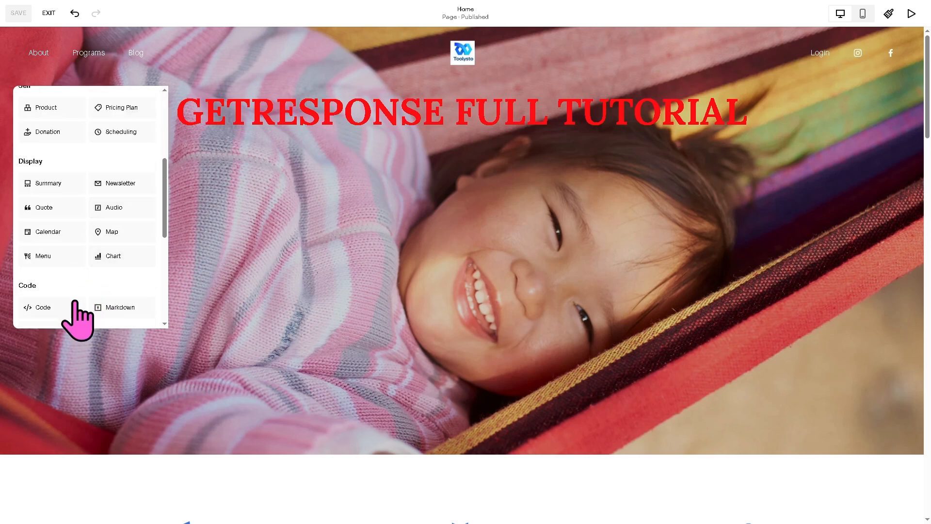
scroll(43, 303, down, 2)
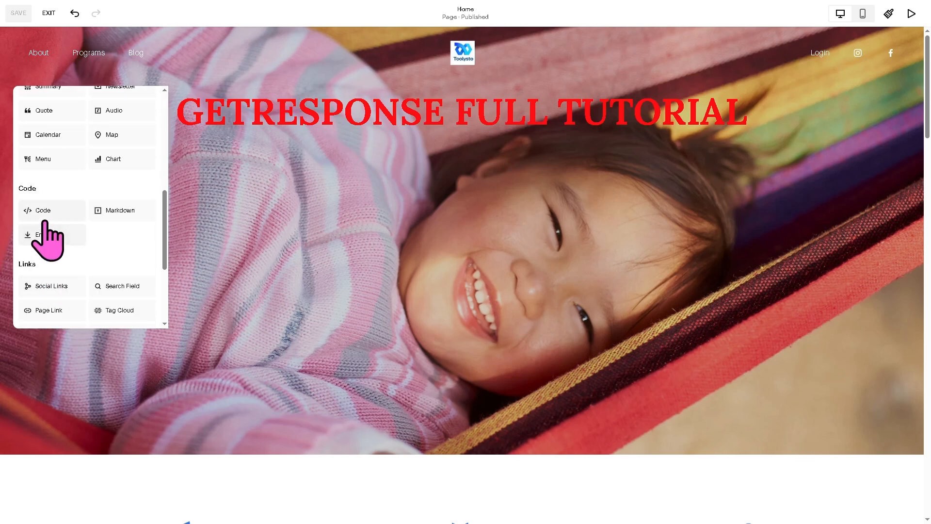
click(44, 237)
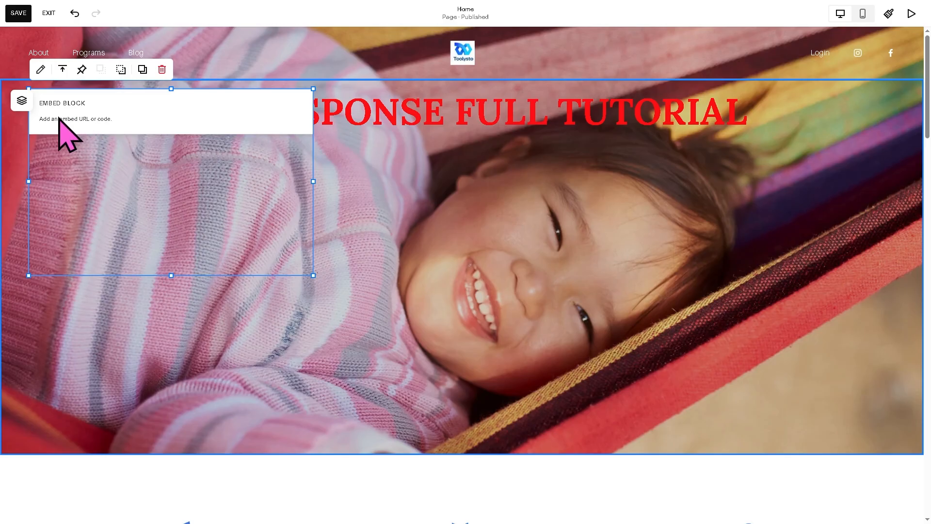
- Paste the form code into the Embed block's link, add the description GetResponse Full Tutorial, and save the page
click(59, 119)
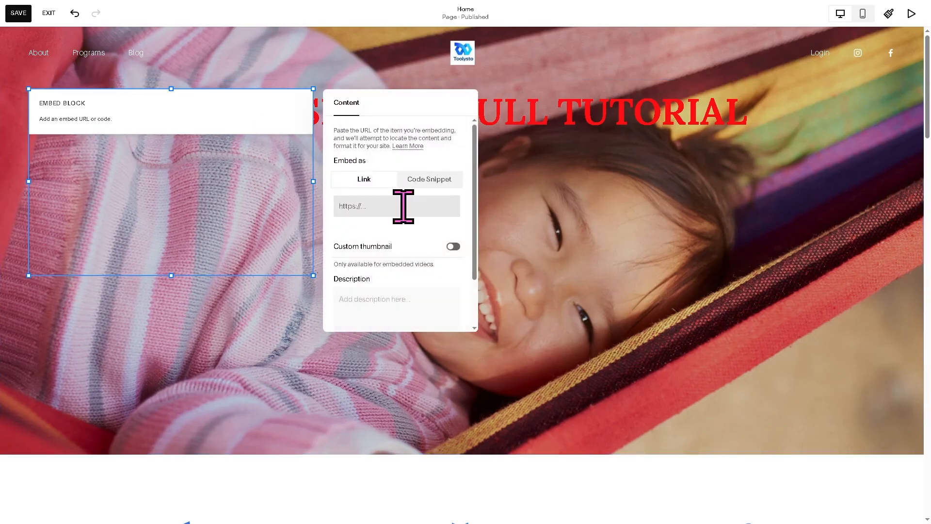
key(ctrl+v)
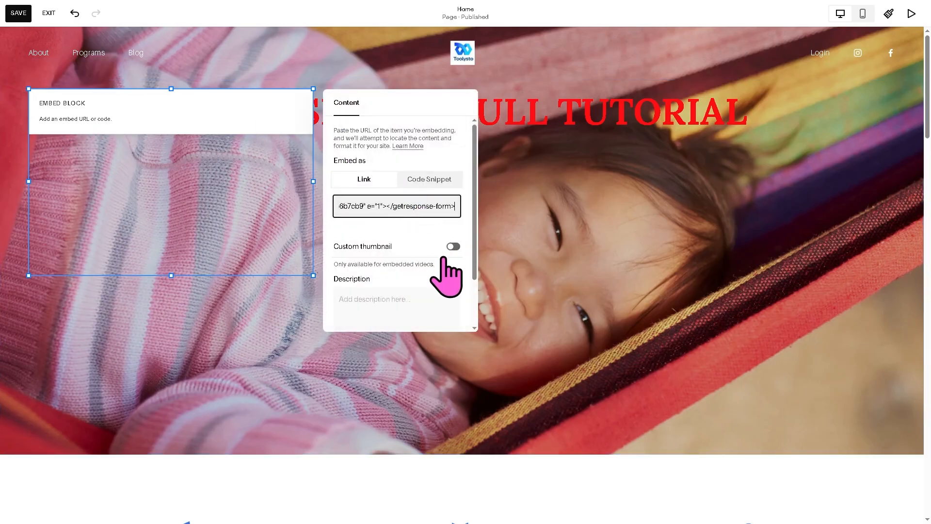
scroll(448, 291, down, 2)
click(412, 233)
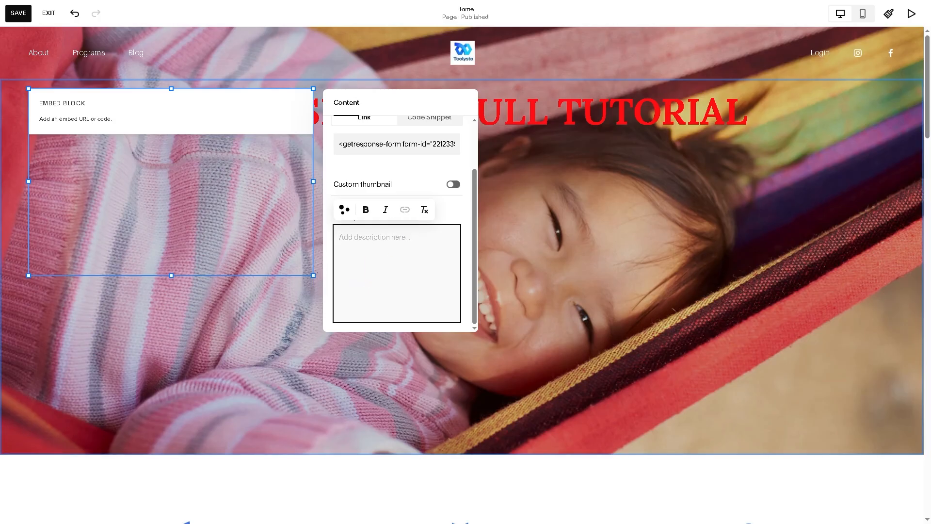
key(ctrl+v)
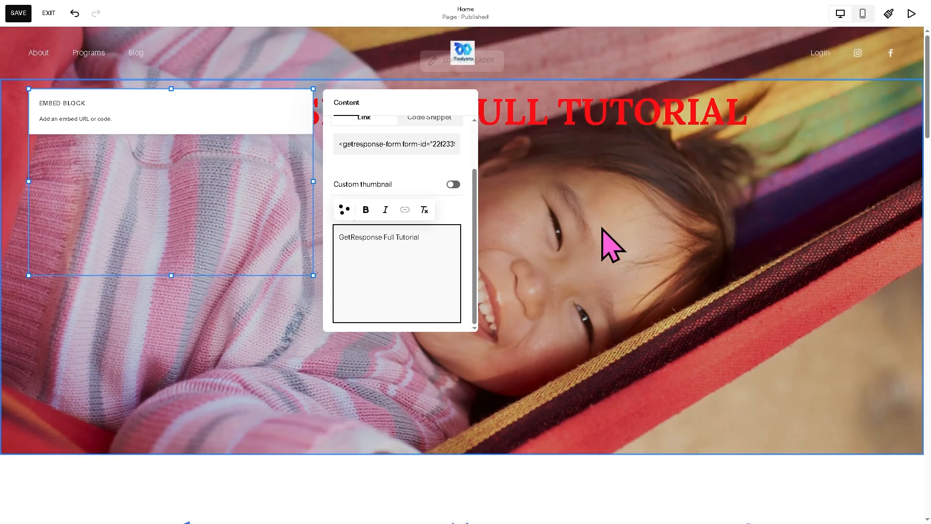
click(804, 248)
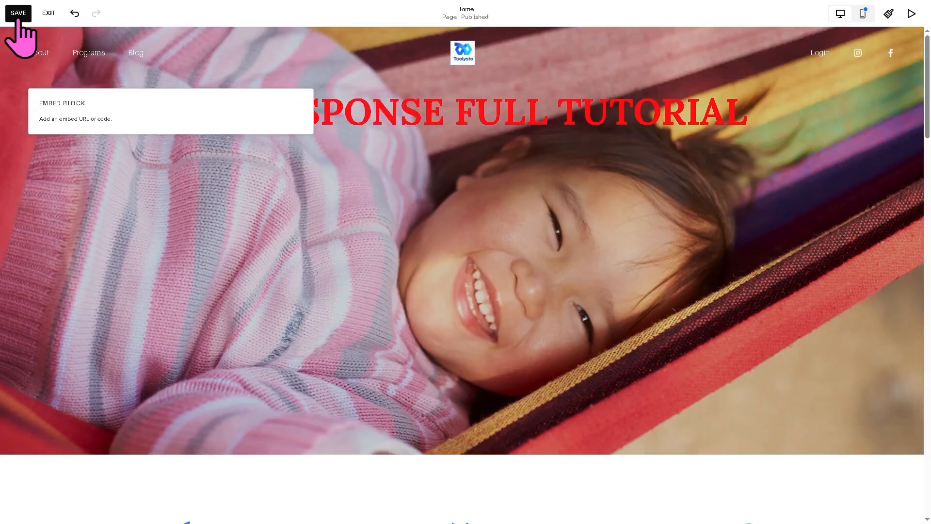
click(18, 12)
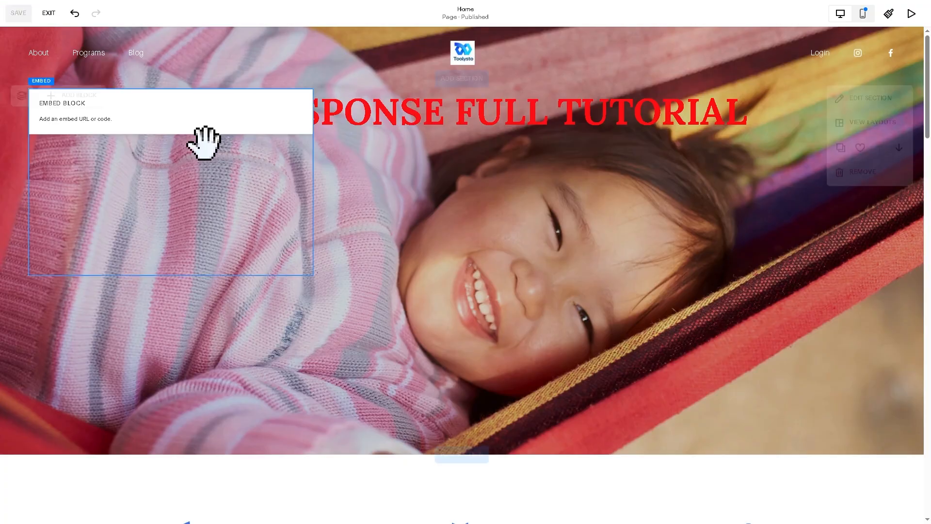
- Switch back to GetResponse and look over the embedded form's publishing settings again
key(ctrl+Tab)
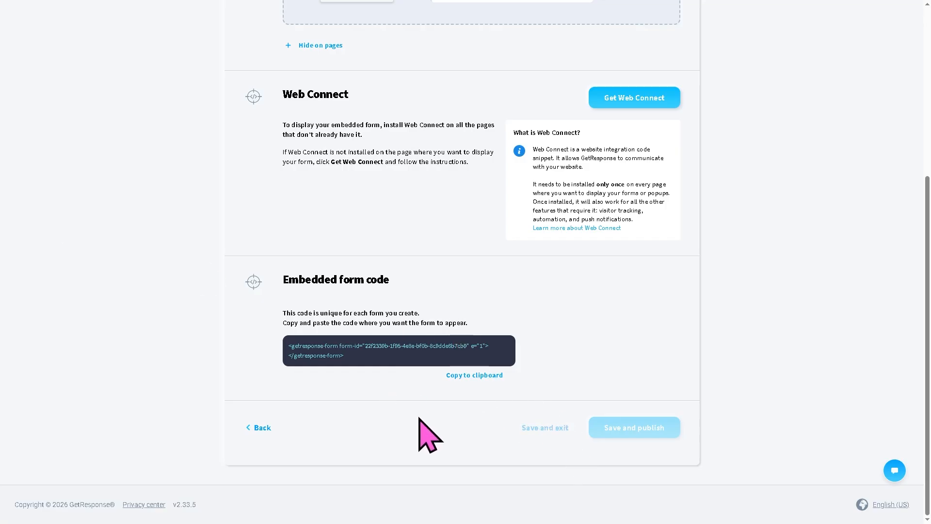
scroll(308, 307, up, 2)
scroll(308, 306, up, 3)
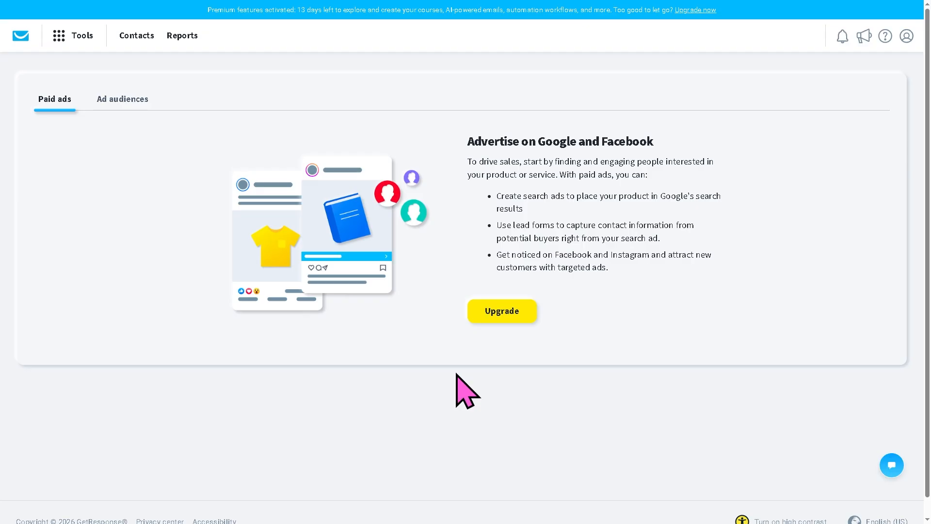
- View the Ad audiences page of the paid ads tool and open its upgrade plans
click(142, 101)
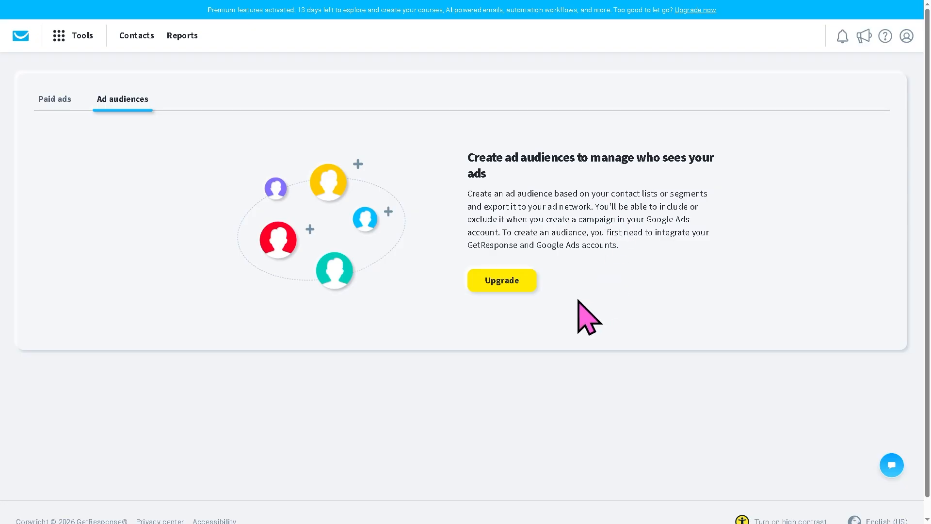
click(520, 280)
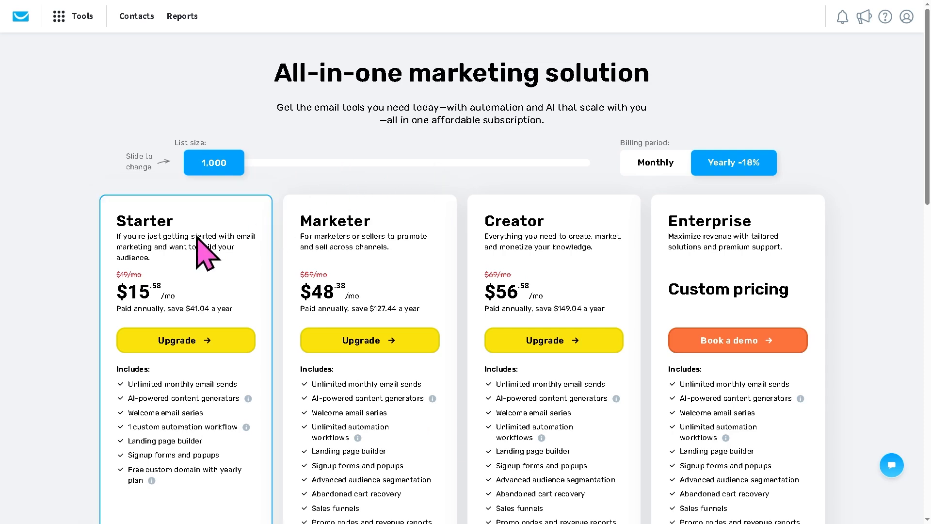
- Go to the Campaigns tool, follow the option to connect a store, and browse the integrations offered by GetResponse
click(58, 17)
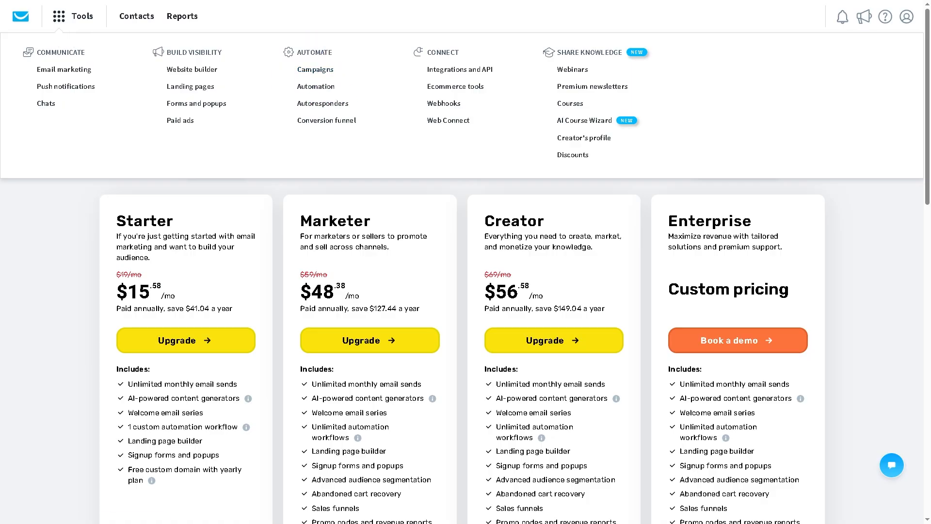
click(328, 71)
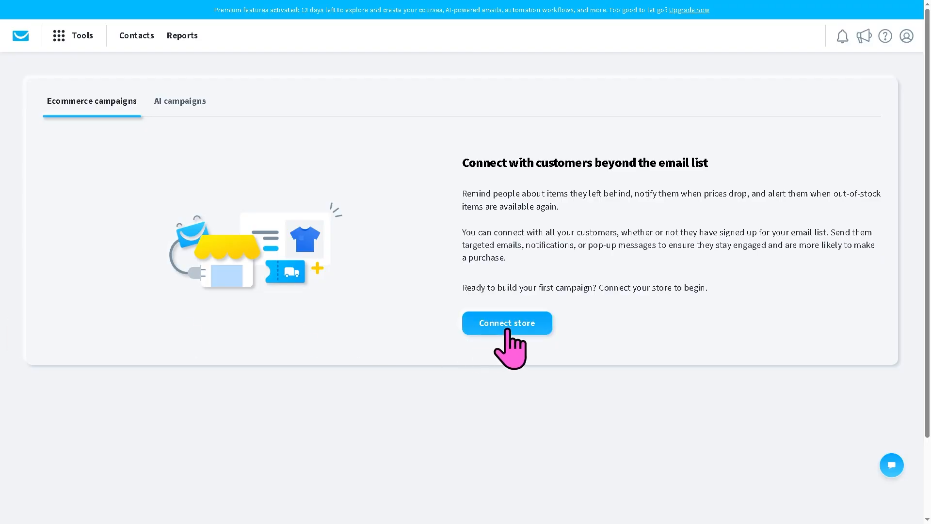
click(528, 323)
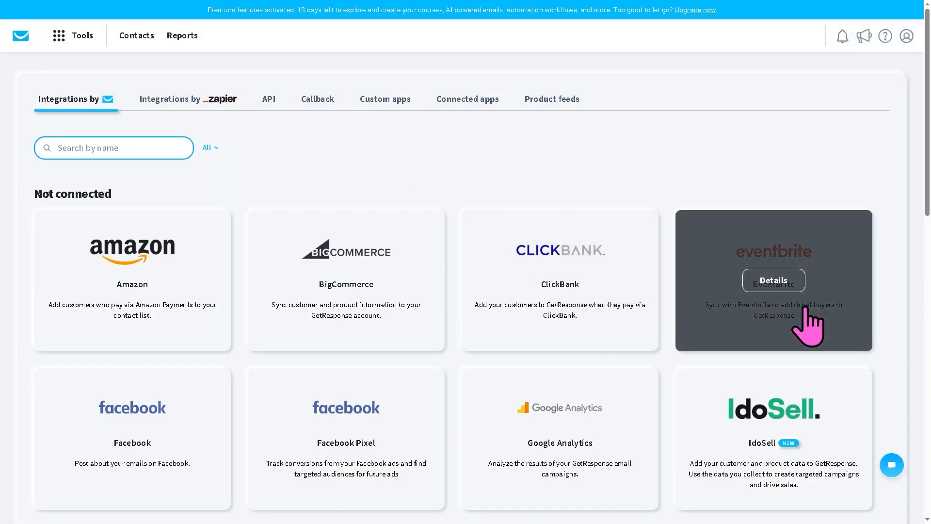
scroll(232, 275, down, 1)
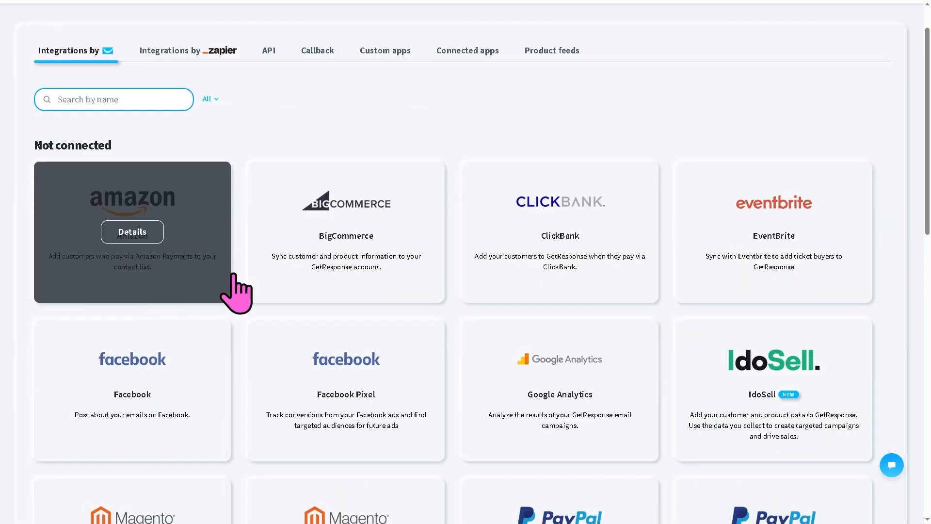
scroll(636, 291, down, 1)
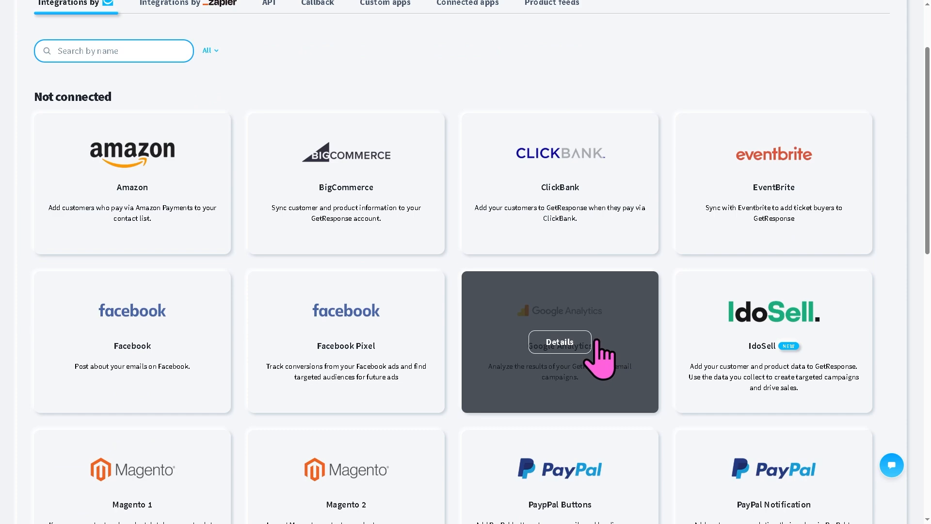
scroll(601, 359, down, 2)
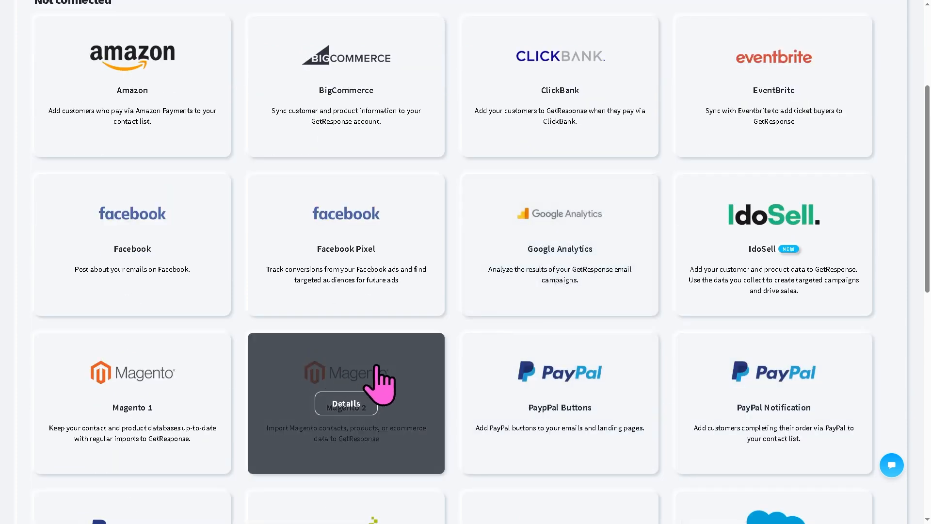
scroll(201, 291, down, 6)
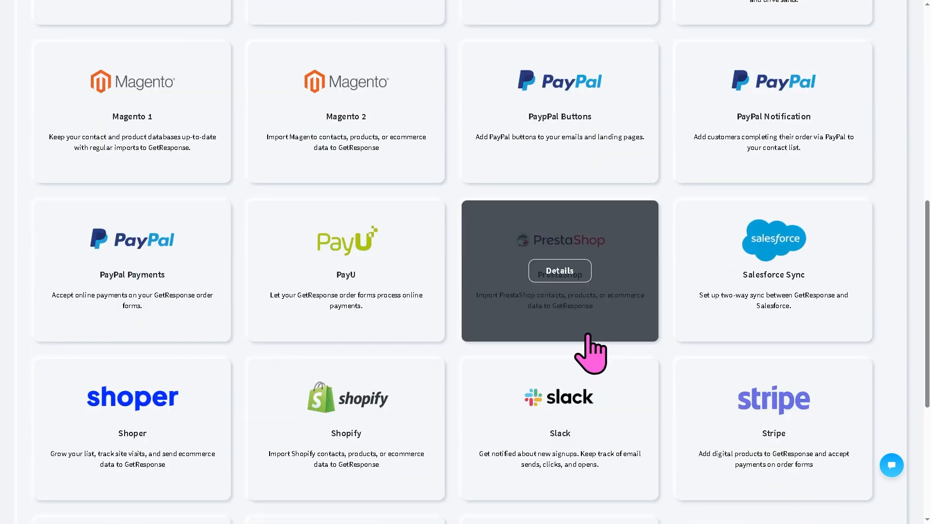
- Find the Shopify integration among the available integrations and open its details page
scroll(588, 340, down, 2)
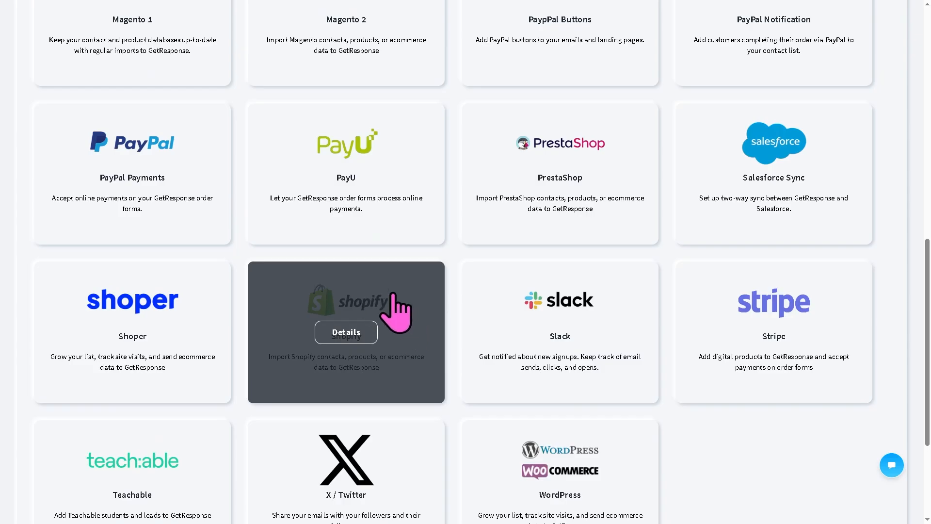
click(393, 294)
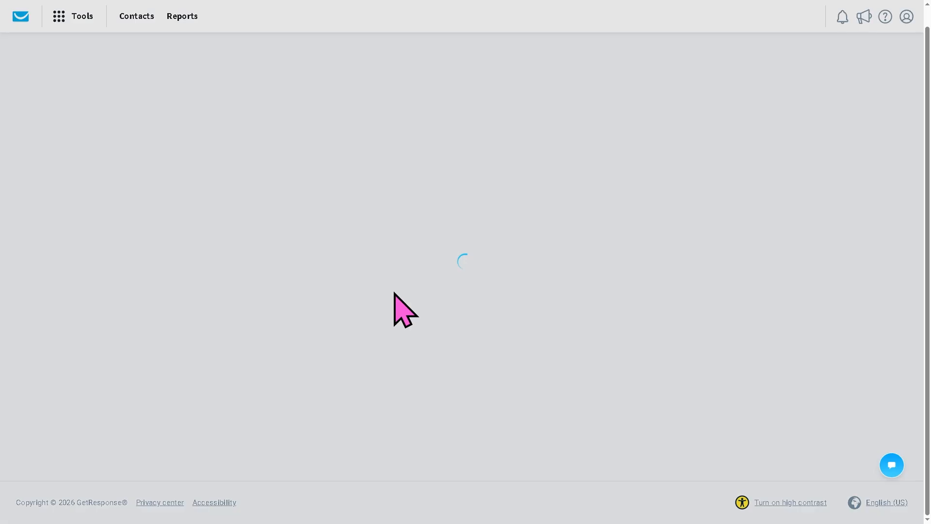
scroll(401, 296, up, 5)
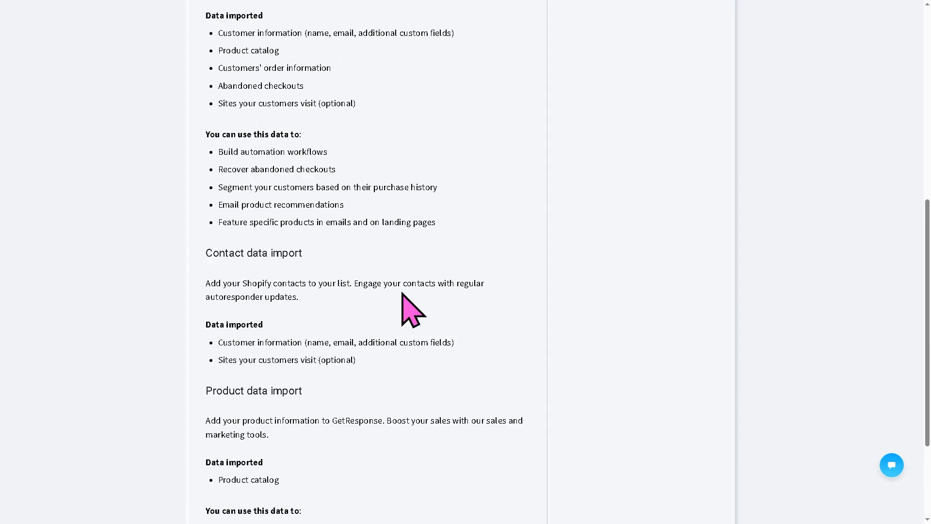
scroll(408, 310, up, 6)
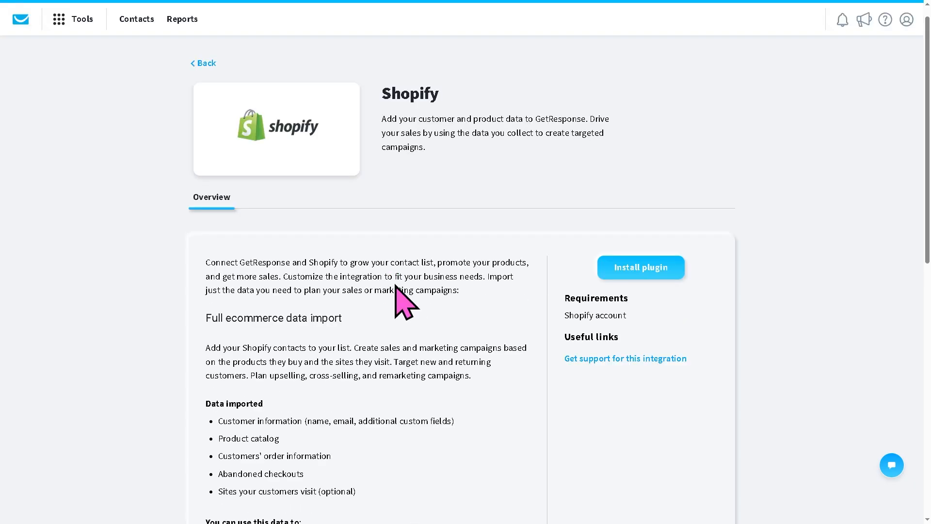
- Install the GetResponse plugin from the Shopify App Store and approve its data access in the store
click(662, 270)
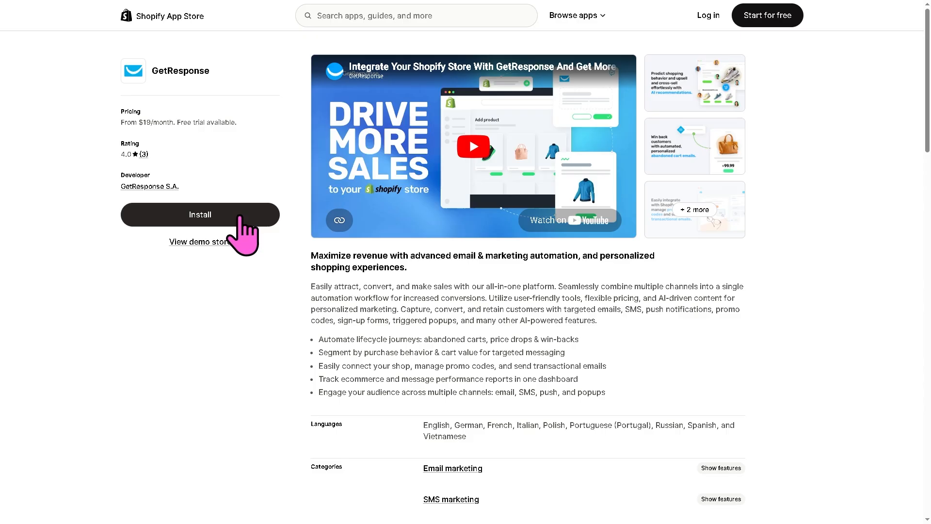
click(240, 217)
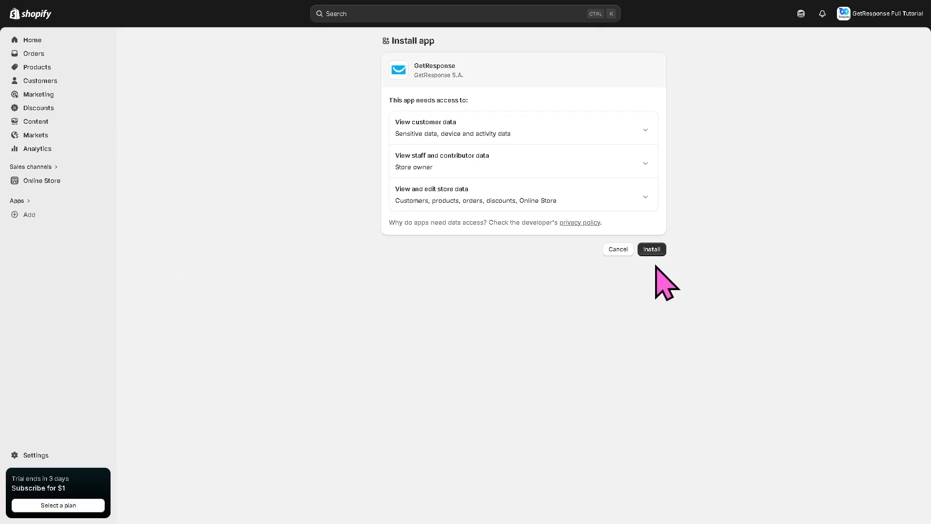
click(655, 250)
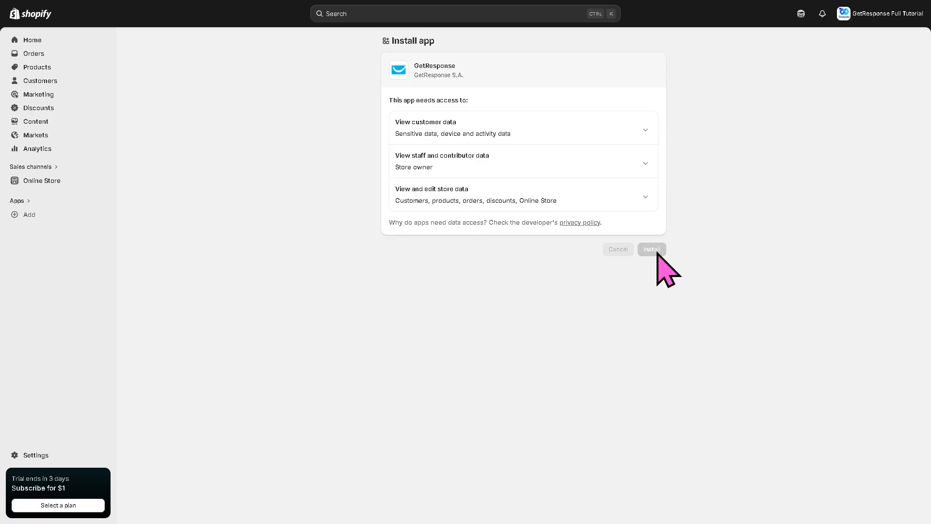
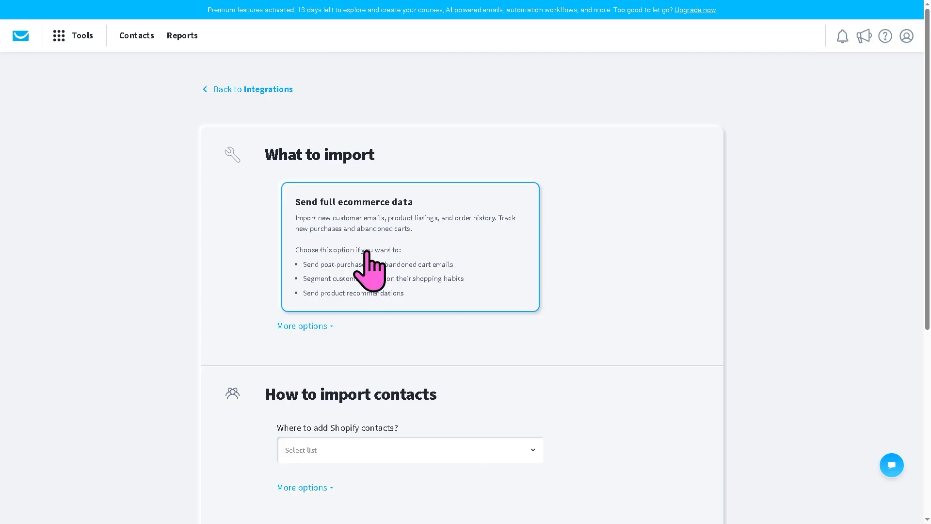
- Choose a contact list for the Shopify contacts and continue with the full ecommerce data import
scroll(467, 418, down, 2)
scroll(466, 427, down, 4)
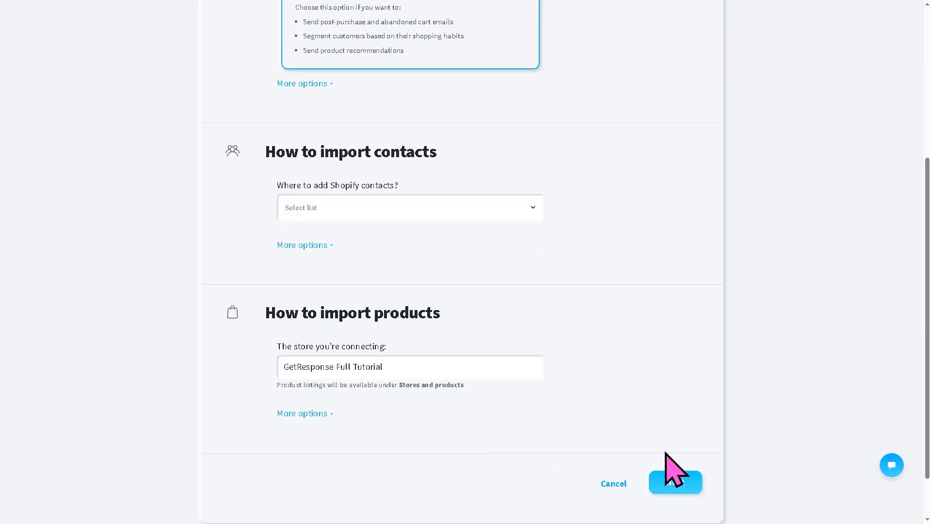
click(679, 436)
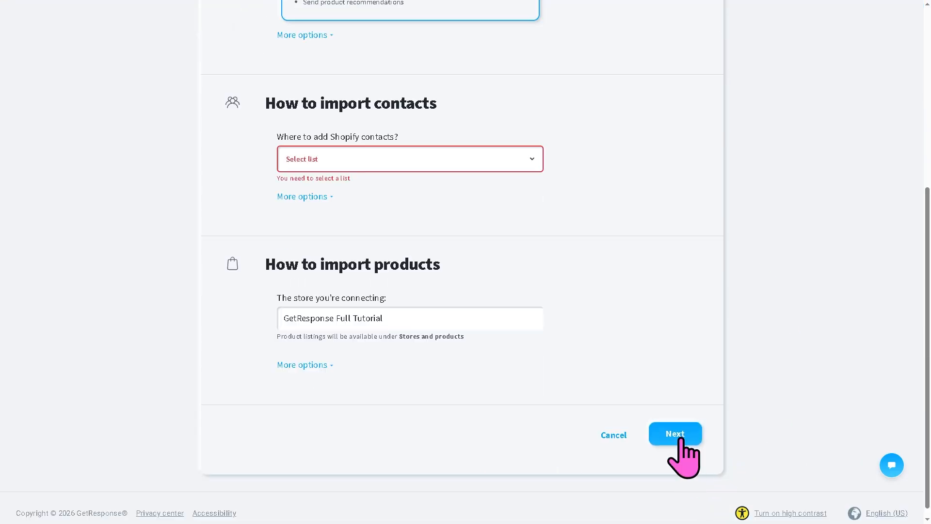
click(473, 165)
click(334, 194)
click(691, 429)
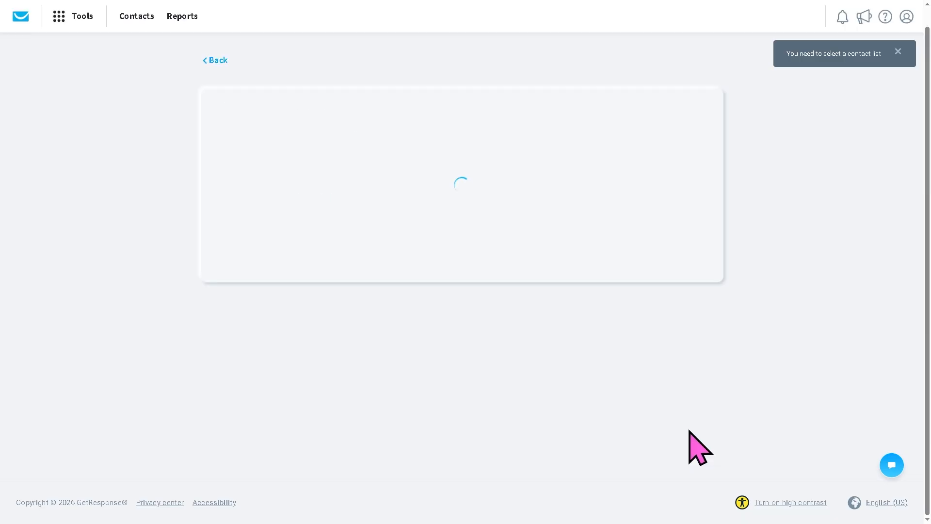
- Import the Shopify store data with the option to skip importing unmatched fields enabled
scroll(771, 358, down, 5)
scroll(708, 461, down, 2)
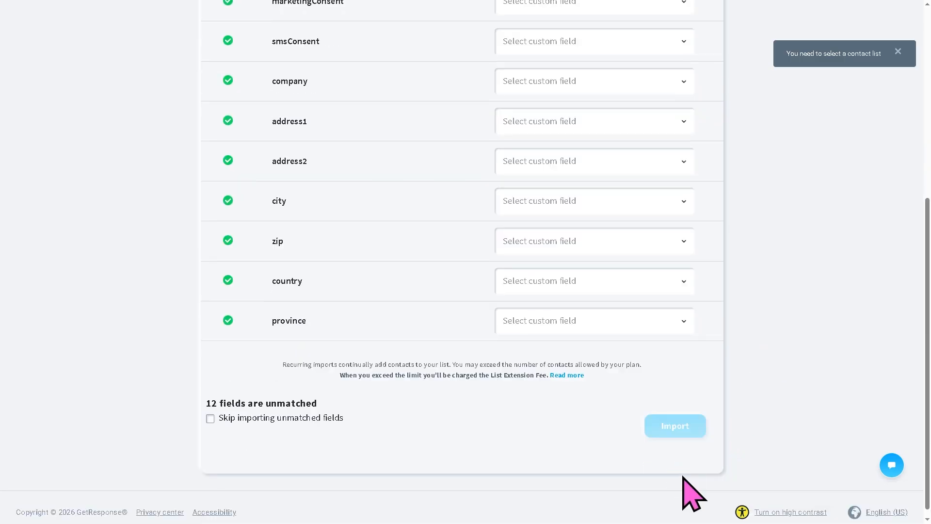
click(286, 409)
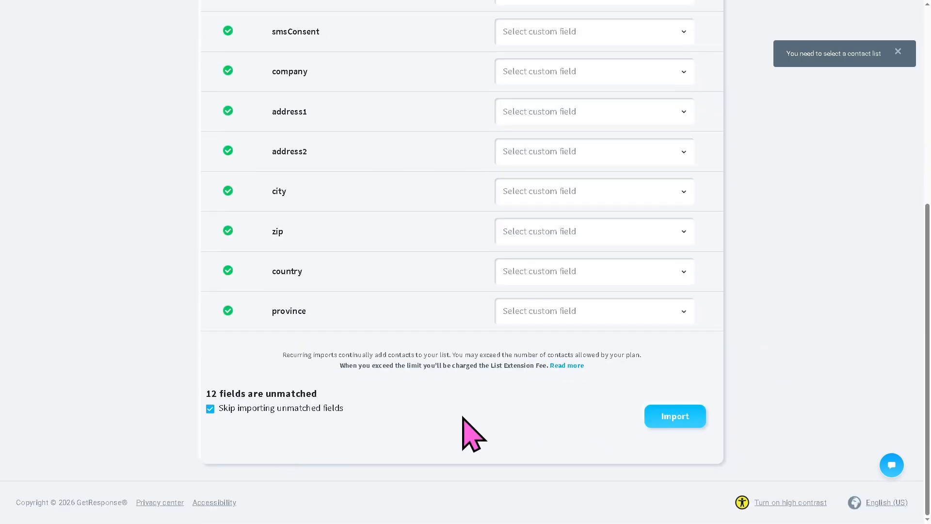
click(674, 416)
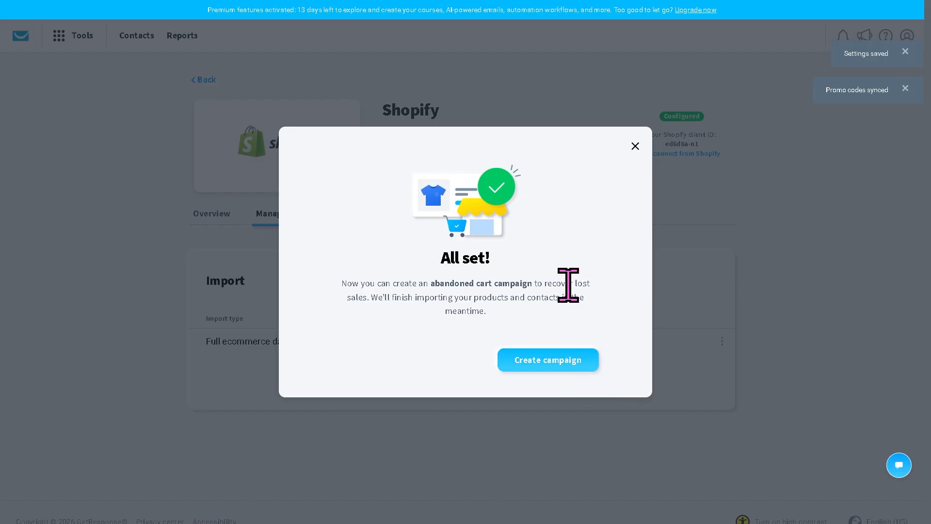
- Create an ecommerce campaign from the Price drop template and name it "GetResponse Full Tutorial"
click(578, 362)
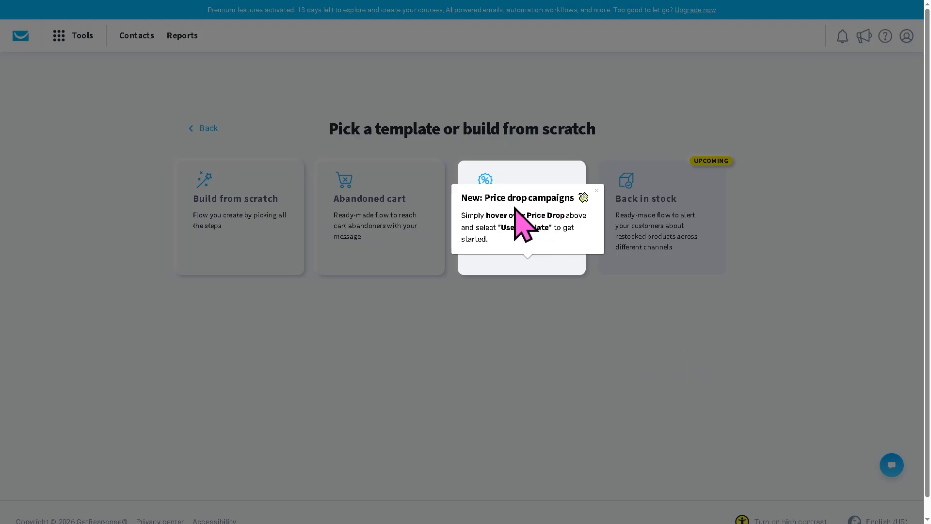
scroll(873, 368, down, 1)
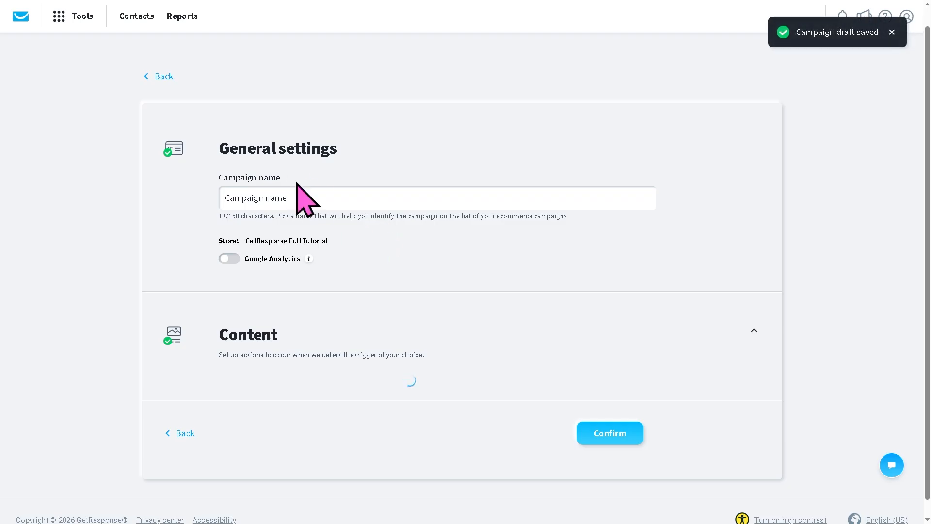
click(307, 197)
key(ctrl+a)
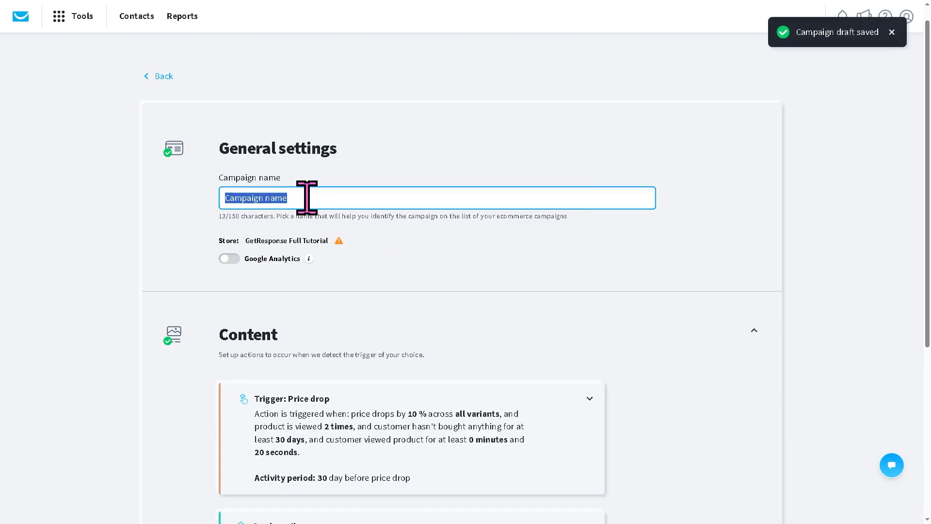
text(GetResponse Full Tutorial)
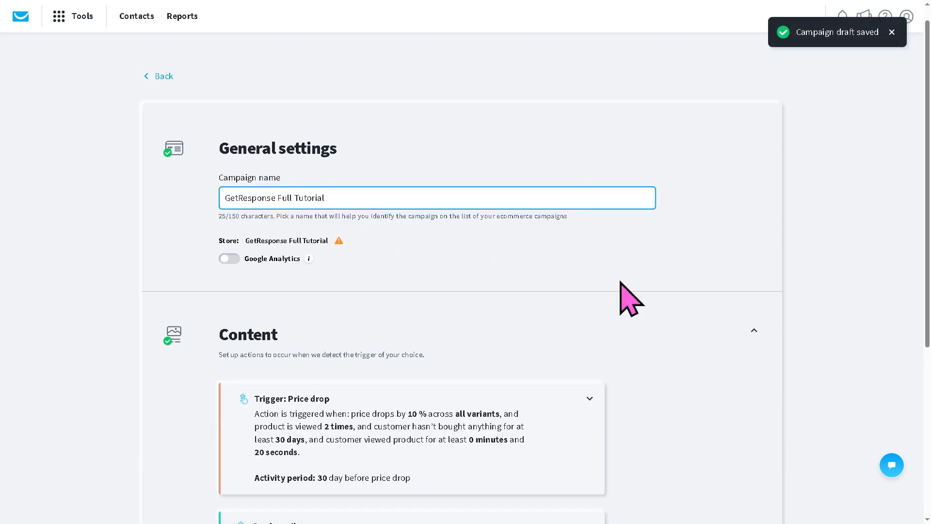
- Publish the price drop campaign with its default trigger and email content
scroll(673, 320, down, 1)
scroll(398, 286, down, 4)
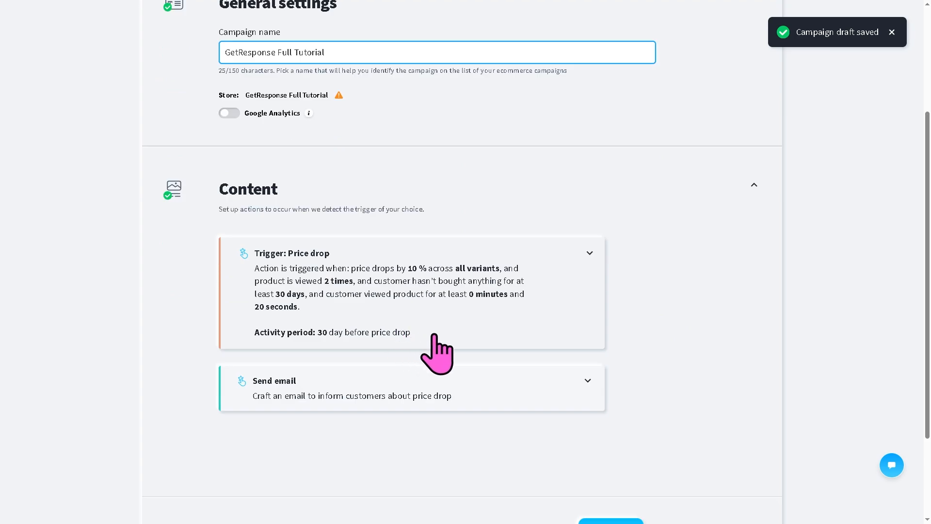
scroll(442, 305, down, 1)
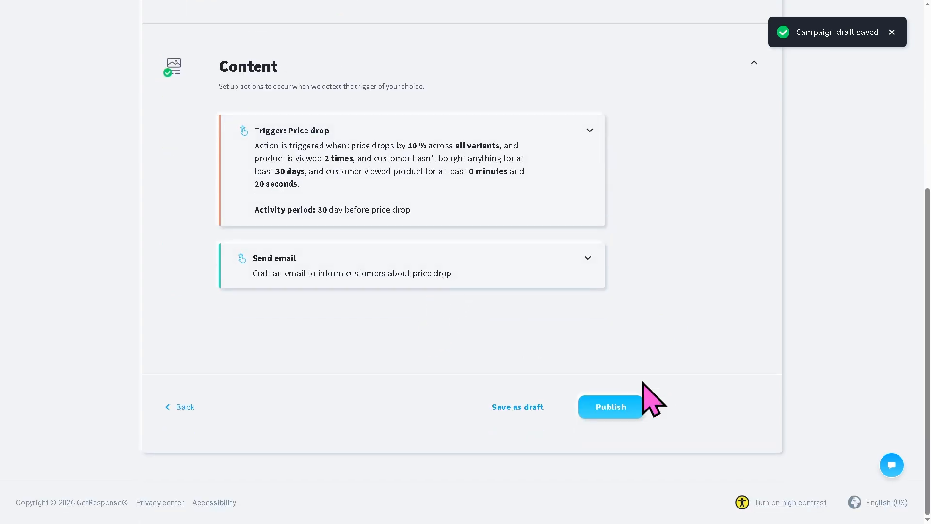
click(607, 418)
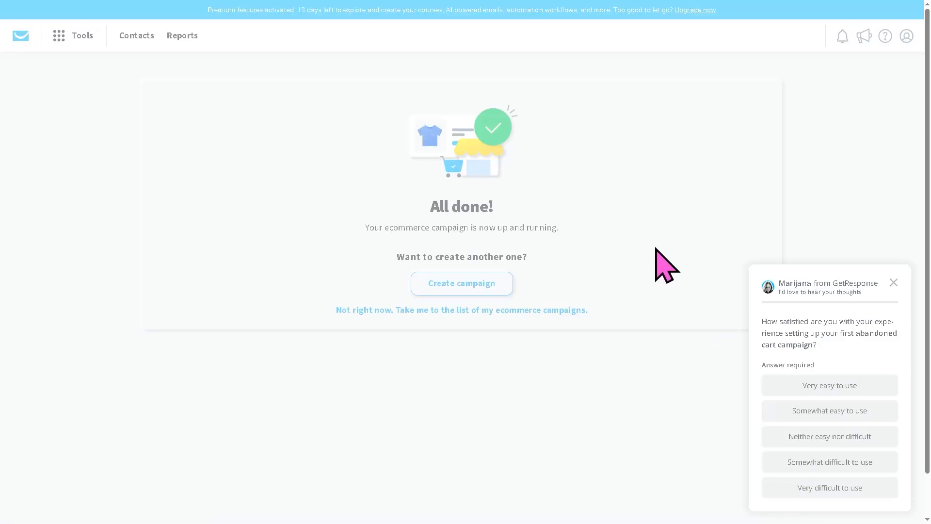
- Create an automation workflow from the "Welcome push message" template
click(58, 40)
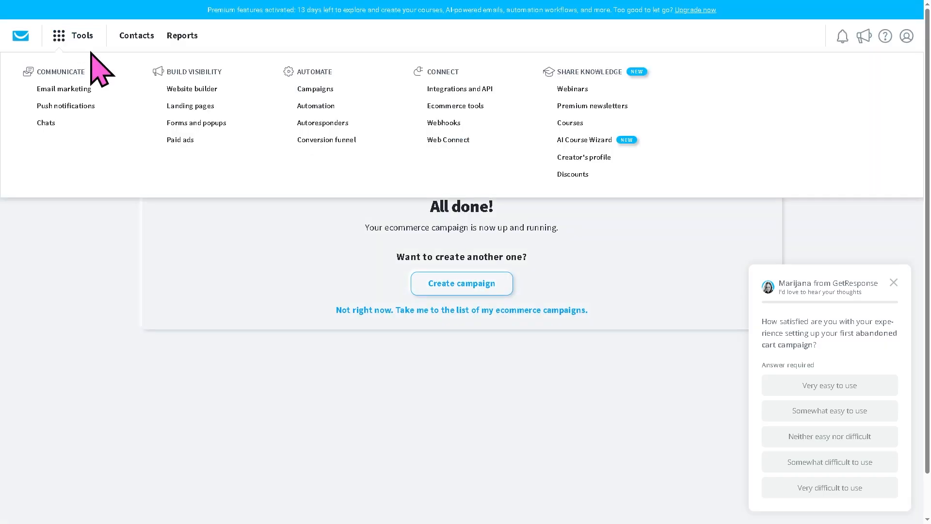
click(334, 108)
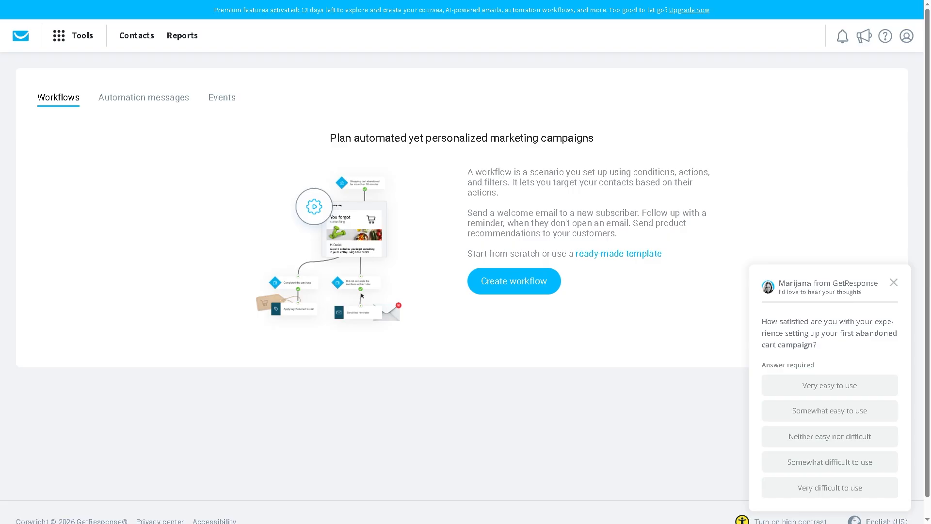
click(529, 284)
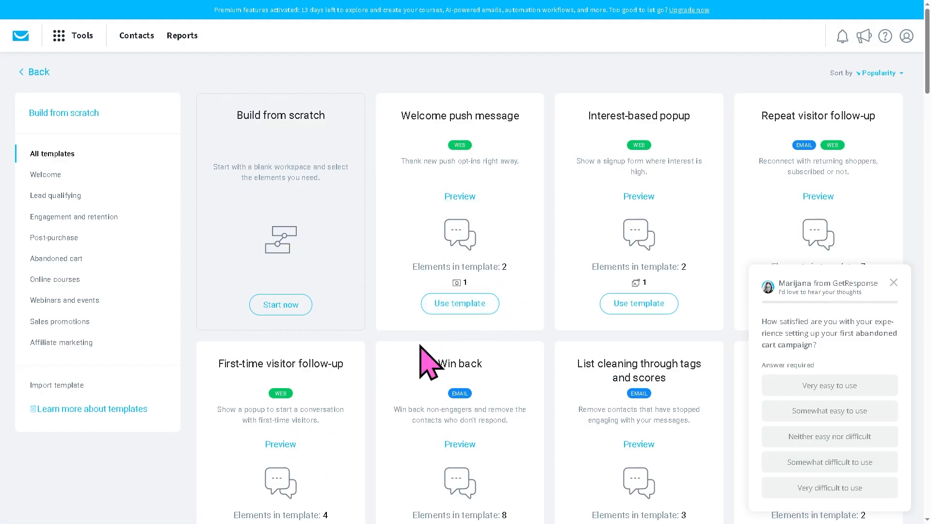
click(459, 306)
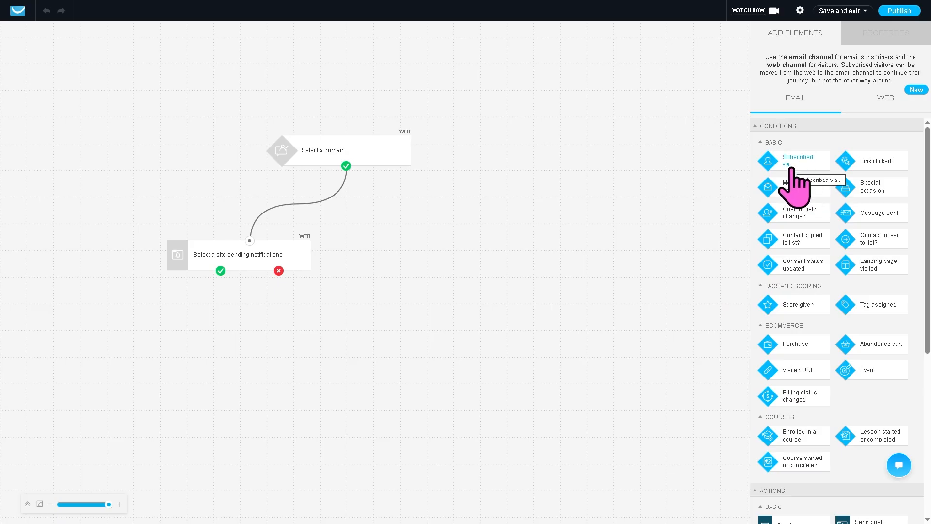
- Look through the available email conditions, actions and filters, and submit the workflow for publishing with its default schedule settings
scroll(865, 385, down, 2)
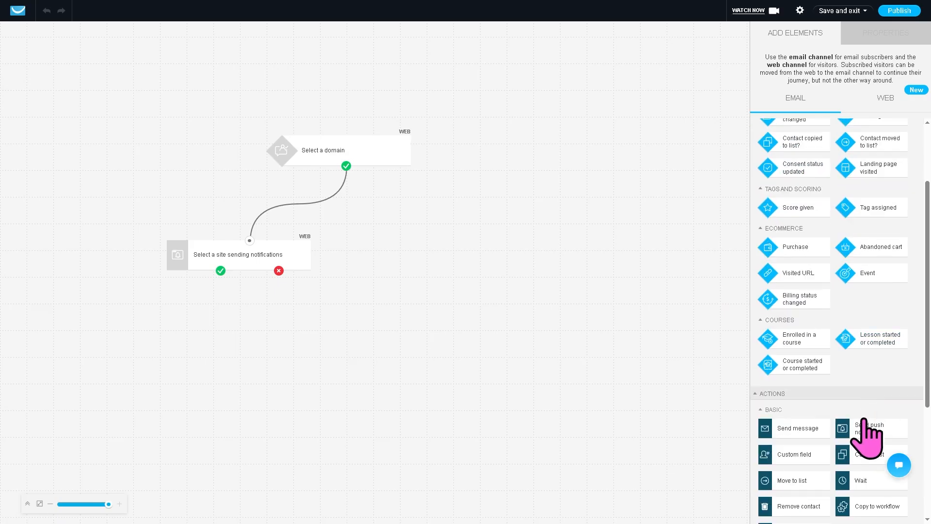
scroll(814, 444, down, 1)
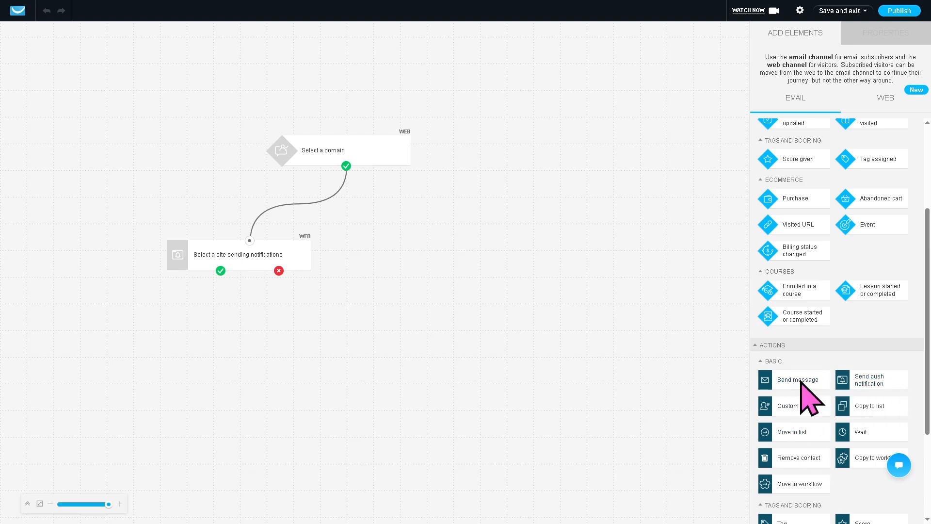
scroll(834, 388, down, 3)
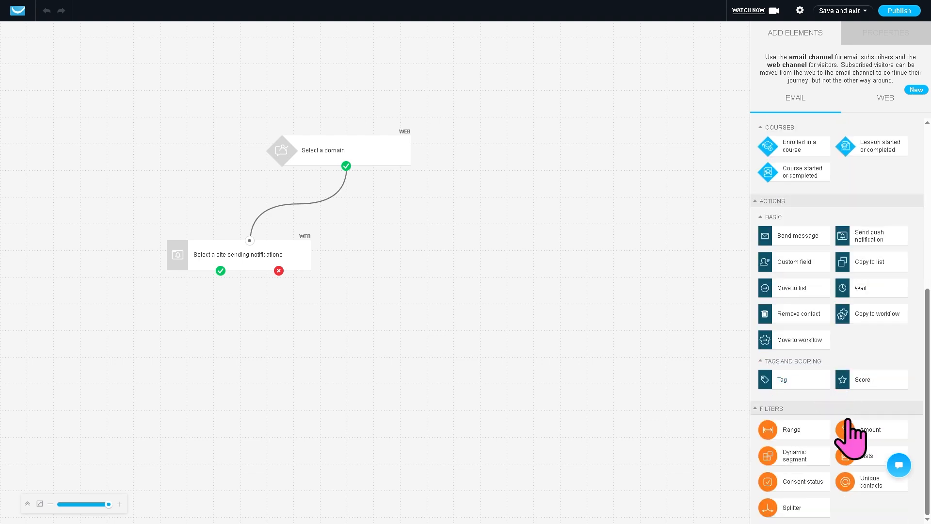
scroll(917, 165, up, 2)
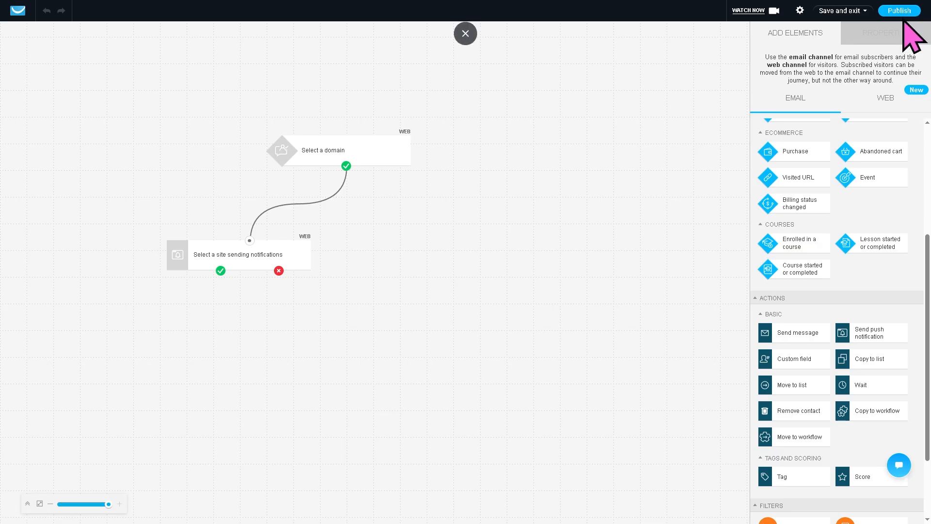
click(903, 9)
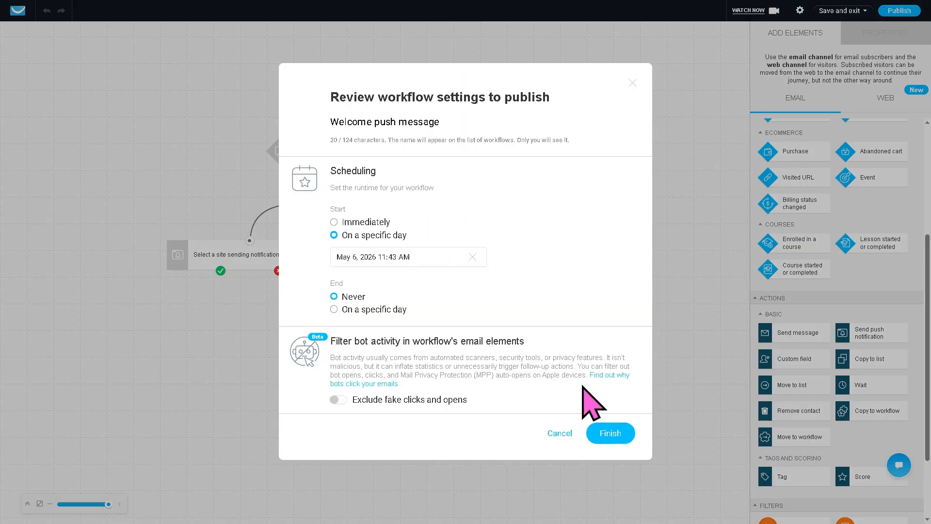
click(613, 433)
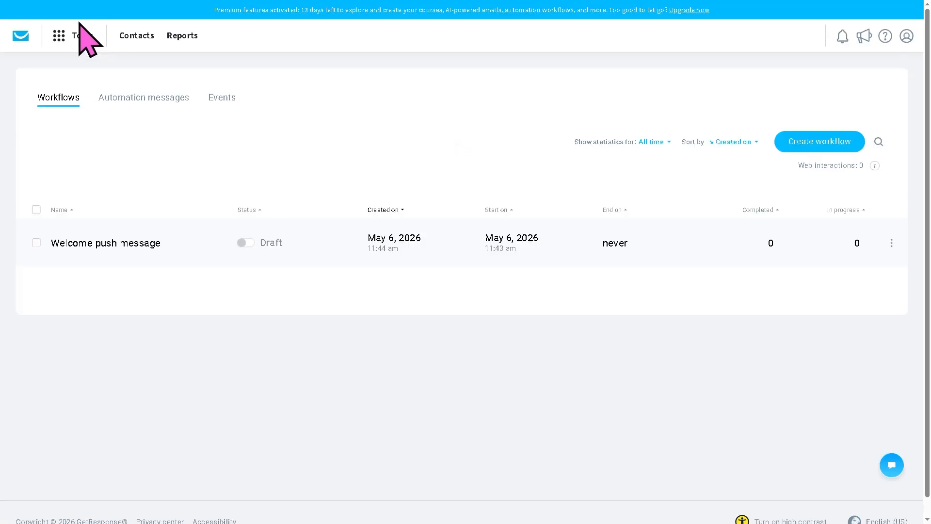
- Start a new autoresponder using the AI creation option and dismiss the introduction
click(59, 36)
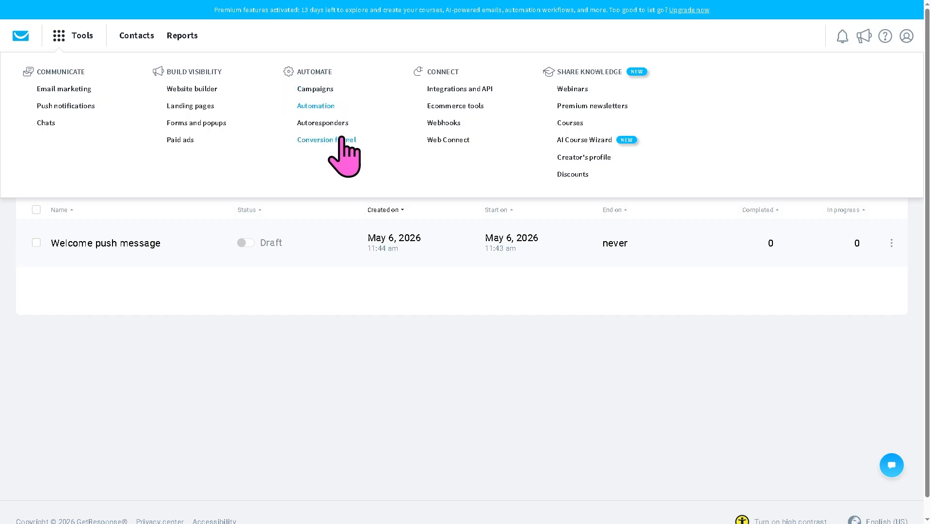
click(326, 125)
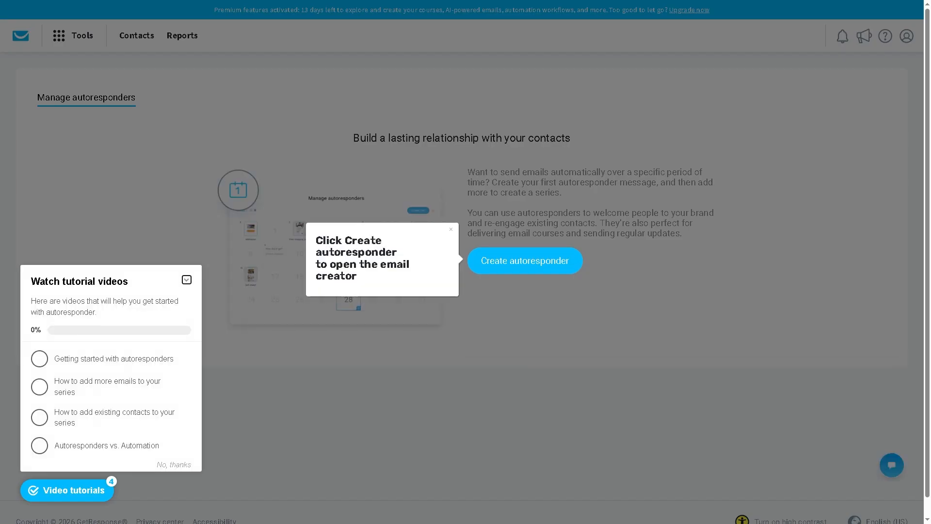
click(554, 265)
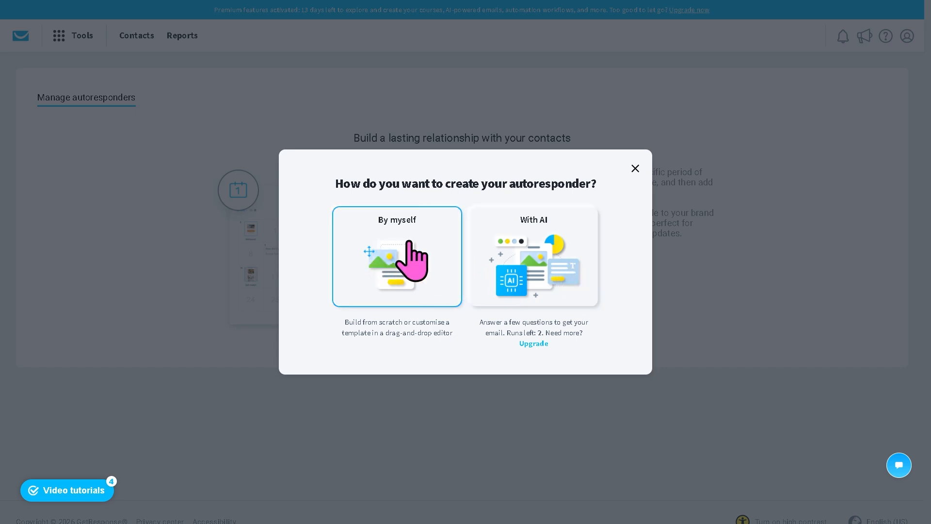
click(575, 239)
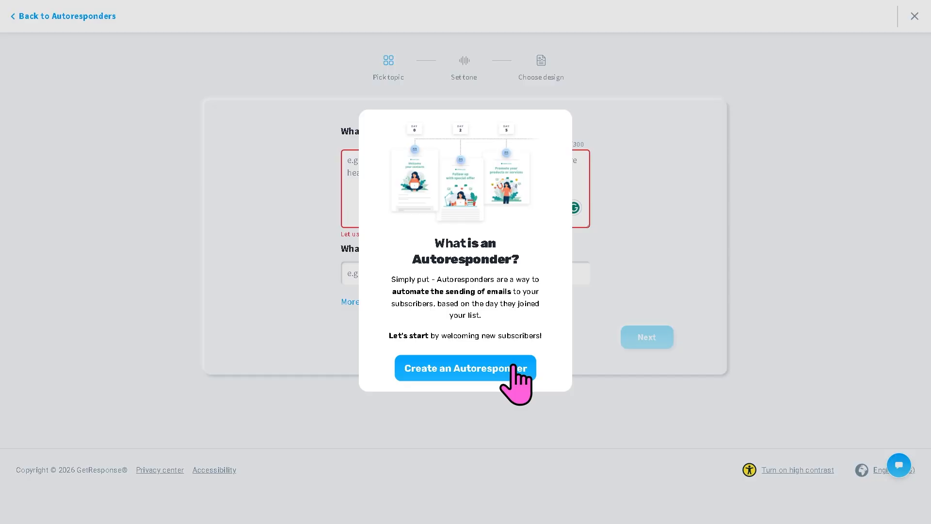
click(514, 366)
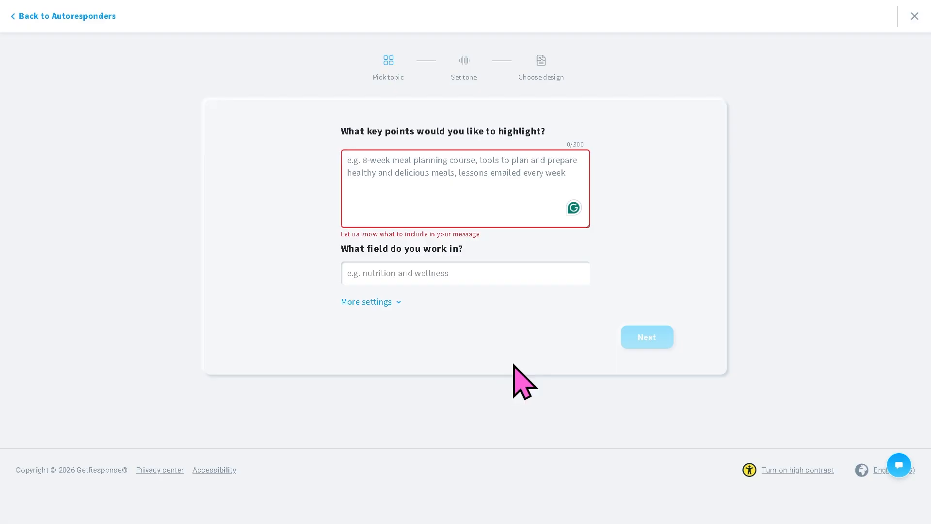
- Enter "GetResponse Full Tutorial" as the email's key points and choose "Arts & Entertainment" as the field of work
click(471, 166)
text(GetResponse Full Tutorial)
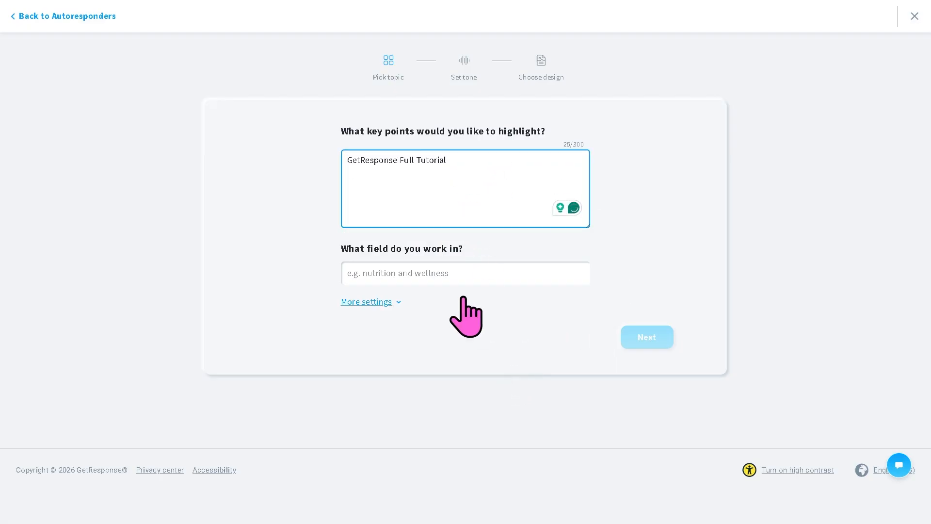
click(485, 275)
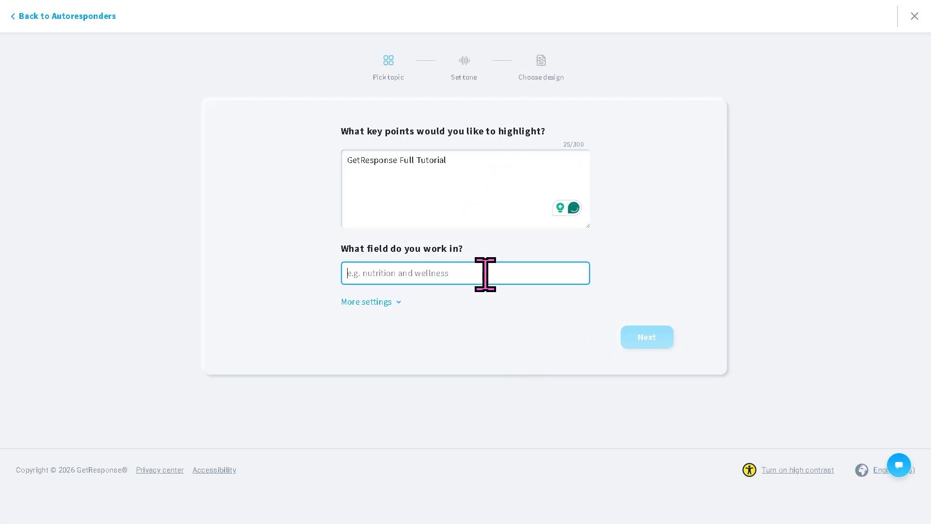
text(Arti)
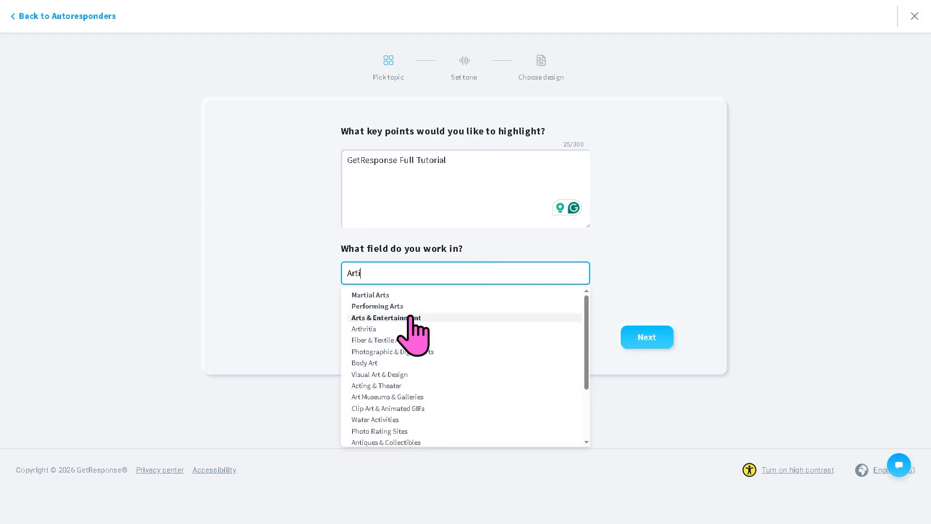
click(407, 318)
click(660, 341)
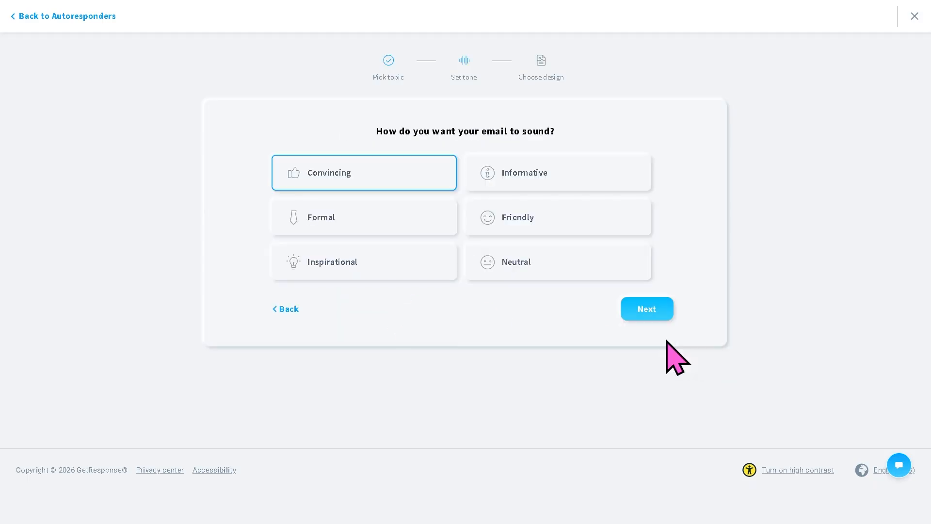
- Generate the autoresponder email with the Convincing tone, Text only layout and Dark color palette
click(646, 311)
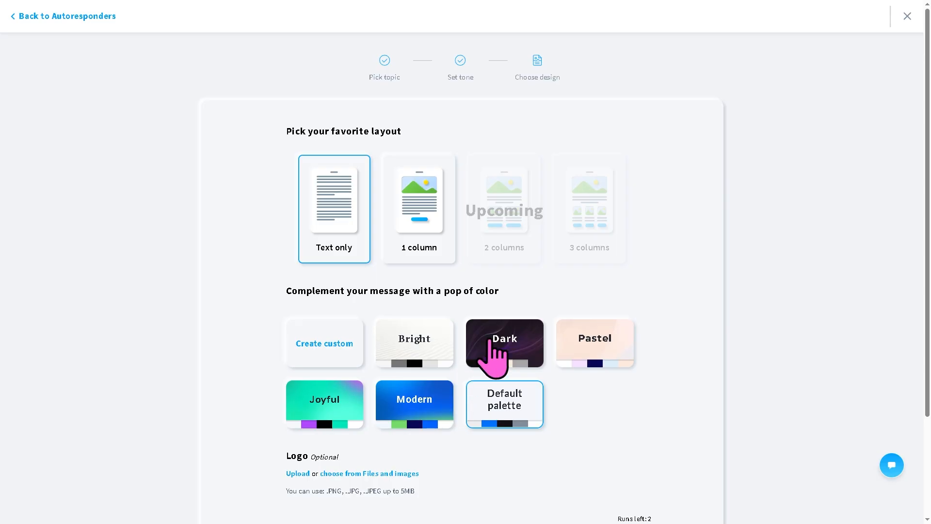
scroll(490, 345, down, 1)
click(501, 290)
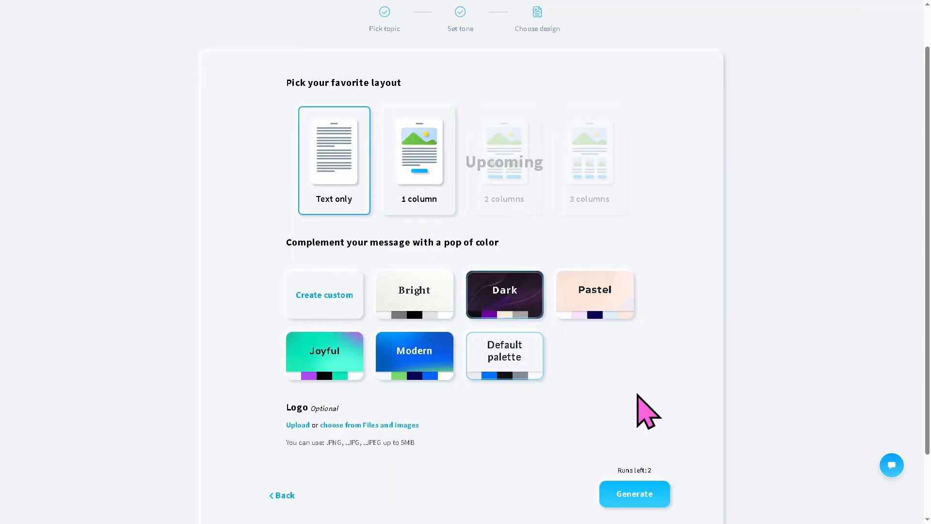
click(655, 497)
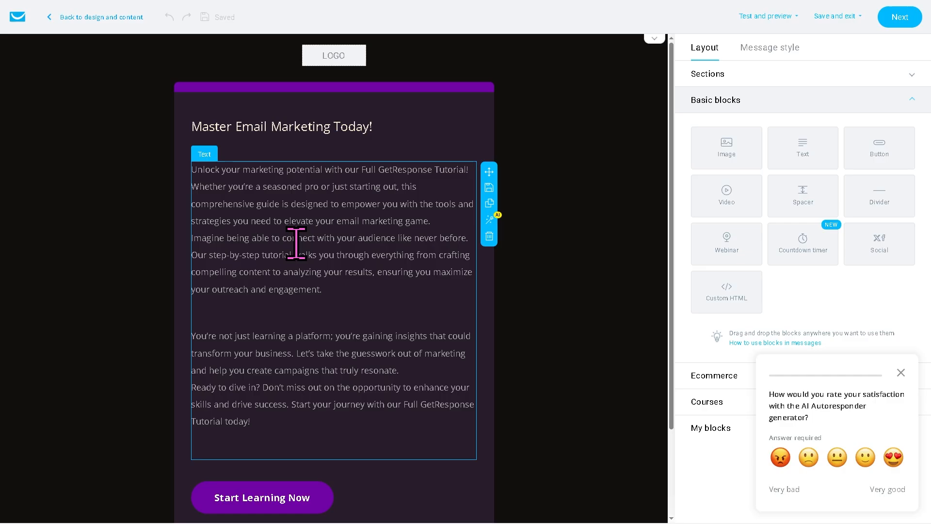
- Accept the generated email design and name the autoresponder "GetResponse Full Tutorial"
click(333, 208)
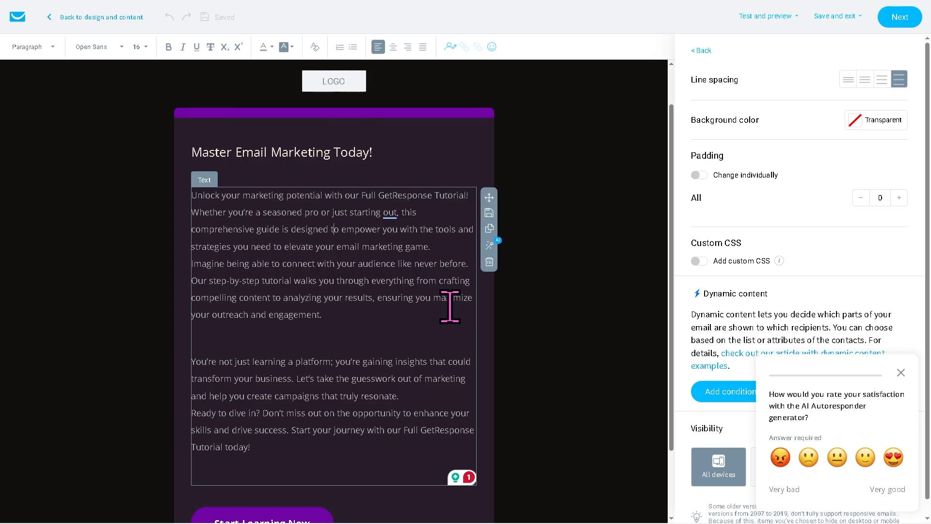
scroll(449, 308, down, 2)
click(914, 20)
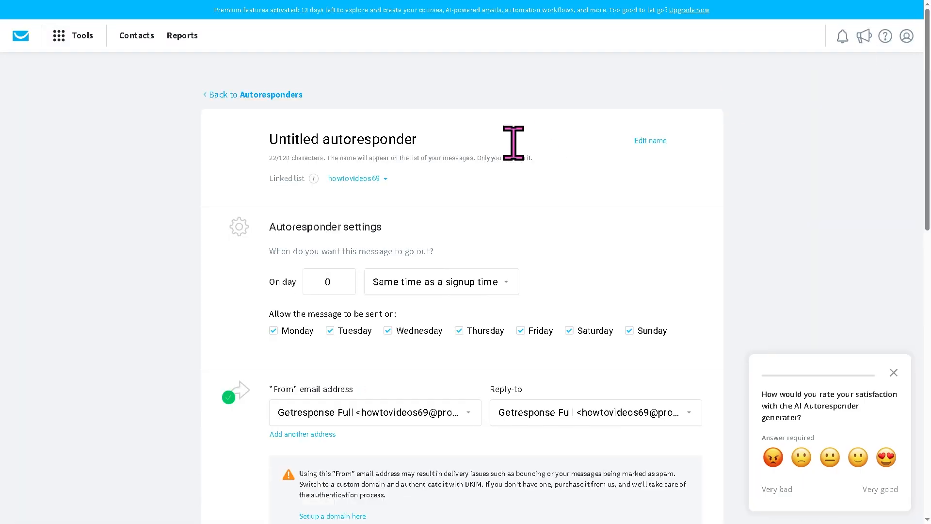
key(ctrl+a)
text(GetResponse Full Tutorial)
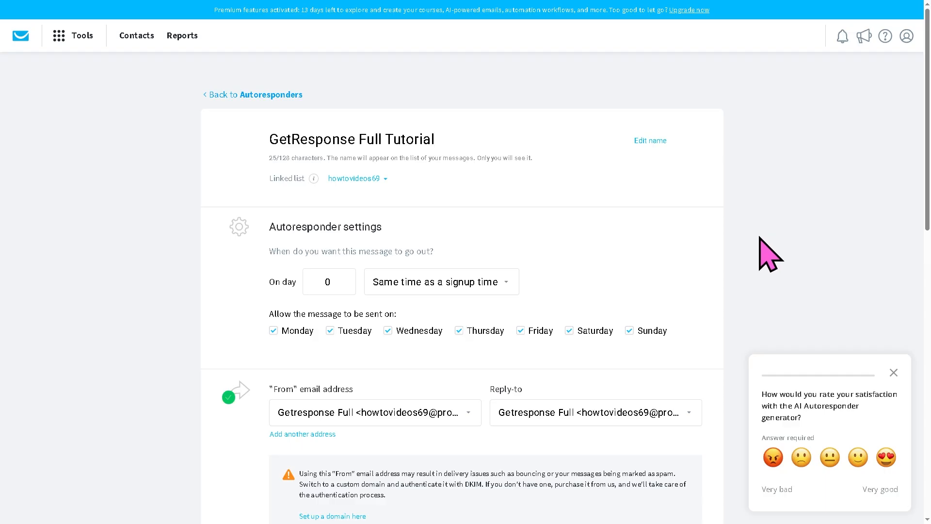
- Publish the autoresponder and also send it immediately to the contact who is further down the cycle
scroll(771, 255, down, 10)
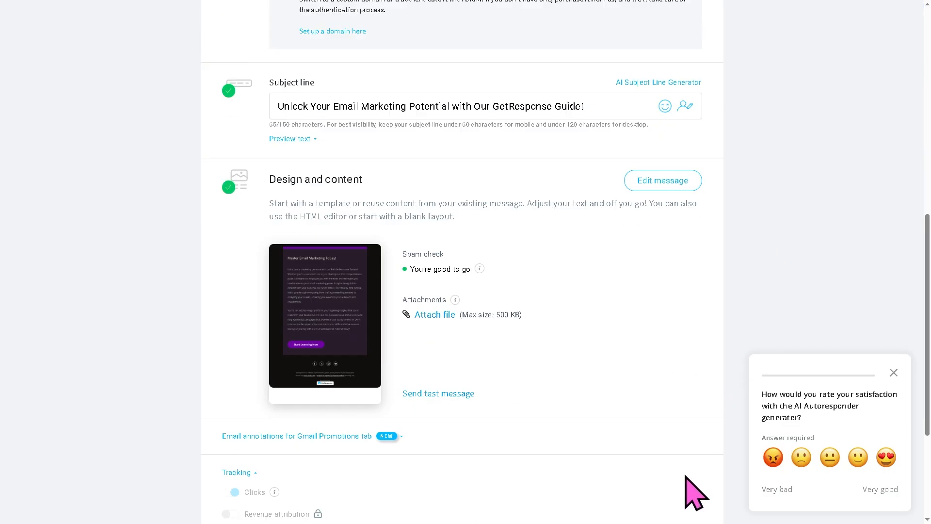
scroll(688, 494, down, 2)
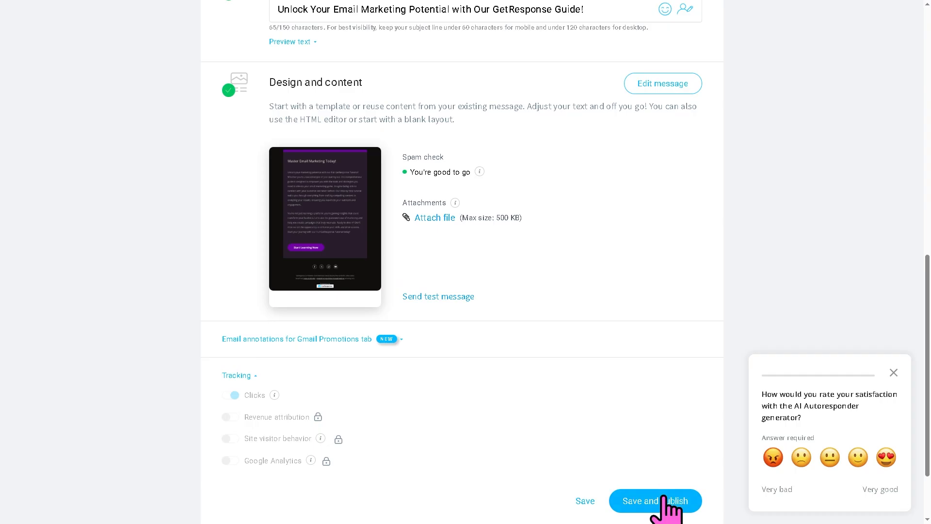
click(662, 499)
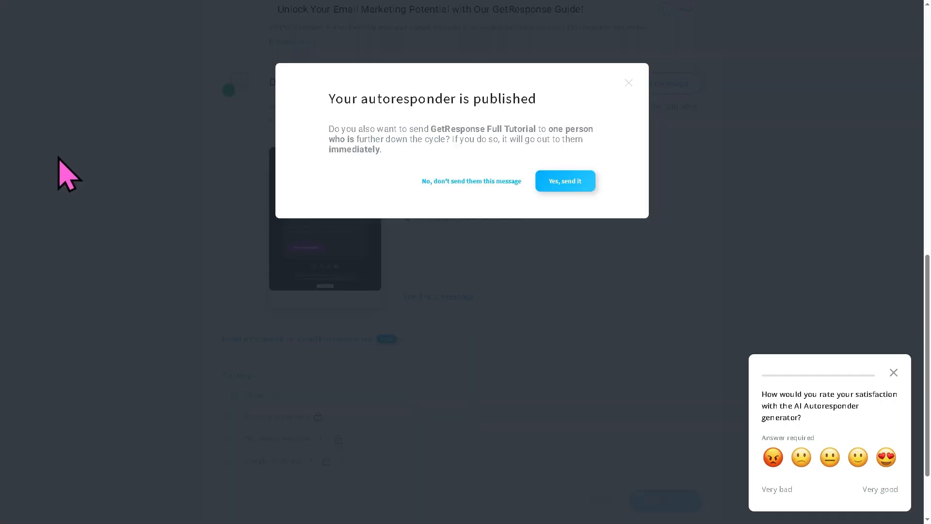
click(565, 179)
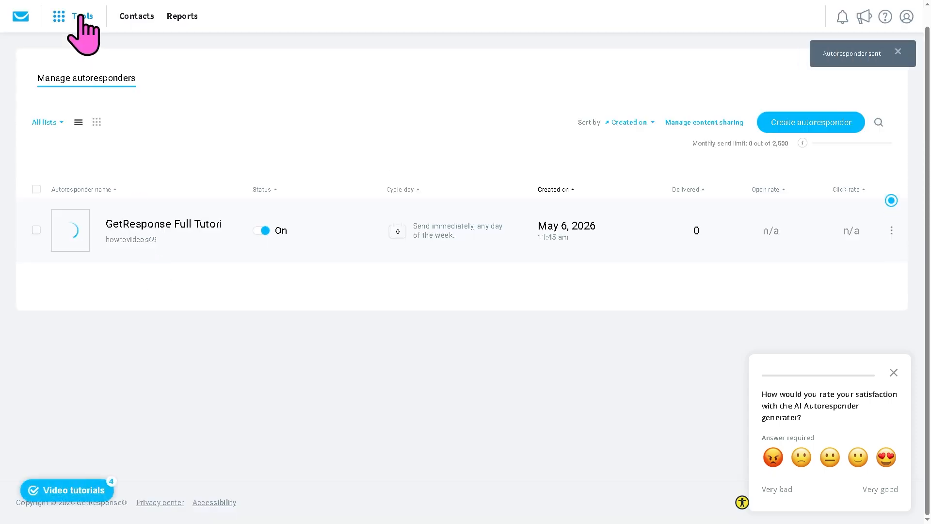
- Create a lead magnet conversion funnel named "GetResponse Full Tutorial"
click(59, 19)
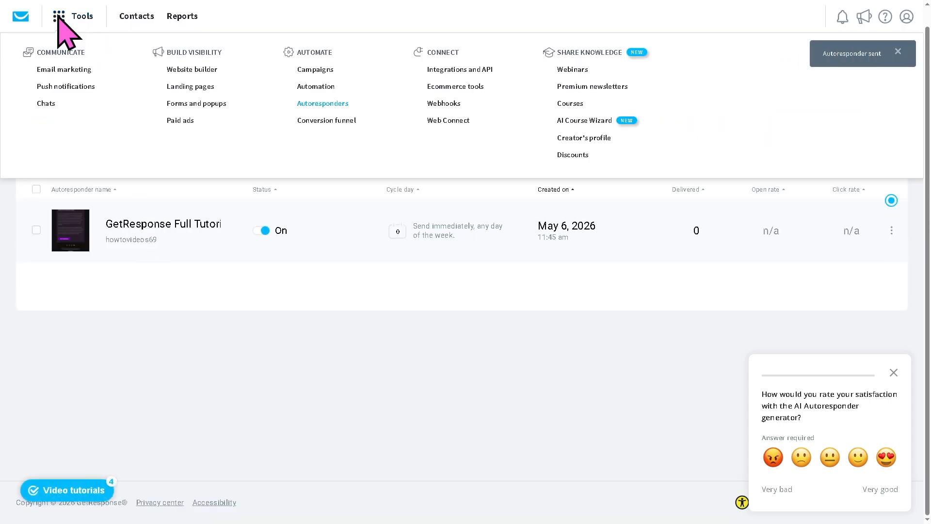
click(339, 121)
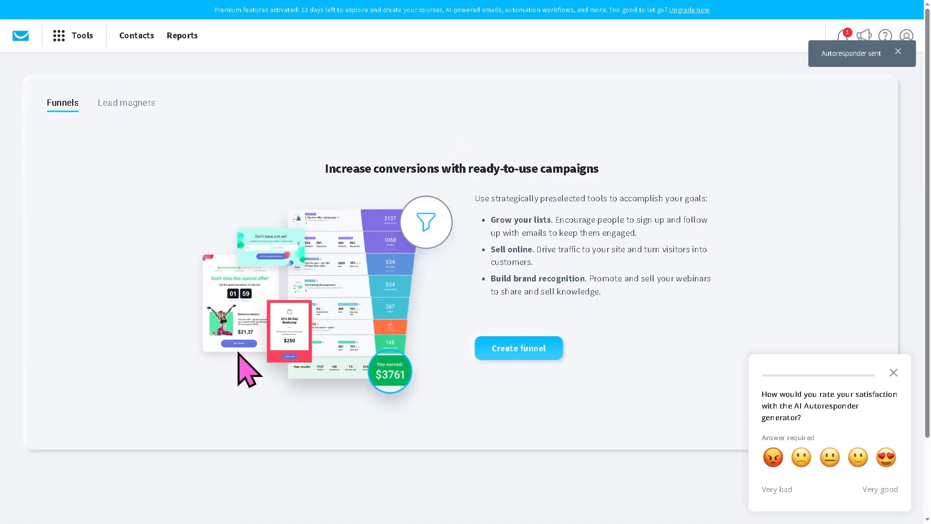
click(529, 349)
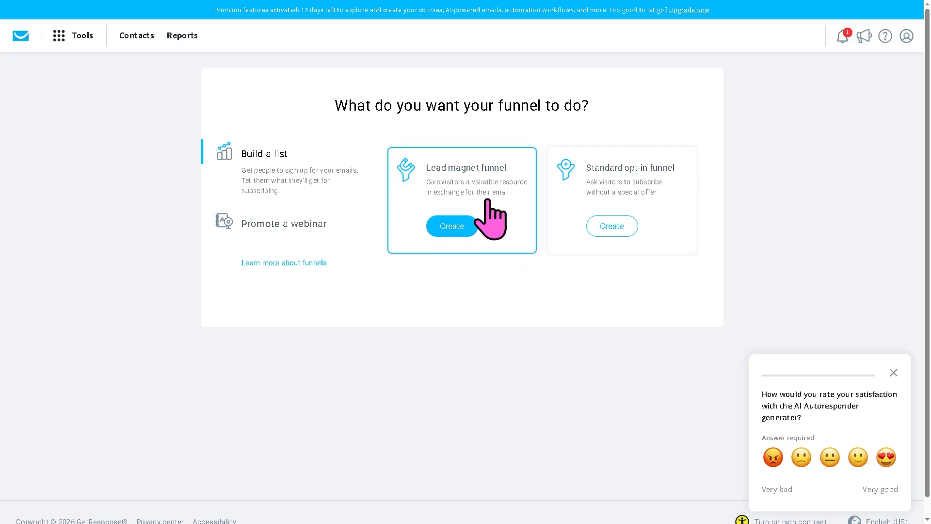
click(457, 227)
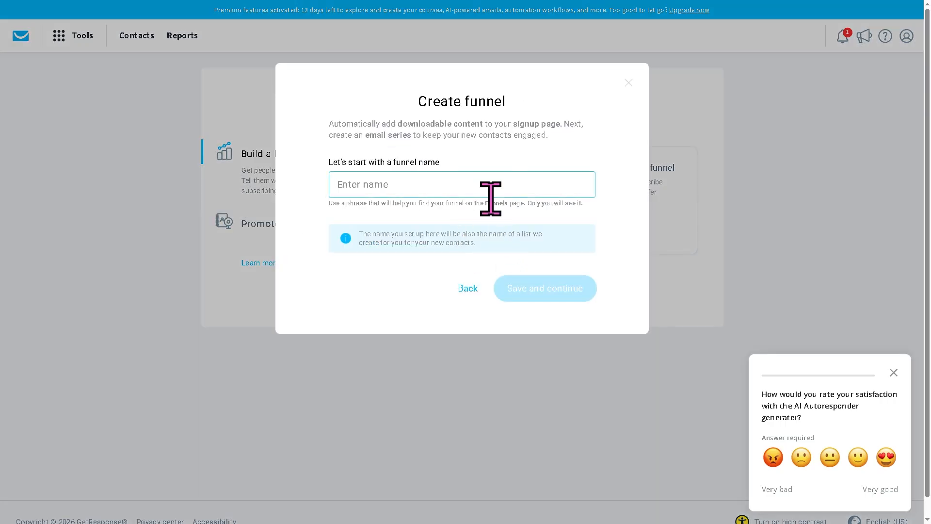
text(GetResponse Full Tutorial)
click(573, 293)
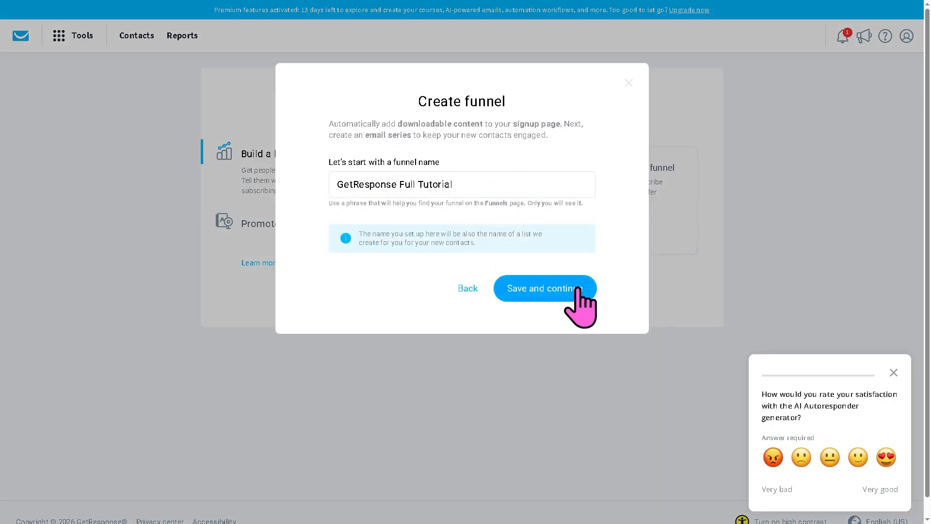
click(532, 288)
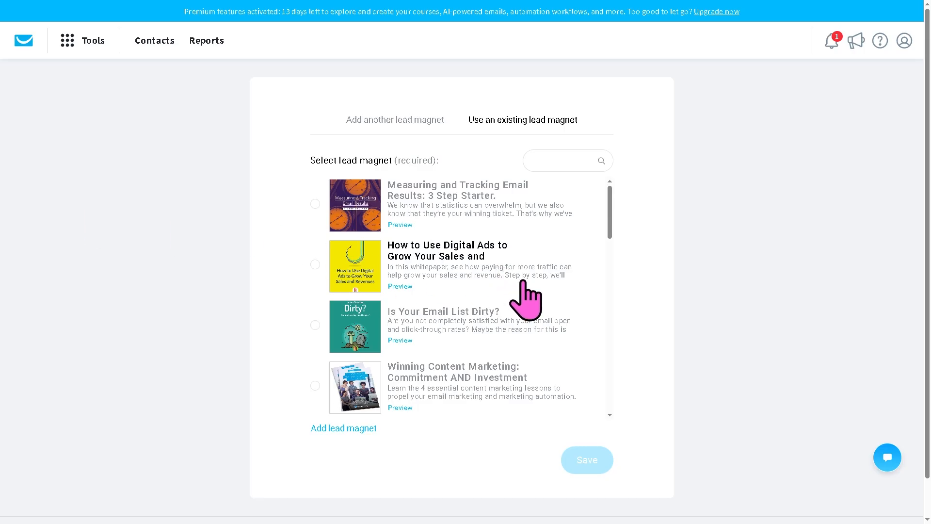
- Choose the existing lead magnet "Think Like Your Audience: 9 Conversion Triggers." for the funnel and save it
scroll(520, 281, down, 1)
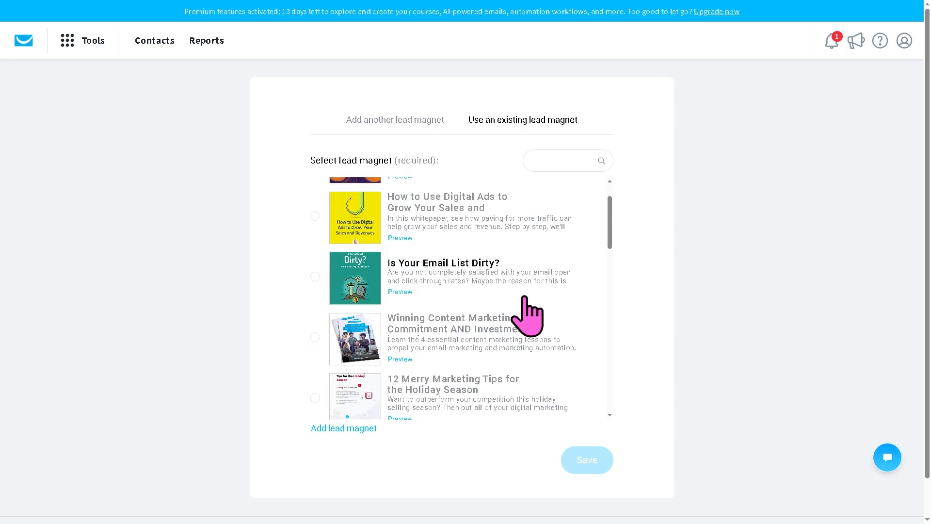
scroll(525, 298, down, 3)
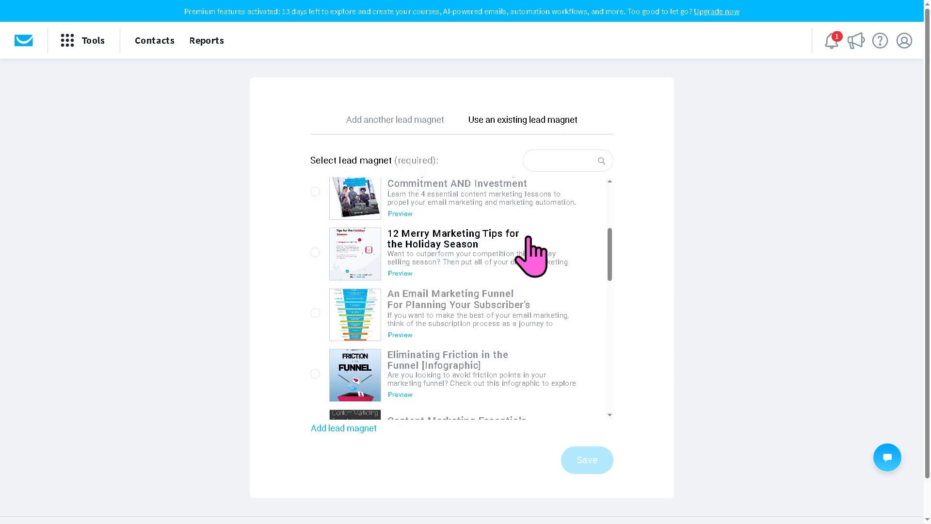
scroll(514, 264, down, 3)
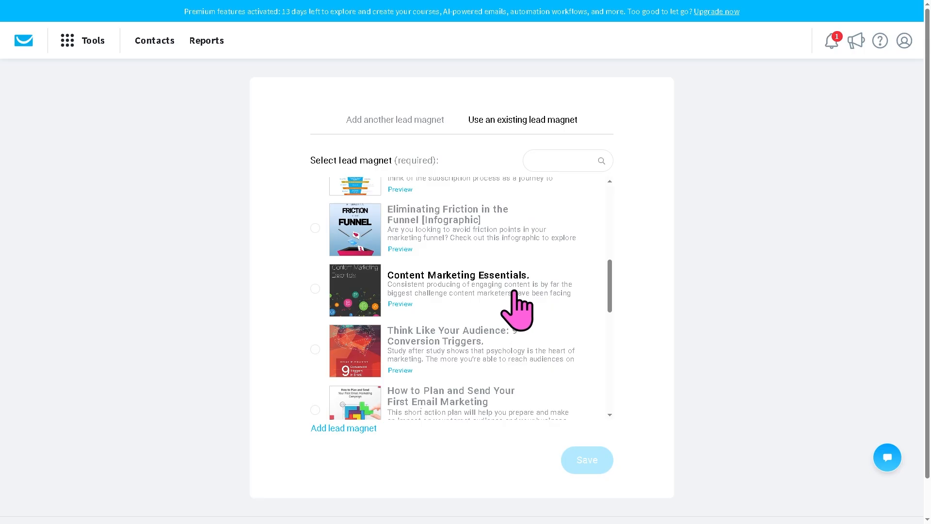
scroll(521, 306, down, 2)
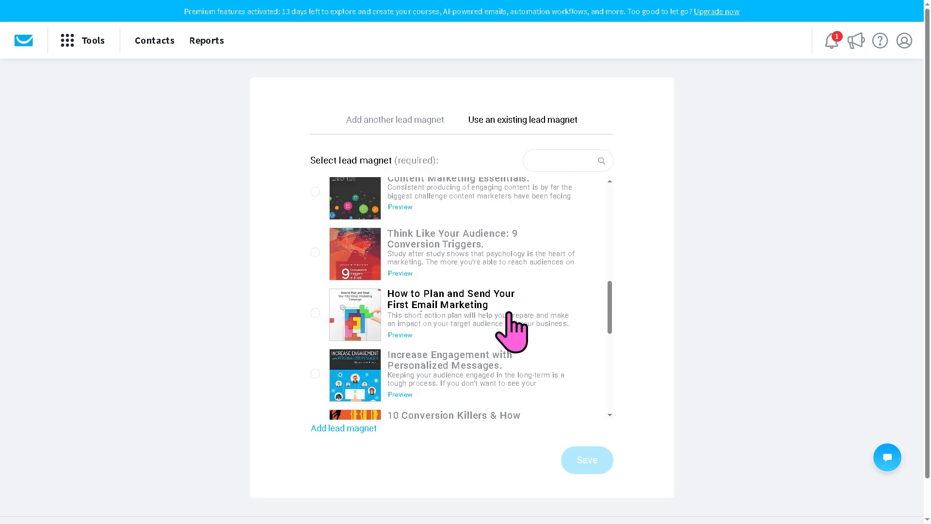
scroll(526, 320, down, 3)
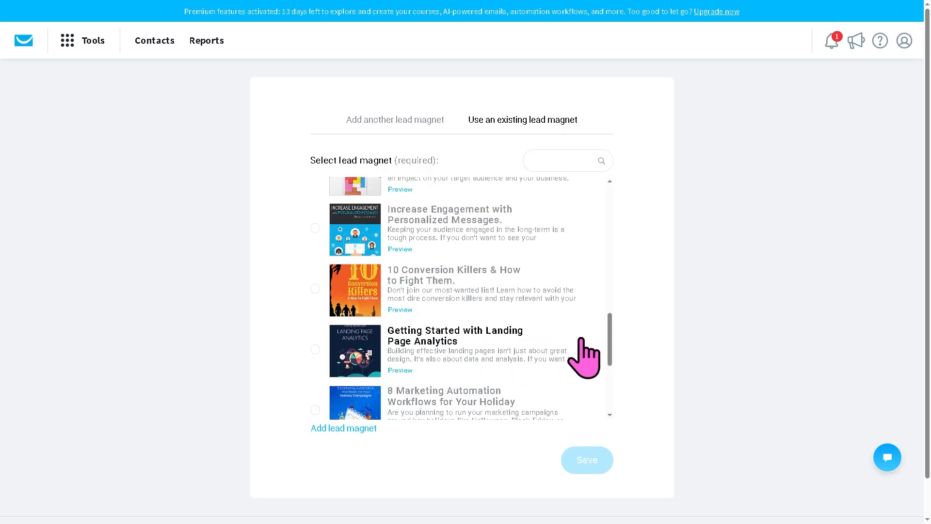
drag(612, 348, 609, 306)
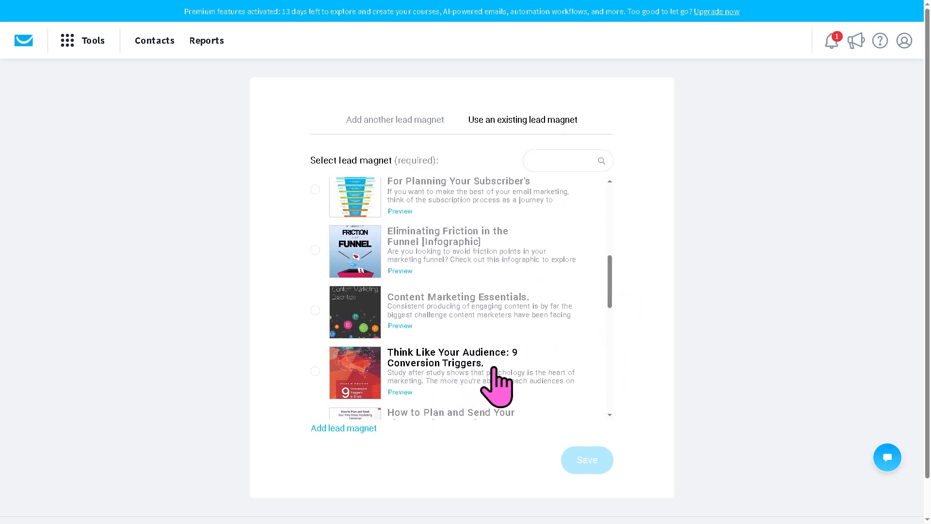
click(464, 374)
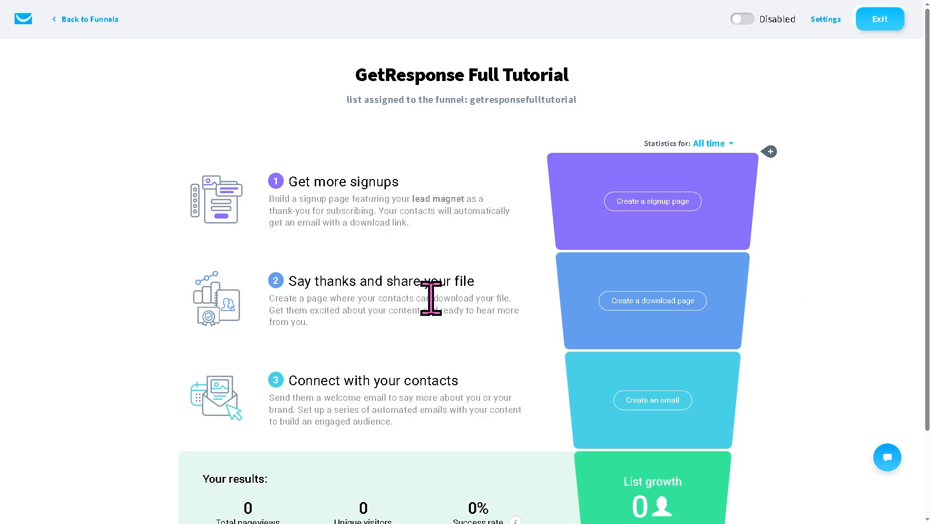
- Review the funnel stages and the templates offered for its signup page, and return to the funnel overview
click(662, 301)
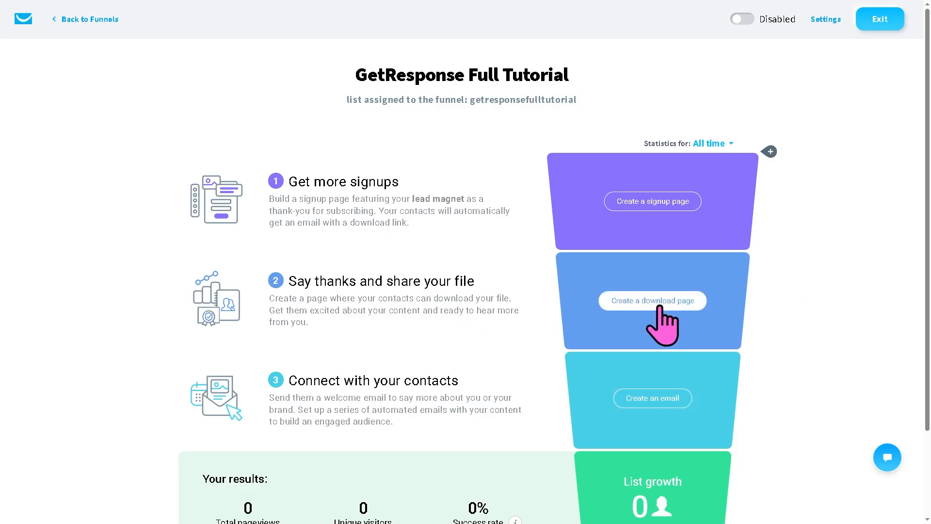
scroll(487, 303, down, 1)
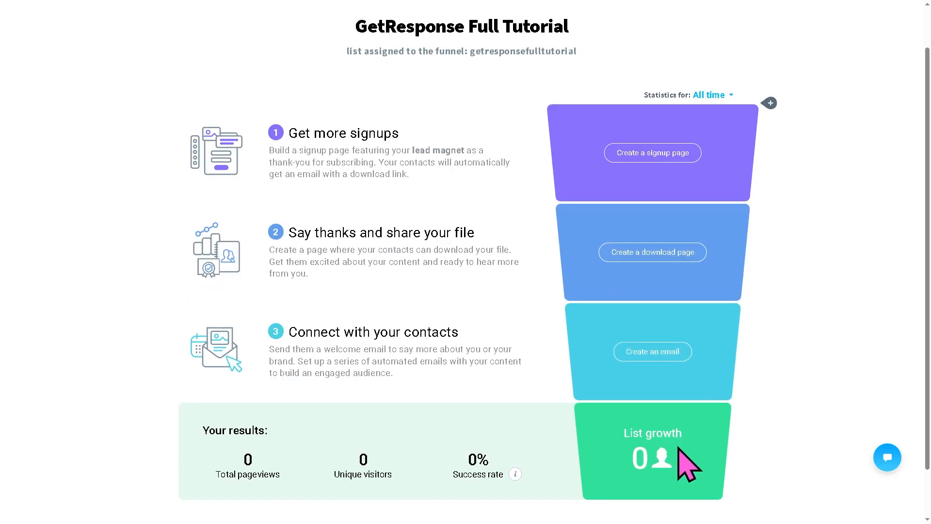
scroll(530, 401, down, 2)
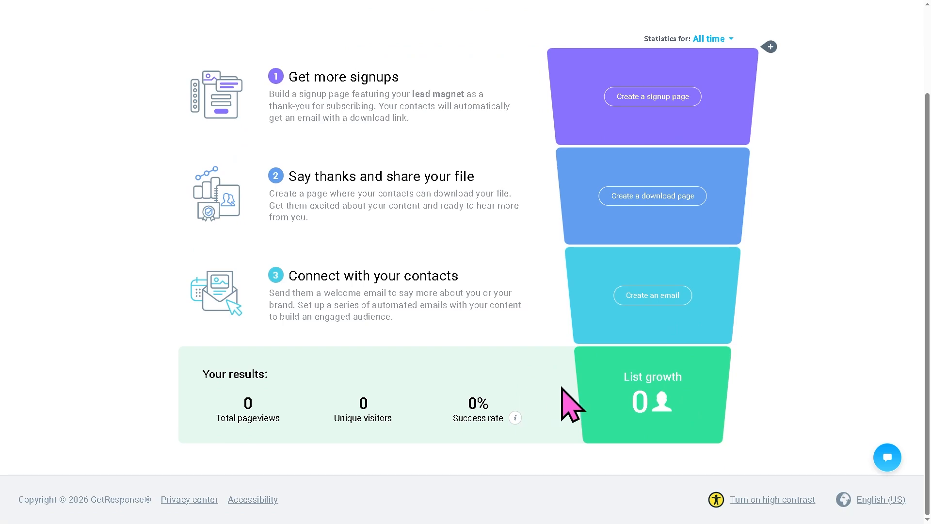
scroll(636, 391, up, 1)
click(675, 148)
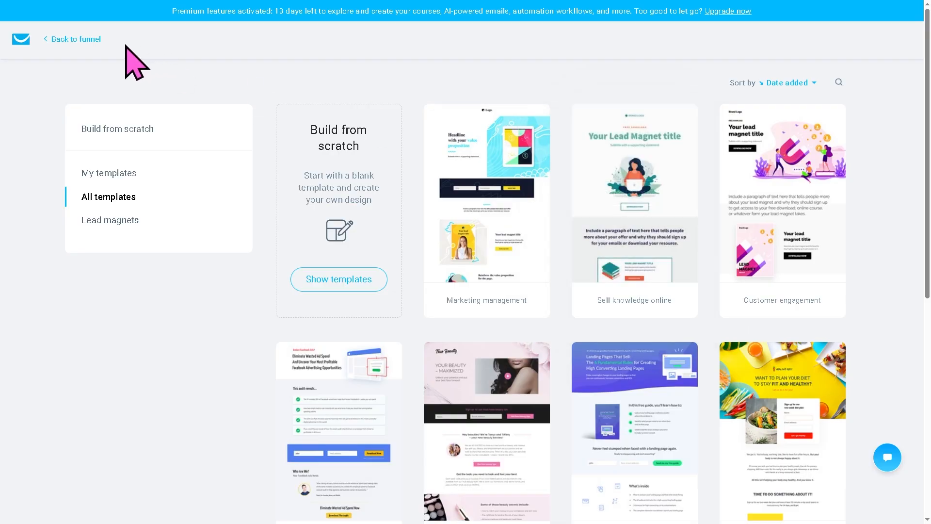
click(80, 40)
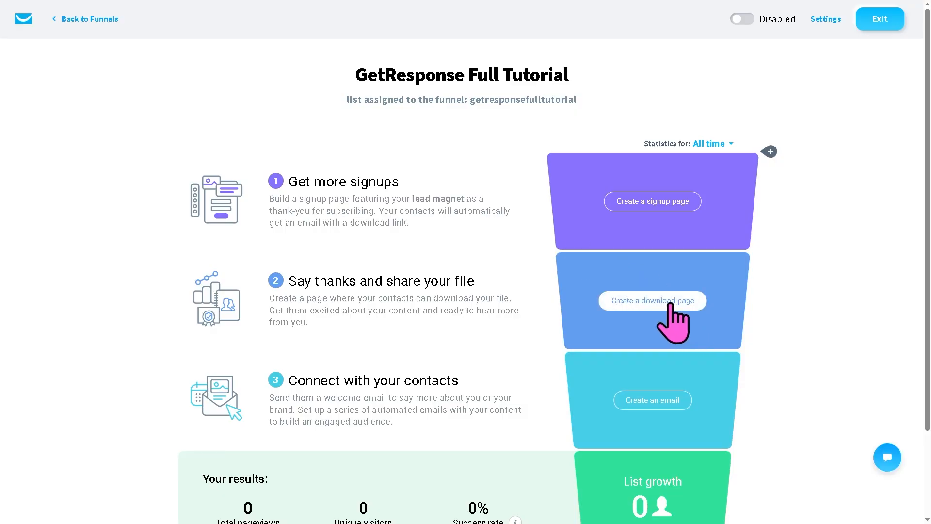
- Examine the templates offered for the funnel's download page and return to the funnel overview
click(669, 302)
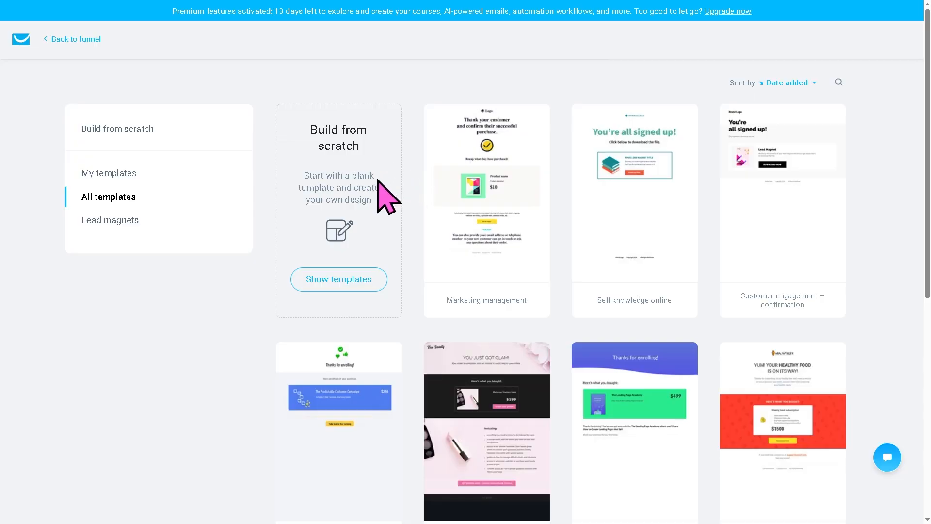
scroll(626, 315, down, 1)
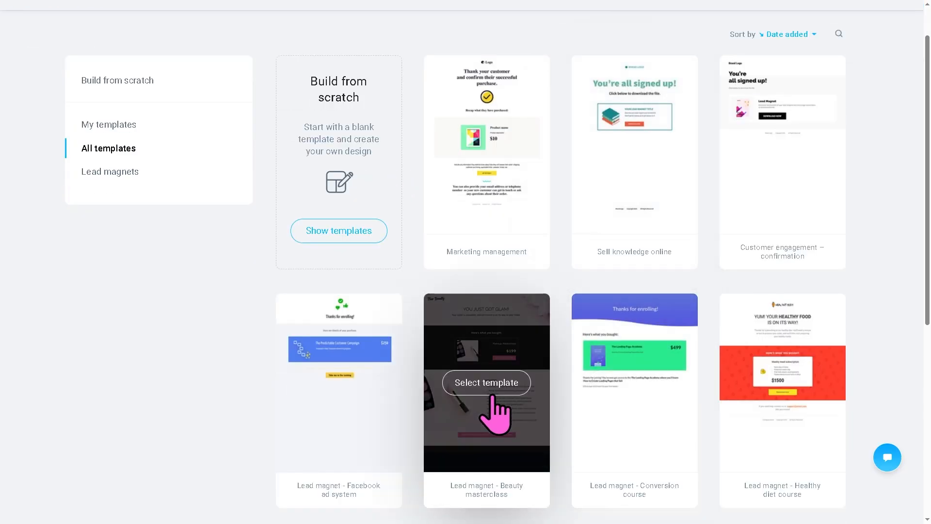
scroll(502, 395, up, 1)
click(83, 40)
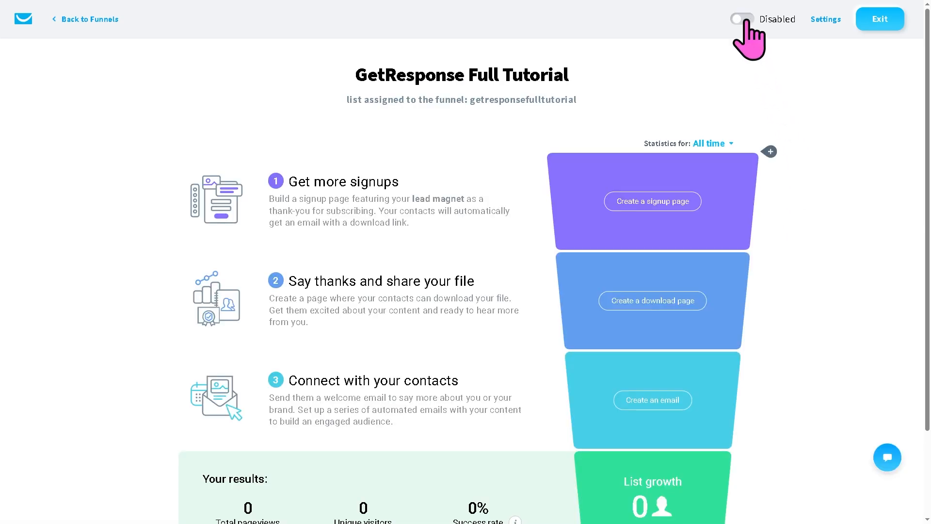
- Save the funnel settings as they are and go back to the list of funnels
click(826, 19)
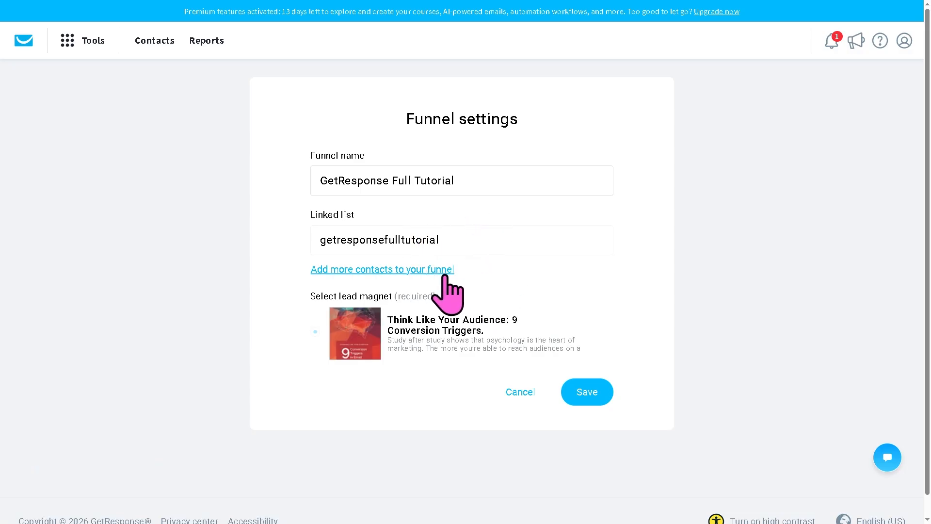
click(588, 392)
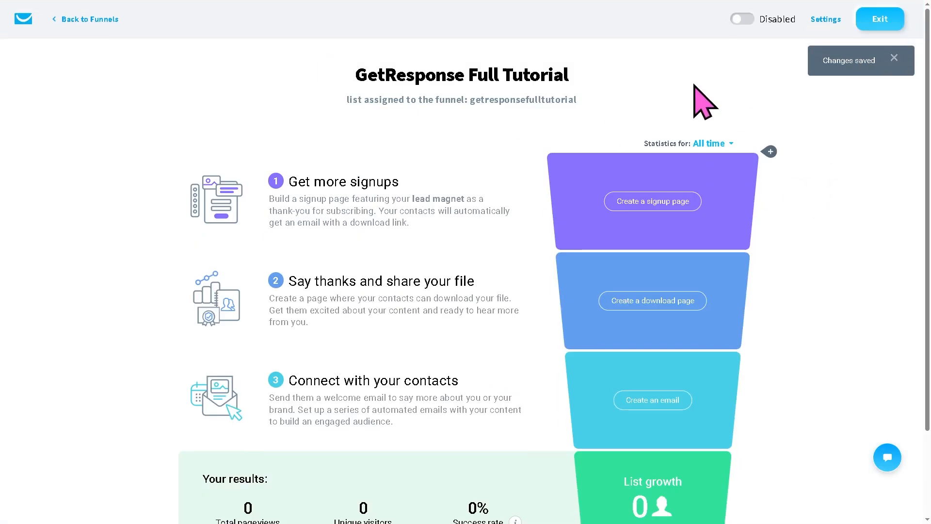
click(107, 19)
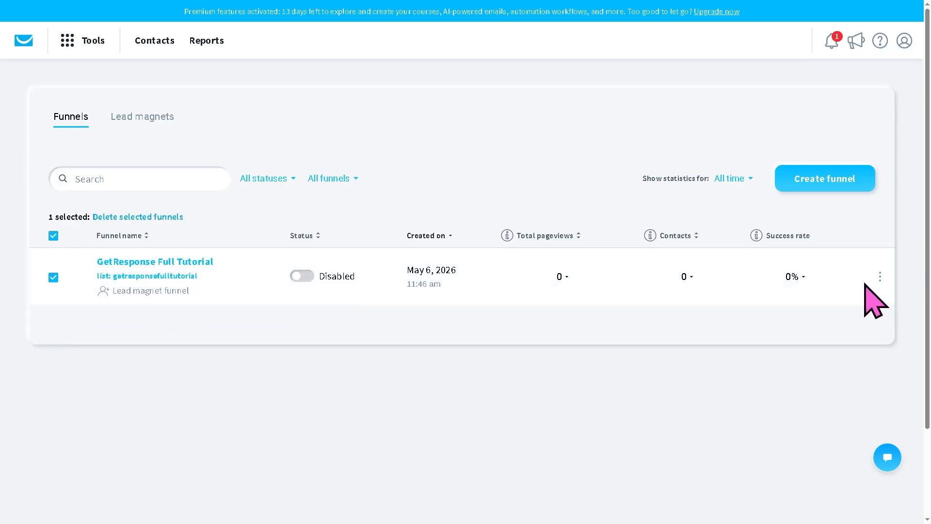
click(880, 278)
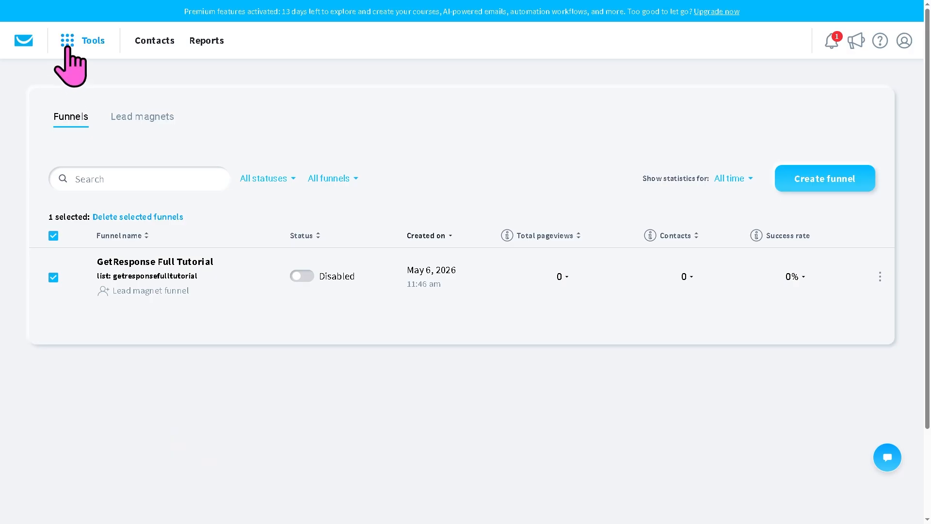
- Open Integrations and API and review the Zapier, API, Callback, Custom apps, Connected apps and Product feeds sections
click(68, 47)
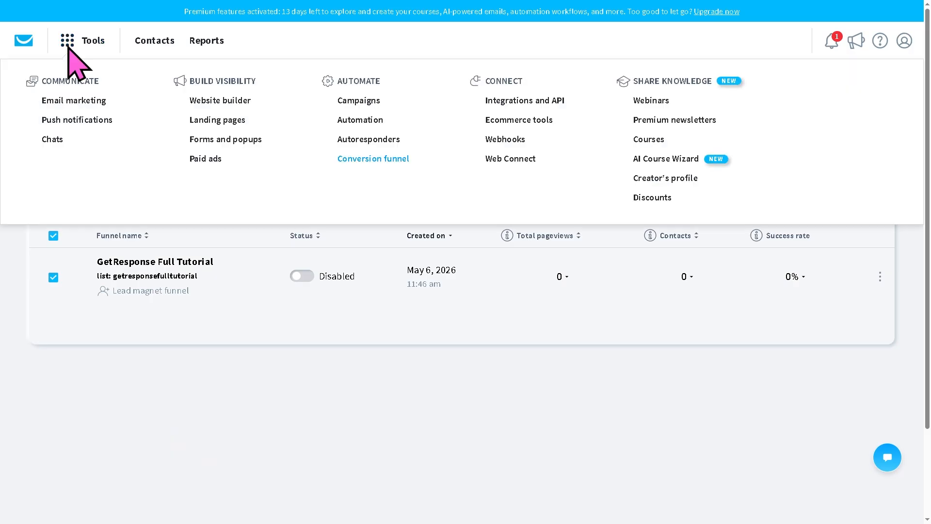
click(523, 103)
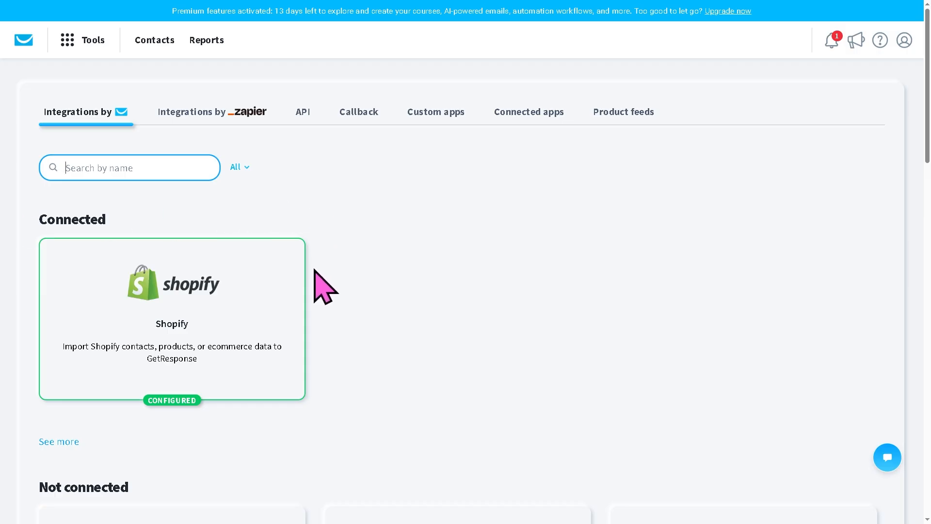
mouse_move(237, 338)
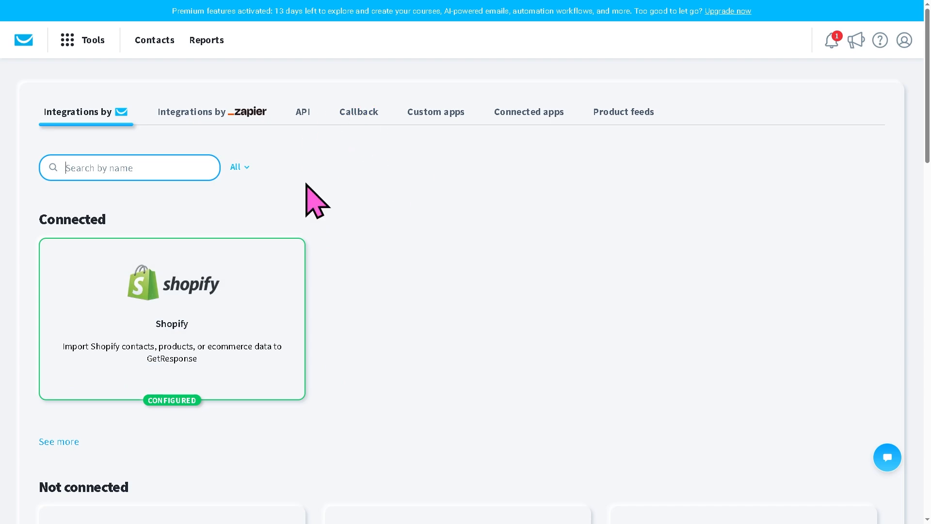
scroll(307, 184, down, 1)
click(209, 66)
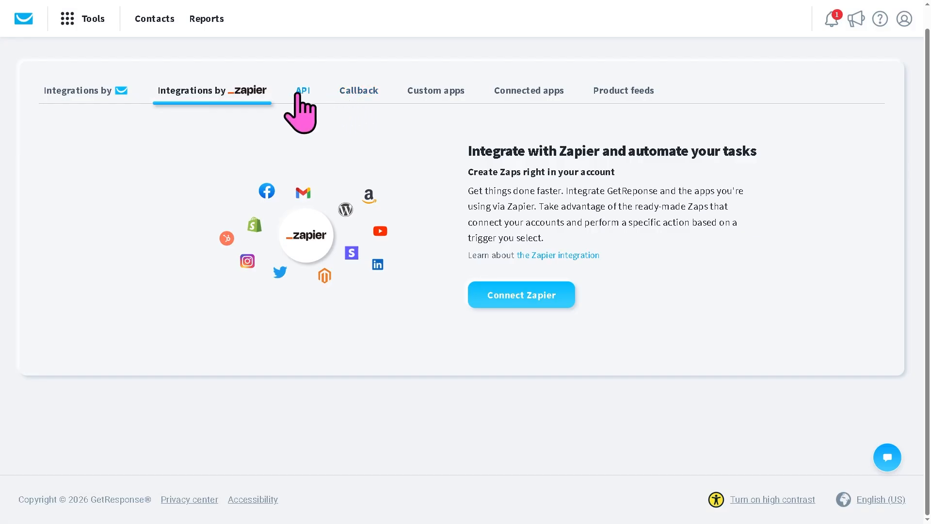
click(304, 92)
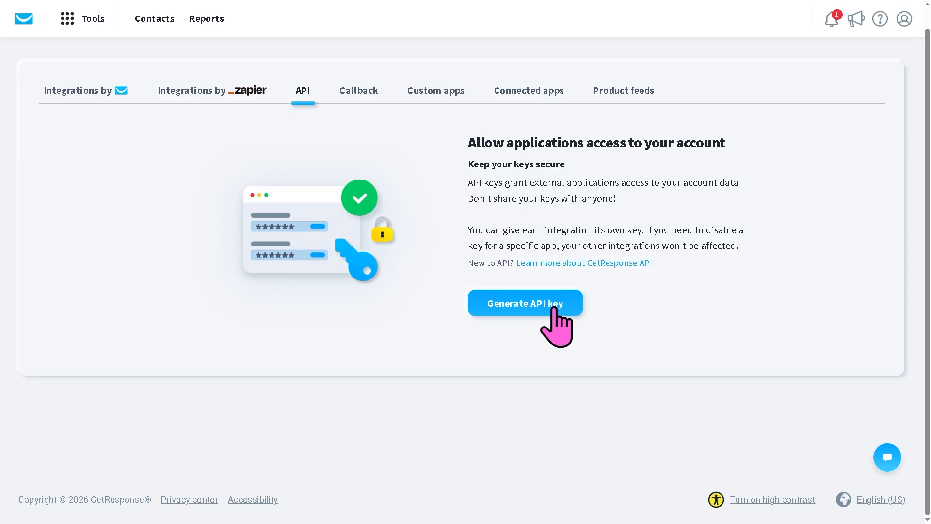
click(365, 92)
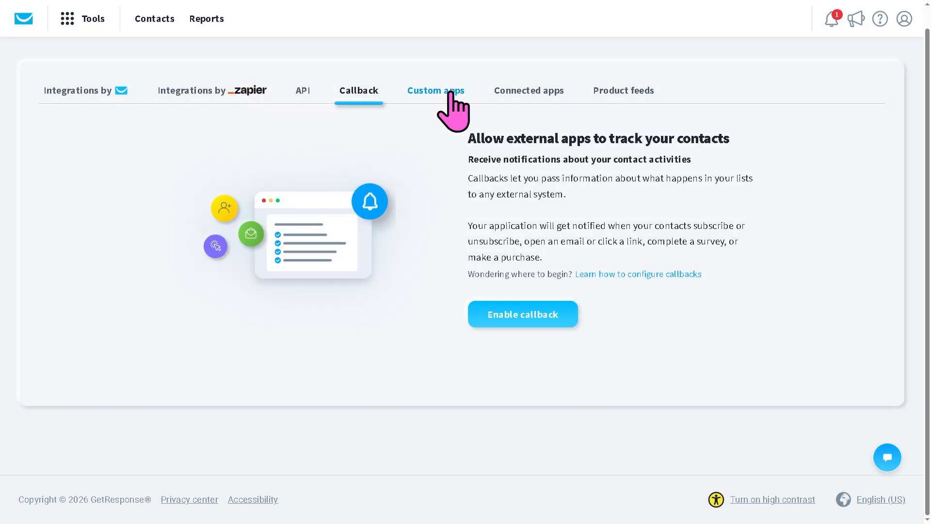
click(450, 95)
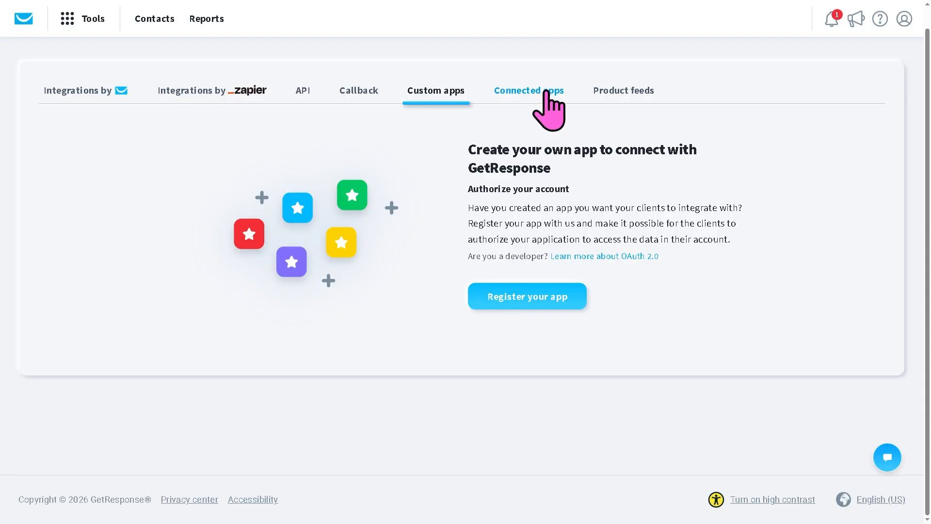
click(547, 92)
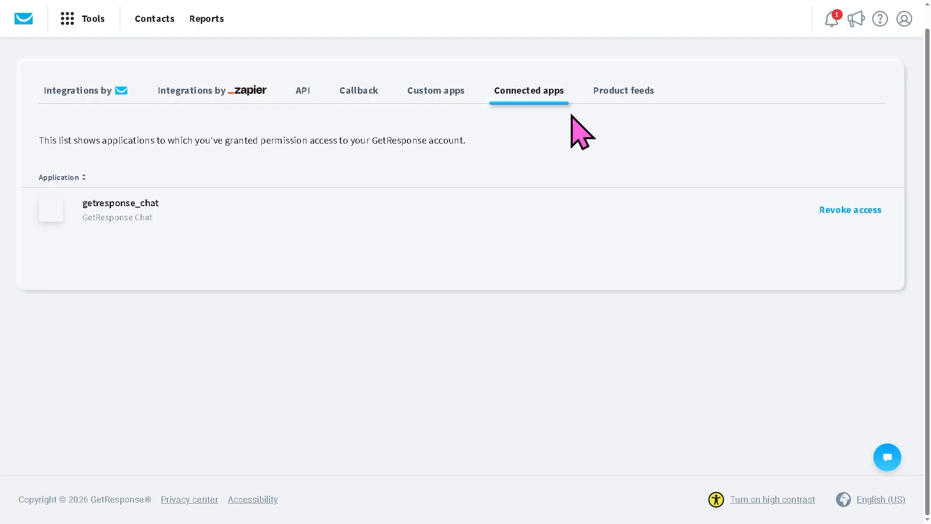
click(645, 95)
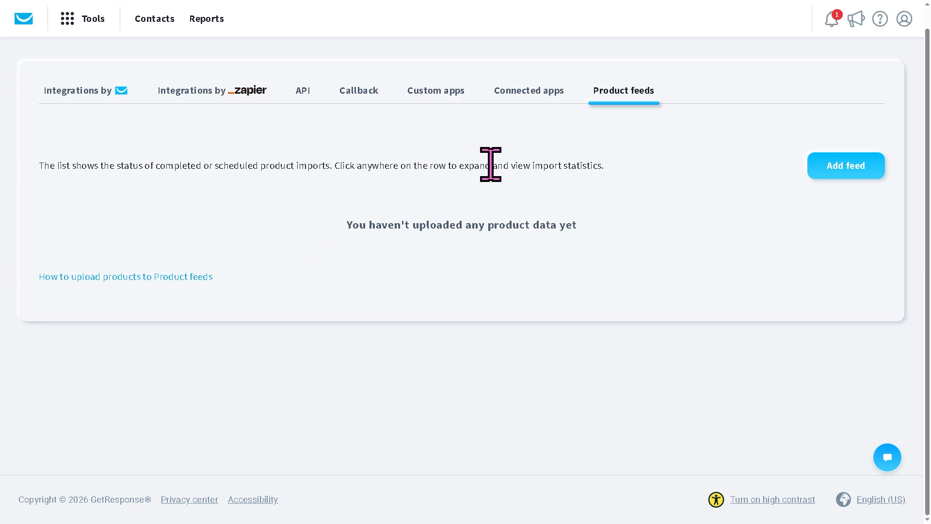
- Return to the integrations by GetResponse and examine the connected and not connected services
click(82, 94)
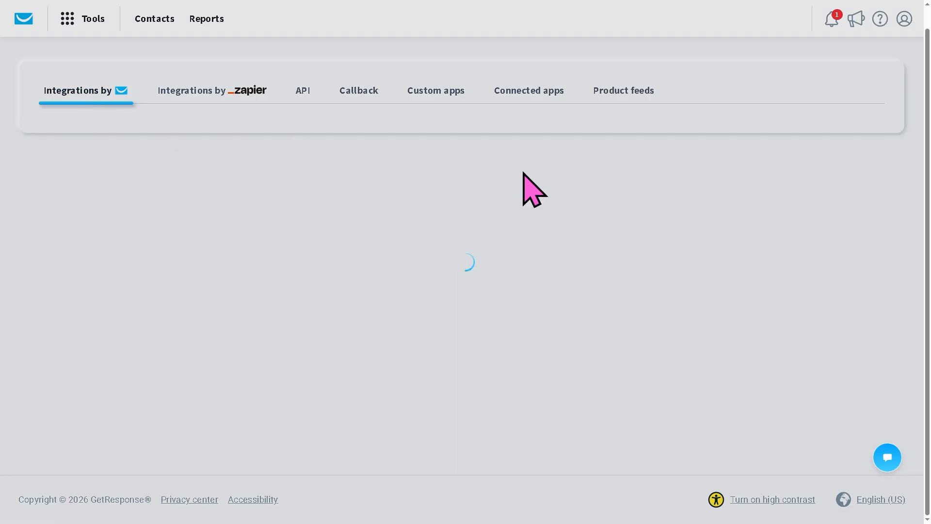
scroll(587, 292, down, 3)
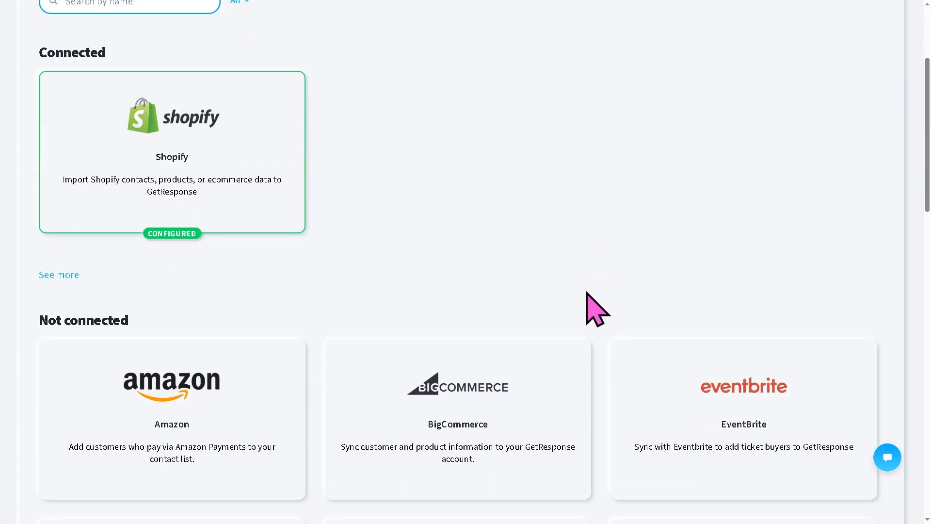
scroll(569, 297, down, 3)
mouse_move(688, 321)
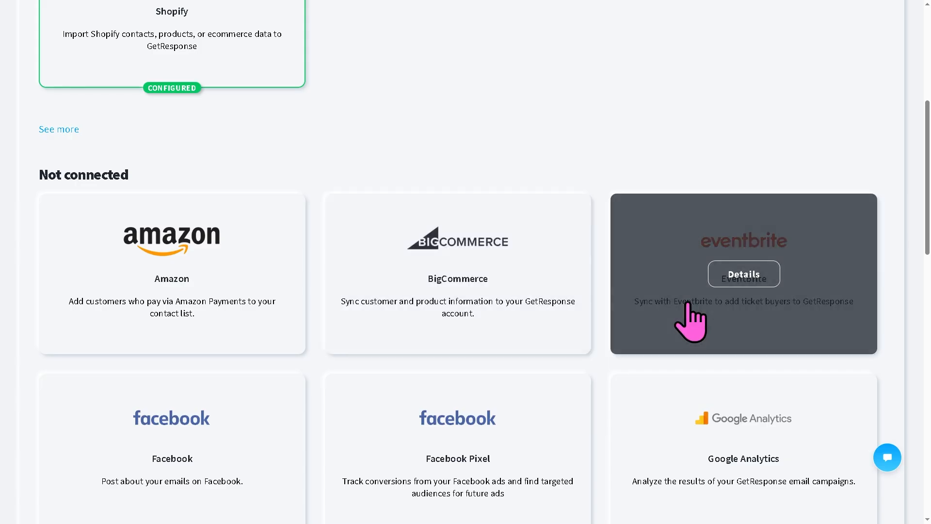
scroll(734, 306, down, 1)
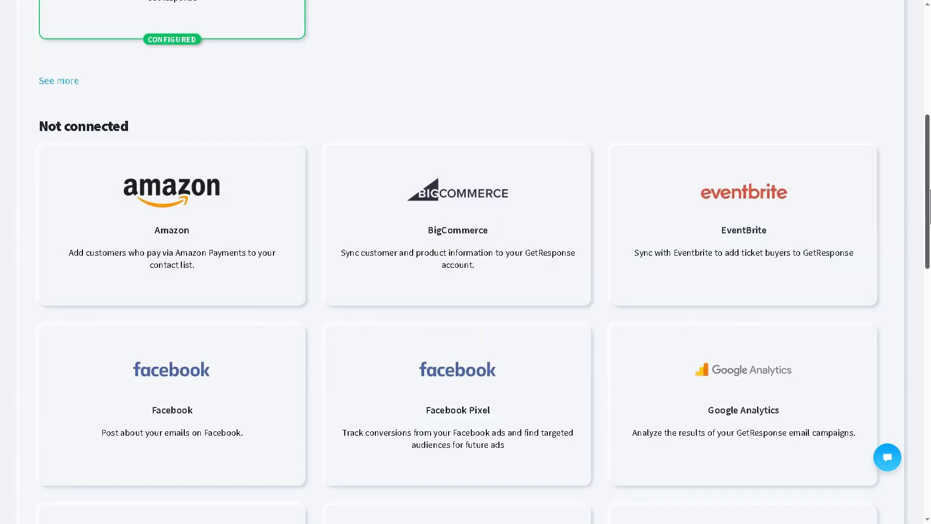
drag(924, 199, 929, 21)
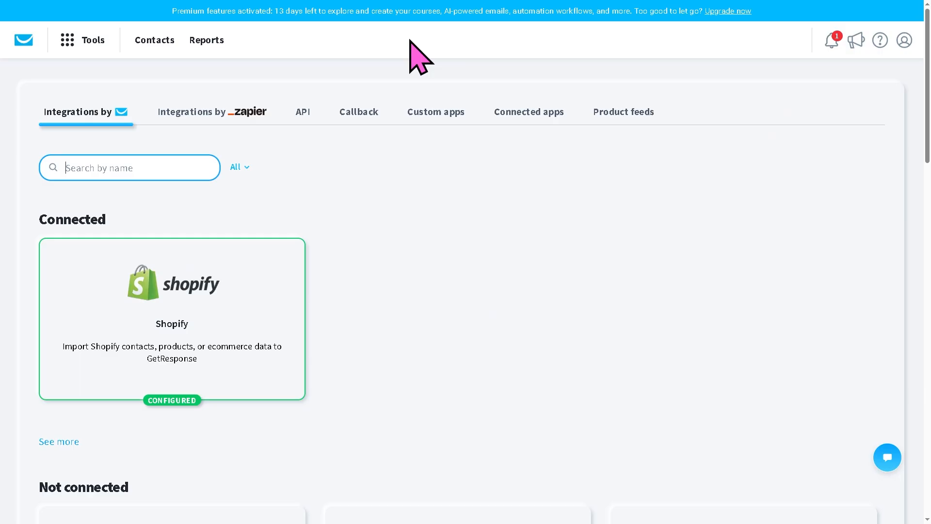
- Open the Ecommerce tools and review the list of stores and the orders
click(68, 41)
click(521, 120)
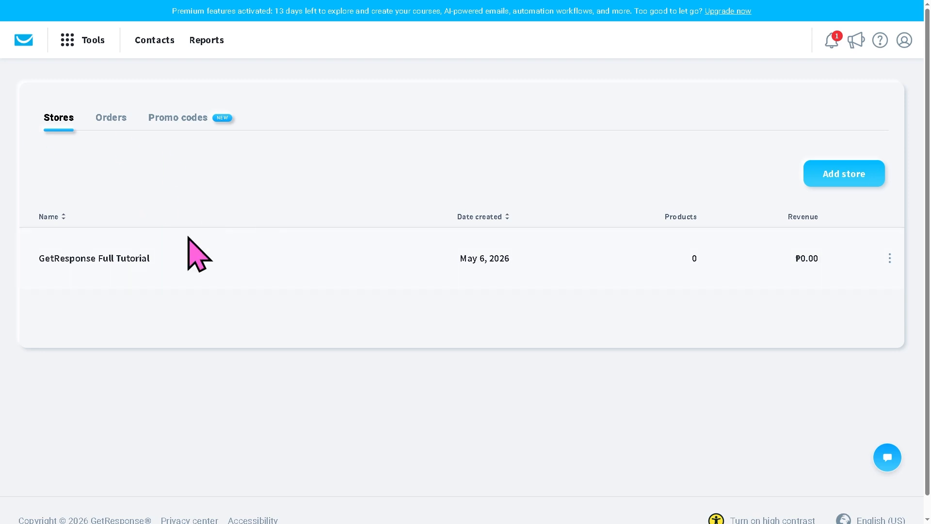
click(107, 119)
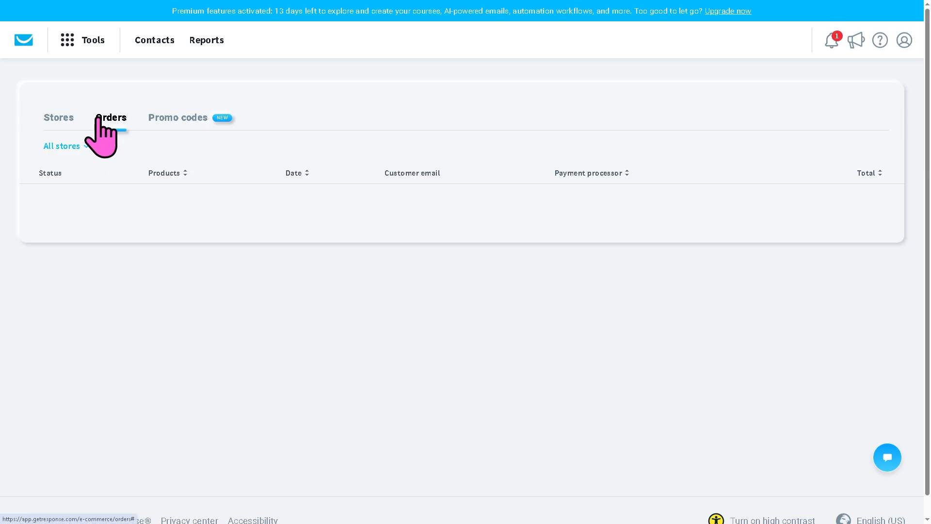
- Start a new promo code among the ecommerce tools and name it "GetResponse Full Tutorial"
click(181, 120)
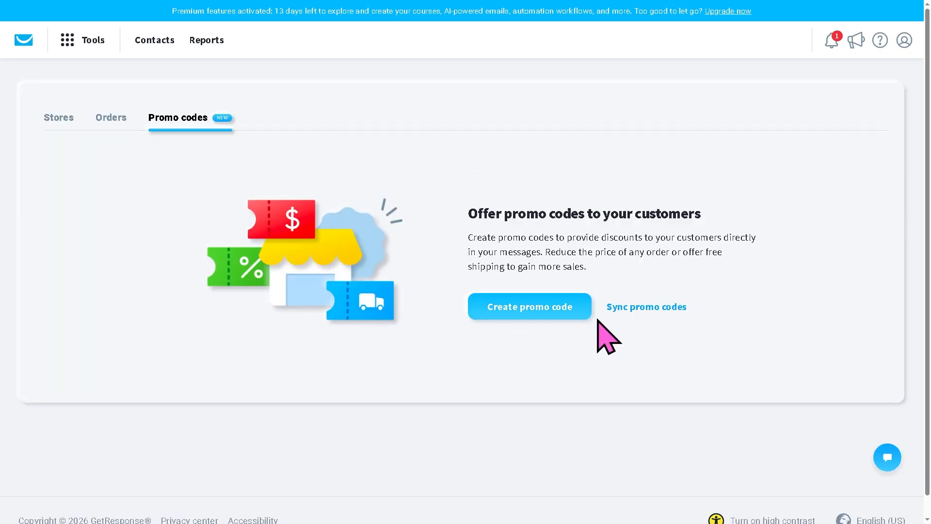
click(564, 315)
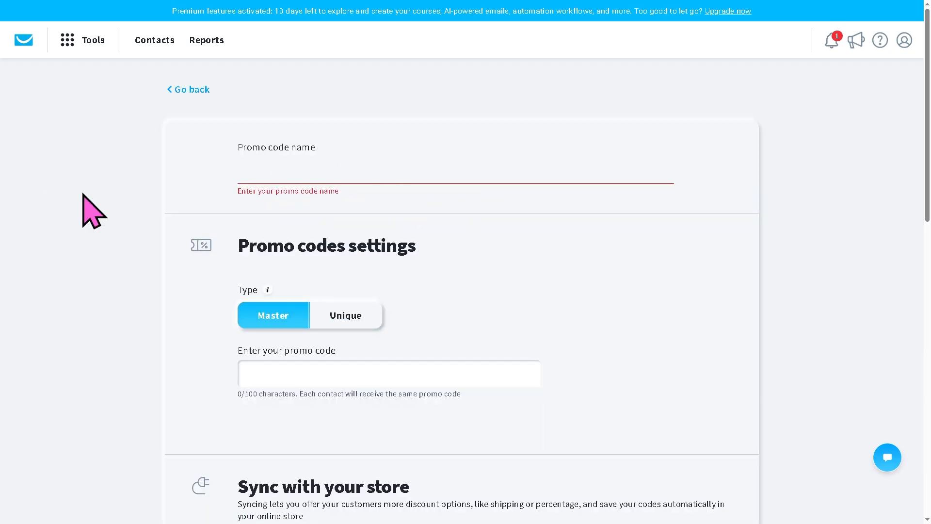
text(GetResponse Full Tutorial)
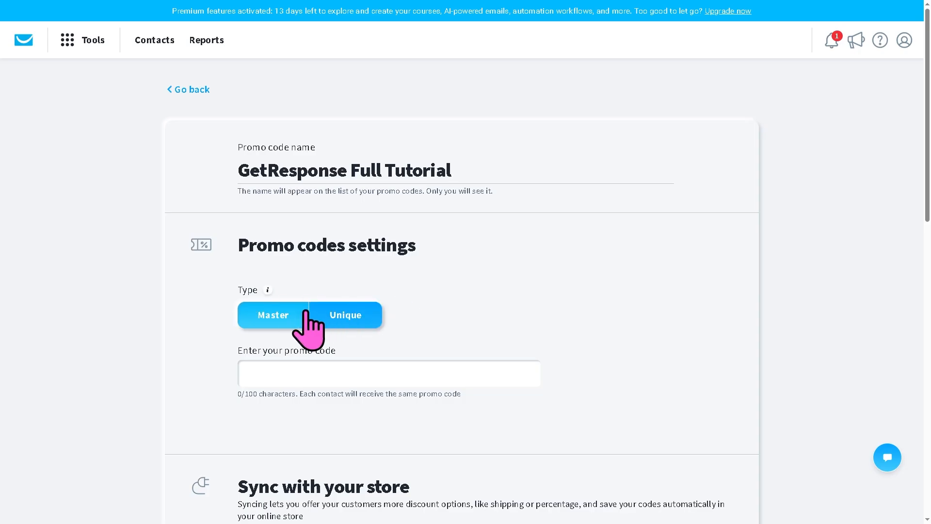
- Compare the Unique and Master promo code types, keep Master, and enter "GetResponse Full Tutorial" as the code
scroll(298, 315, down, 1)
click(350, 278)
click(277, 268)
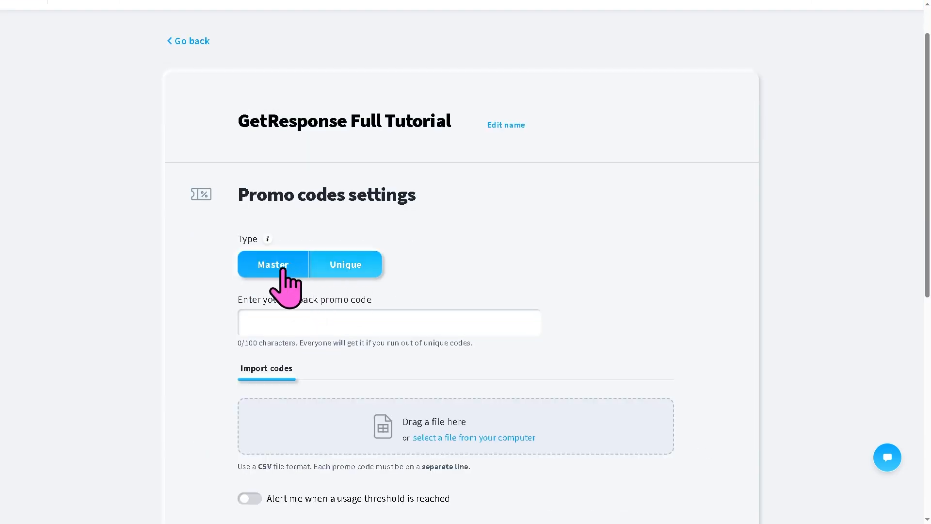
click(397, 318)
- Sync the promo code with Shopify and set its percentage discount value to 69%
scroll(544, 353, down, 3)
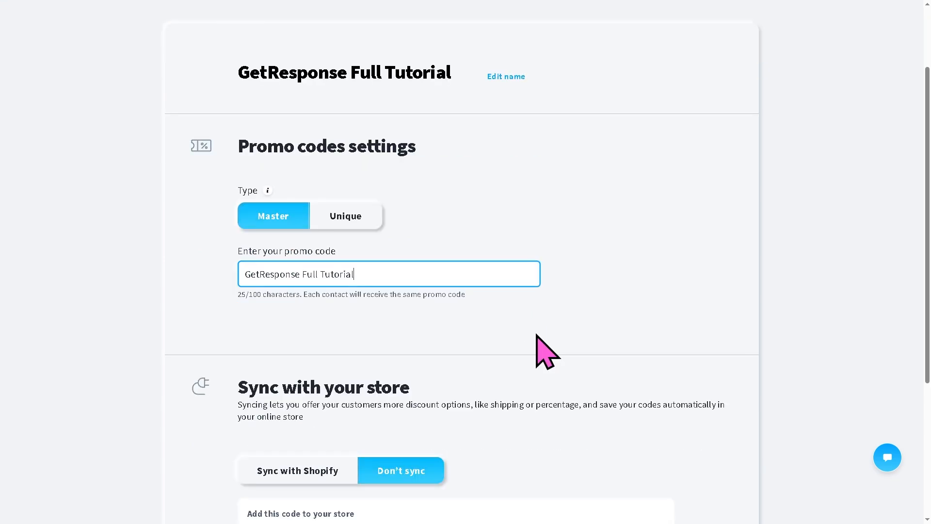
scroll(491, 377, down, 1)
click(321, 328)
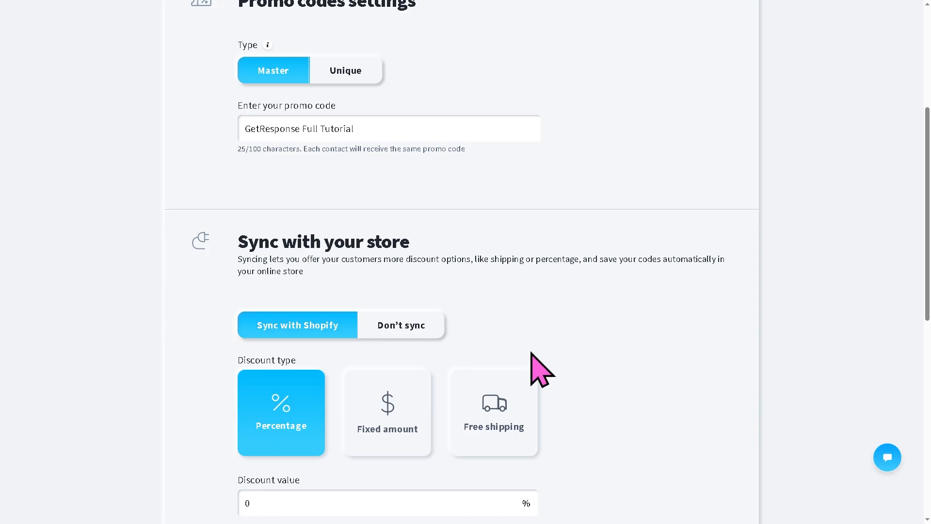
scroll(533, 370, down, 2)
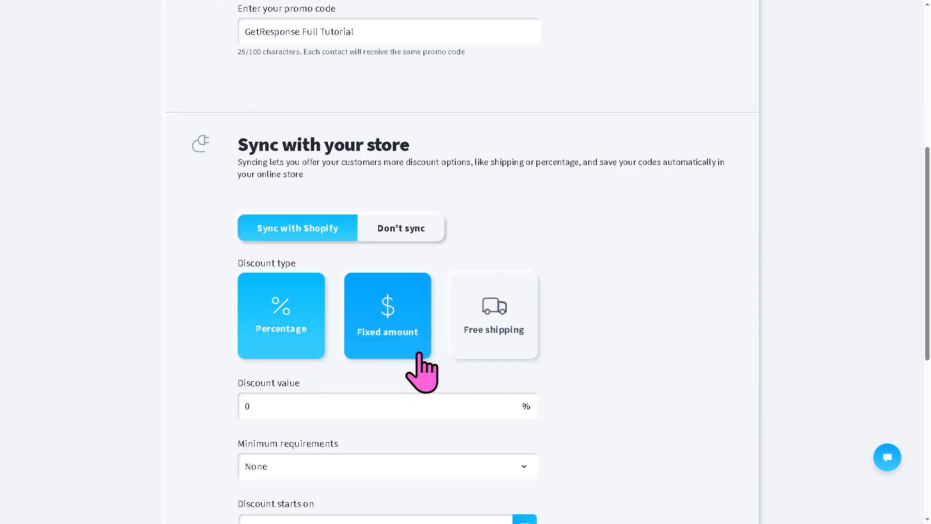
scroll(419, 366, down, 2)
click(326, 309)
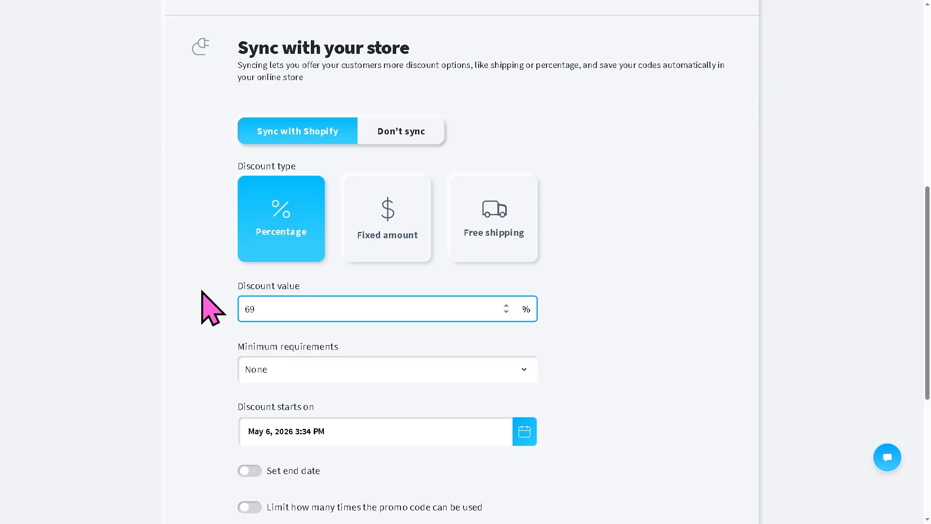
- Require a minimum purchase amount of 69 PHP for the promo code
click(395, 377)
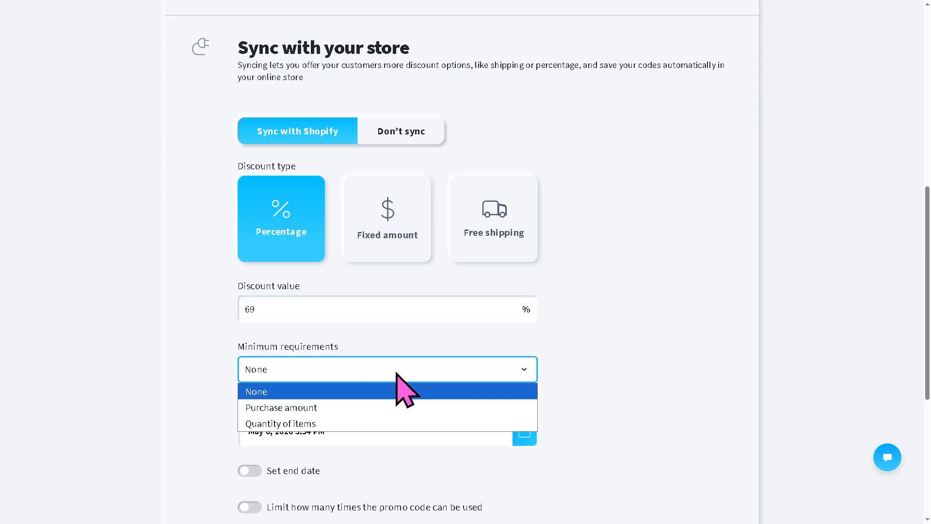
click(364, 406)
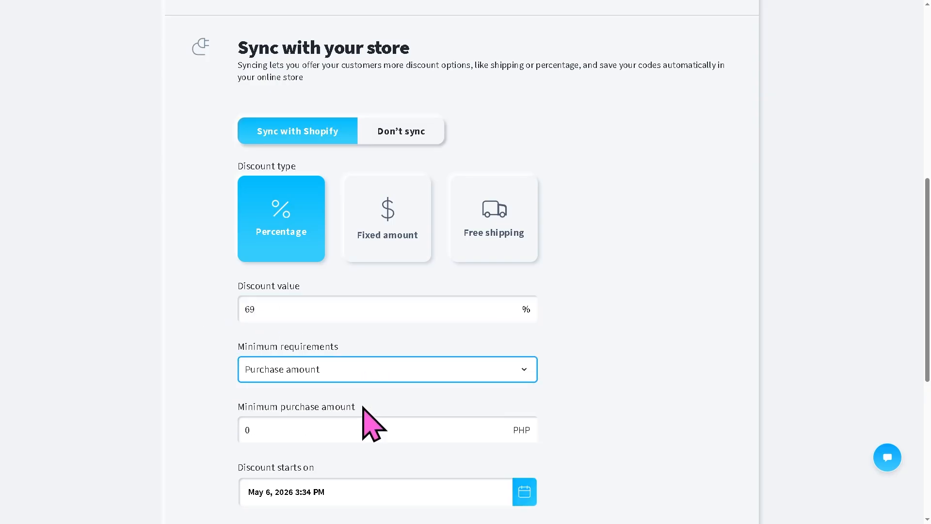
click(292, 431)
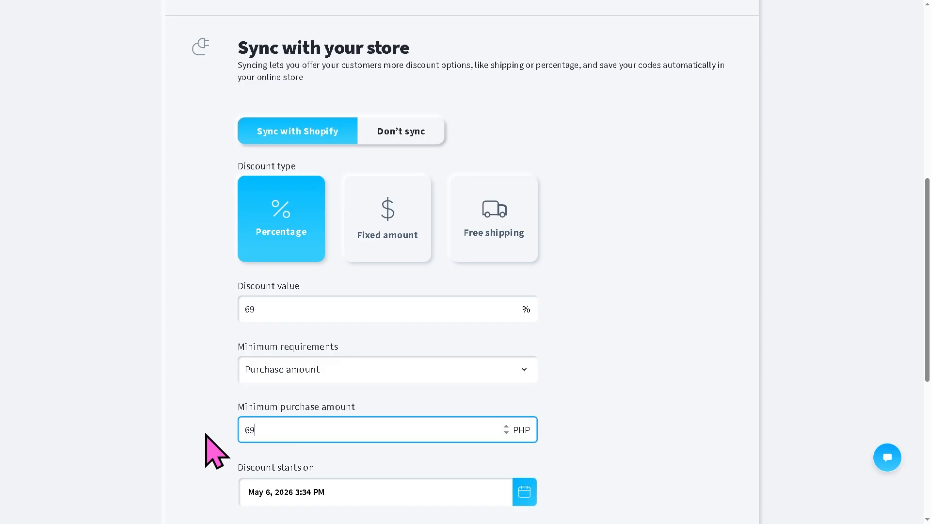
click(192, 434)
- Limit the promo code to 69 uses, save it and dismiss the notification
scroll(136, 449, down, 3)
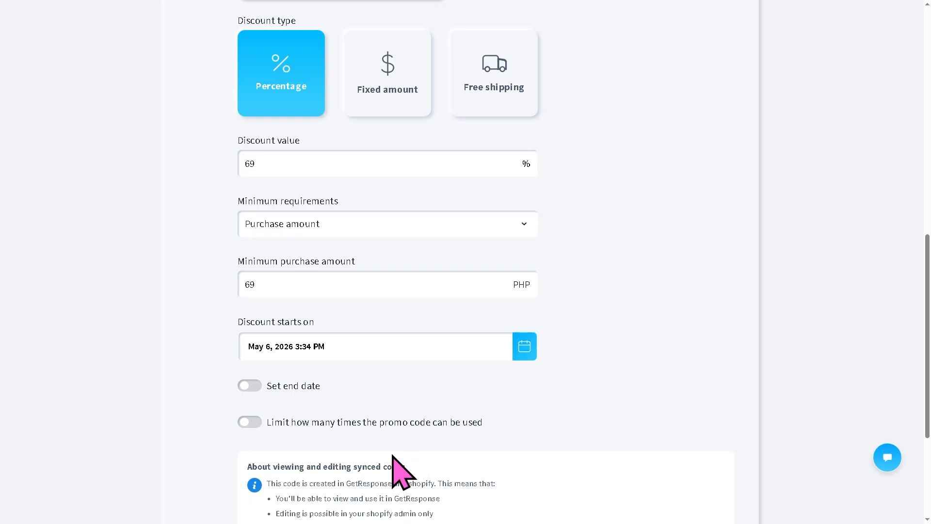
click(252, 422)
scroll(353, 428, down, 1)
key(Tab)
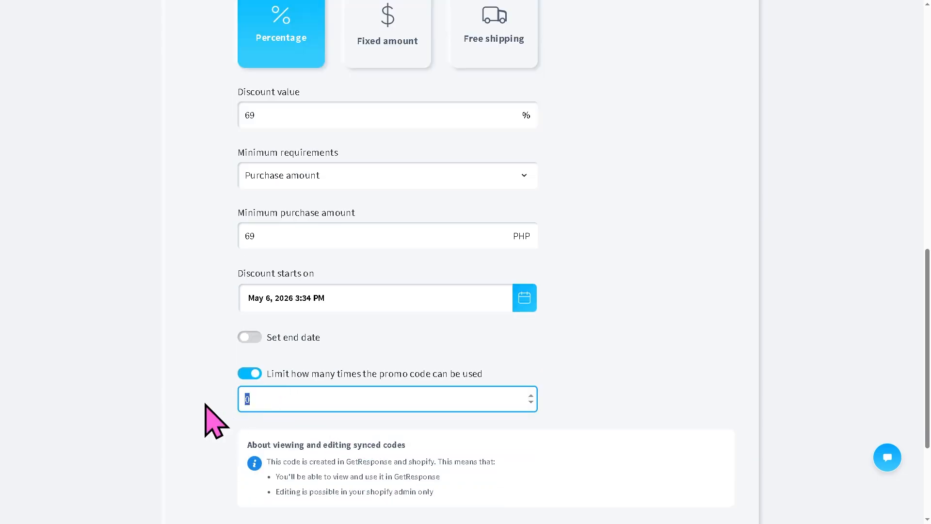
click(211, 418)
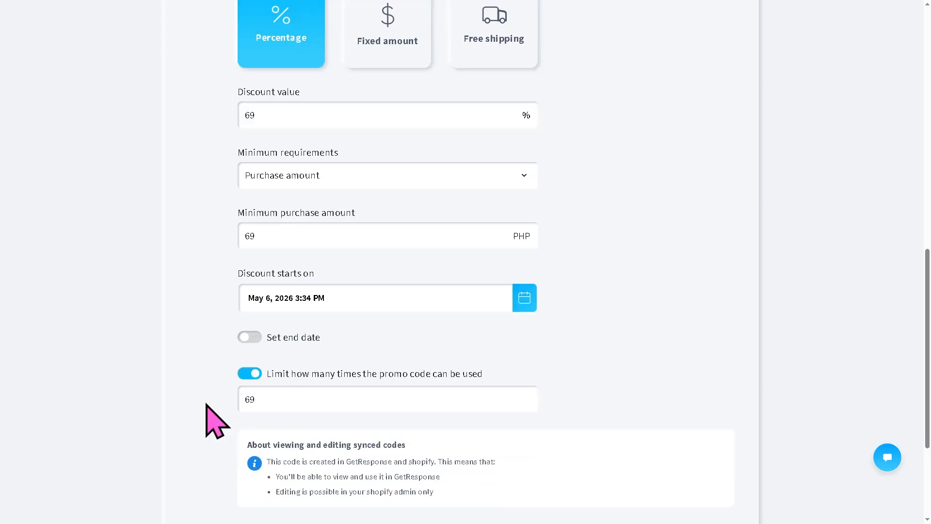
scroll(266, 426, down, 2)
click(710, 485)
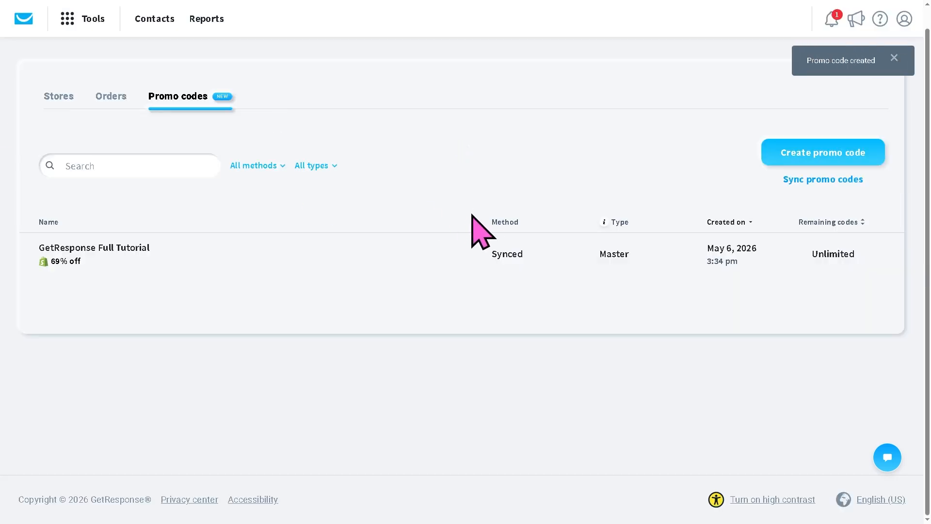
click(894, 58)
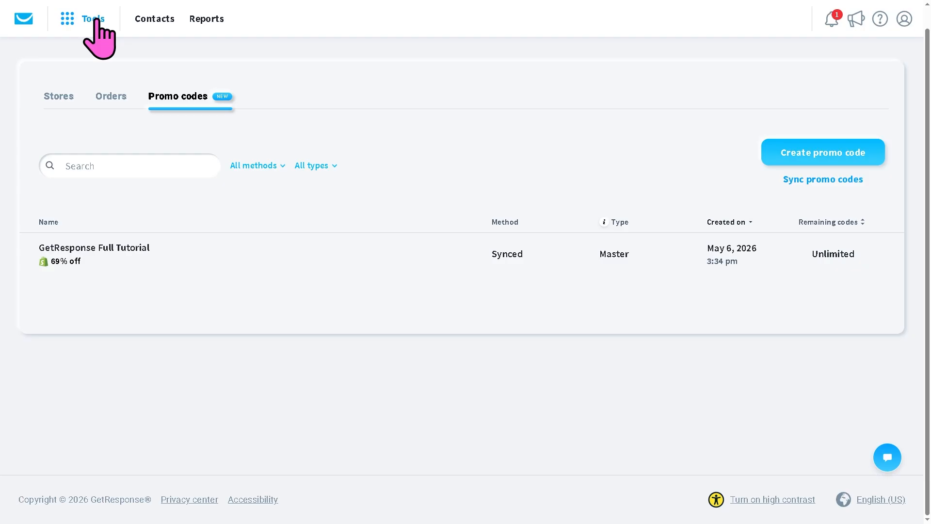
- Try to create a webhook named "GetResponse Full Tutorial" without entering a URL or selecting any events
click(69, 18)
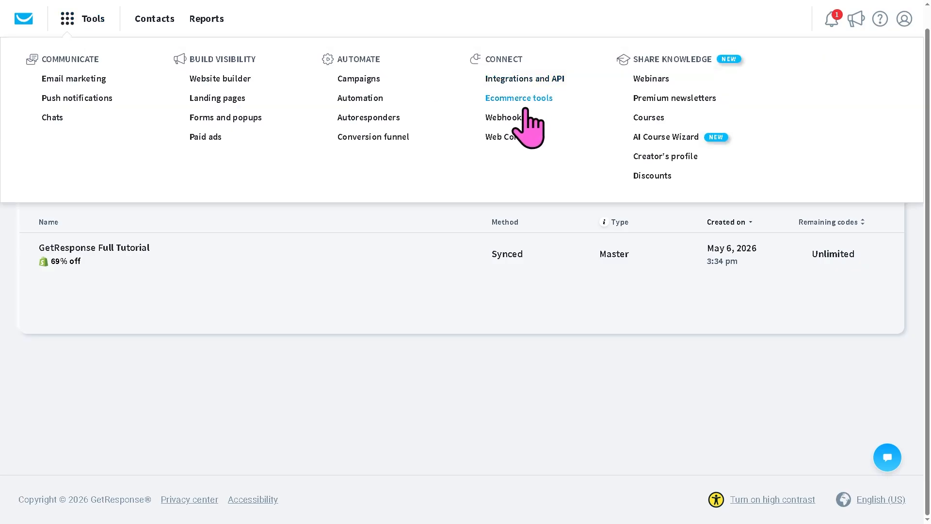
click(492, 135)
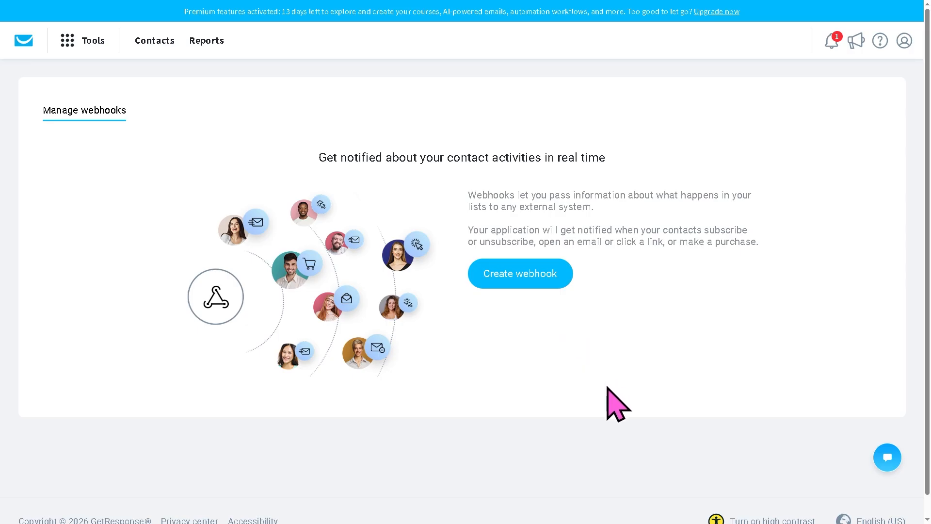
click(537, 271)
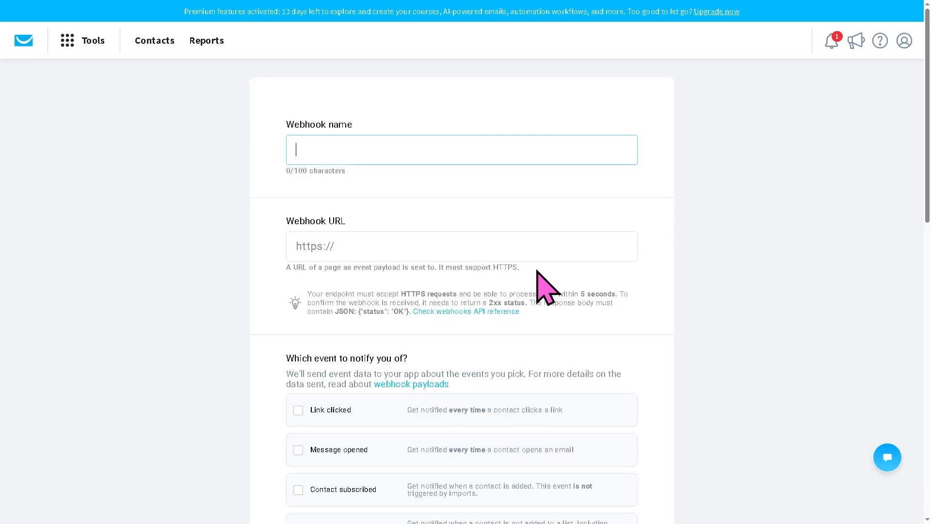
text(GetResponse Full Tutorial)
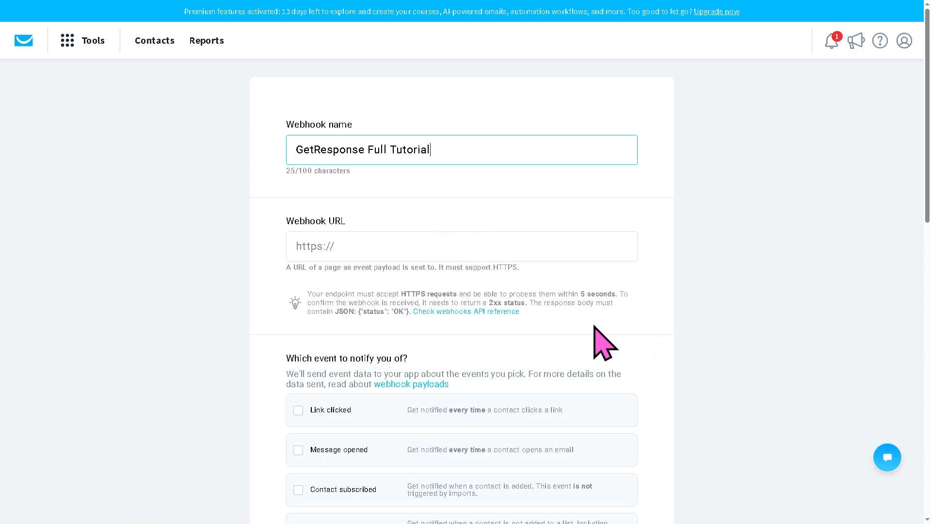
scroll(604, 342, down, 4)
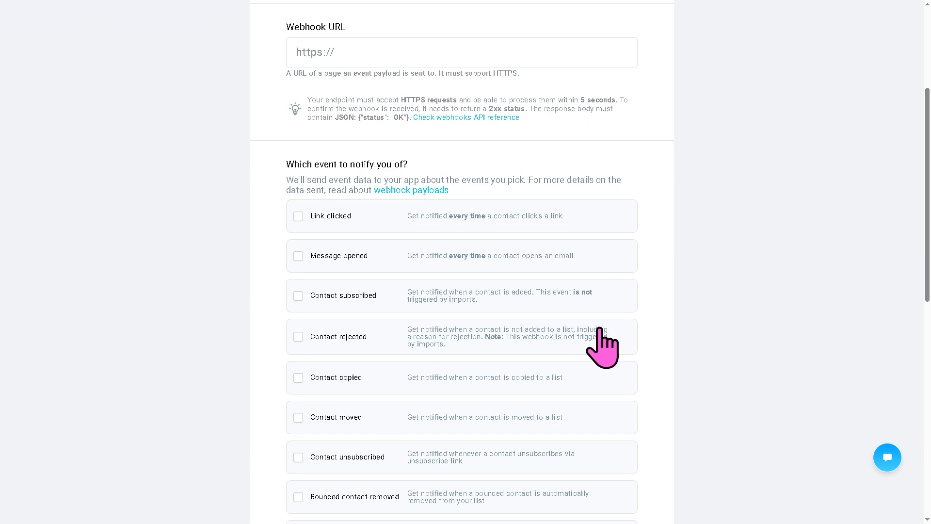
scroll(672, 395, down, 9)
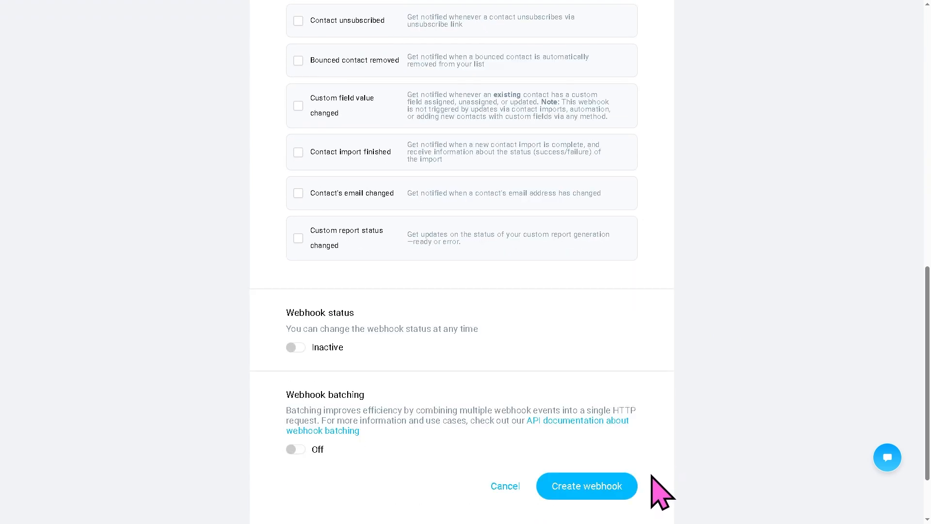
click(610, 488)
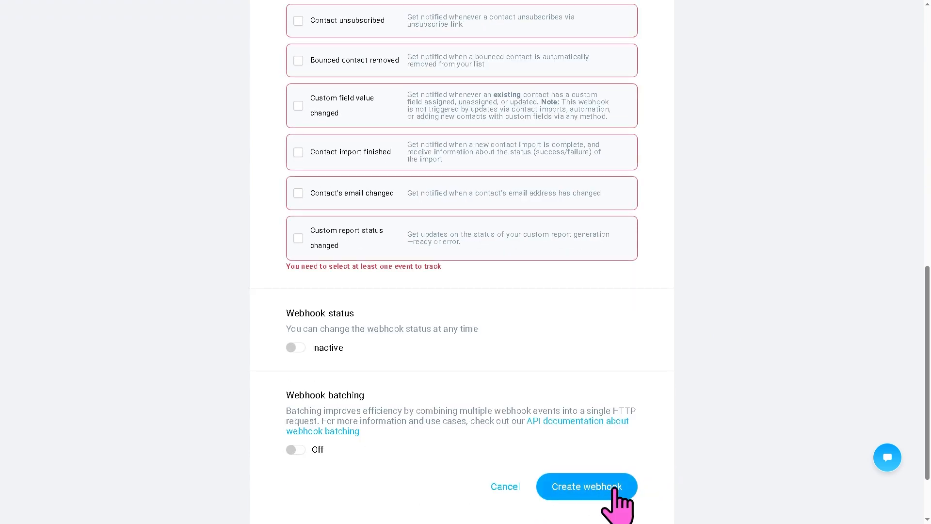
- Review the webhook form's event options, URL field and name for missing required entries
scroll(473, 286, up, 2)
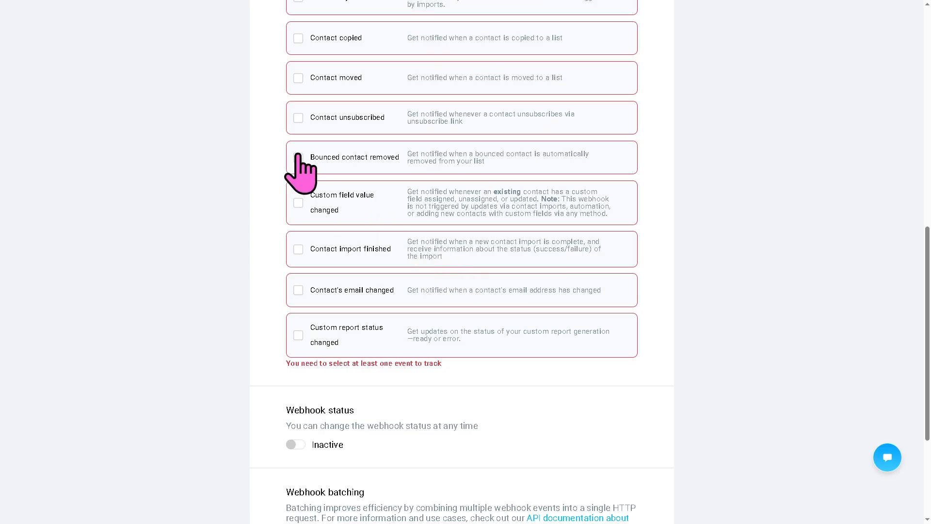
scroll(543, 266, up, 5)
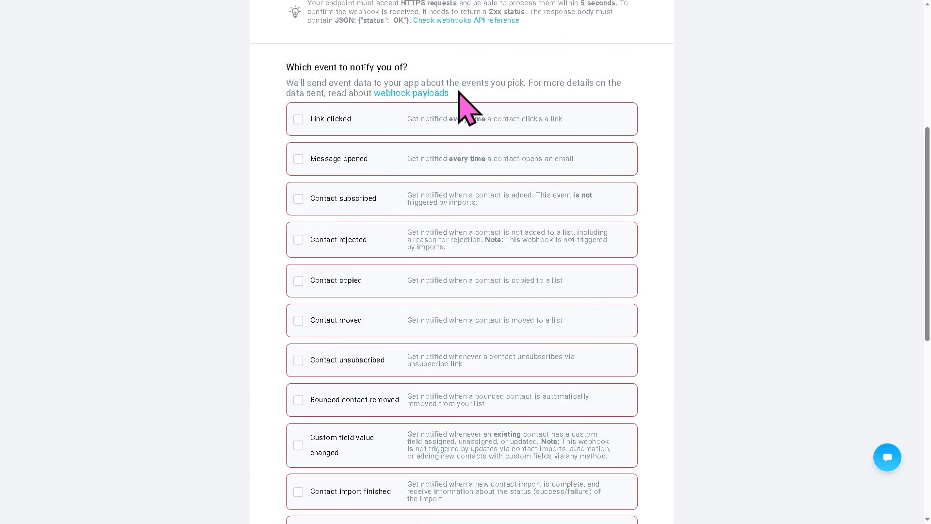
scroll(696, 234, up, 2)
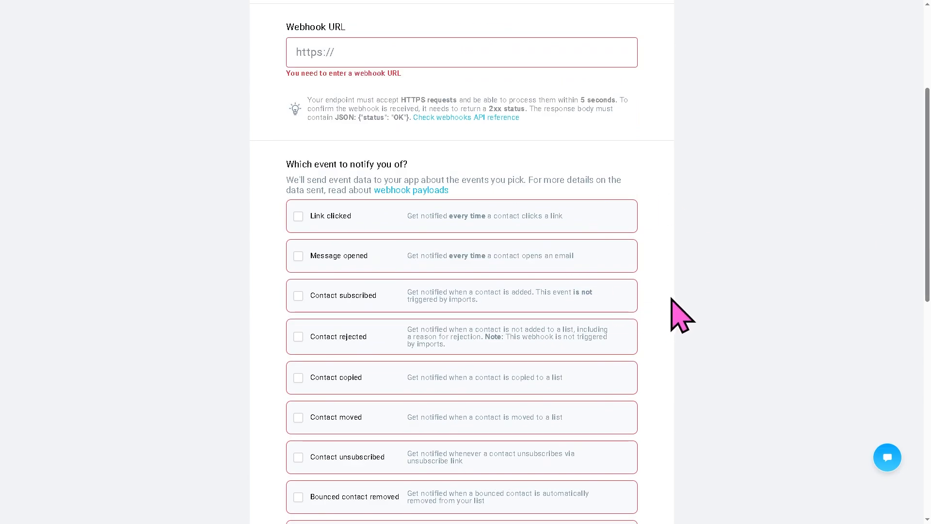
scroll(865, 225, up, 3)
scroll(466, 262, up, 1)
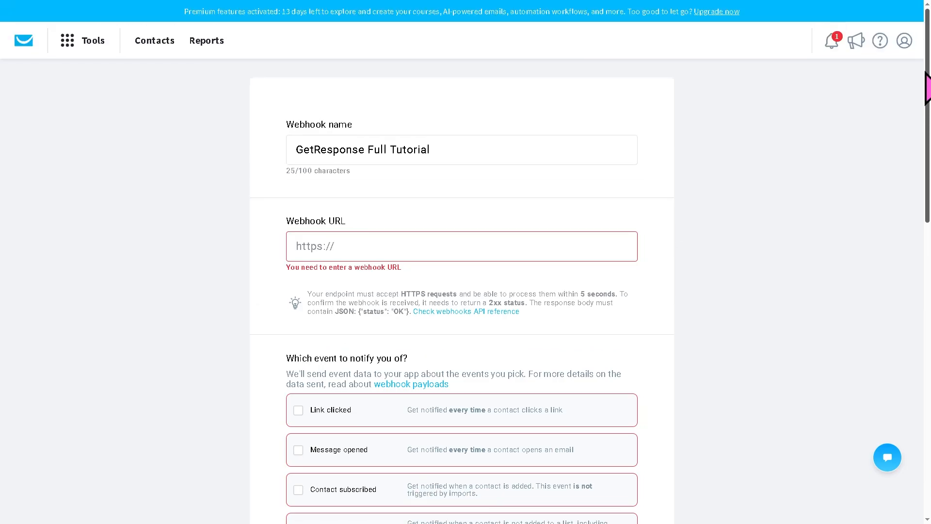
- Open Web Connect and read through its code snippet, the features requiring it and the installation verification section
click(67, 44)
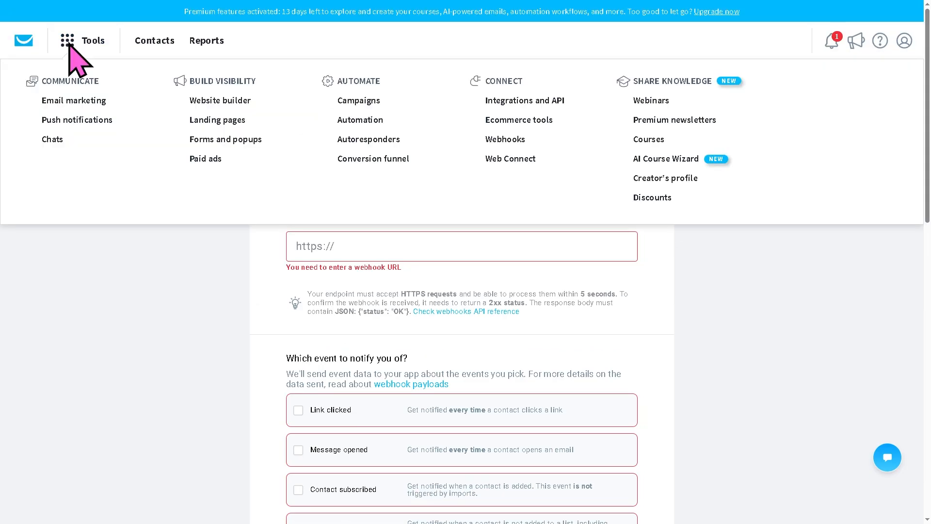
click(517, 160)
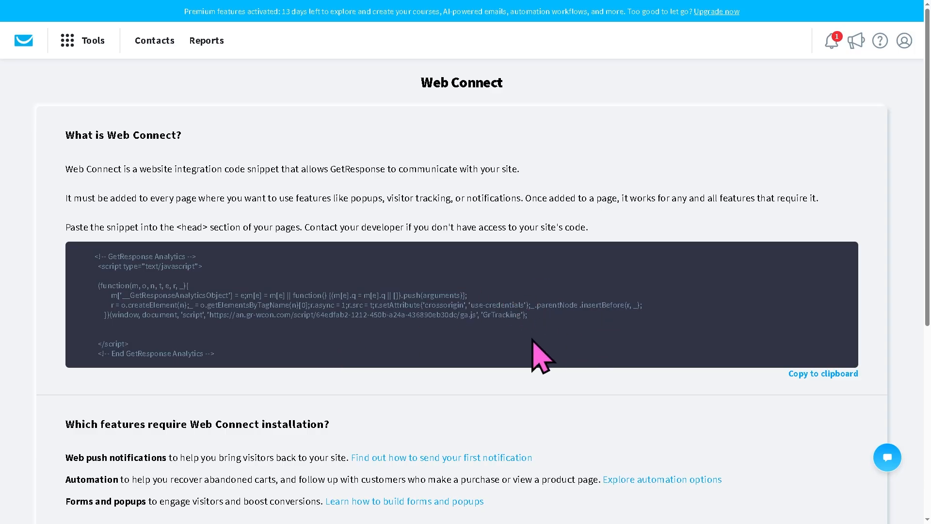
scroll(349, 303, down, 2)
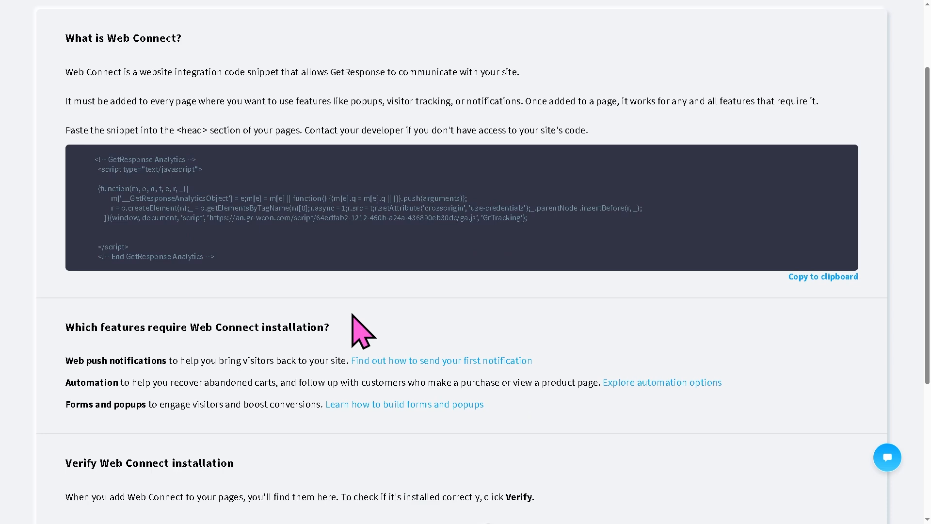
scroll(354, 318, down, 3)
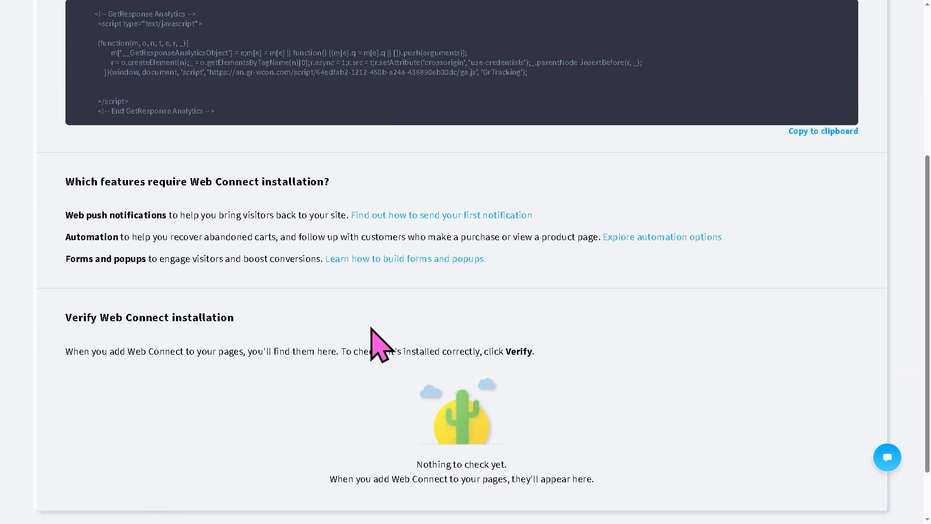
scroll(332, 406, up, 3)
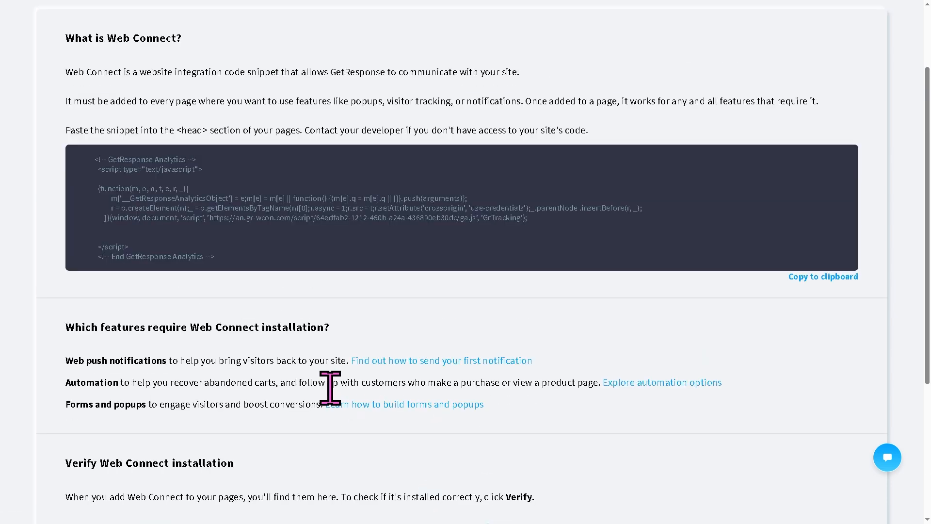
scroll(330, 388, up, 2)
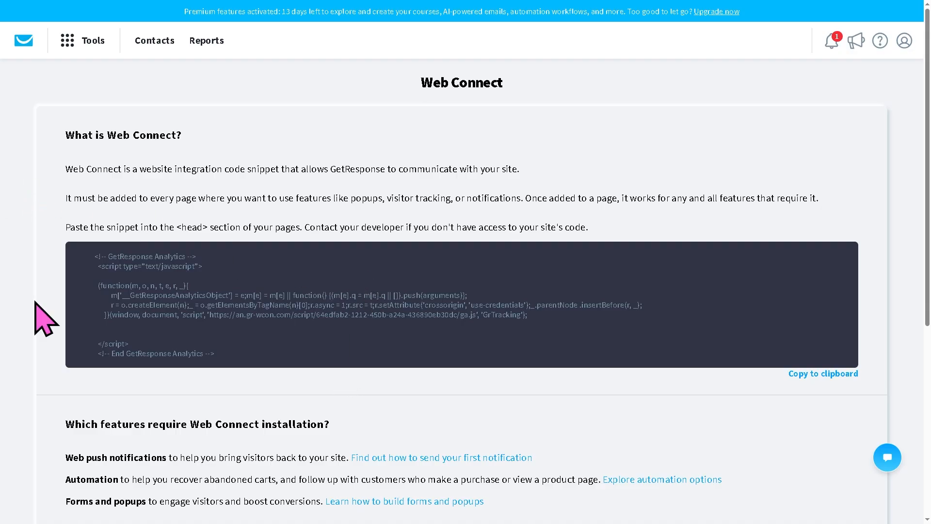
- Start a new live webinar titled "GetResponse Full Tutorial"
click(65, 42)
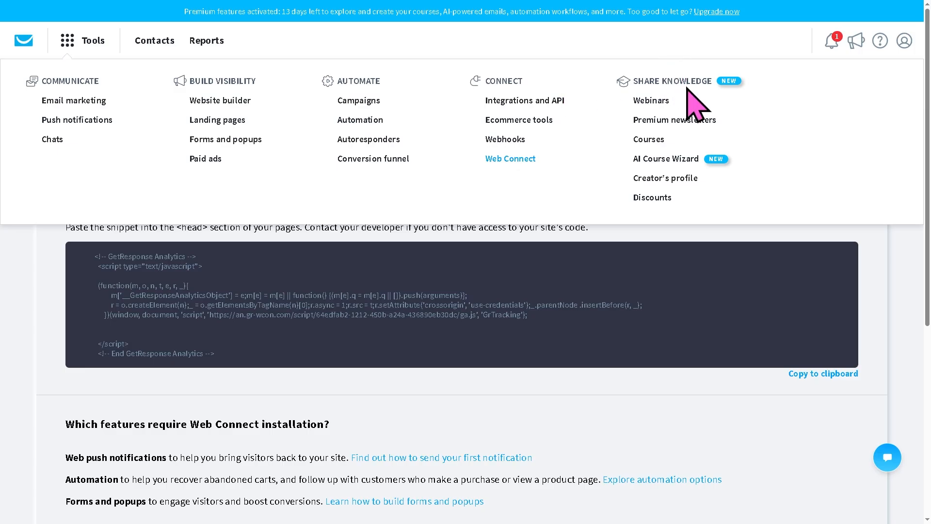
click(654, 101)
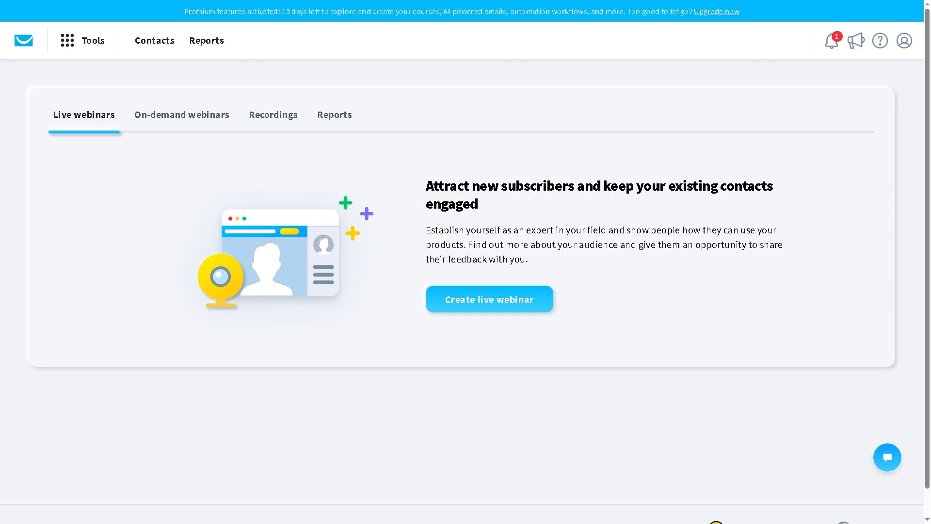
click(520, 305)
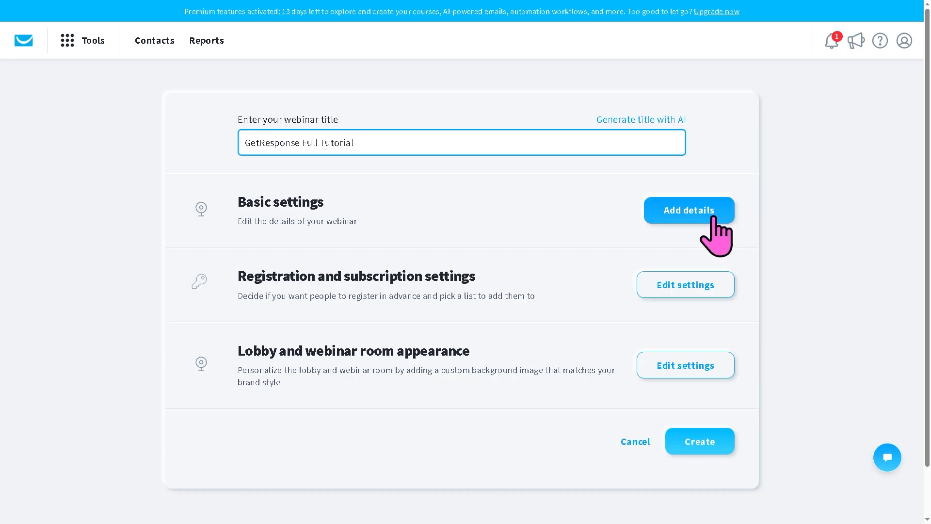
- In the webinar's basic settings, enter "GetResponse Full Tutorial" as the lobby message and turn on automatic recording at start
click(710, 228)
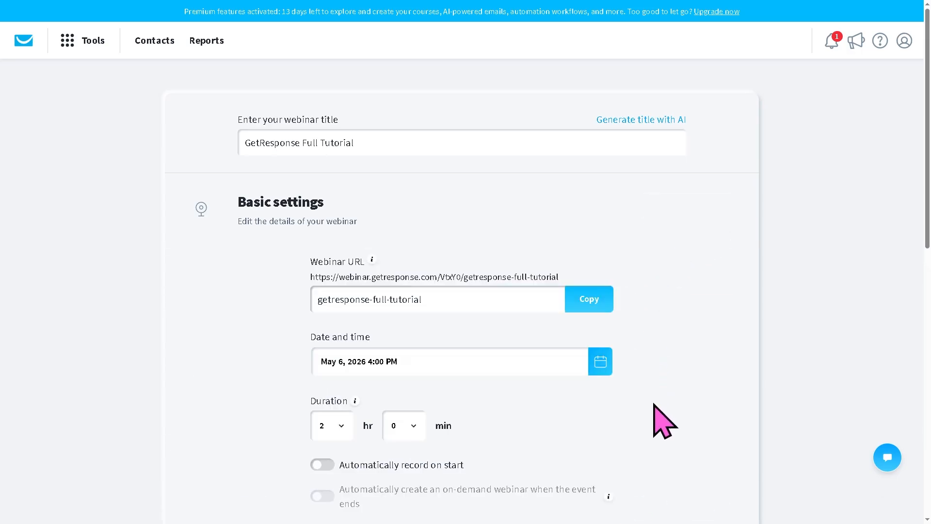
scroll(484, 416, down, 1)
scroll(412, 369, down, 2)
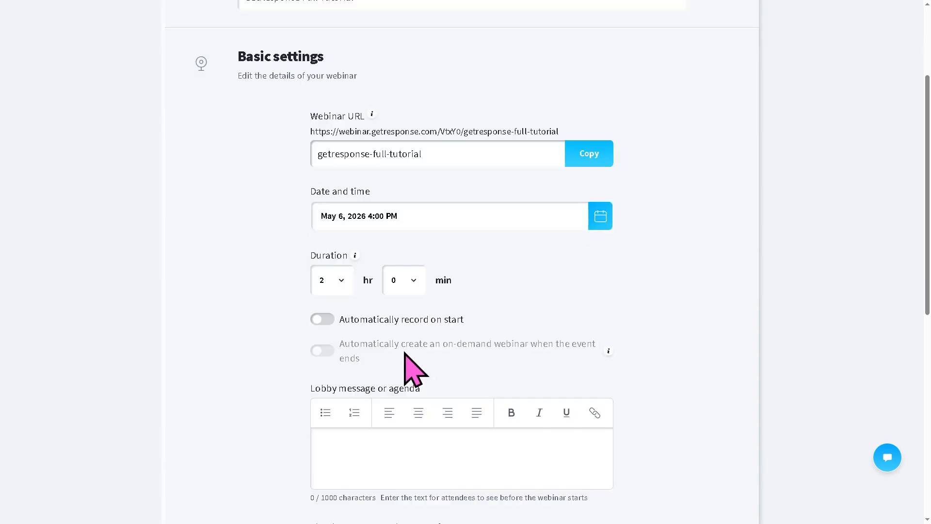
click(407, 454)
text(GetResponse Full Tutorial)
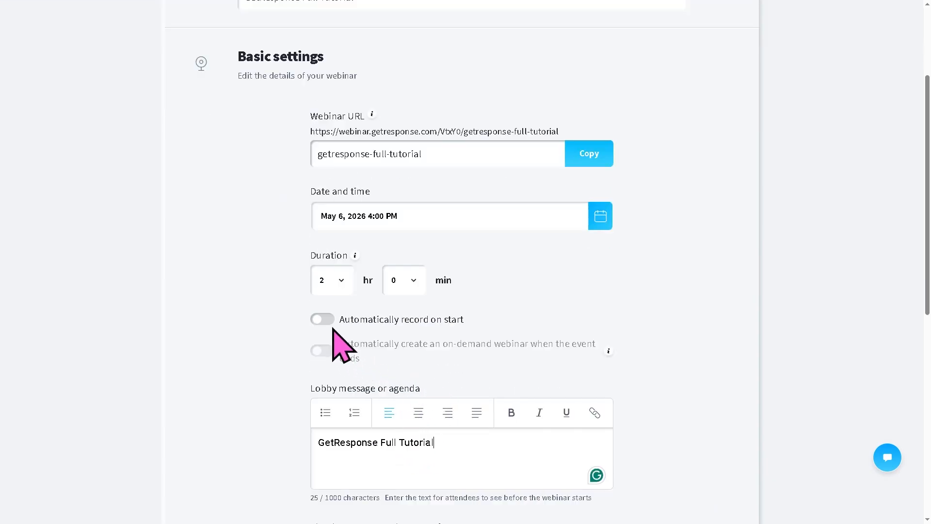
click(324, 320)
- Schedule the webinar for May 30, 2026 at 4:00 PM and save the basic settings
click(414, 215)
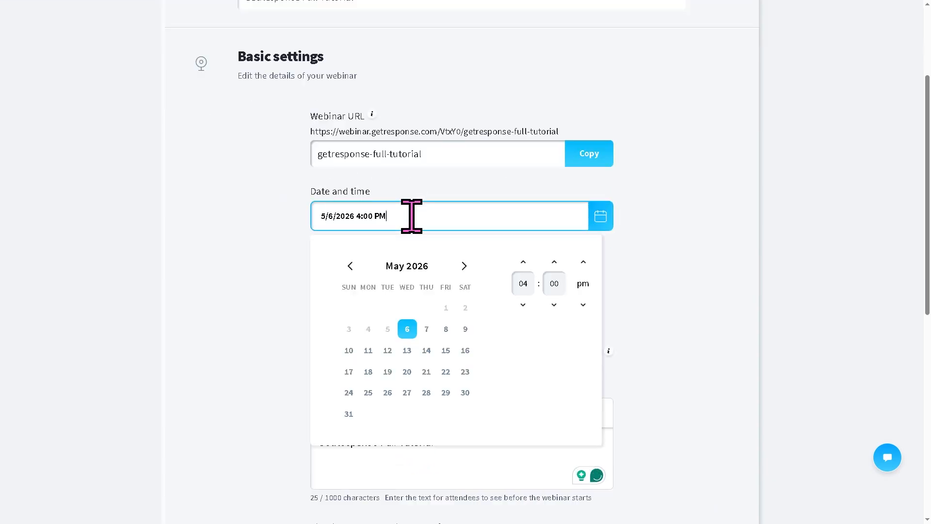
click(466, 394)
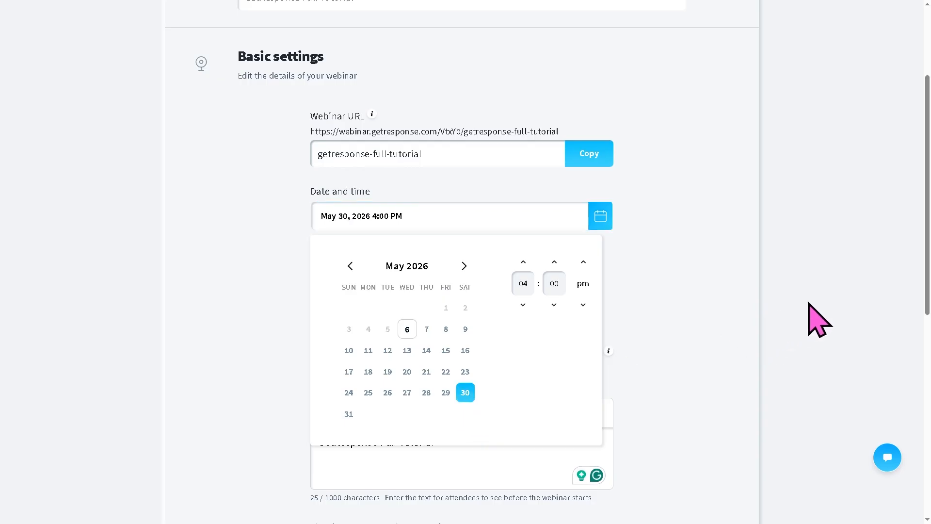
scroll(812, 330, down, 4)
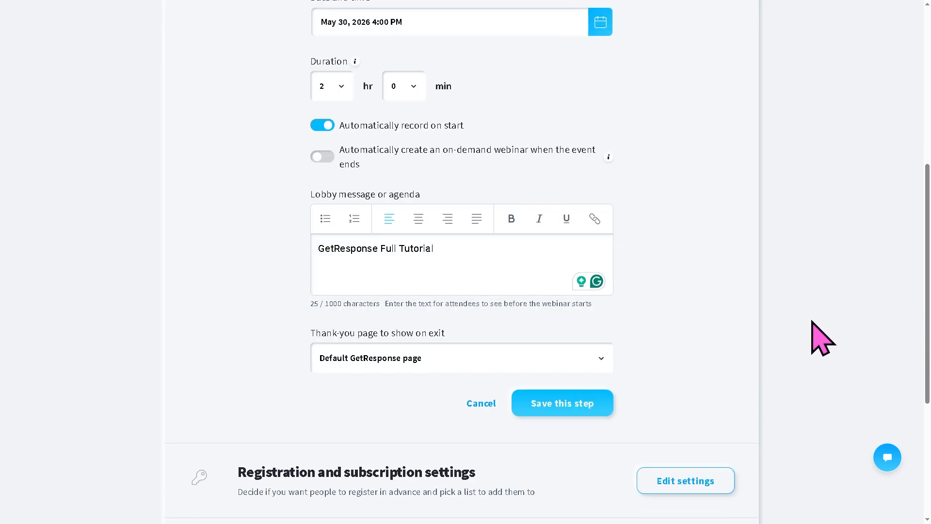
scroll(820, 340, down, 2)
click(579, 313)
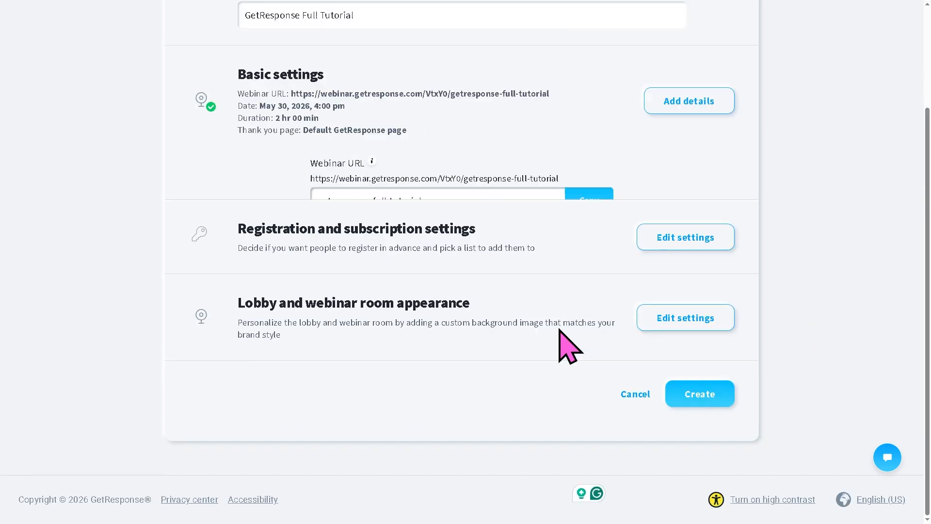
- Review the webinar's registration and subscription settings and save them with the preselected sender and contact list
scroll(565, 388, up, 1)
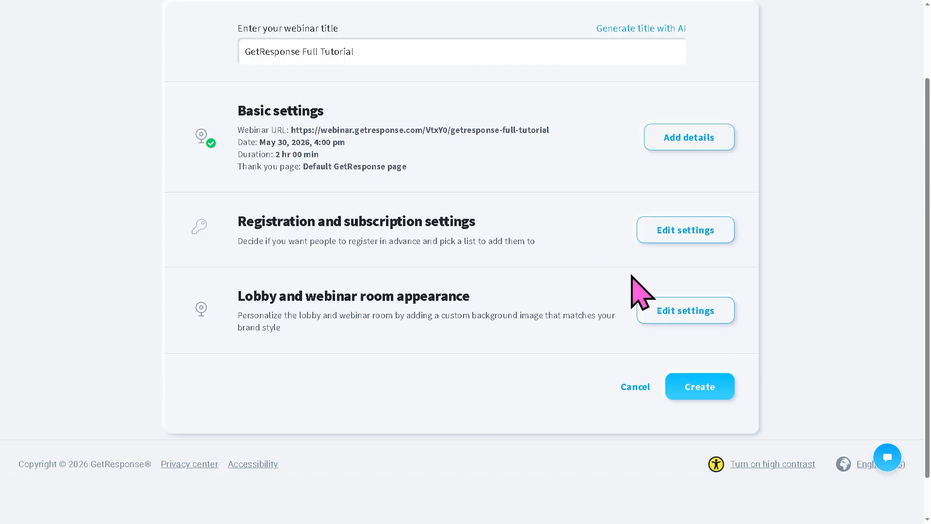
click(652, 236)
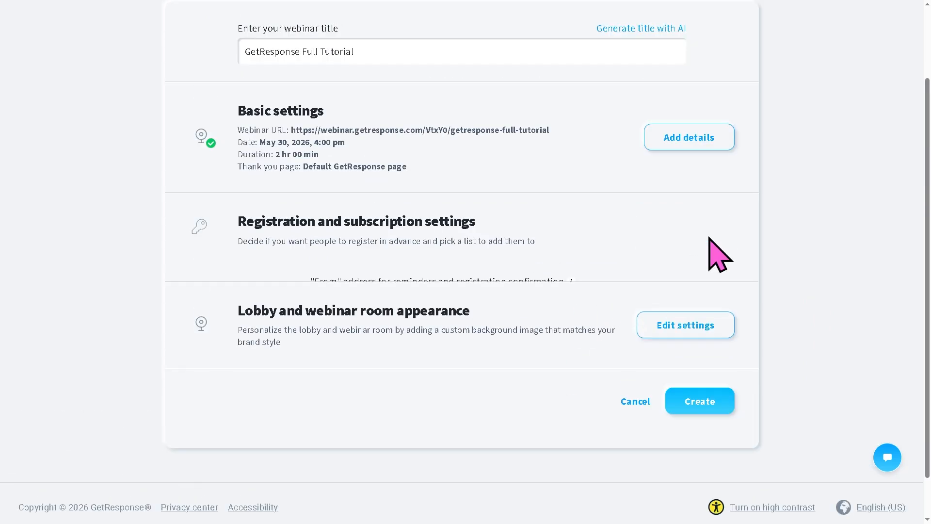
scroll(611, 383, down, 3)
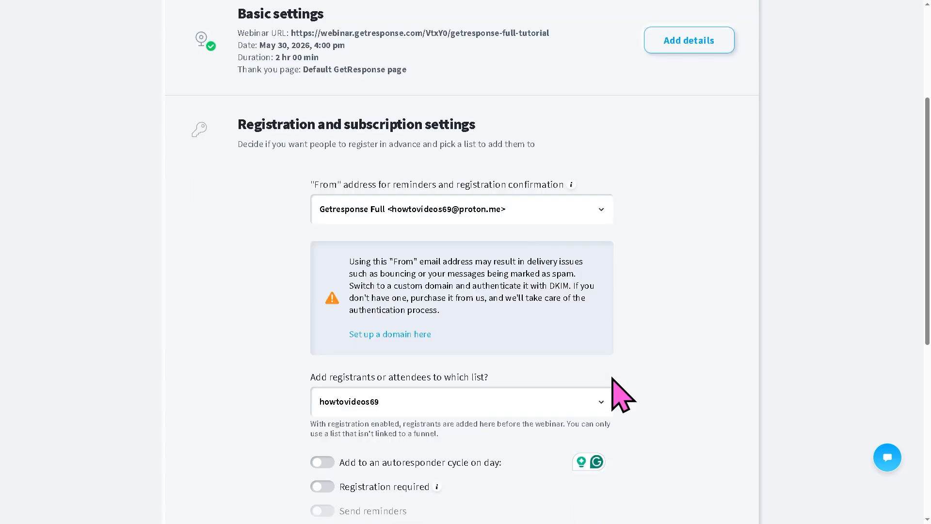
scroll(674, 369, down, 3)
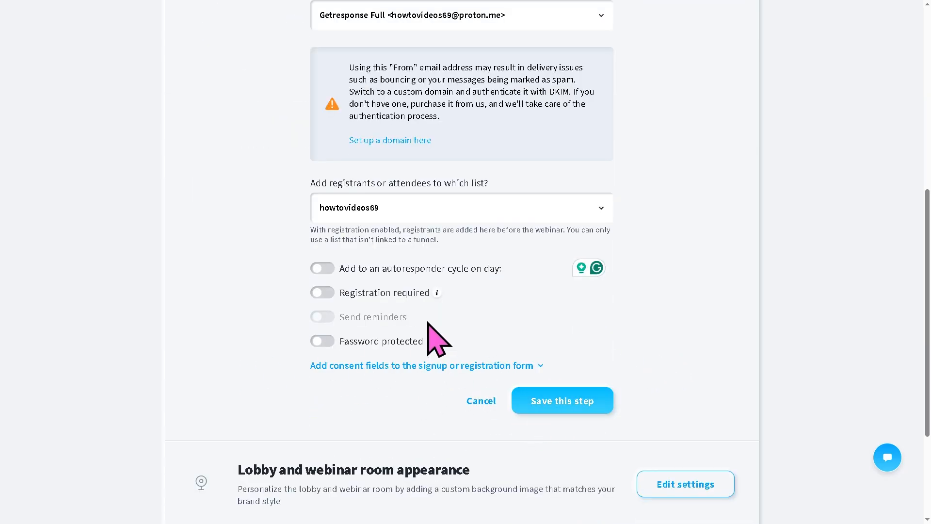
click(478, 401)
scroll(486, 377, down, 2)
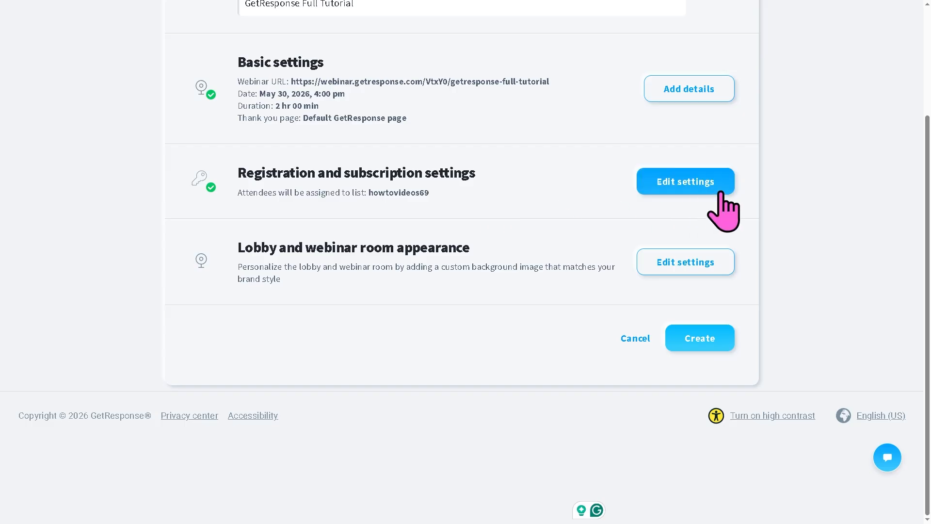
- Create the live webinar and start an invitation for it
click(706, 341)
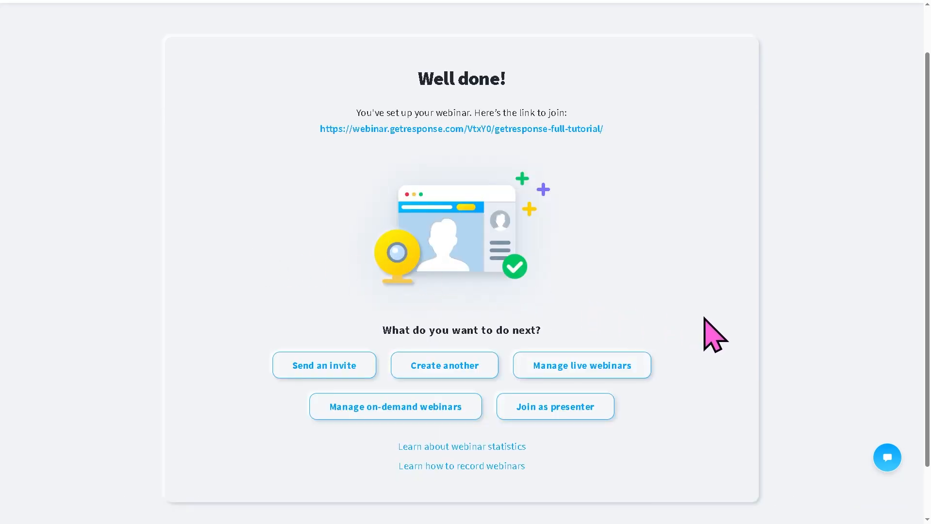
click(344, 367)
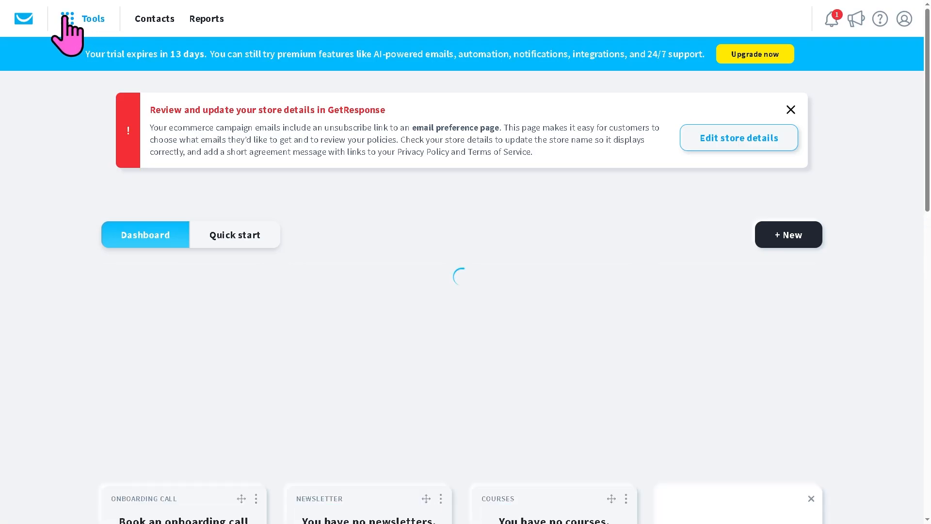
- Create a premium newsletter named "GetResponse Full Tutorial", leave its optional sections at their defaults, and publish it
click(68, 19)
click(667, 99)
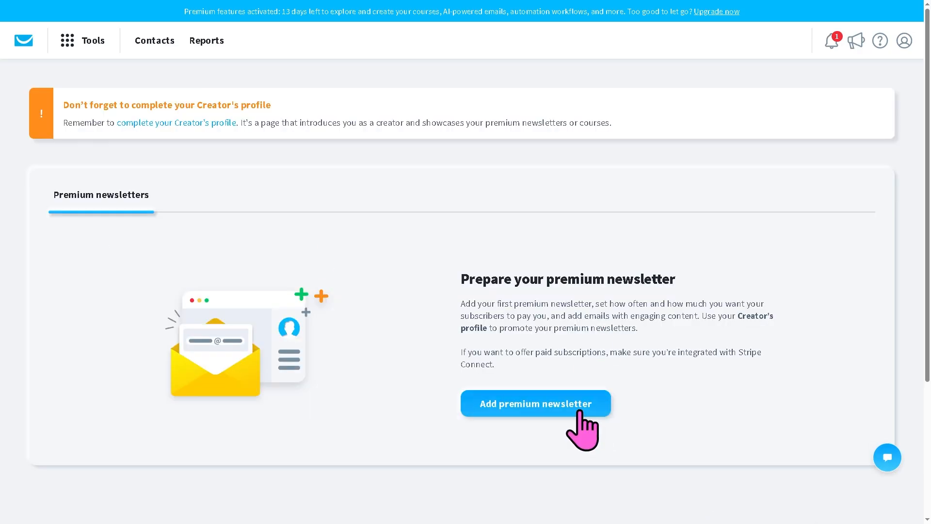
click(580, 407)
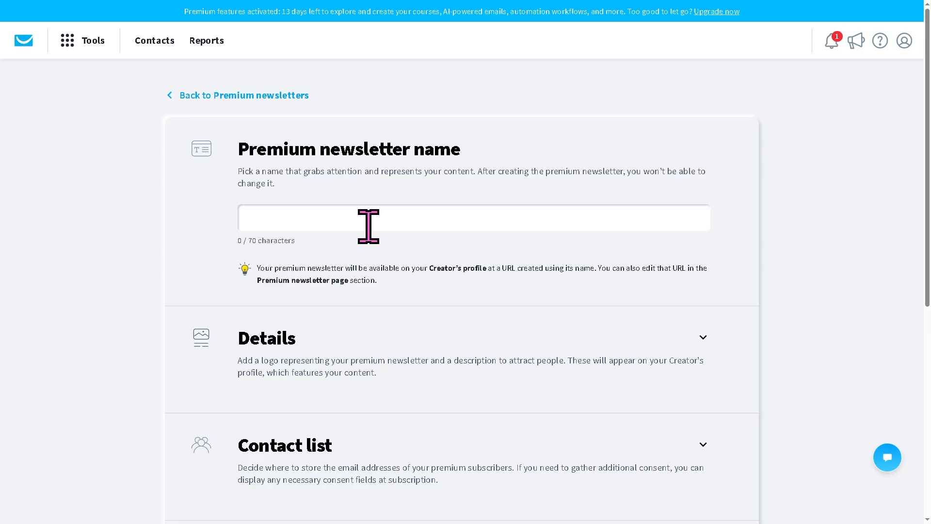
click(368, 226)
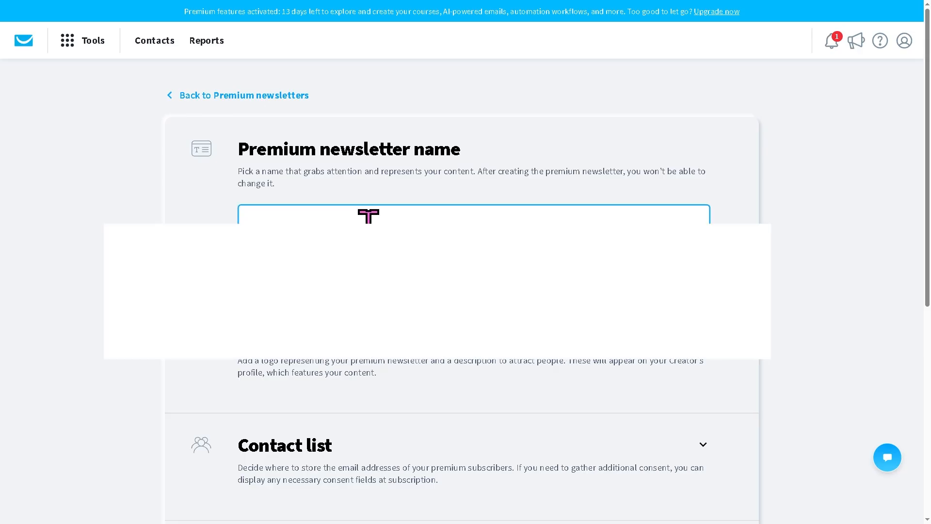
text(GetResponse Full Tutorial)
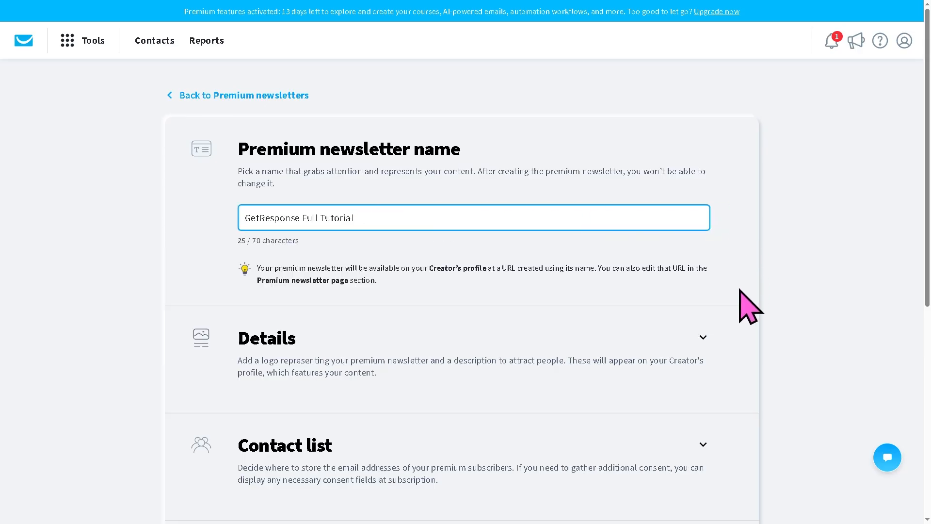
scroll(759, 333, down, 6)
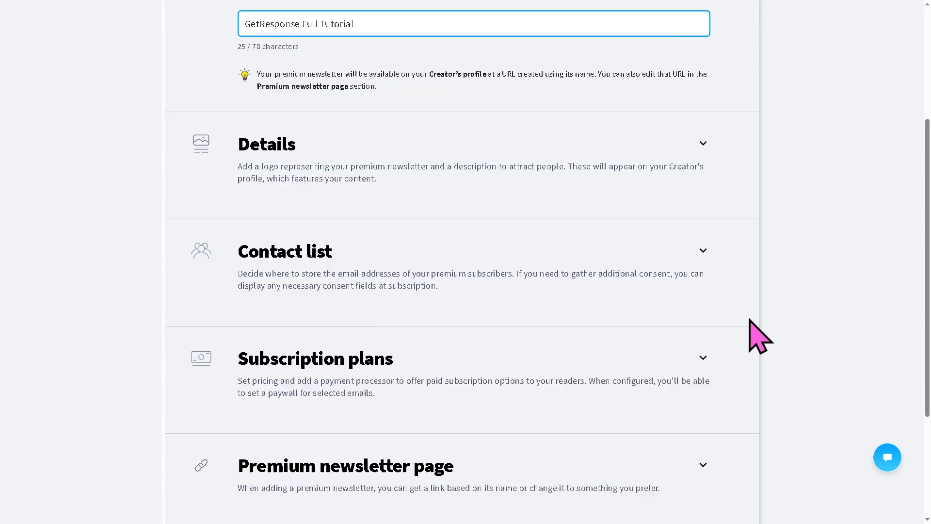
scroll(759, 334, down, 2)
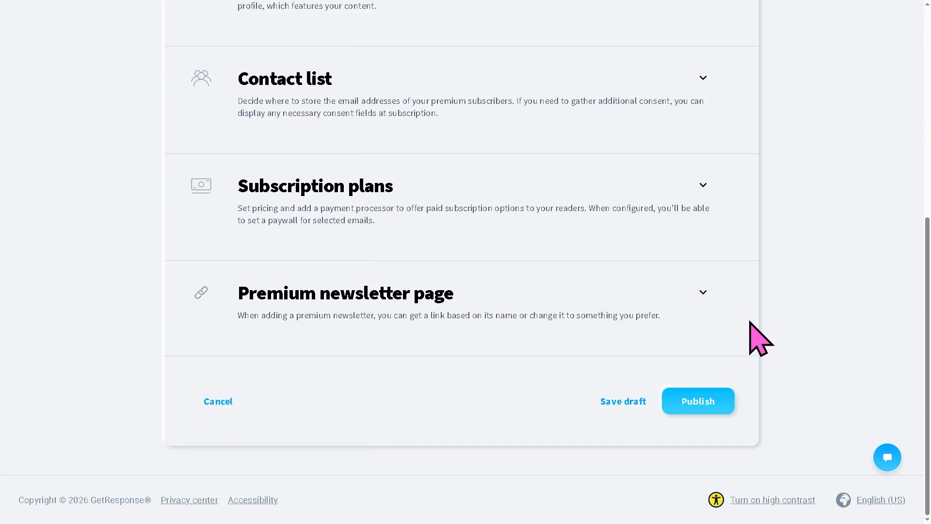
click(699, 408)
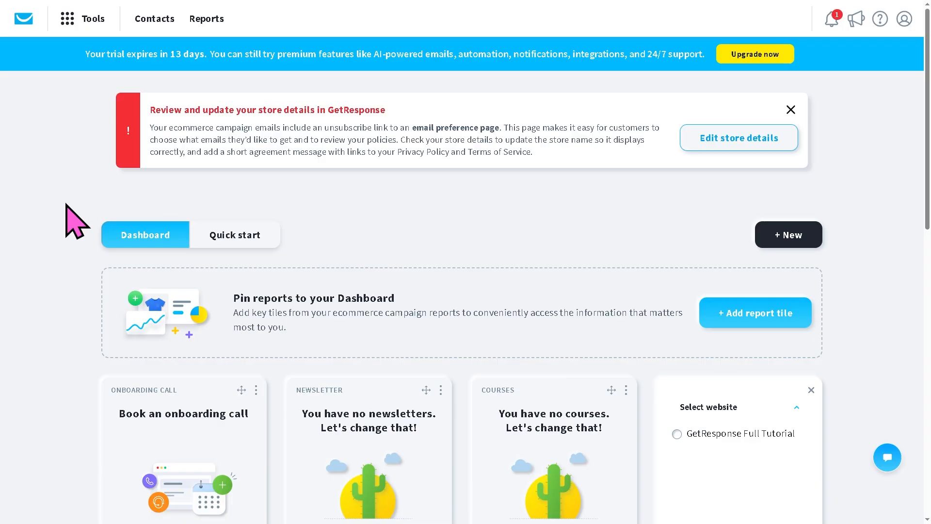
- Start a new course from the Courses page using the With AI creation option
click(70, 22)
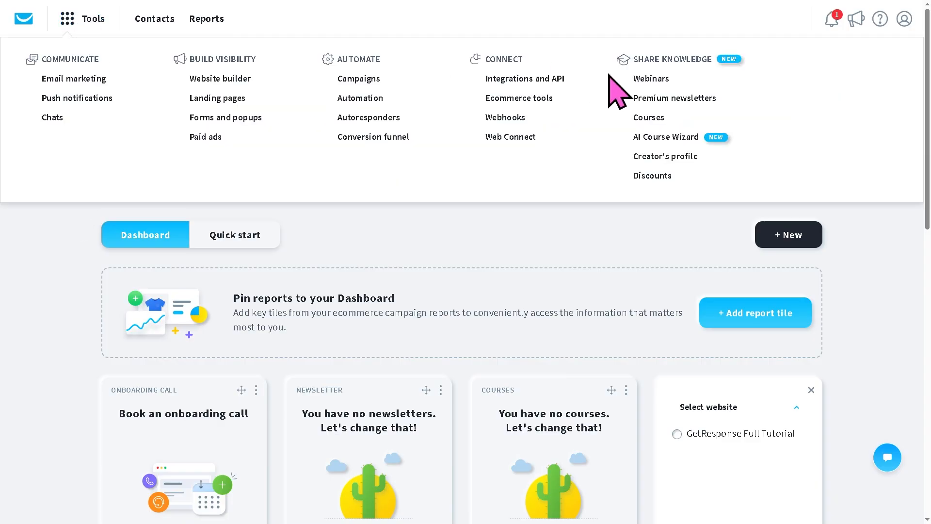
click(647, 119)
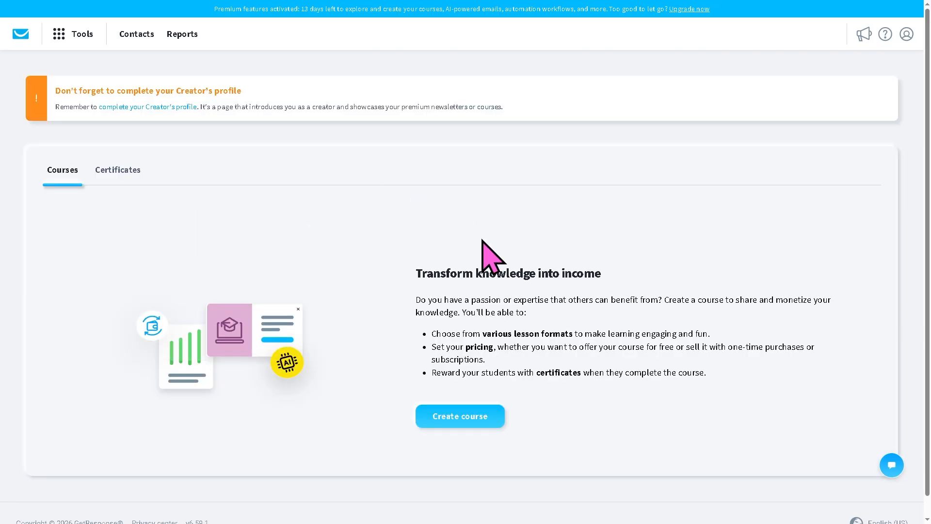
click(485, 416)
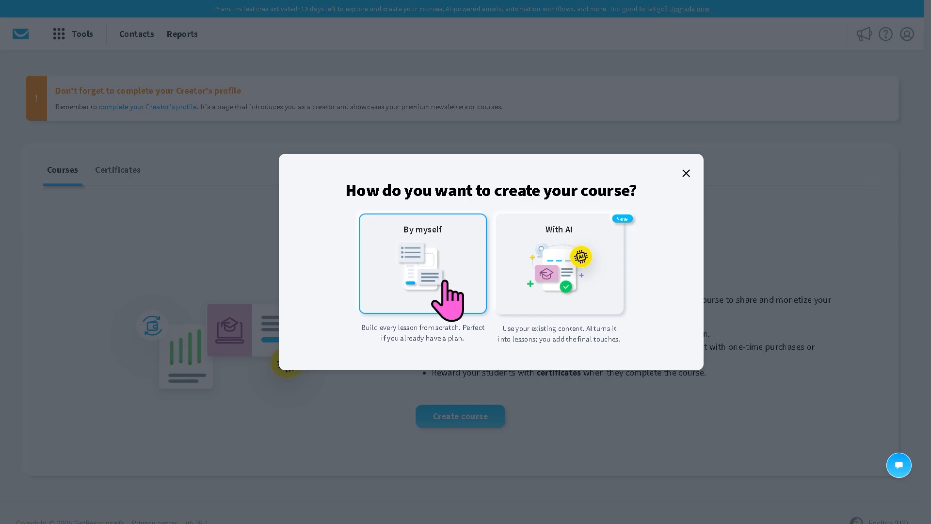
click(573, 257)
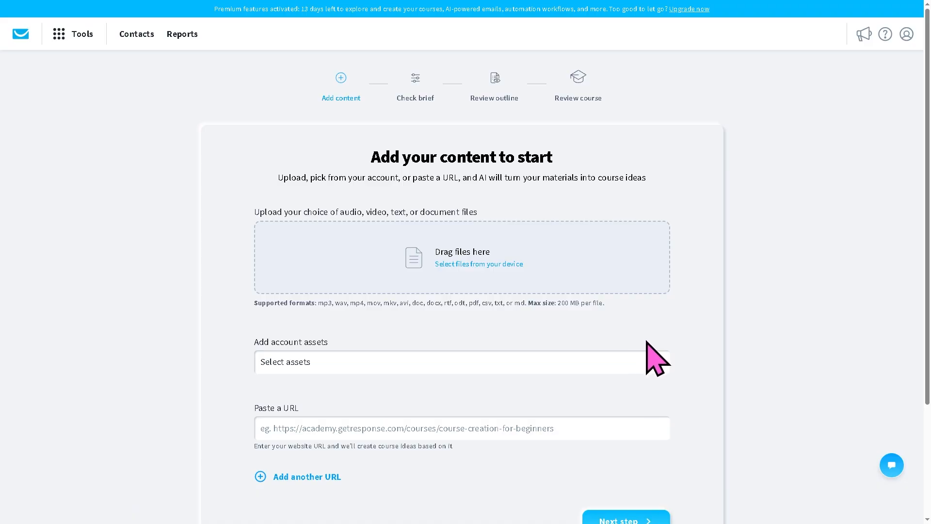
- Look through the account asset types that can be added as source content for the AI course
scroll(650, 342, down, 1)
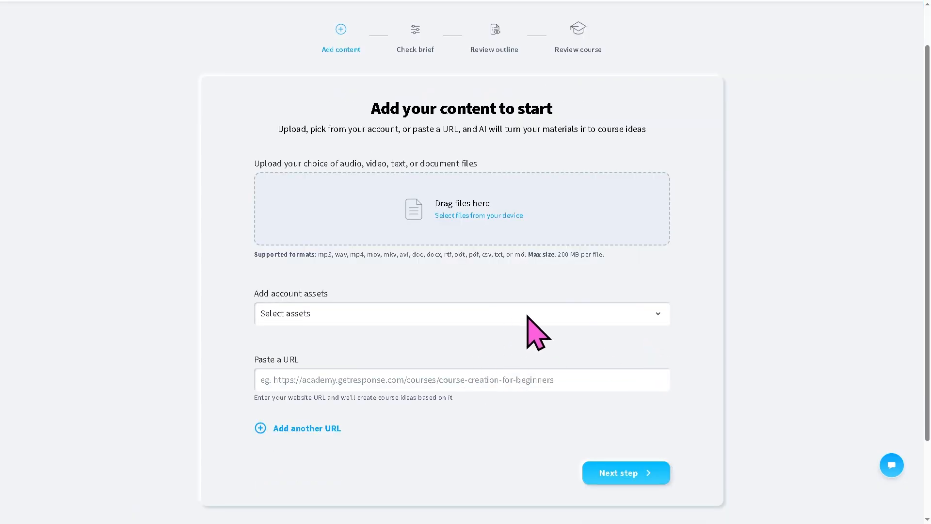
click(540, 315)
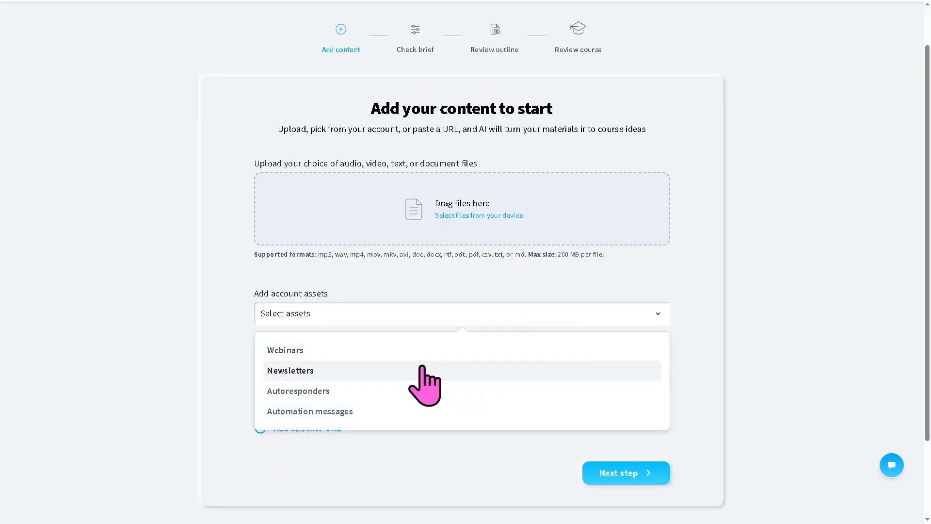
scroll(446, 374, down, 1)
click(800, 366)
scroll(800, 367, up, 2)
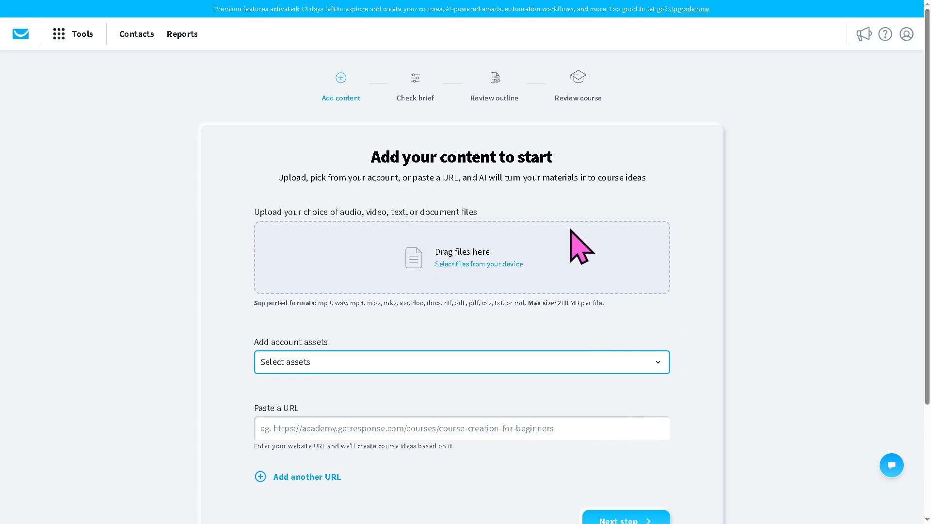
- Open the AI Course Wizard from the tools list and review its upload, account asset and URL content options
click(60, 35)
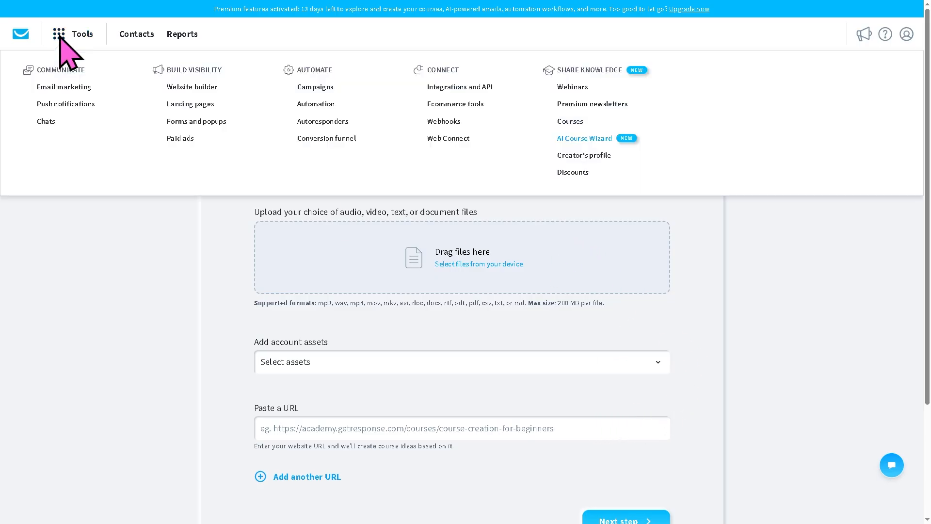
click(585, 140)
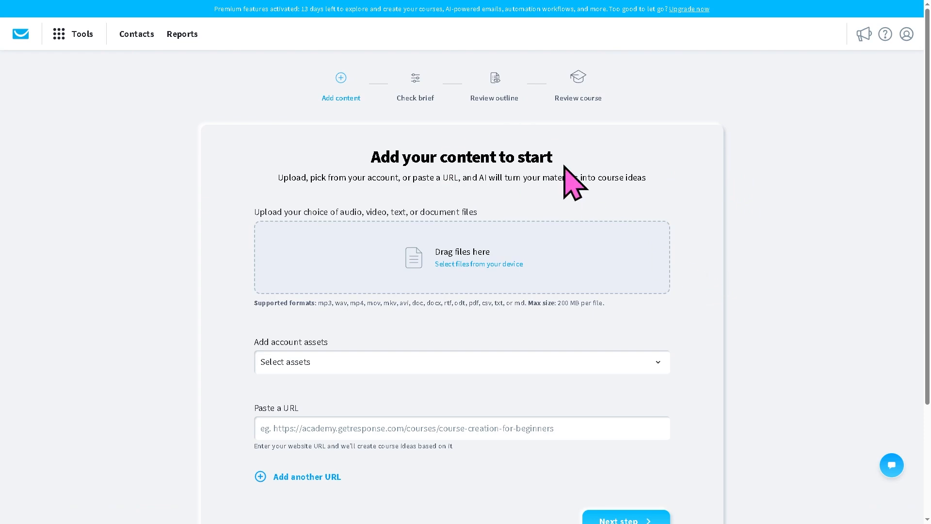
scroll(461, 263, down, 3)
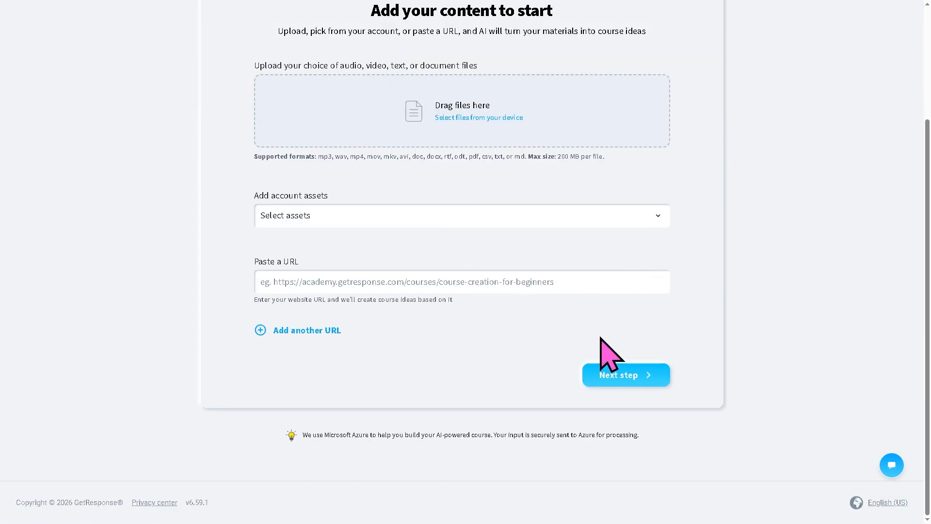
scroll(596, 344, up, 2)
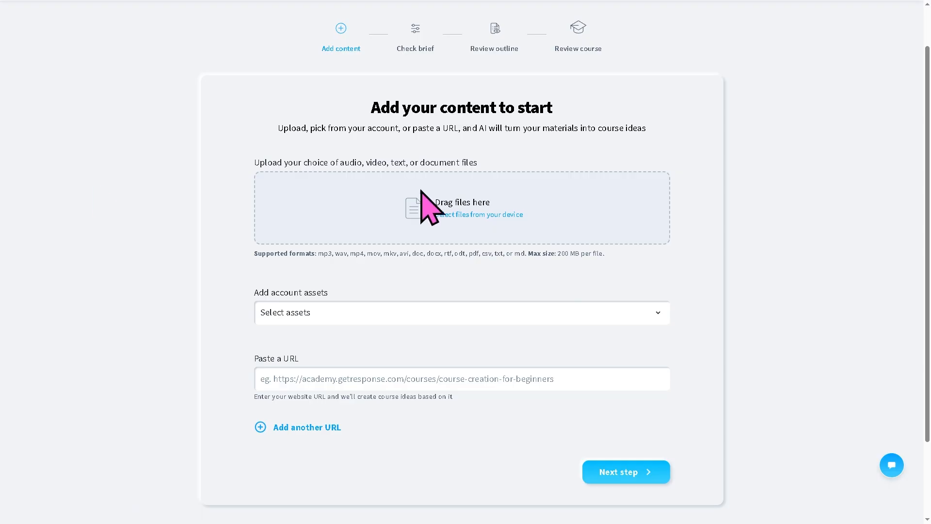
scroll(577, 284, up, 1)
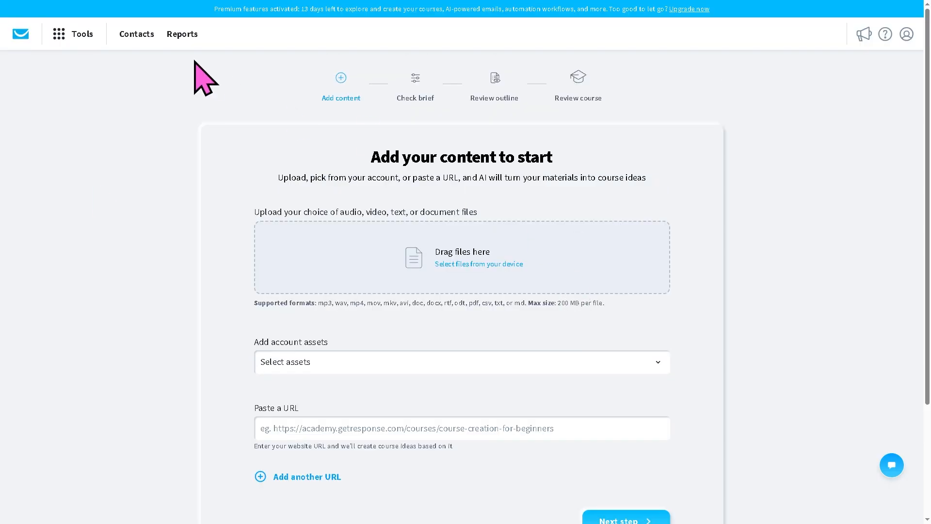
click(63, 35)
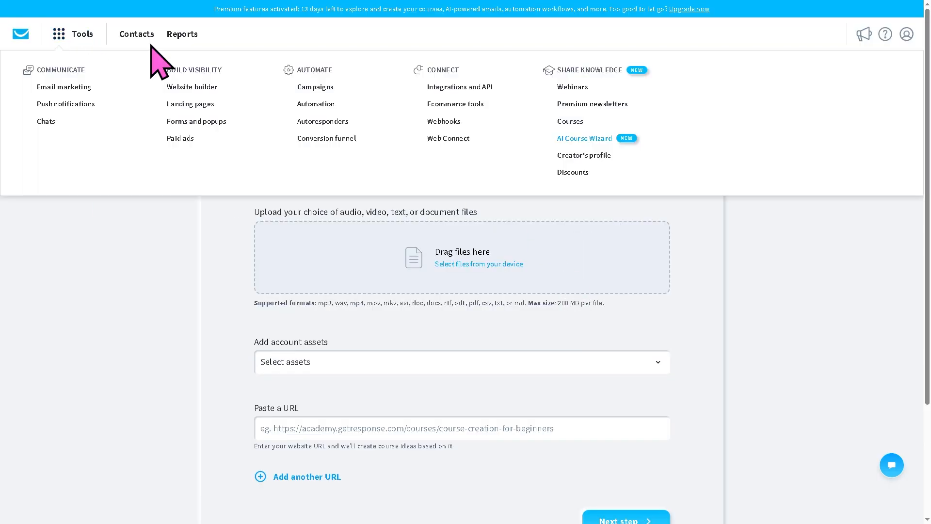
click(600, 156)
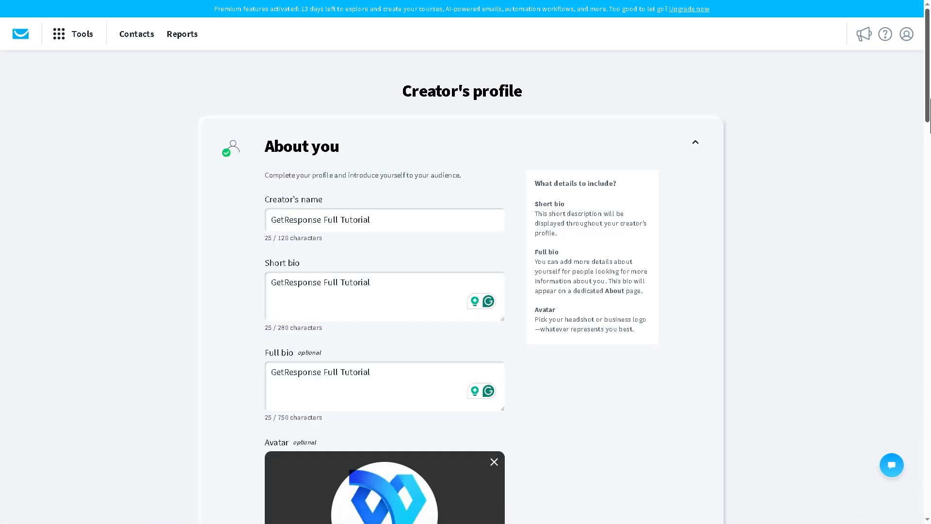
scroll(466, 291, down, 4)
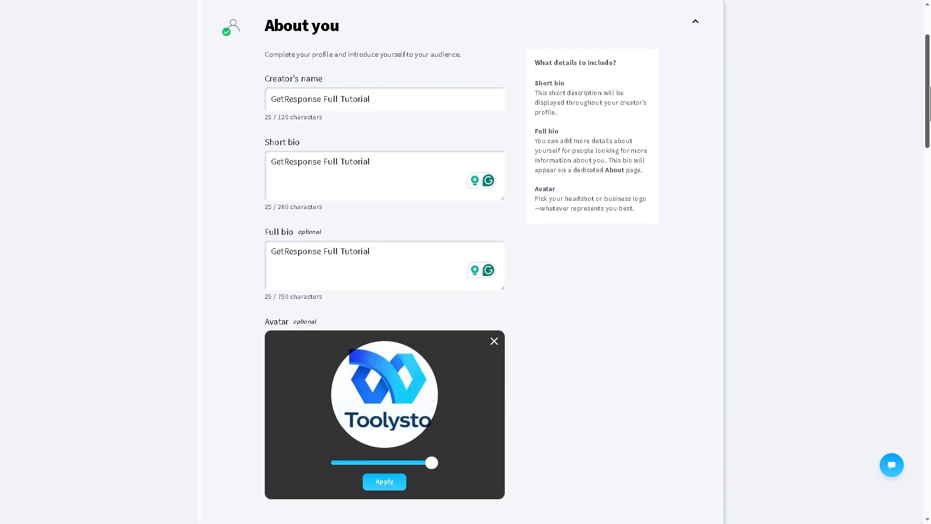
scroll(465, 291, down, 4)
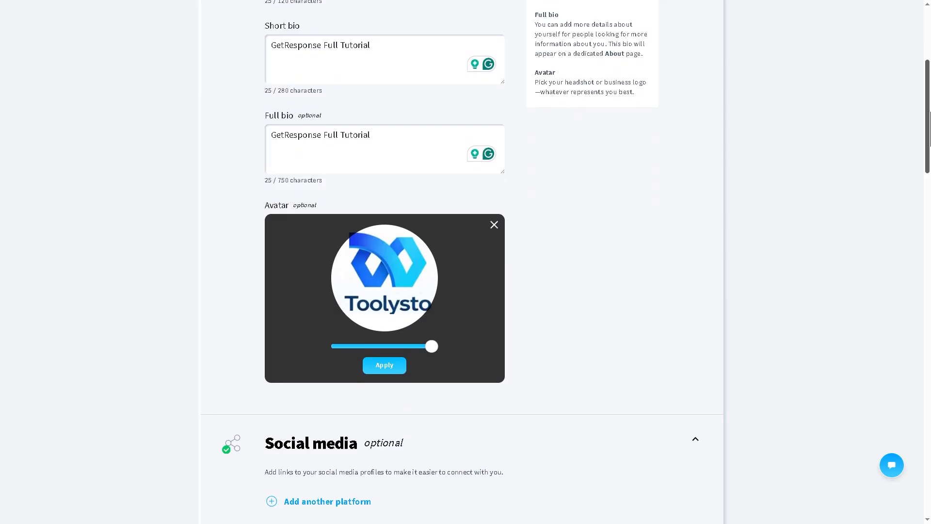
scroll(465, 291, down, 5)
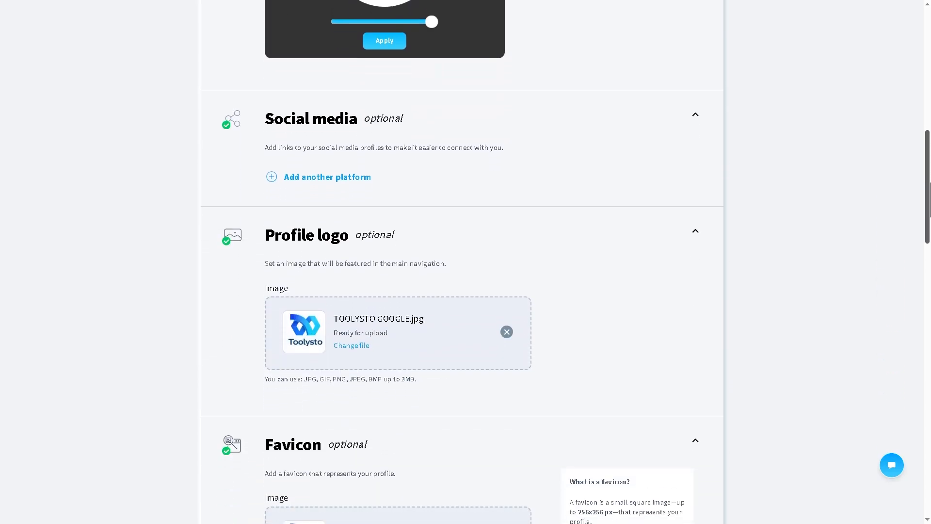
scroll(466, 291, down, 4)
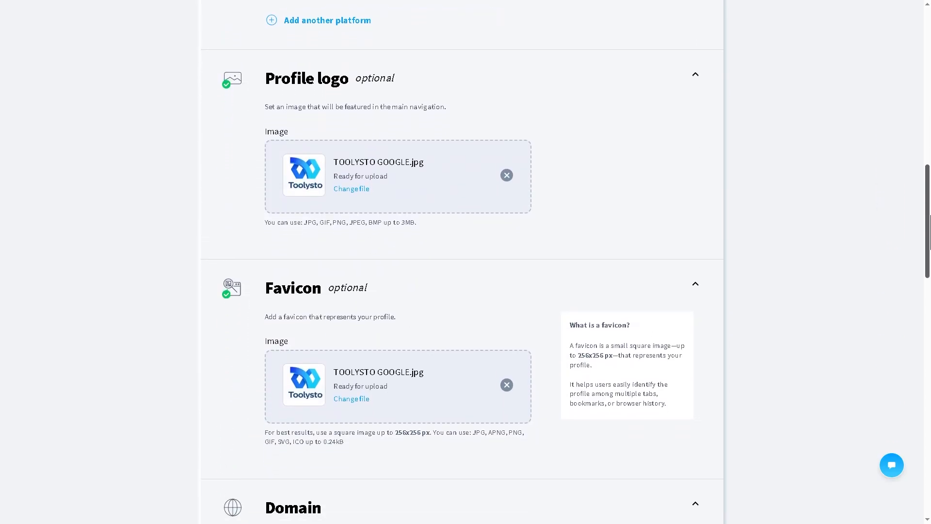
scroll(465, 291, down, 4)
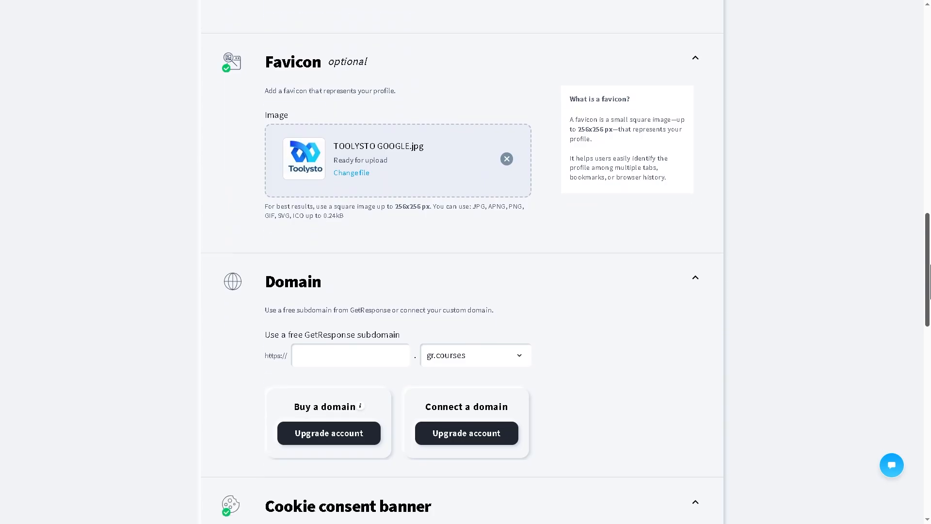
scroll(465, 291, down, 4)
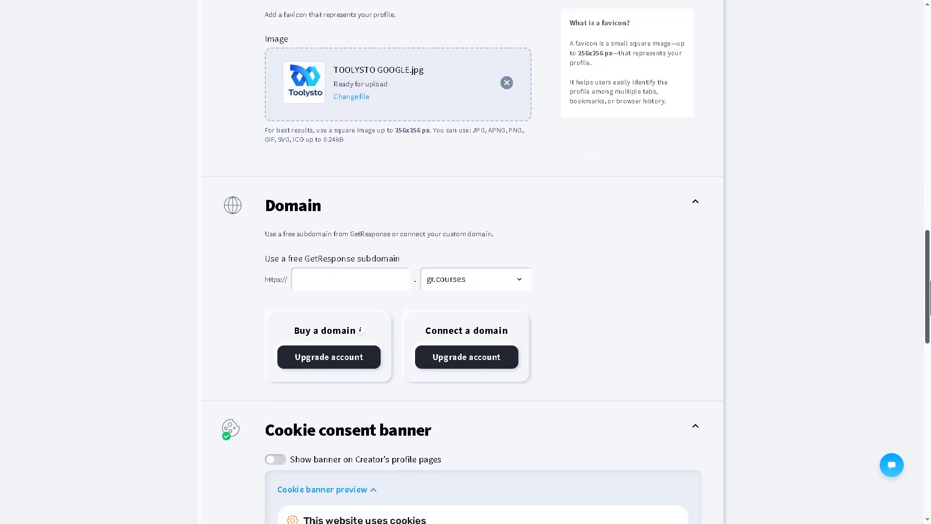
scroll(465, 291, down, 4)
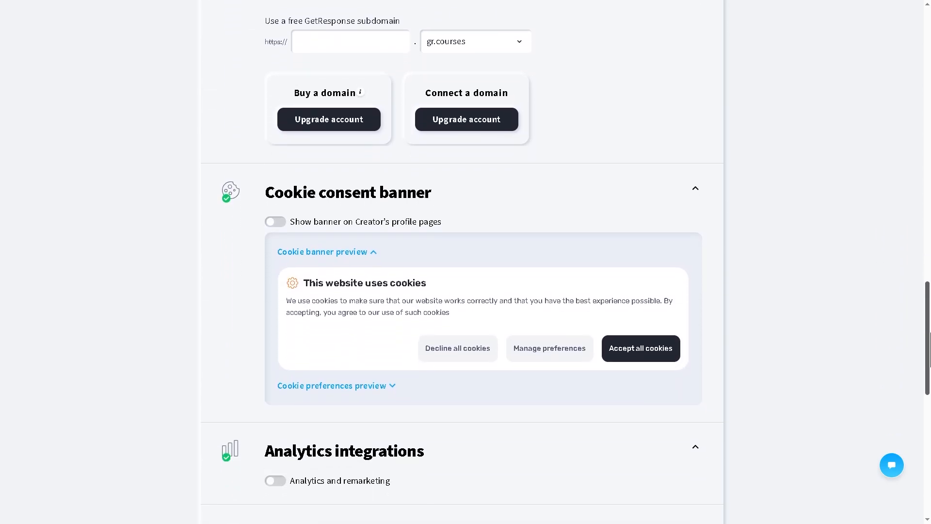
scroll(465, 291, down, 9)
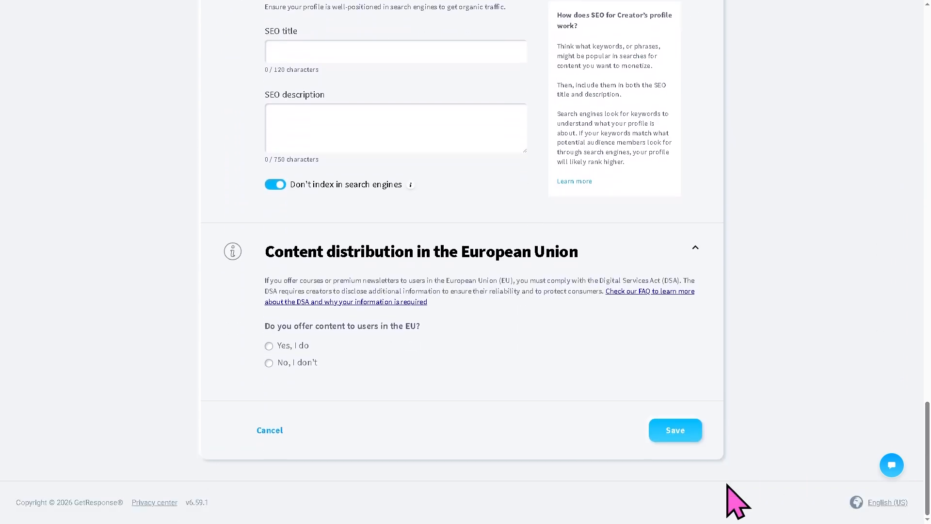
click(675, 430)
- Create a new discount and name it "GetResponse Full Tutorial"
click(63, 38)
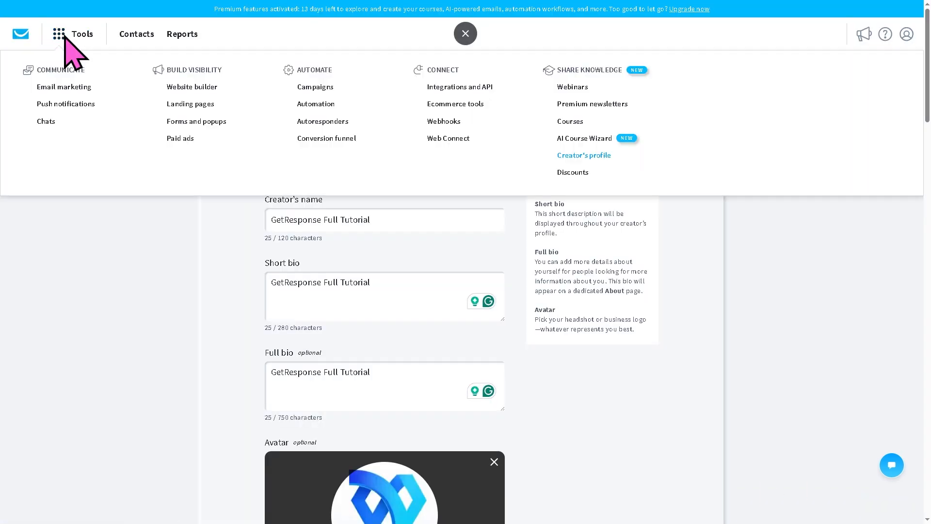
click(568, 173)
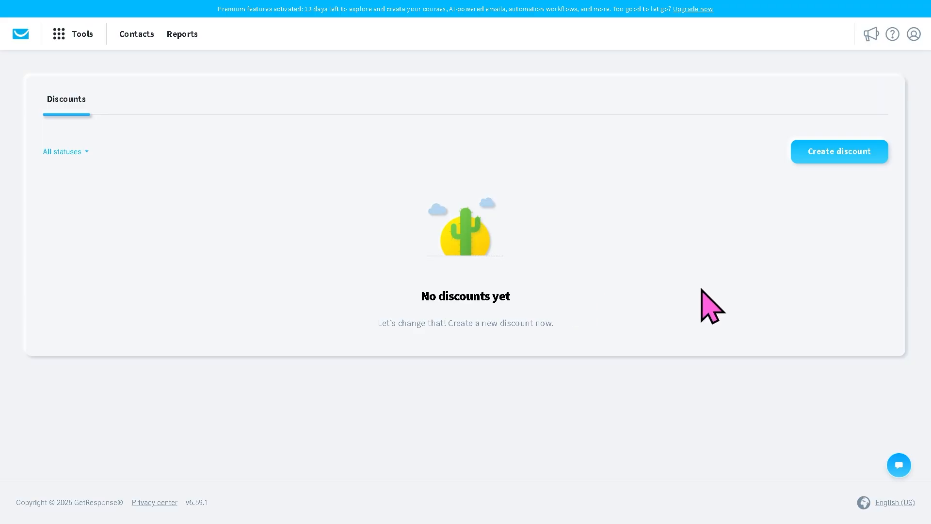
click(852, 158)
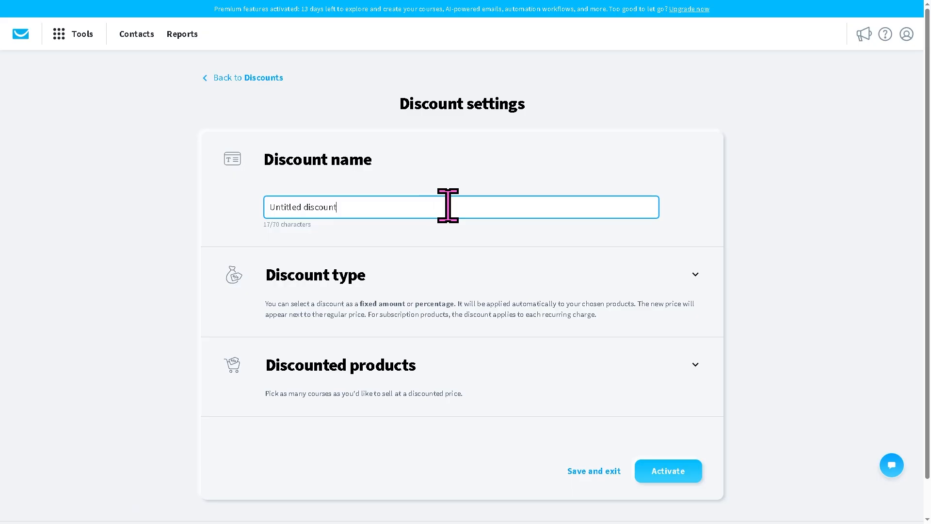
text(GetResponse Full Tutorial)
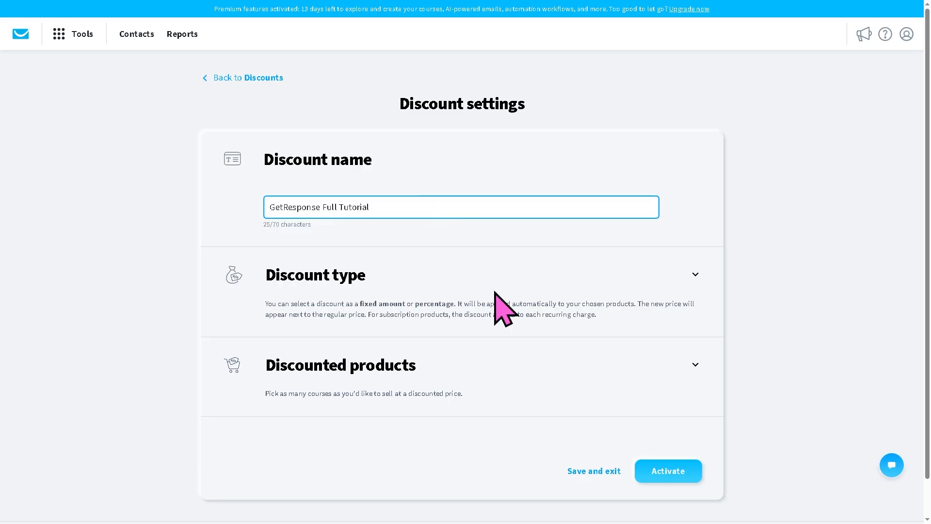
- Set the discount type to a fixed amount with a value of 69 USD
click(695, 285)
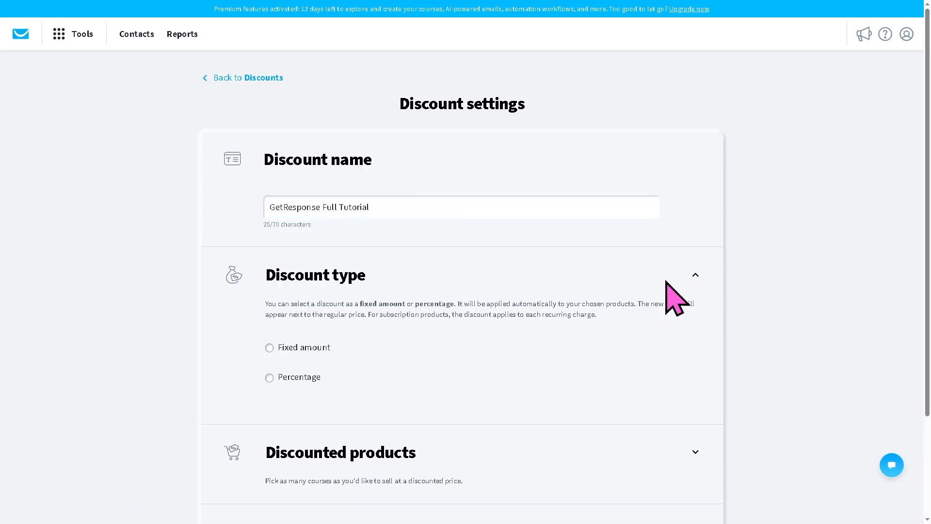
click(270, 348)
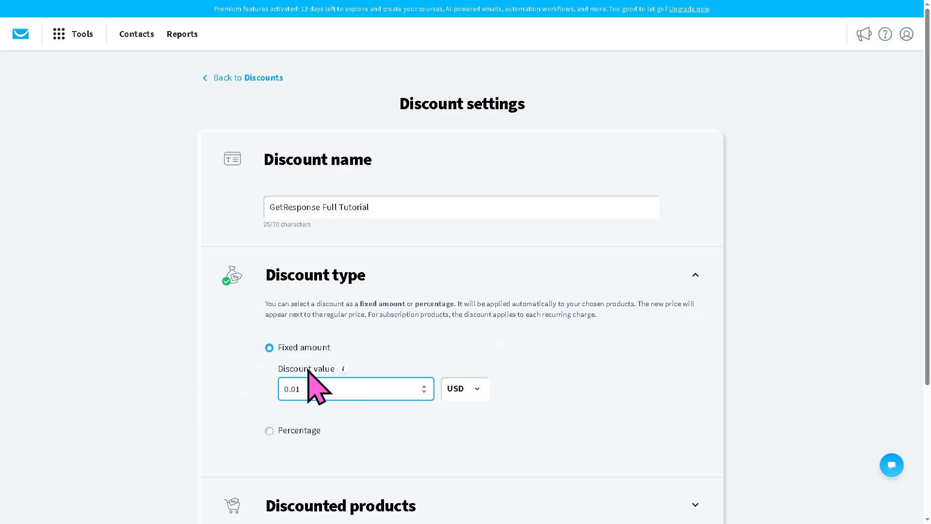
drag(333, 392, 245, 394)
click(135, 386)
scroll(133, 393, down, 3)
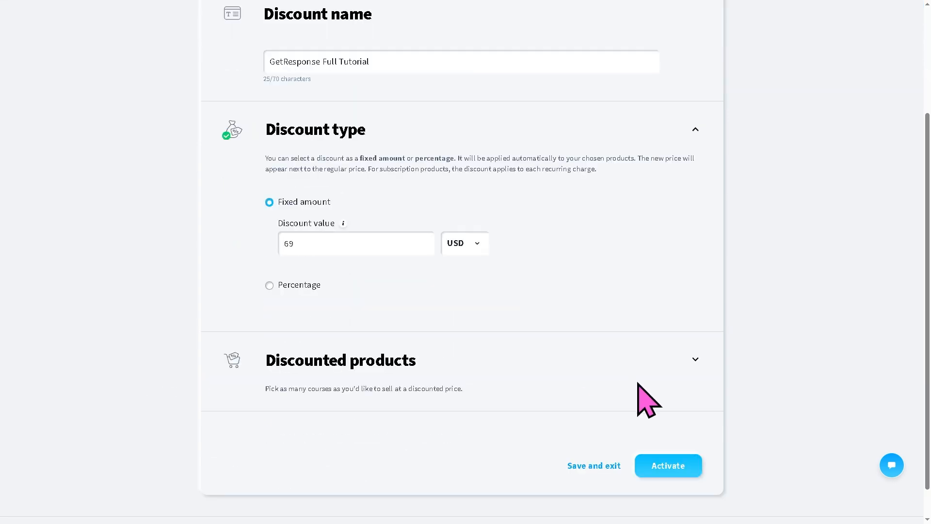
- Expand the discounted products section, try to activate the discount and try to choose a product for it
click(692, 361)
scroll(631, 398, down, 2)
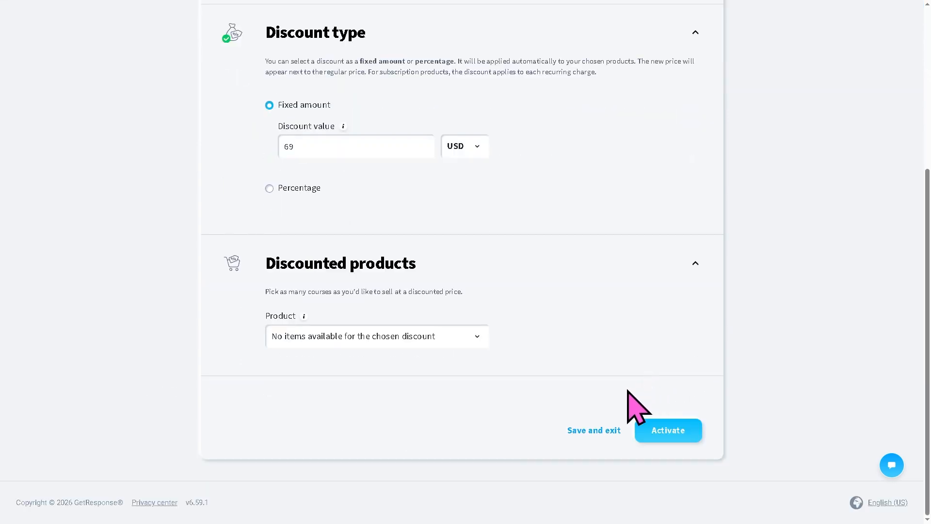
click(664, 444)
click(341, 344)
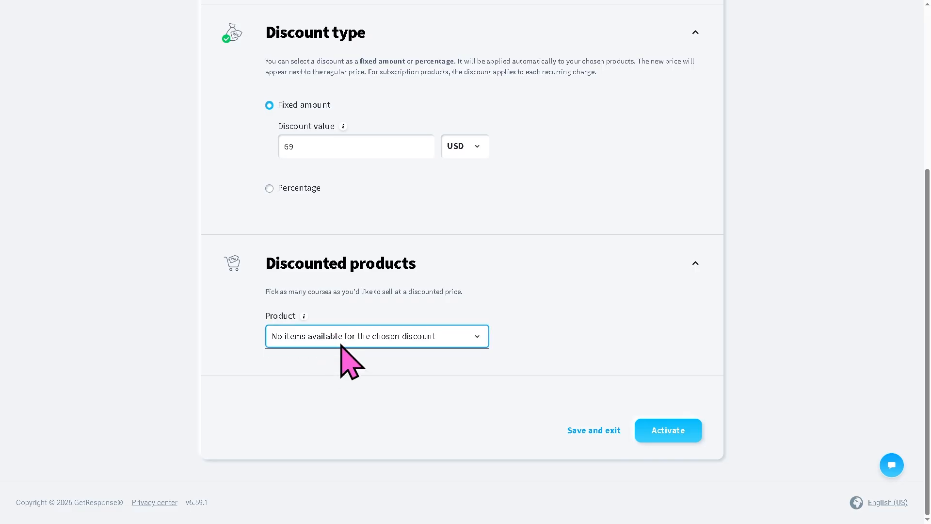
scroll(373, 350, up, 5)
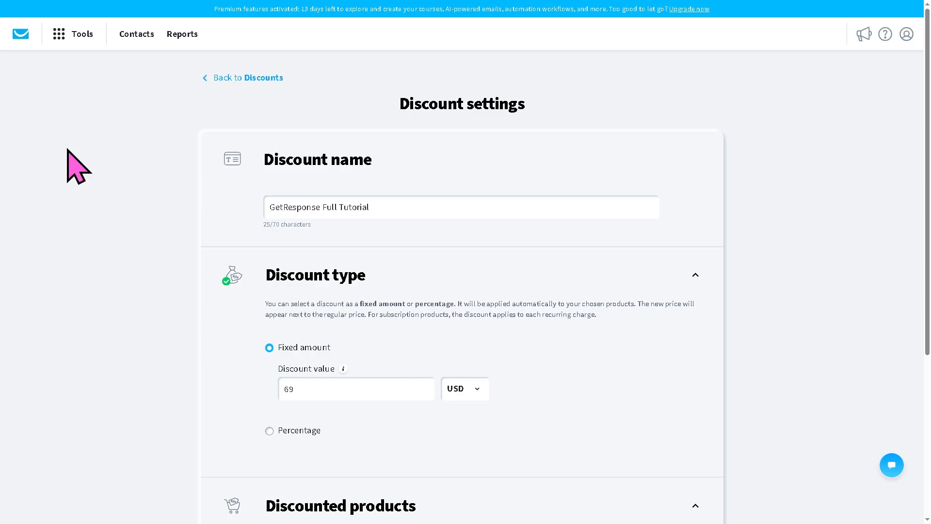
- Create a new contact list named "GetResponse Full Tutorial"
click(88, 35)
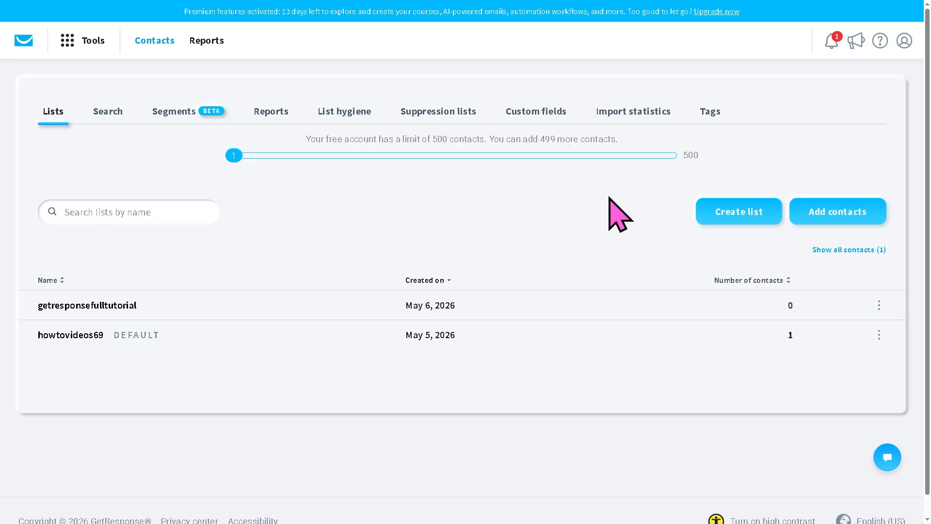
click(758, 216)
text(GetResponse Full Tutorial)
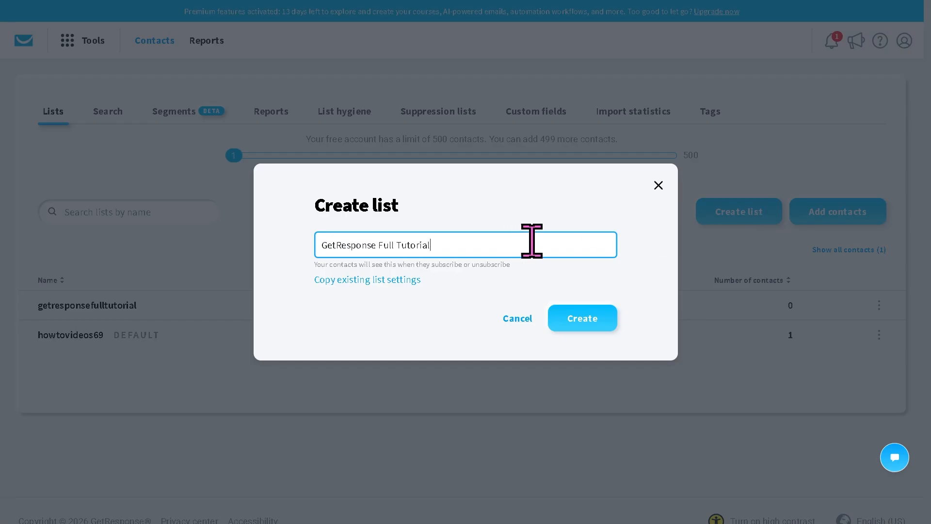
click(598, 322)
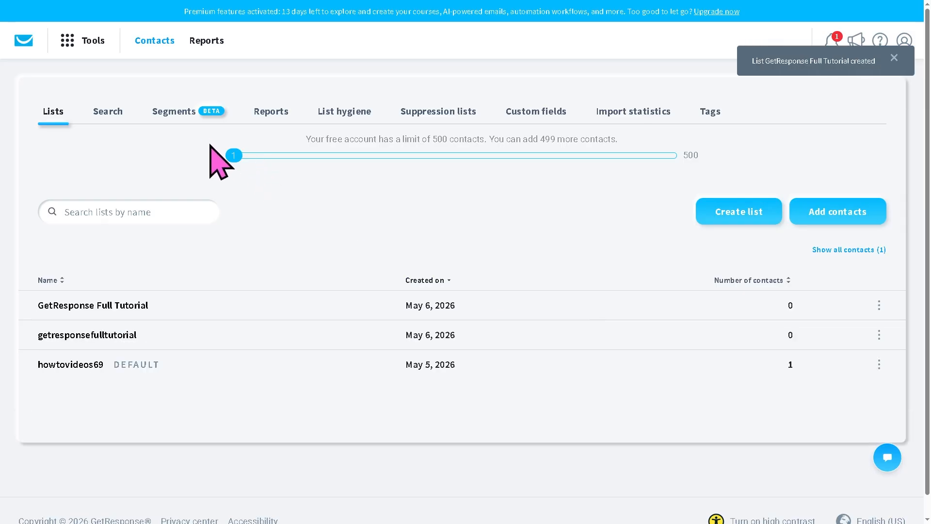
- Start a new contact segment from the pre-built email engagement segment "Worth a follow-up"
click(178, 113)
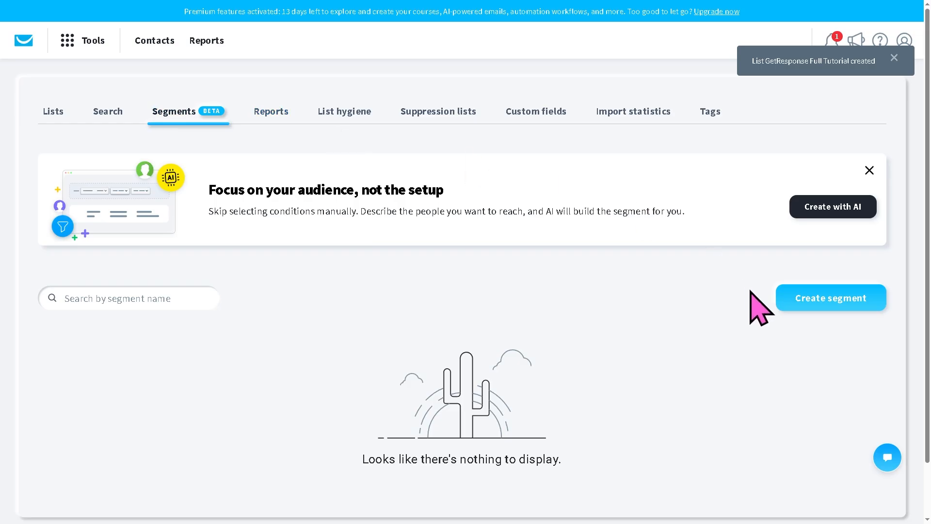
click(831, 298)
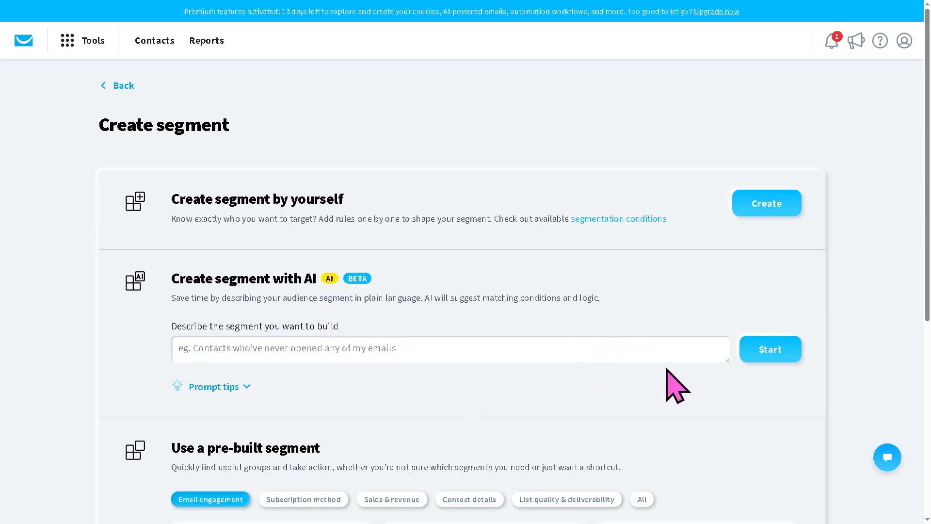
scroll(677, 385, down, 1)
scroll(677, 386, down, 2)
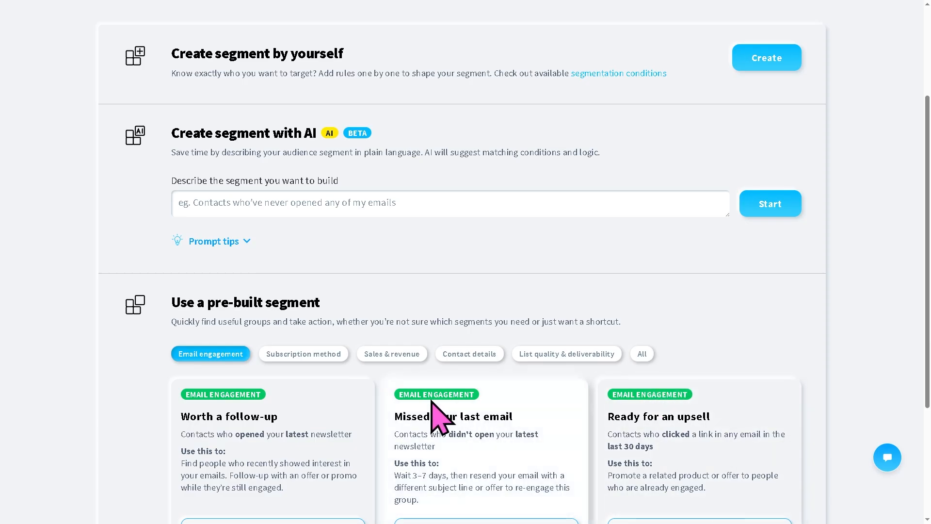
scroll(441, 418, down, 2)
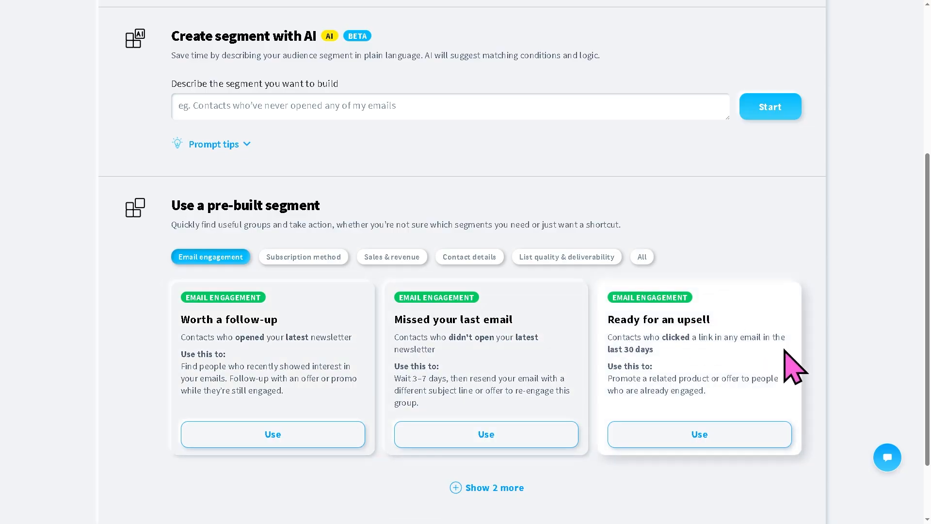
click(312, 439)
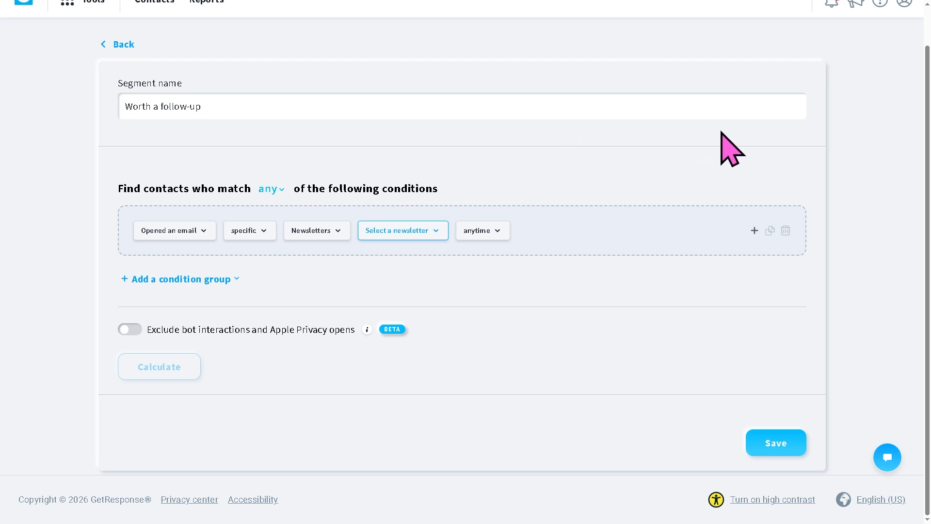
- Name the segment "GetResponse Full Tutorial", select the "GetResponse Full Tutorial" newsletter in its opened-email condition and save it
click(755, 117)
key(ctrl+a)
text(GetResponse Full Tutorial)
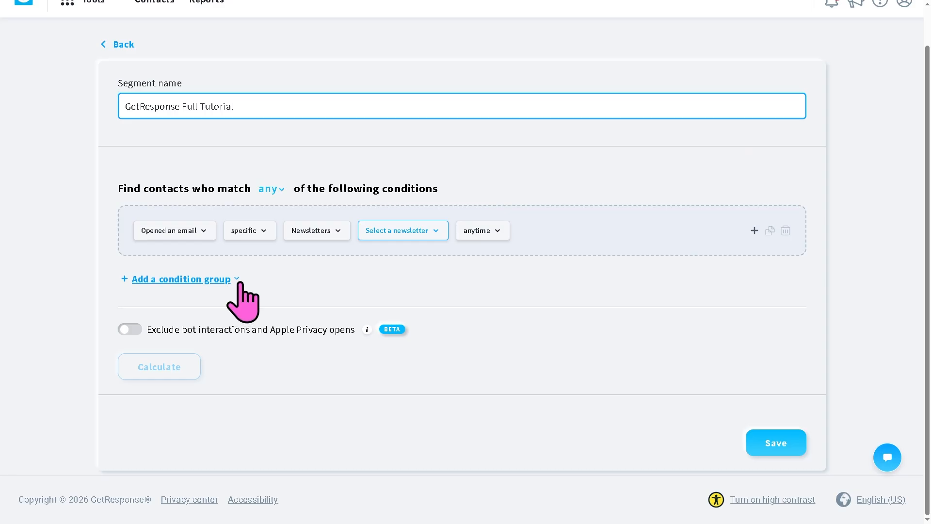
click(775, 442)
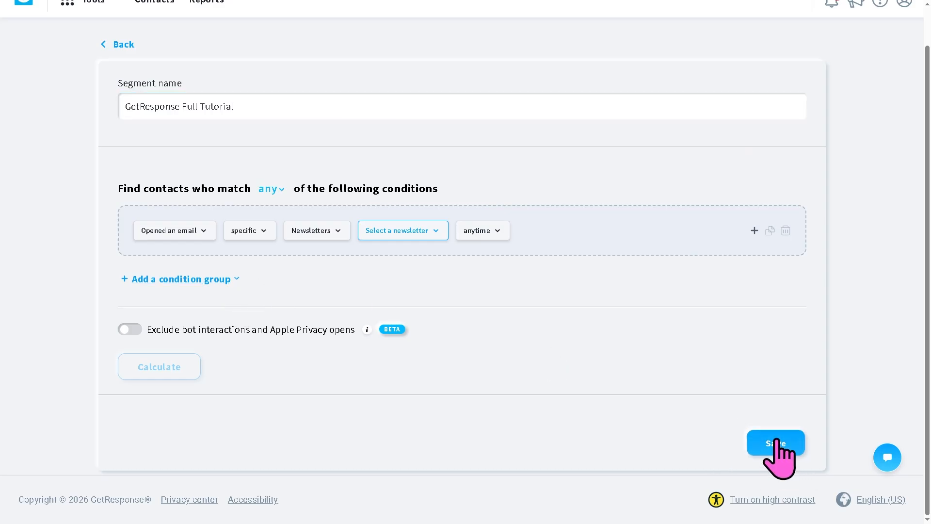
click(423, 232)
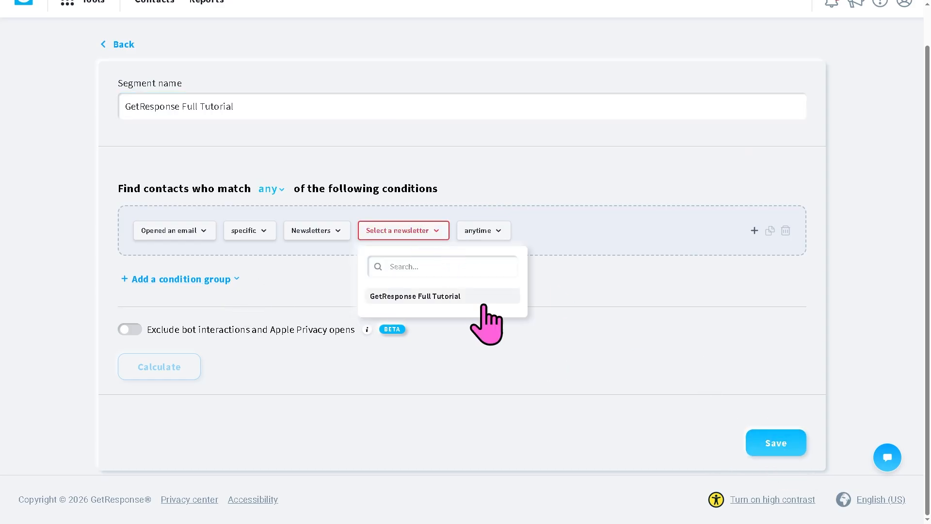
click(459, 296)
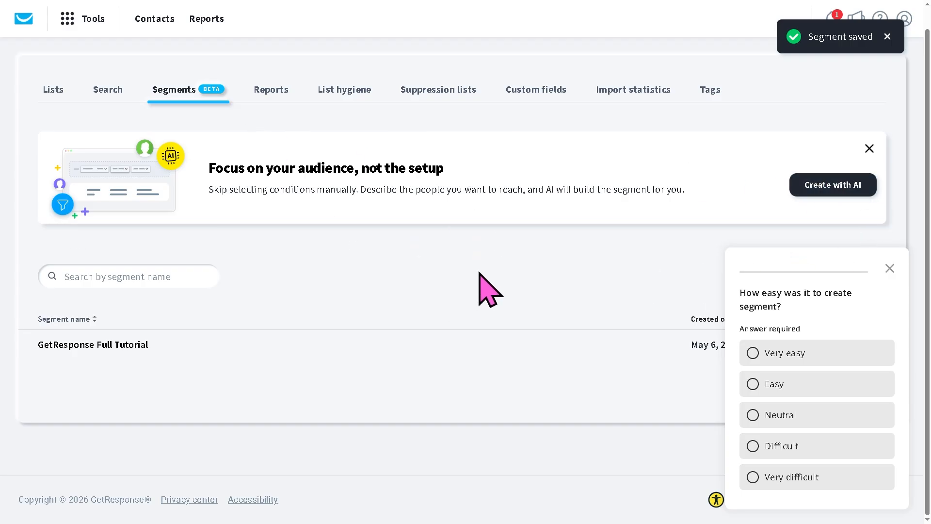
- Search the contacts for "GetResponse Full Tutorial"
click(109, 94)
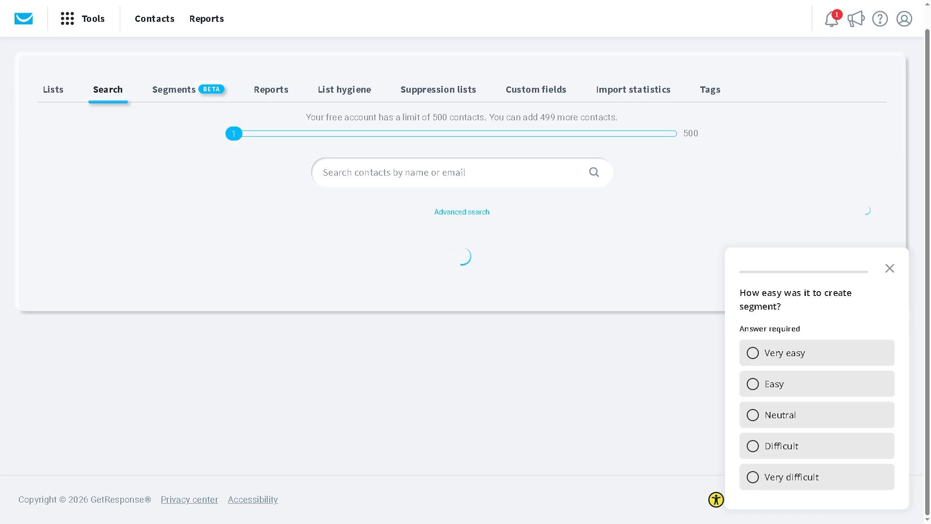
click(444, 168)
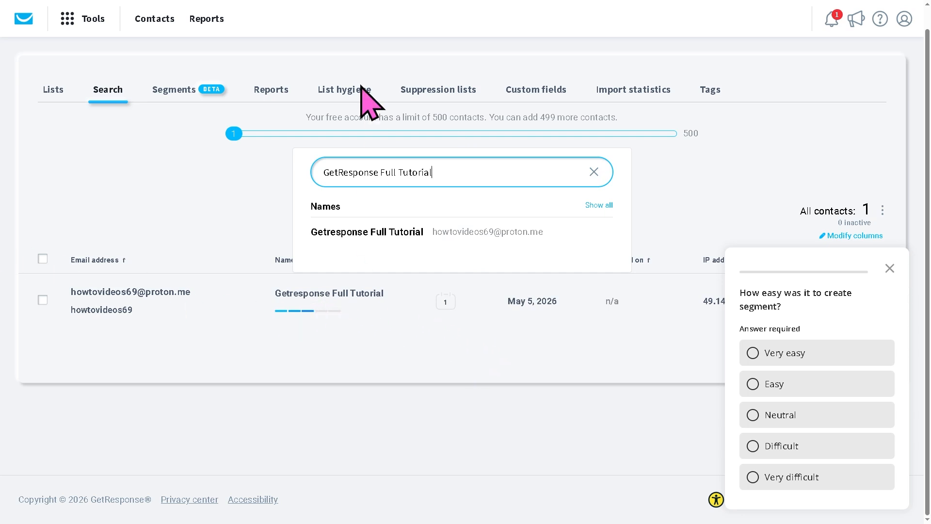
- Open the email marketing report and try the option that excludes bot interactions and Apple Privacy opens, switching it on and back off
click(207, 20)
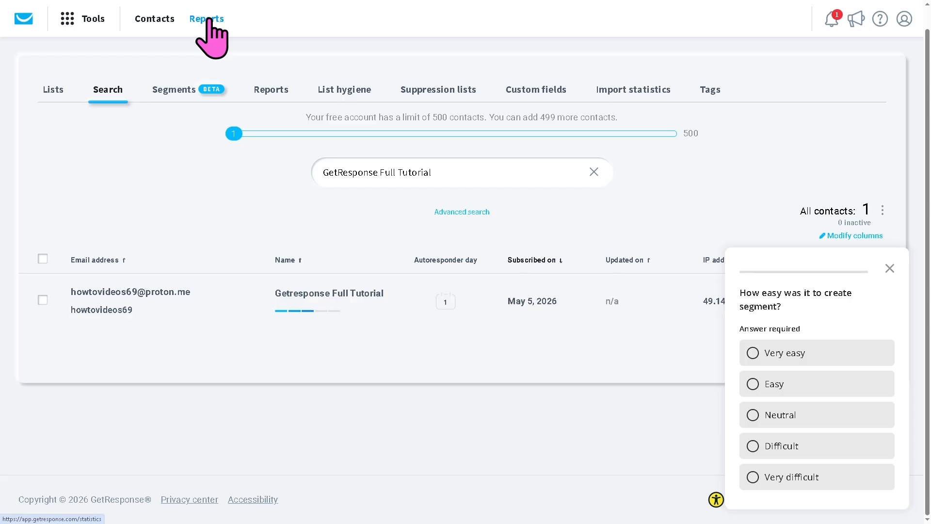
click(890, 268)
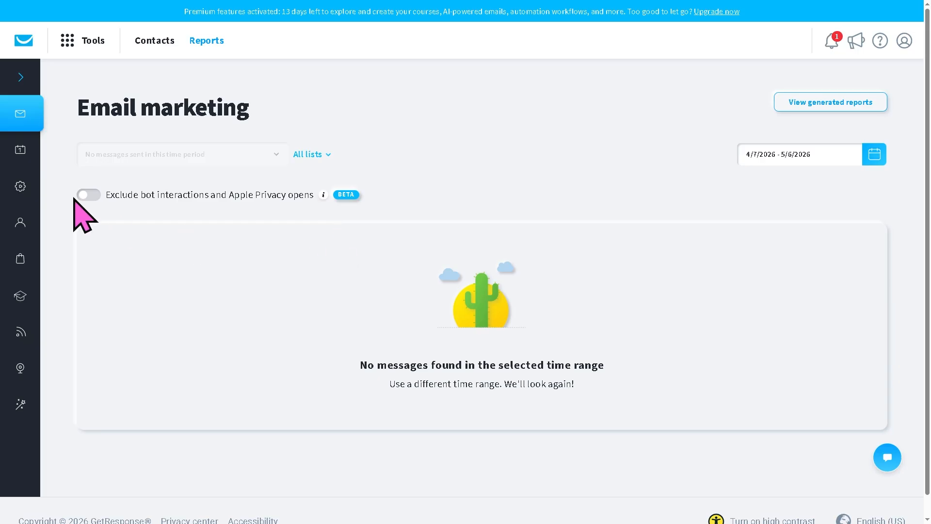
click(95, 196)
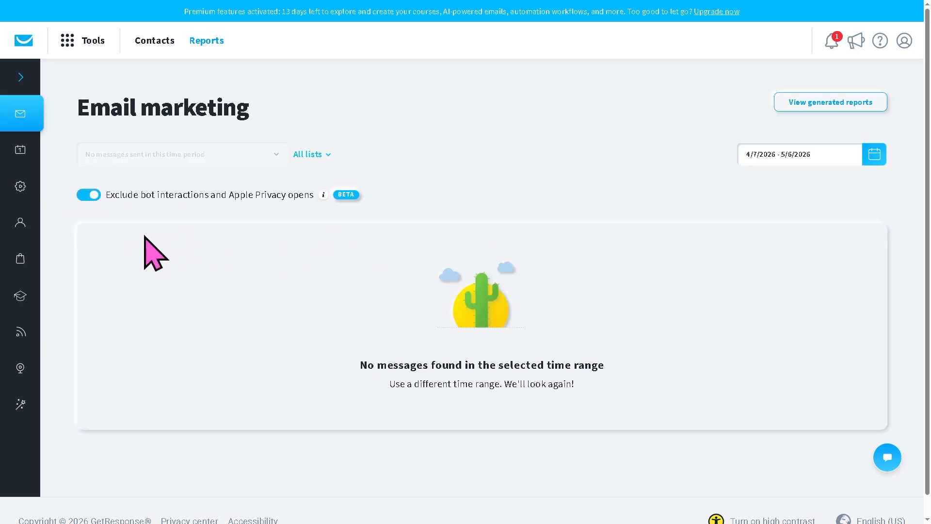
click(89, 198)
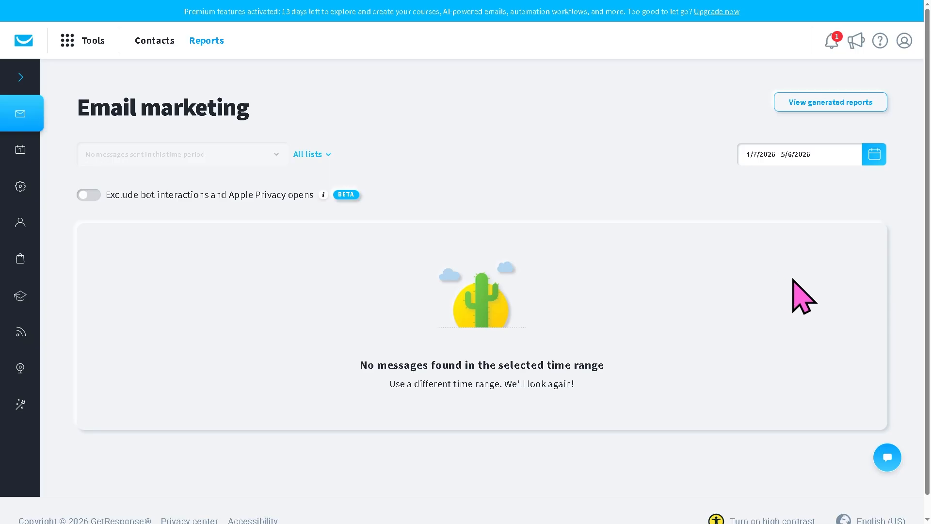
scroll(741, 273, down, 1)
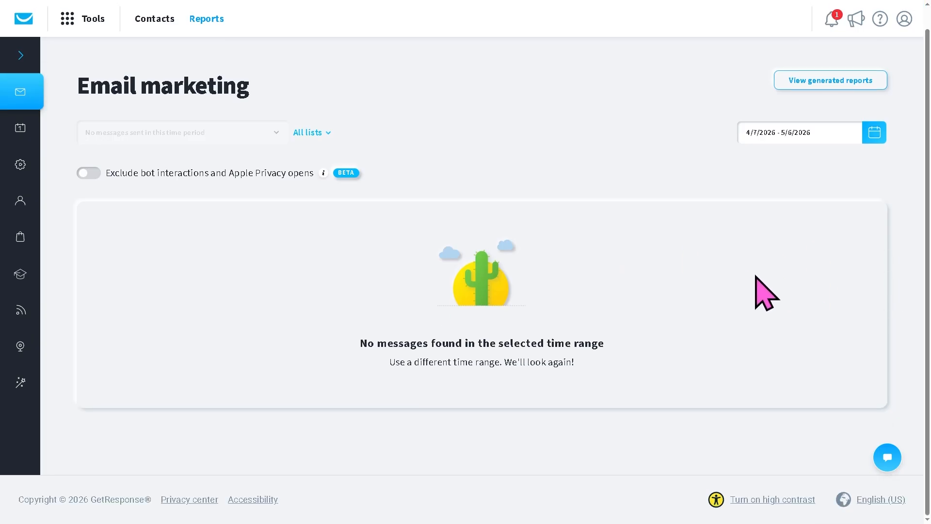
scroll(767, 293, up, 1)
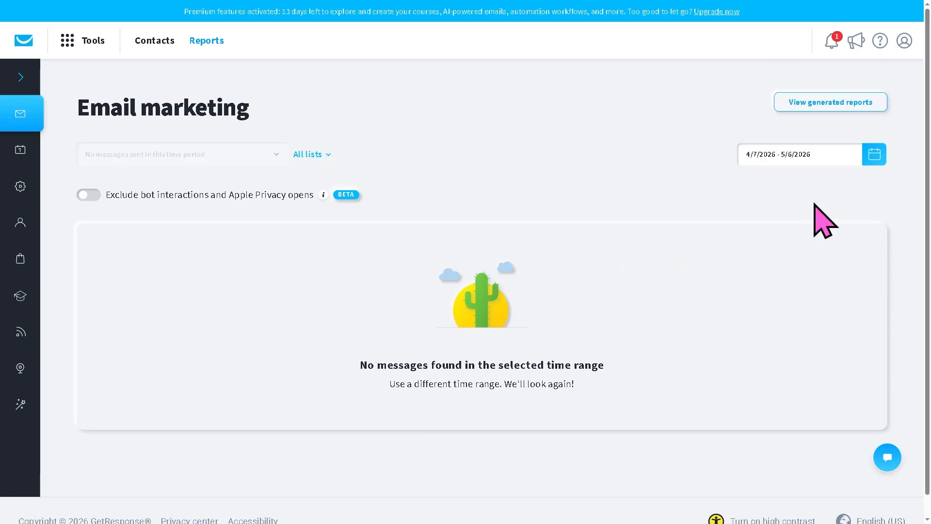
- Check the generated reports for email marketing and return to the report page
click(862, 103)
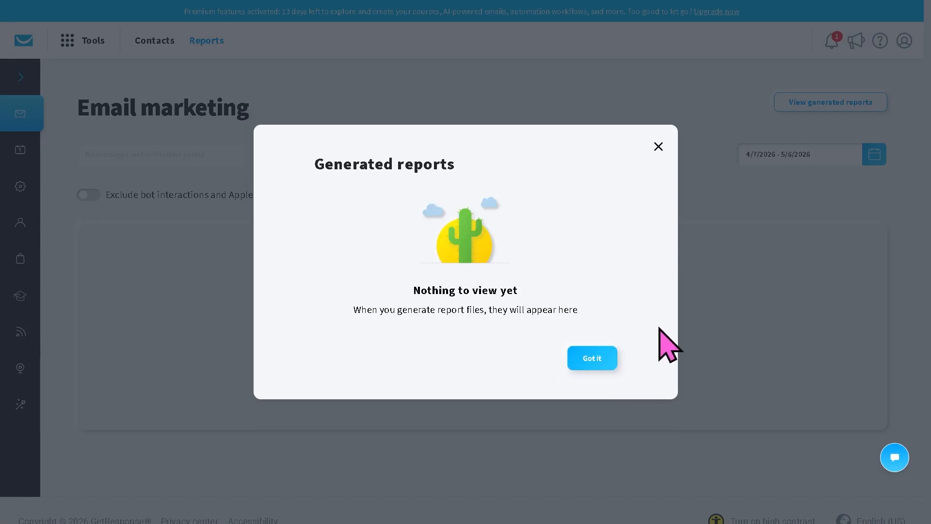
click(658, 147)
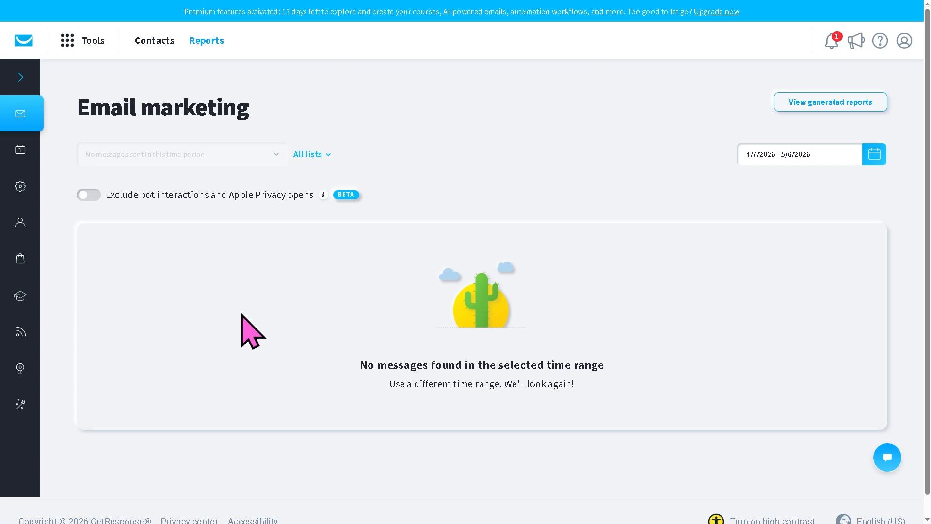
scroll(239, 305, down, 1)
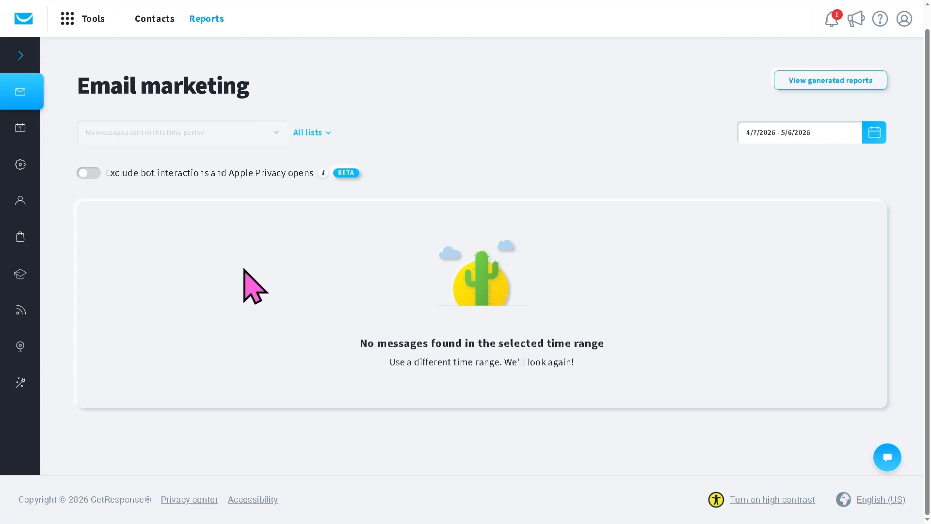
scroll(254, 286, up, 1)
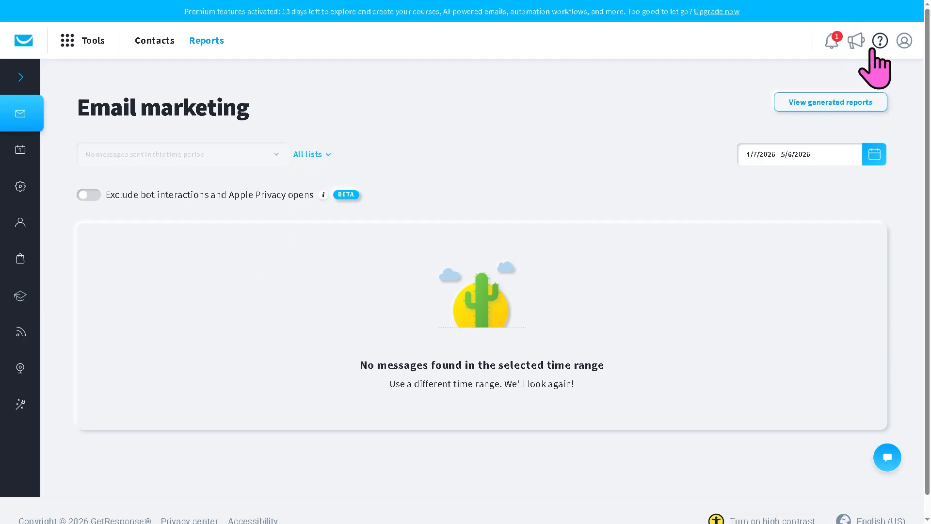
- Check the account notifications and read through the product news about pre-built segments
click(832, 43)
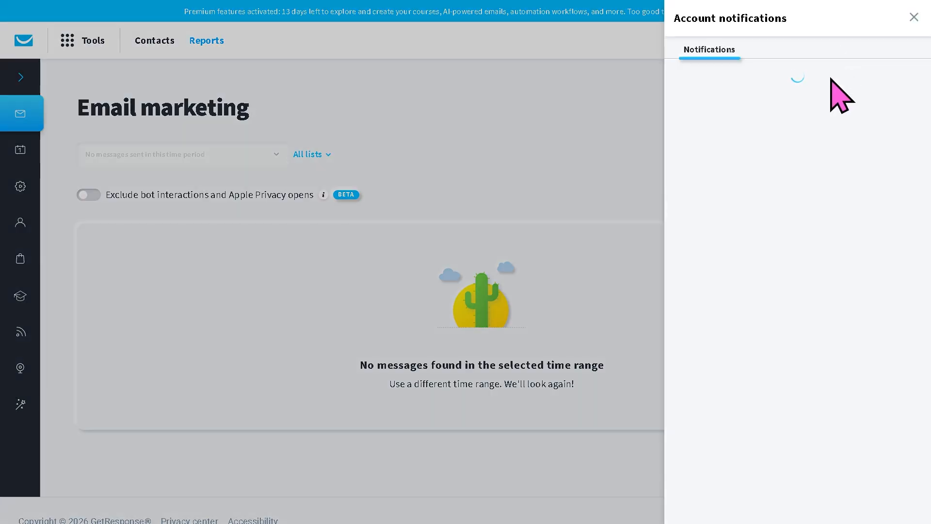
click(914, 17)
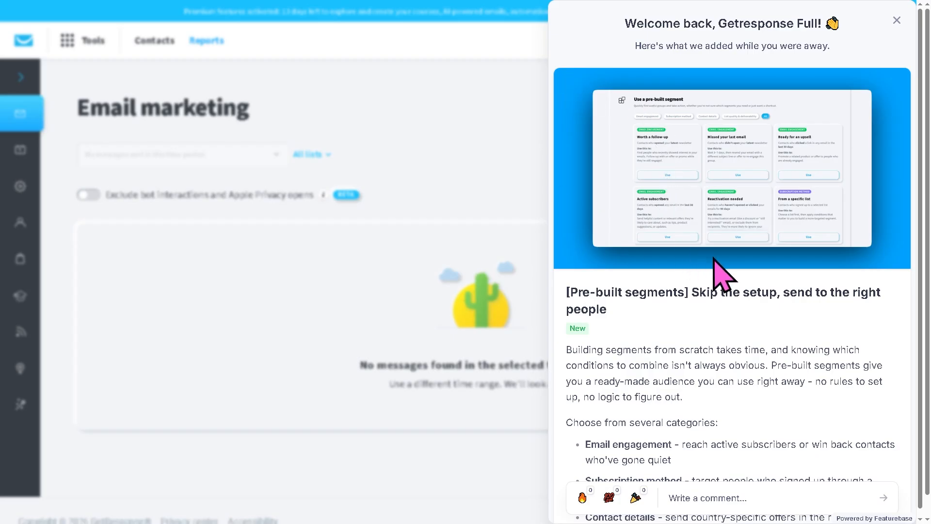
scroll(720, 274, down, 7)
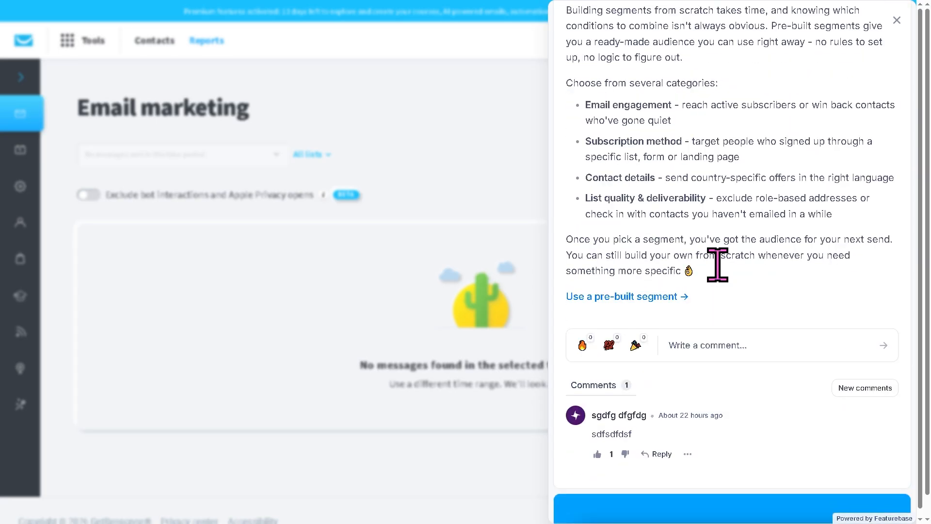
scroll(717, 264, down, 1)
scroll(718, 265, down, 4)
click(467, 124)
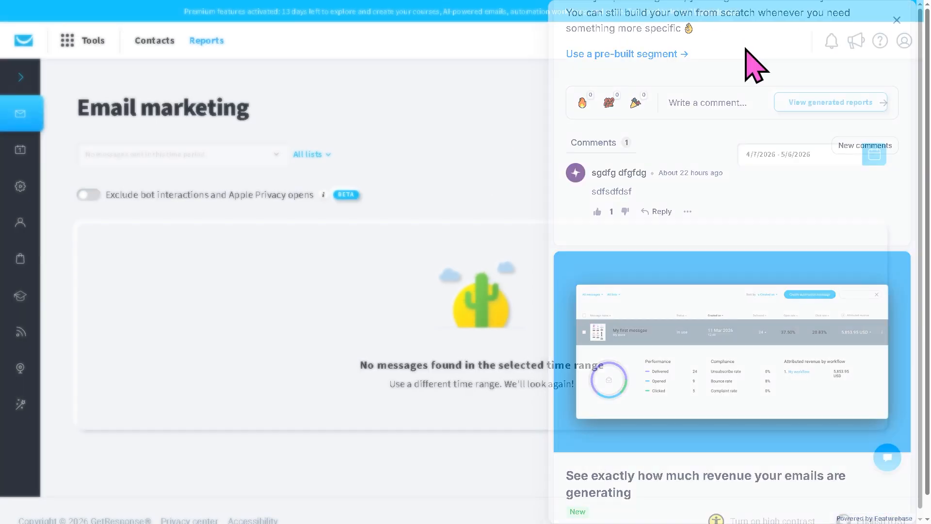
- Open the help options for email support, tickets and the Help Center
click(880, 41)
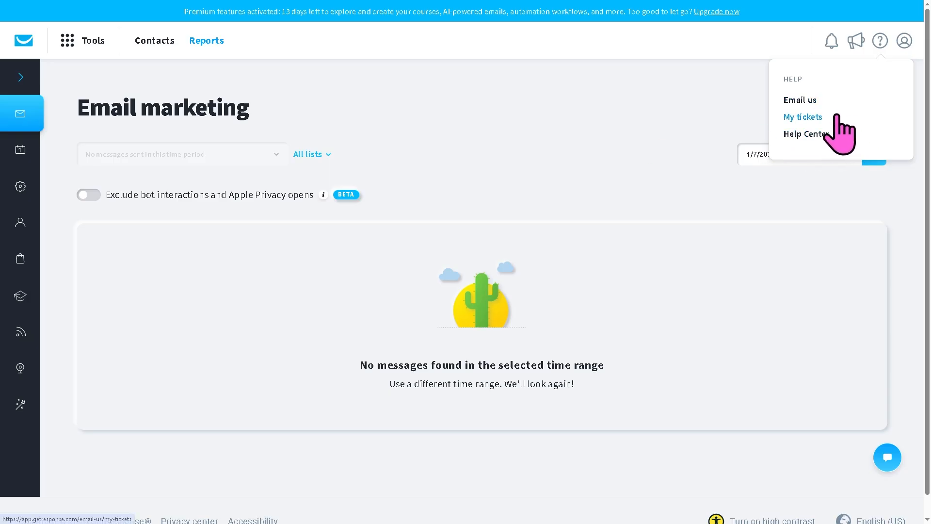
- Check the account upgrade plans for a list size of 1,000 and open the mobile apps page from the account options
click(905, 41)
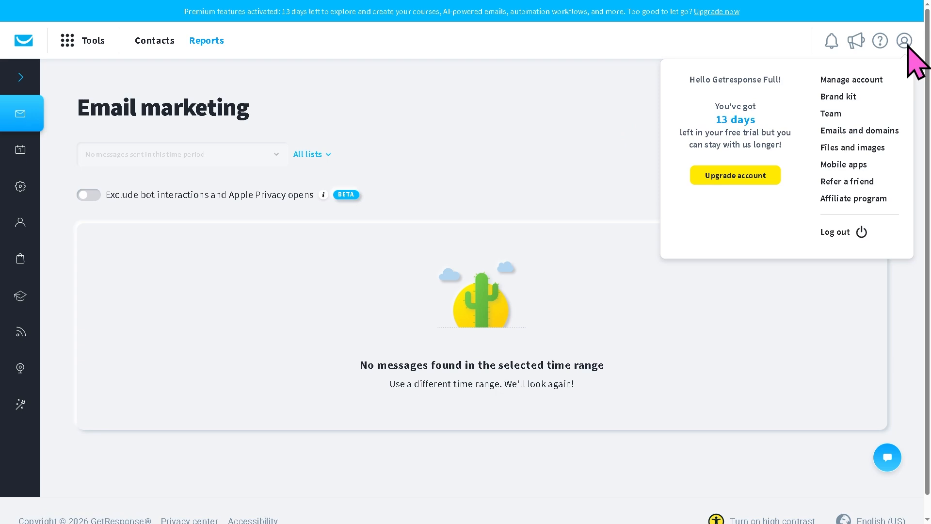
click(761, 176)
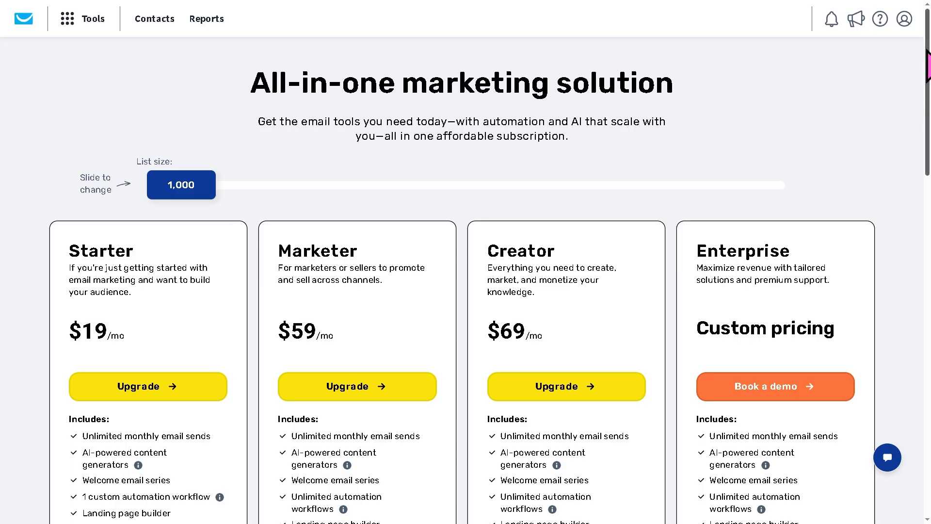
click(907, 22)
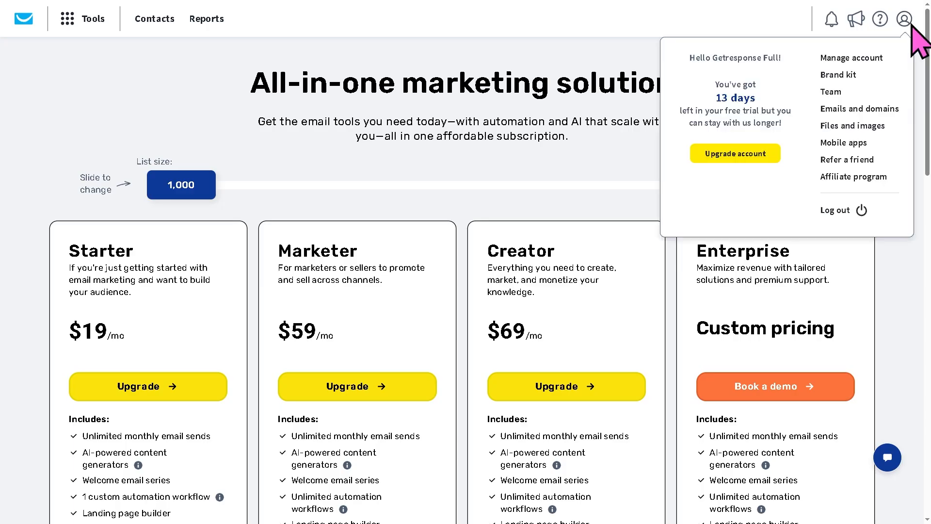
click(859, 144)
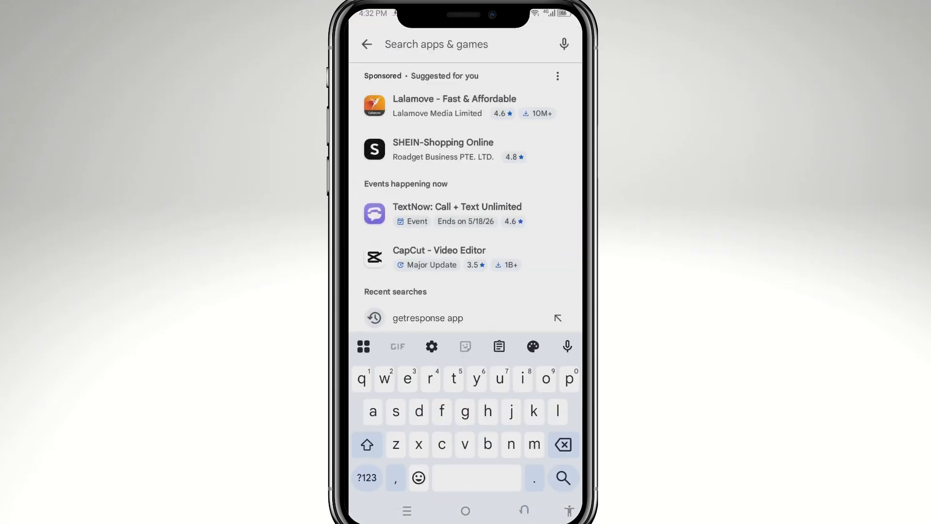
- Switch to the phone's app store, search for "getresponse app" and open the GetResponse app
text(ge)
click(427, 81)
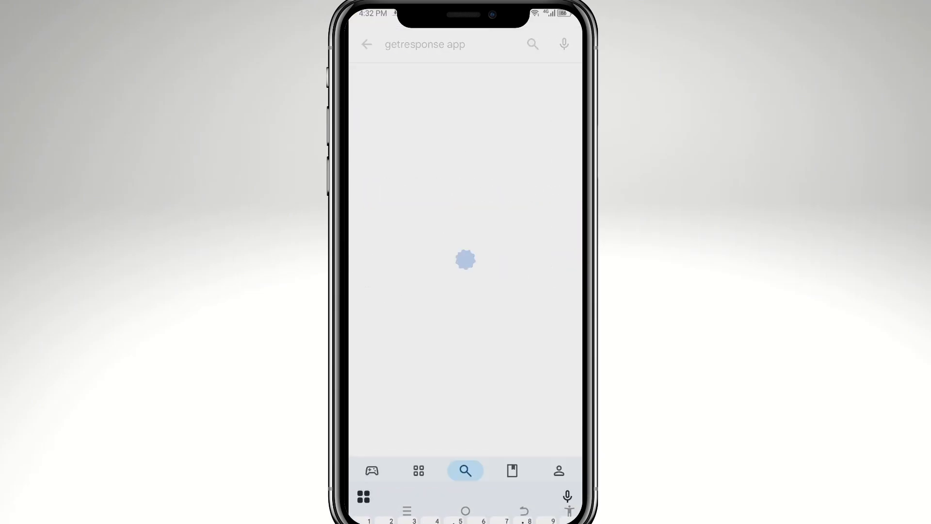
click(553, 250)
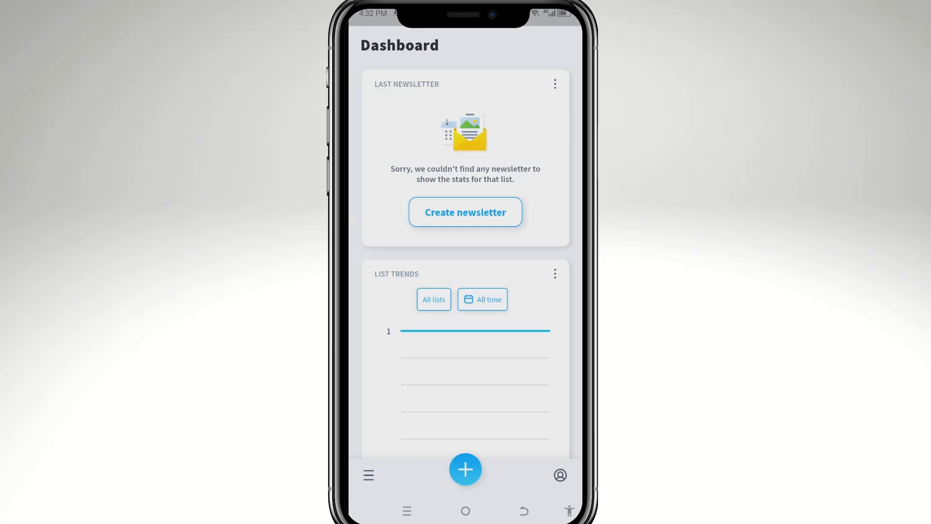
- Review the mobile dashboard's widgets for the last newsletter, list trends, new contacts and latest blog post
scroll(465, 262, down, 1)
scroll(465, 262, down, 2)
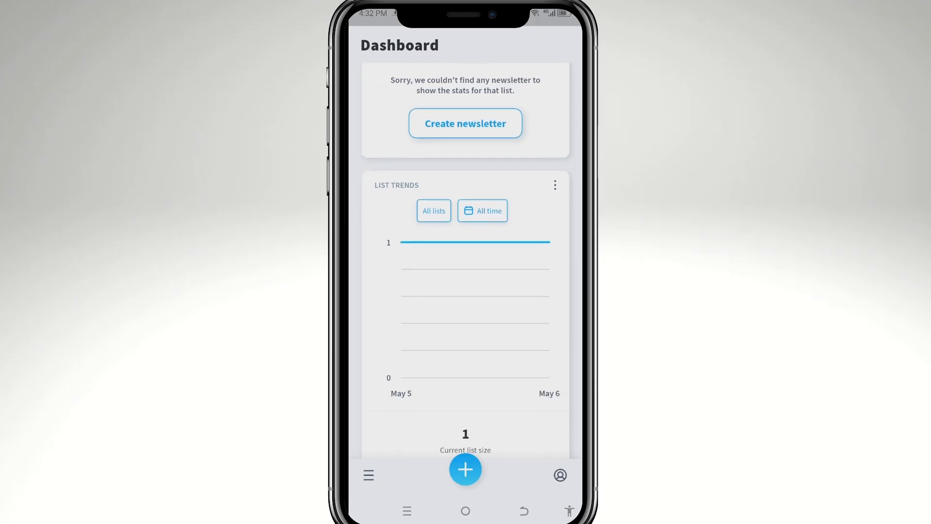
scroll(466, 262, down, 2)
scroll(466, 262, down, 2)
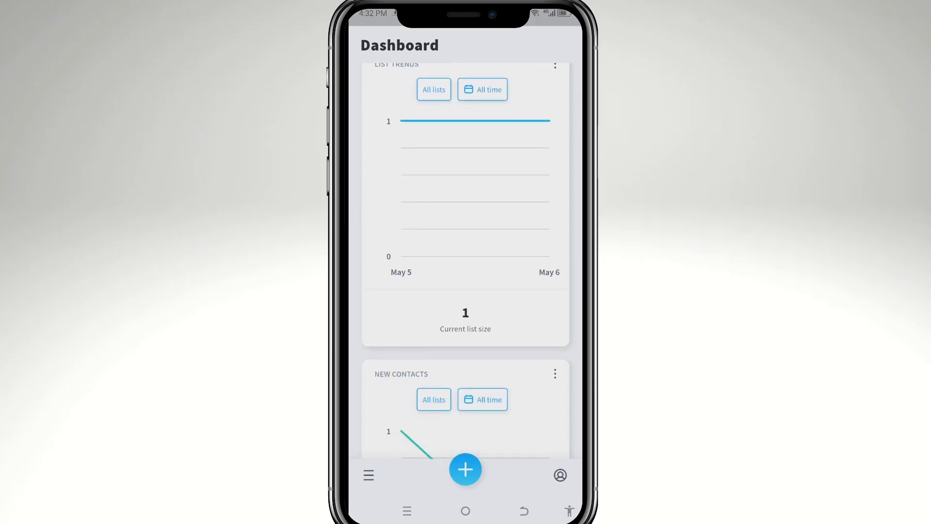
scroll(466, 262, down, 6)
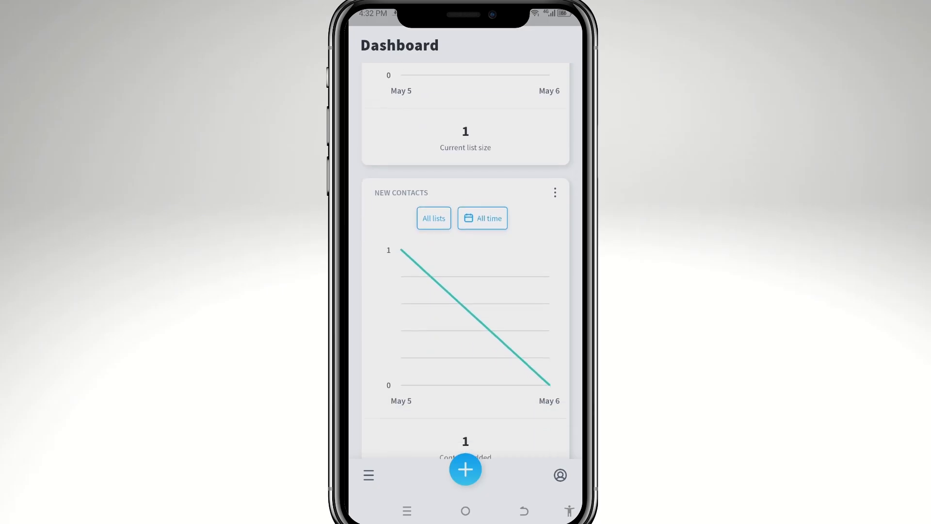
scroll(466, 262, down, 8)
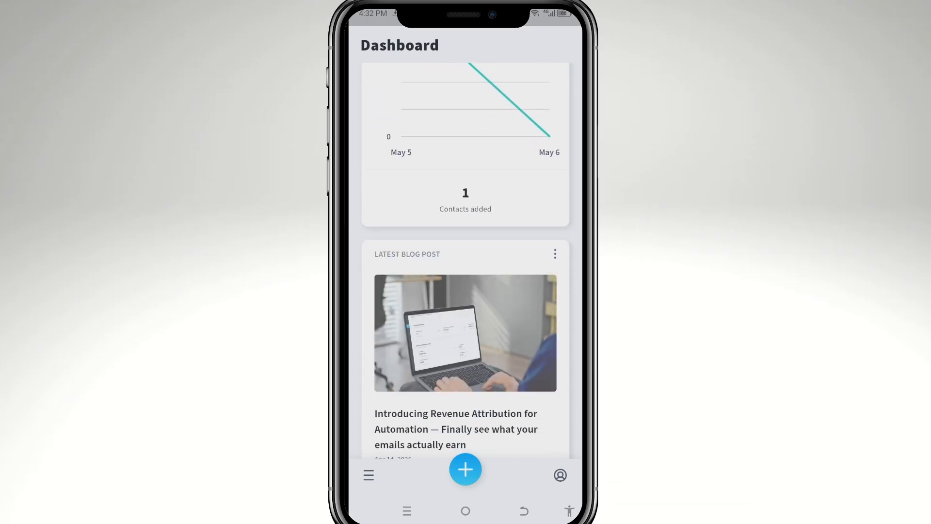
scroll(466, 262, down, 6)
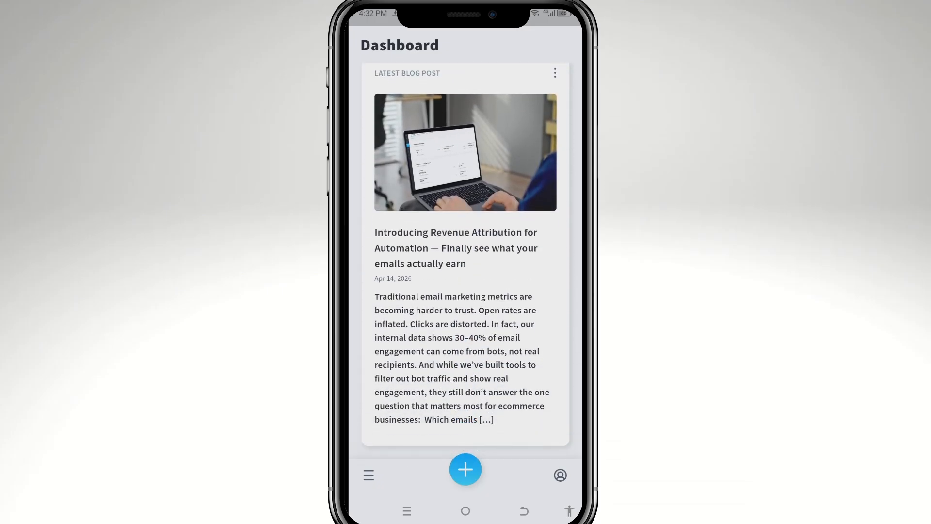
- Open the list of new dashboard widgets in the mobile app and look through the available widget types
click(465, 469)
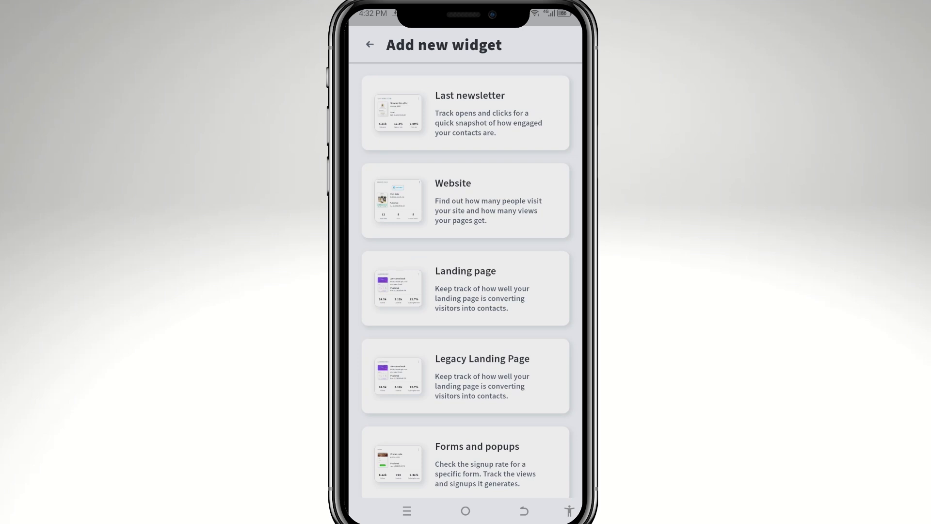
scroll(465, 280, down, 4)
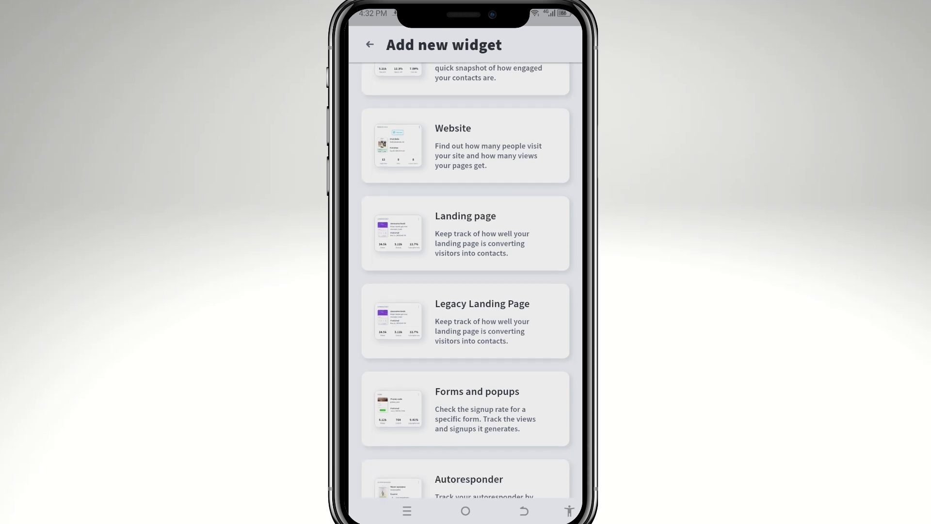
scroll(466, 279, down, 5)
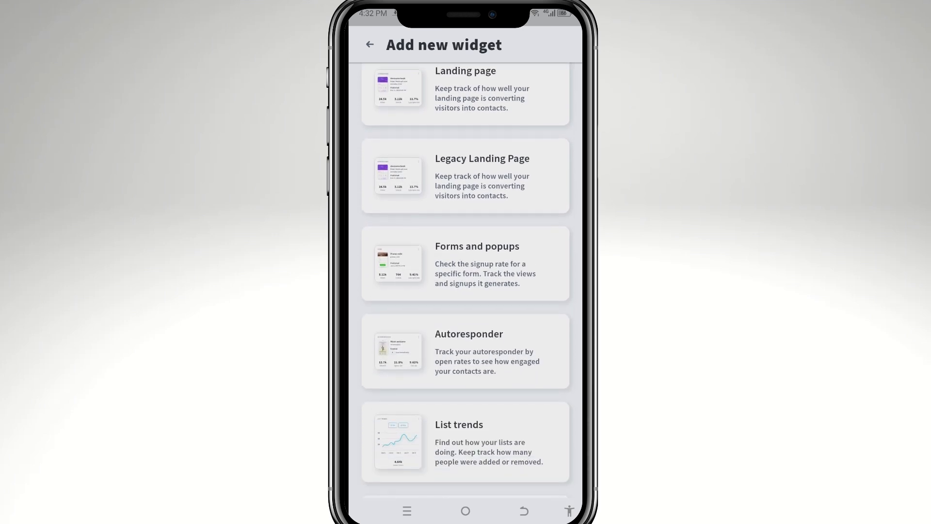
scroll(465, 280, down, 5)
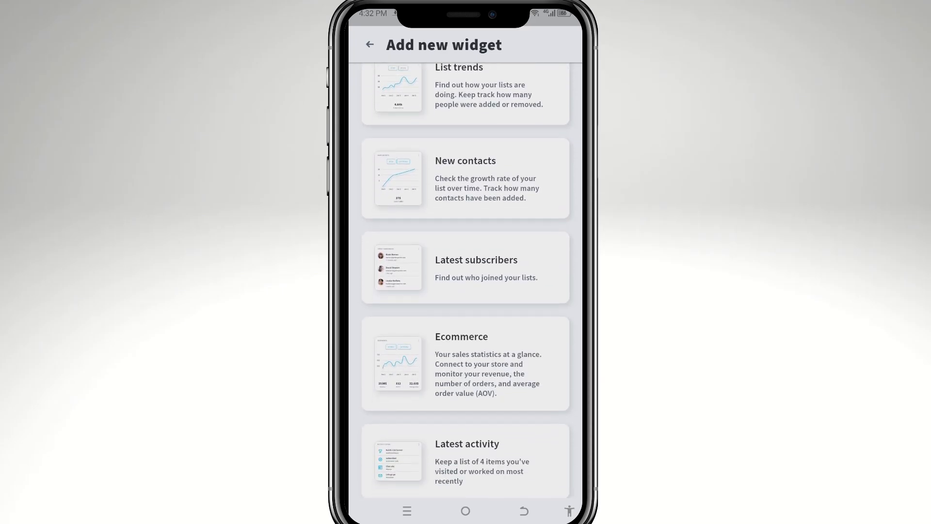
scroll(465, 279, down, 3)
scroll(466, 280, up, 10)
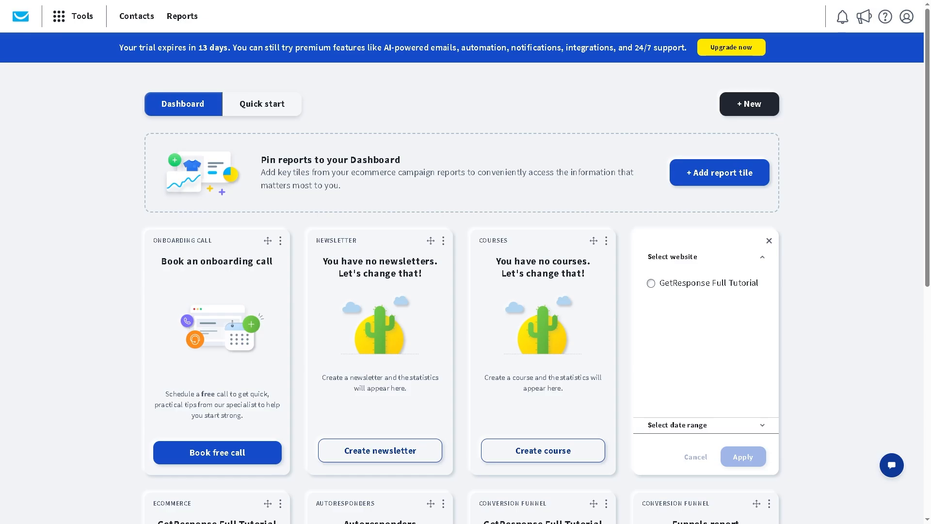
- Switch to the web dashboard's Quick start view and review its checklists, suggested features and help options
click(275, 110)
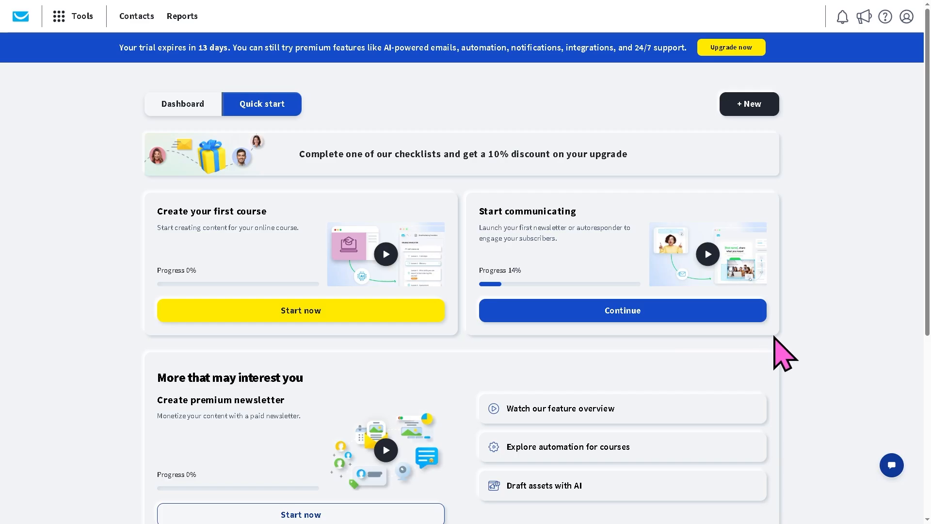
scroll(779, 347, down, 3)
scroll(679, 376, down, 1)
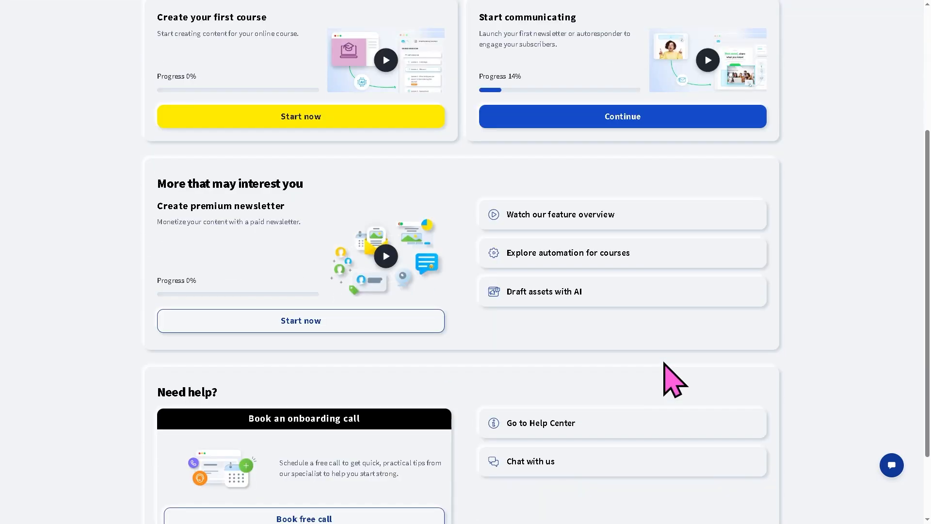
scroll(664, 364, down, 2)
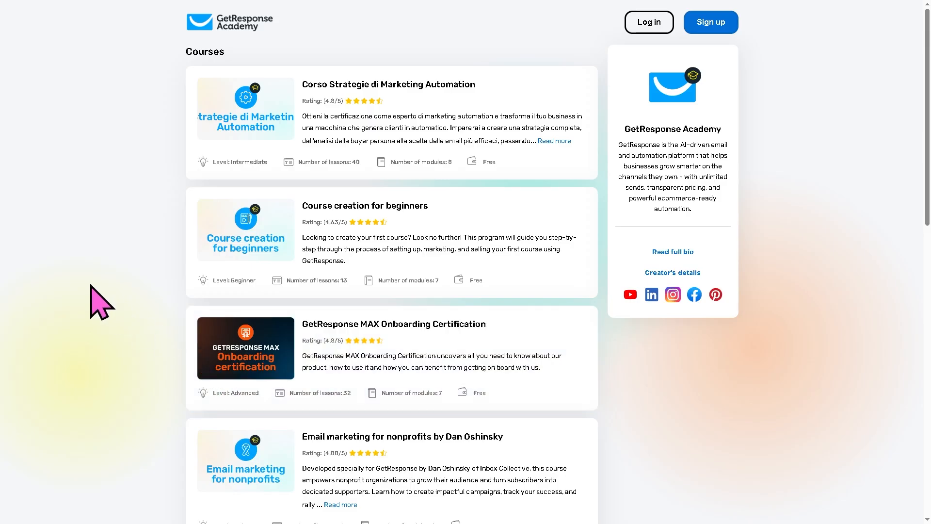
- Look through the course catalogue on the GetResponse Academy page
scroll(94, 300, down, 8)
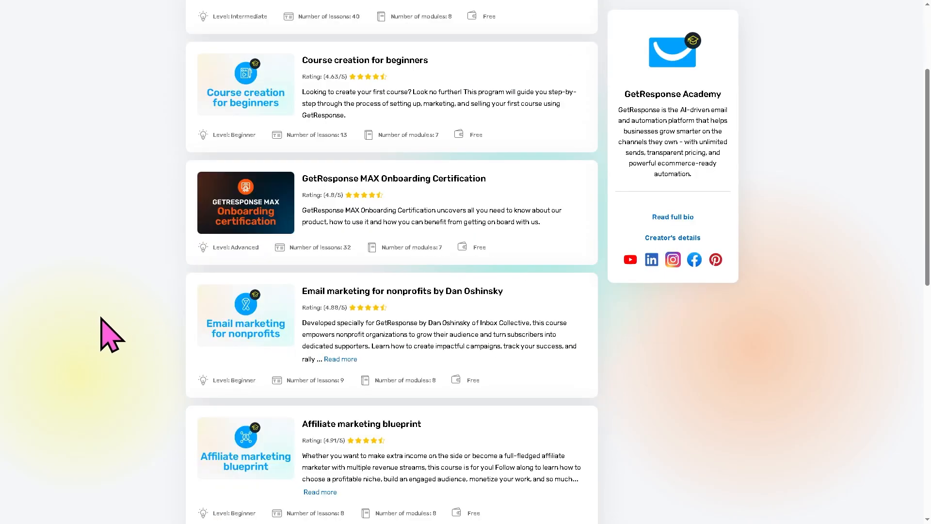
scroll(108, 323, down, 6)
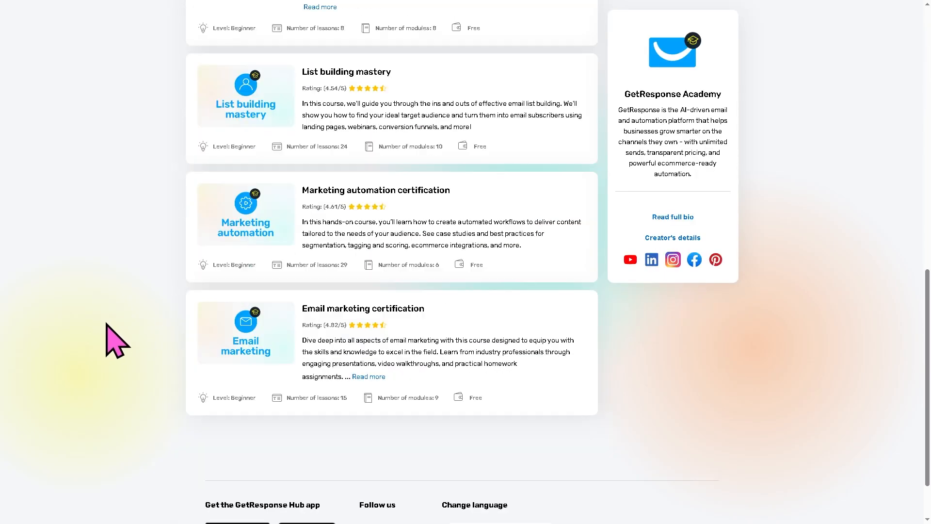